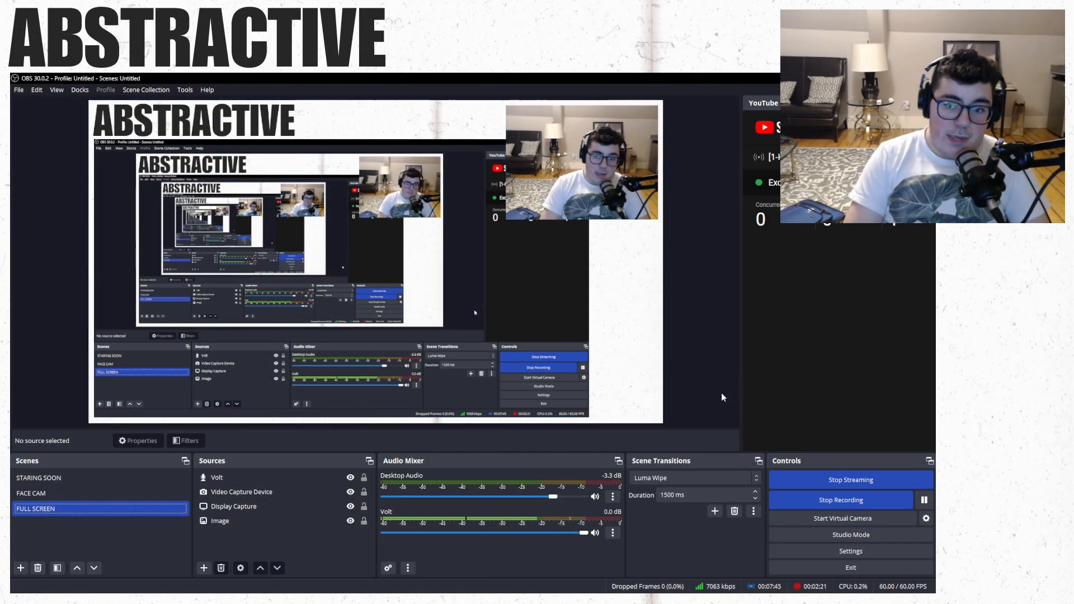
- Switch from OBS to the Ableton Live window
{"action": "key", "text": "super"}
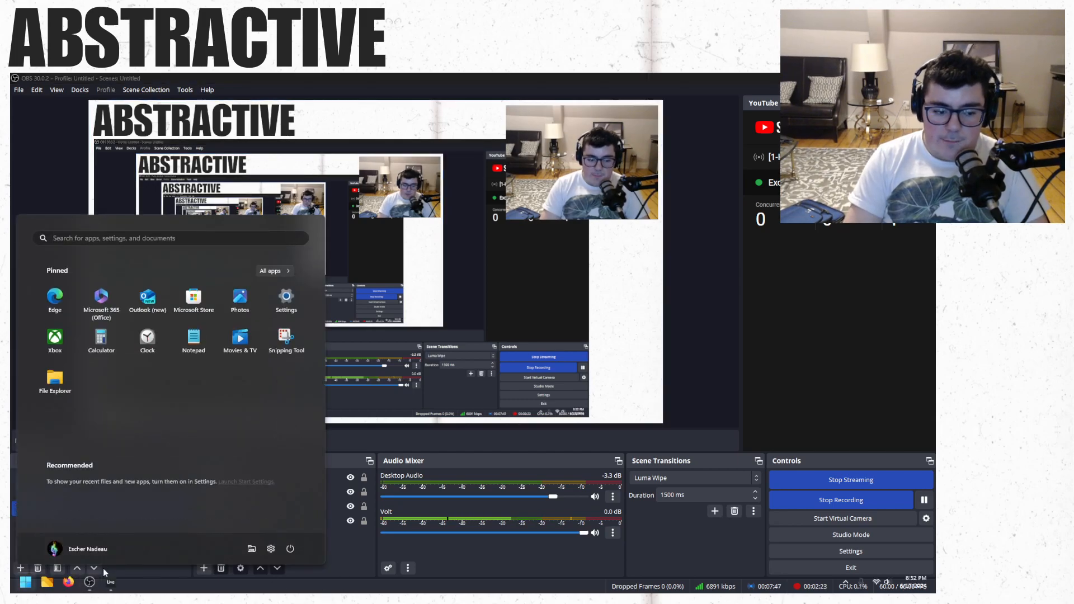
{"action": "left_click", "coordinate": [114, 584]}
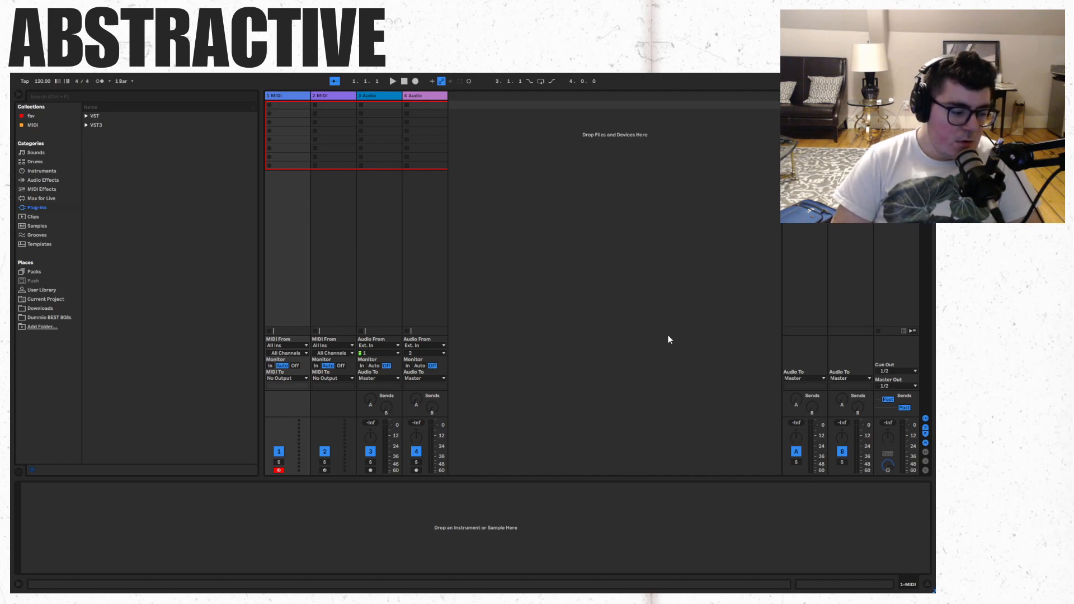
- In OBS, move the webcam source to the scene's lower-right corner and shrink it, ending back in Ableton Live
{"action": "key", "text": "super"}
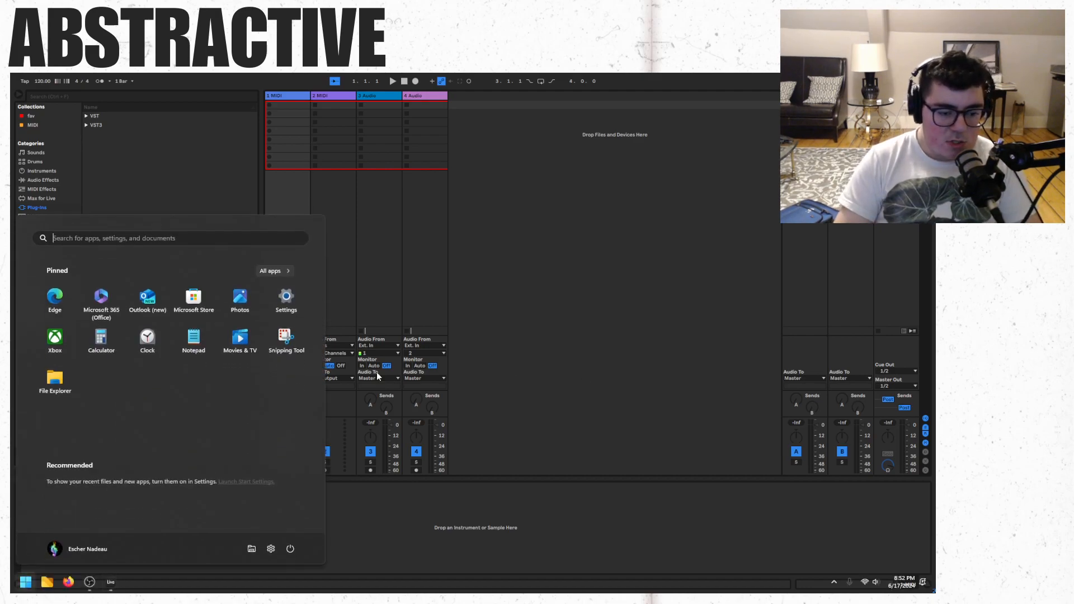
{"action": "left_click", "coordinate": [90, 583]}
{"action": "left_click_drag", "start_coordinate": [611, 127], "coordinate": [612, 323]}
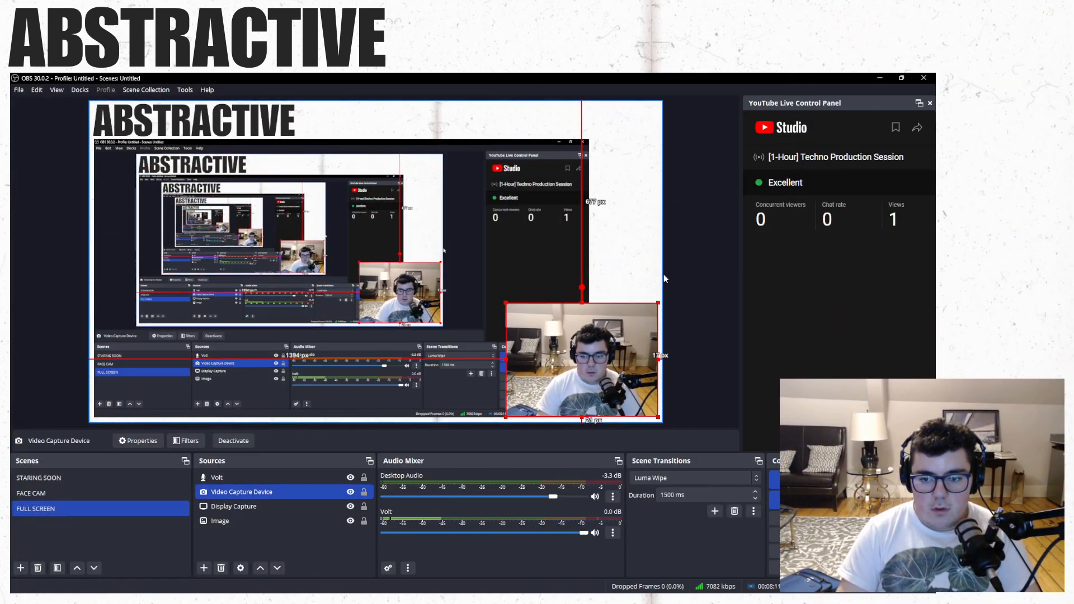
{"action": "left_click_drag", "start_coordinate": [505, 302], "coordinate": [556, 347]}
{"action": "key", "text": "super"}
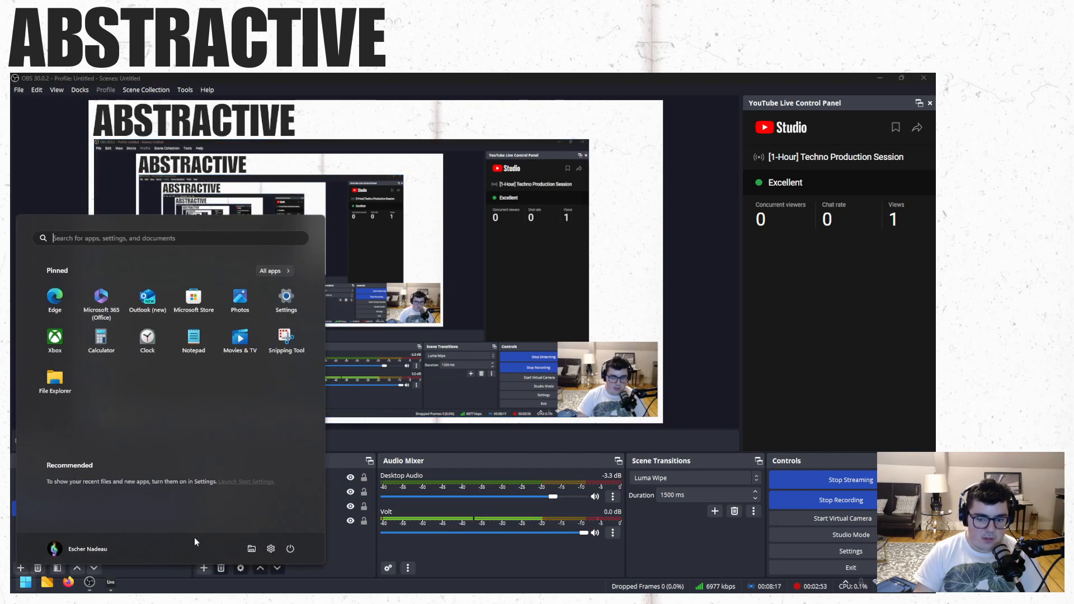
{"action": "left_click", "coordinate": [111, 582]}
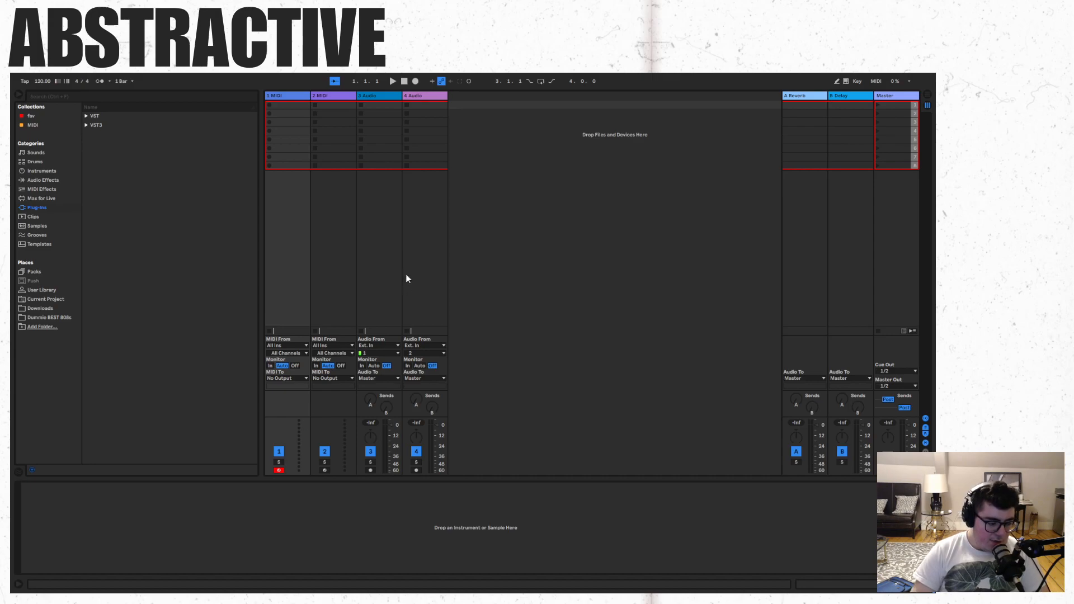
- Return to OBS and shrink the webcam source until it starts about 1598 px from the canvas's left edge, ending back in Ableton Live
{"action": "key", "text": "super"}
{"action": "left_click", "coordinate": [111, 577]}
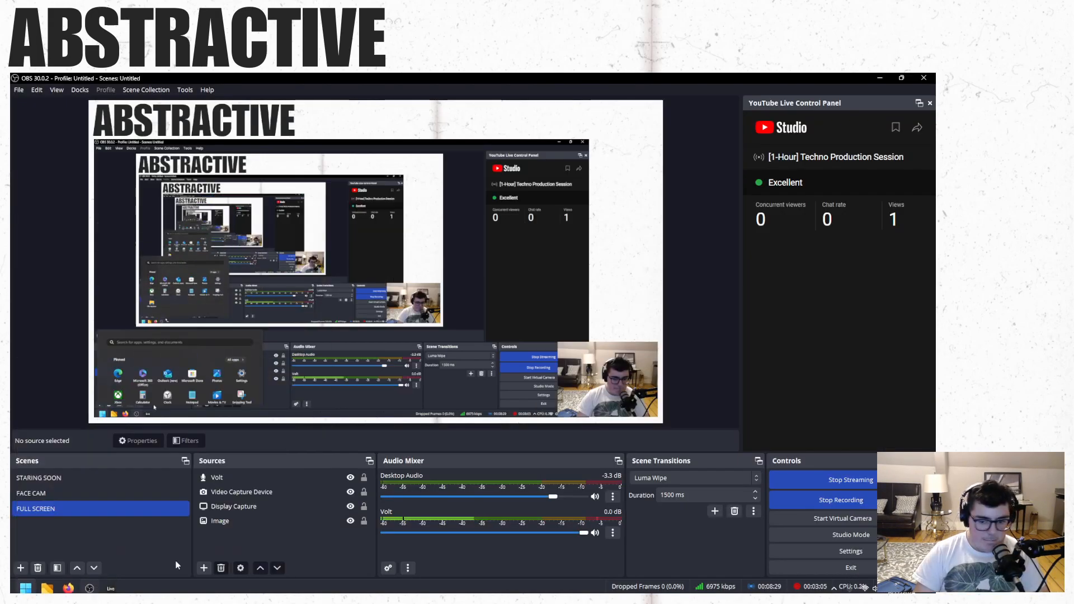
{"action": "left_click_drag", "start_coordinate": [558, 342], "coordinate": [567, 349]}
{"action": "key", "text": "super"}
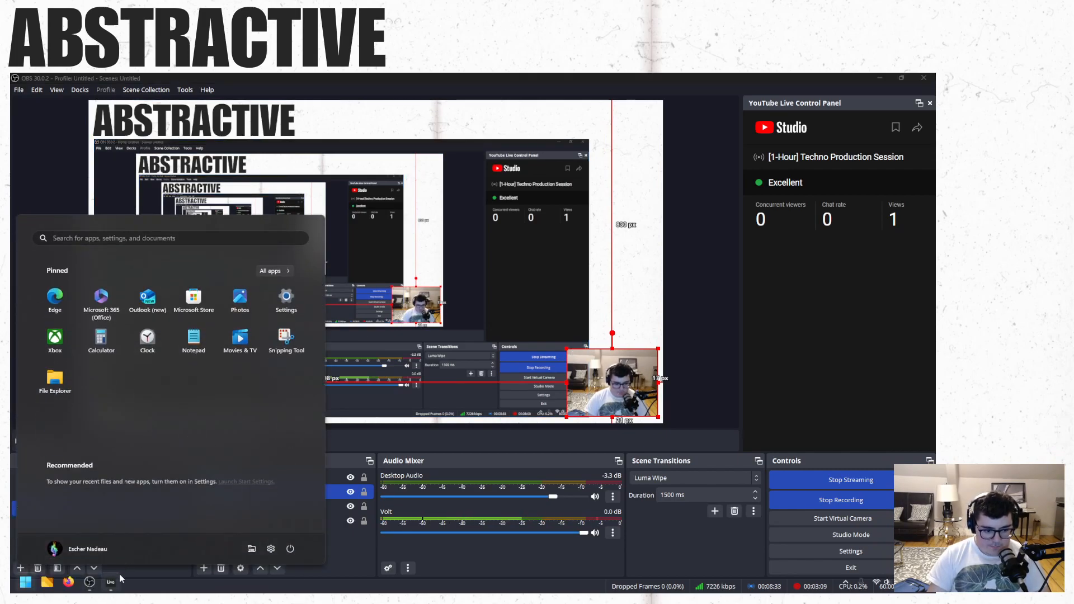
{"action": "left_click", "coordinate": [118, 579]}
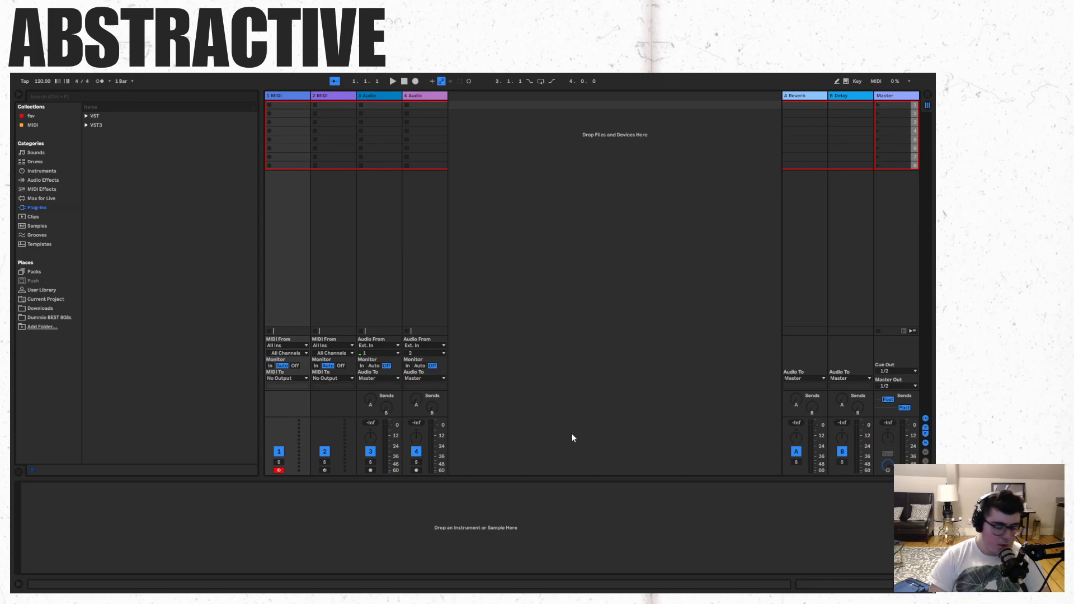
- Shrink the webcam source in OBS until it starts about 1607 px from the canvas's left edge, ending back in Ableton Live
{"action": "key", "text": "super"}
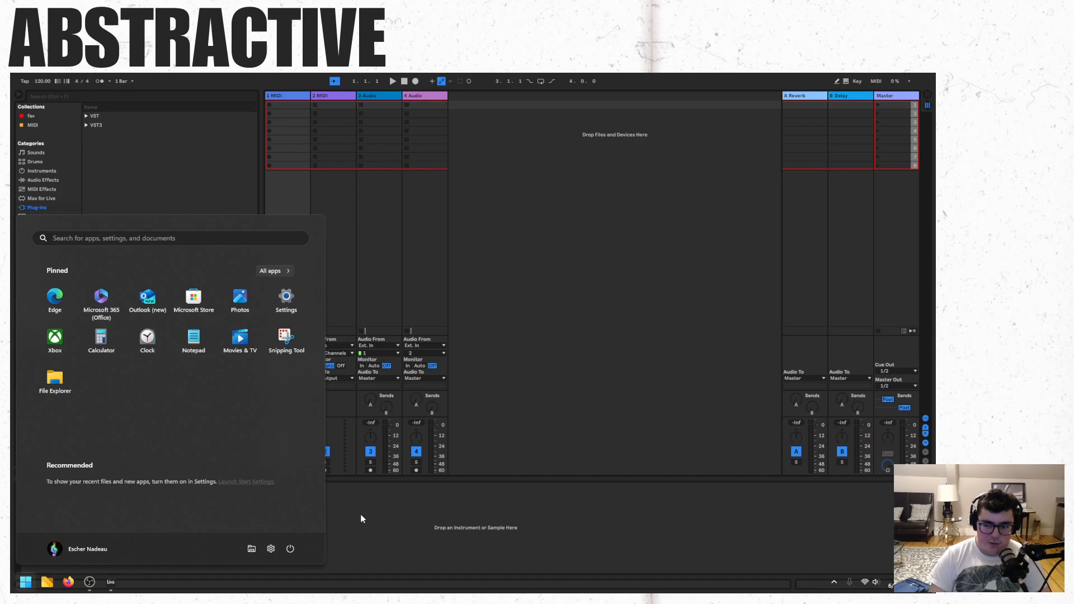
{"action": "left_click", "coordinate": [109, 583]}
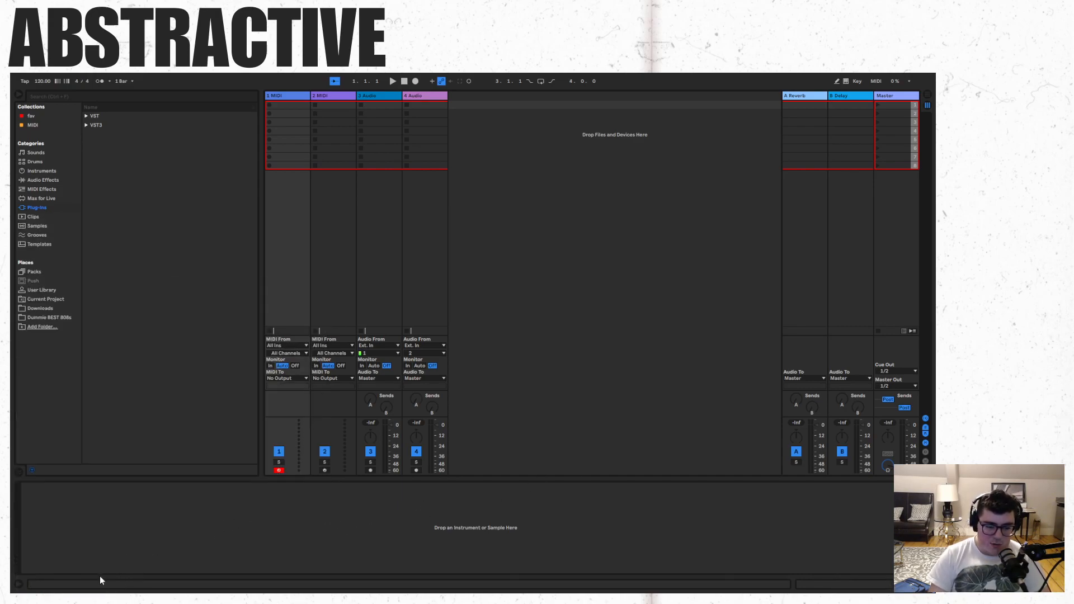
{"action": "key", "text": "super"}
{"action": "left_click", "coordinate": [88, 581]}
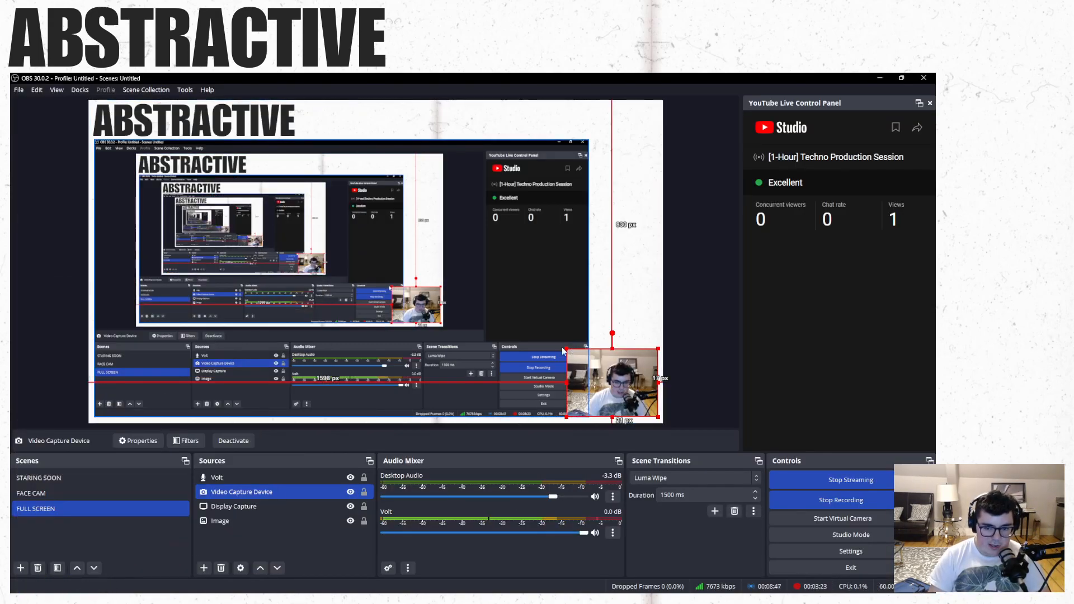
{"action": "left_click_drag", "start_coordinate": [566, 349], "coordinate": [570, 351]}
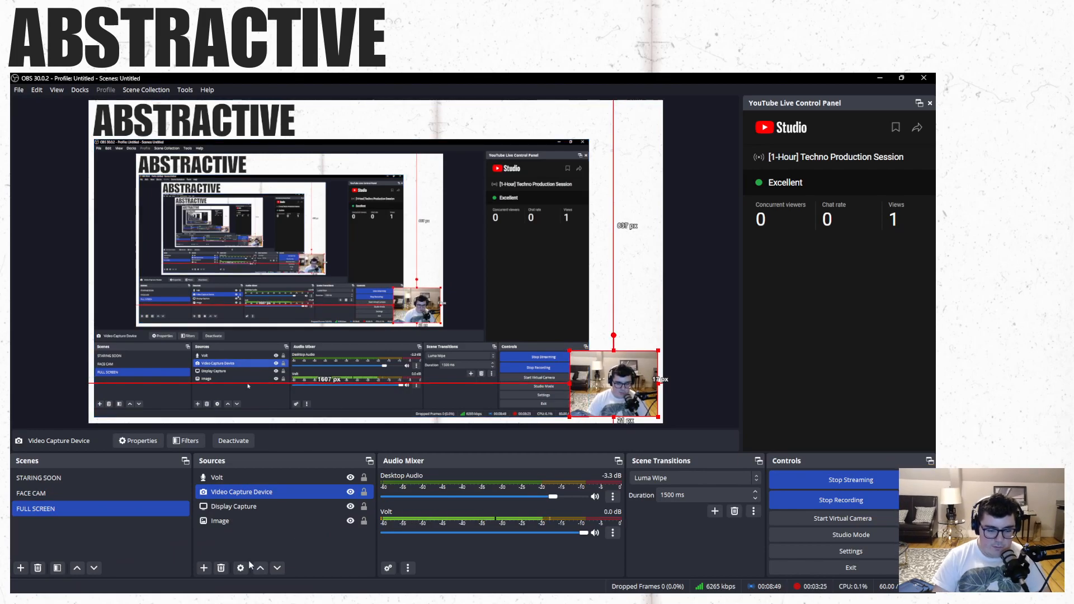
{"action": "key", "text": "super"}
{"action": "left_click", "coordinate": [109, 583]}
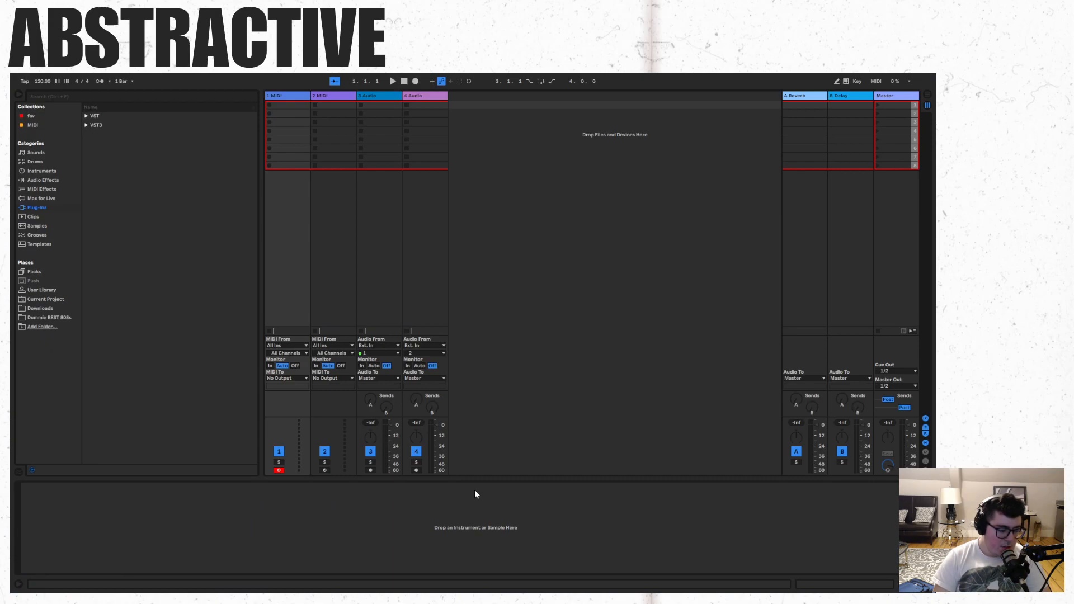
- Shrink the webcam source in OBS until it starts about 1618 px from the canvas's left edge, ending back in Ableton Live
{"action": "key", "text": "super"}
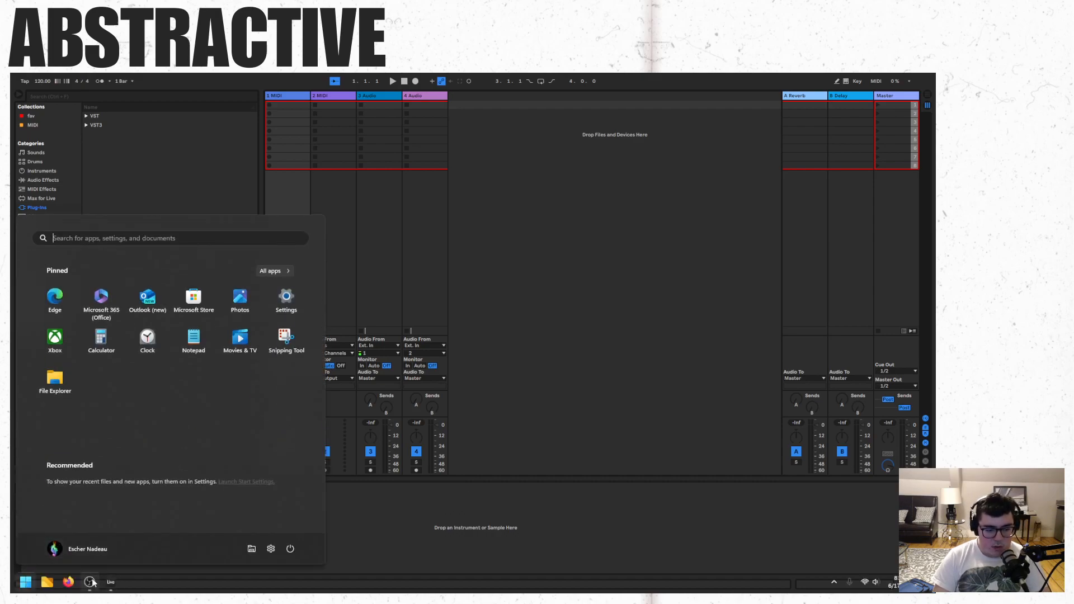
{"action": "left_click", "coordinate": [90, 582]}
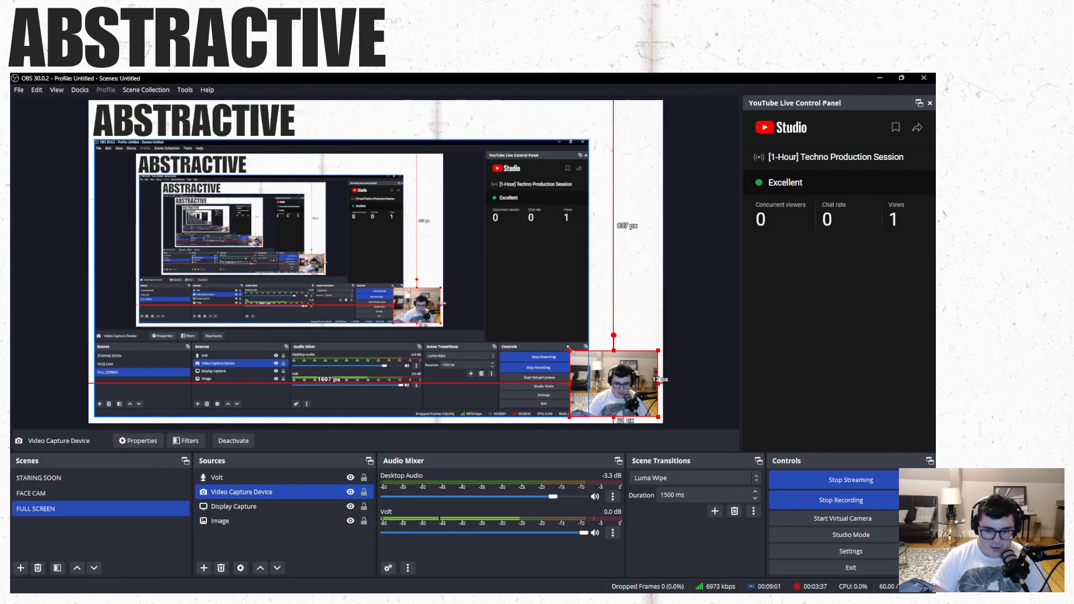
{"action": "key", "text": "super"}
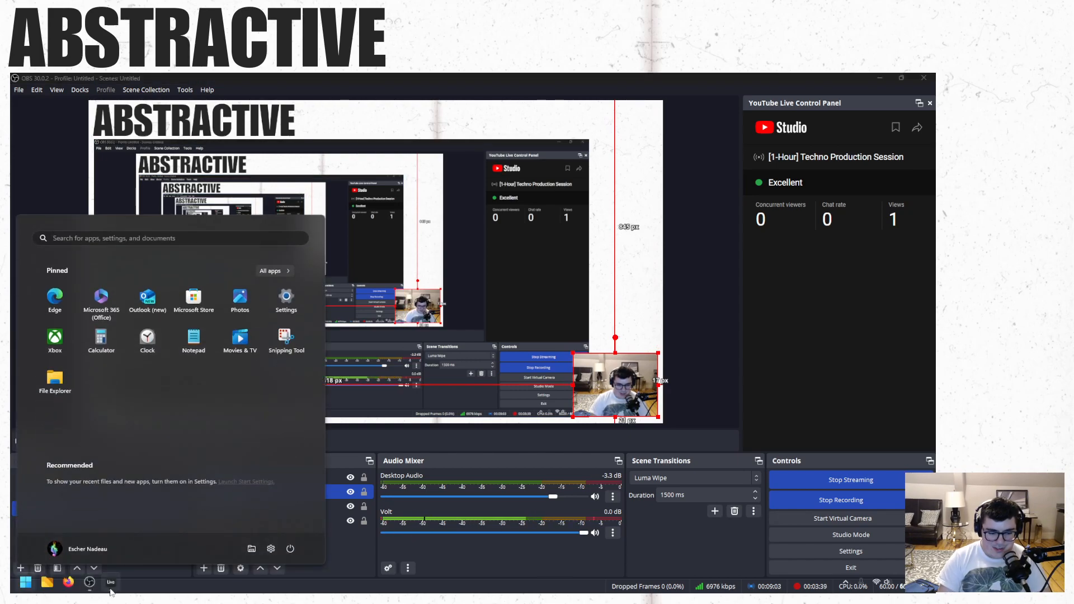
{"action": "left_click", "coordinate": [111, 584]}
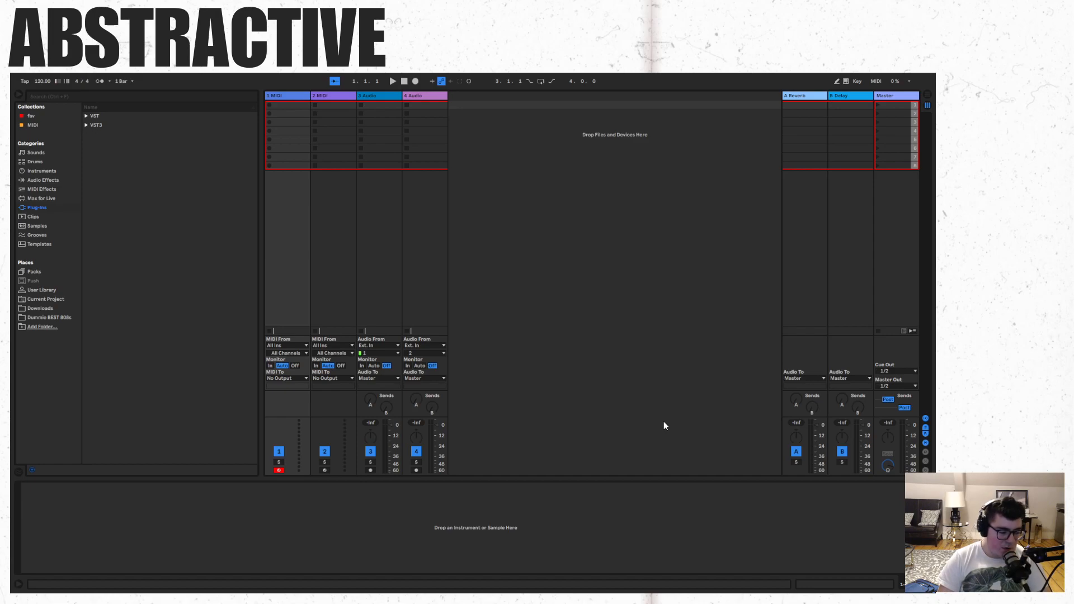
- Fine-tune the webcam source in OBS to start about 1622 px from the canvas's left edge, ending back in Ableton Live
{"action": "key", "text": "super"}
{"action": "left_click", "coordinate": [89, 582]}
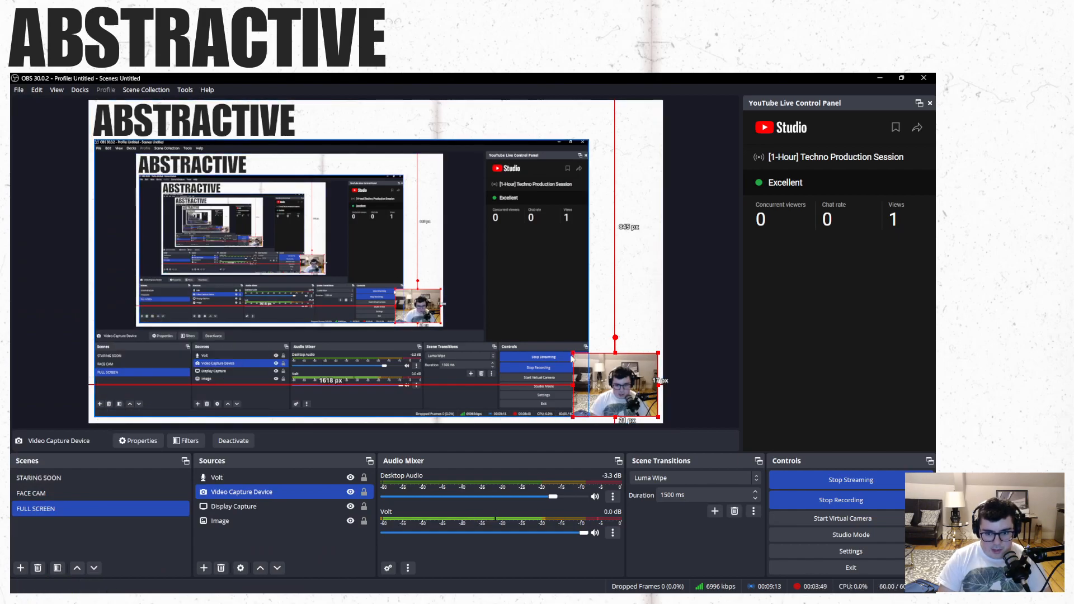
{"action": "left_click_drag", "start_coordinate": [573, 353], "coordinate": [575, 355]}
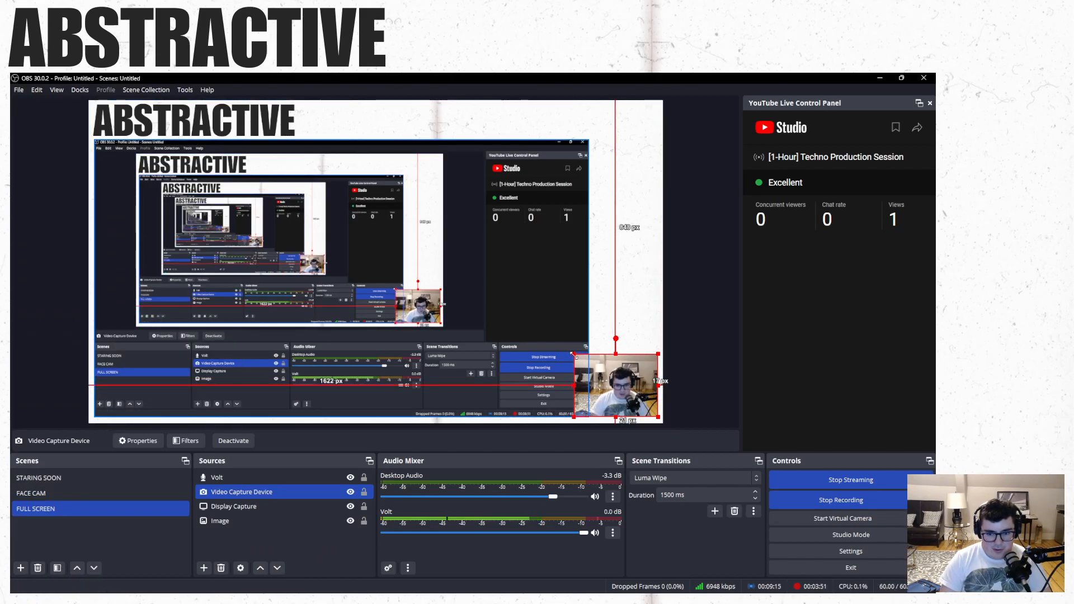
{"action": "key", "text": "super"}
{"action": "left_click", "coordinate": [111, 582]}
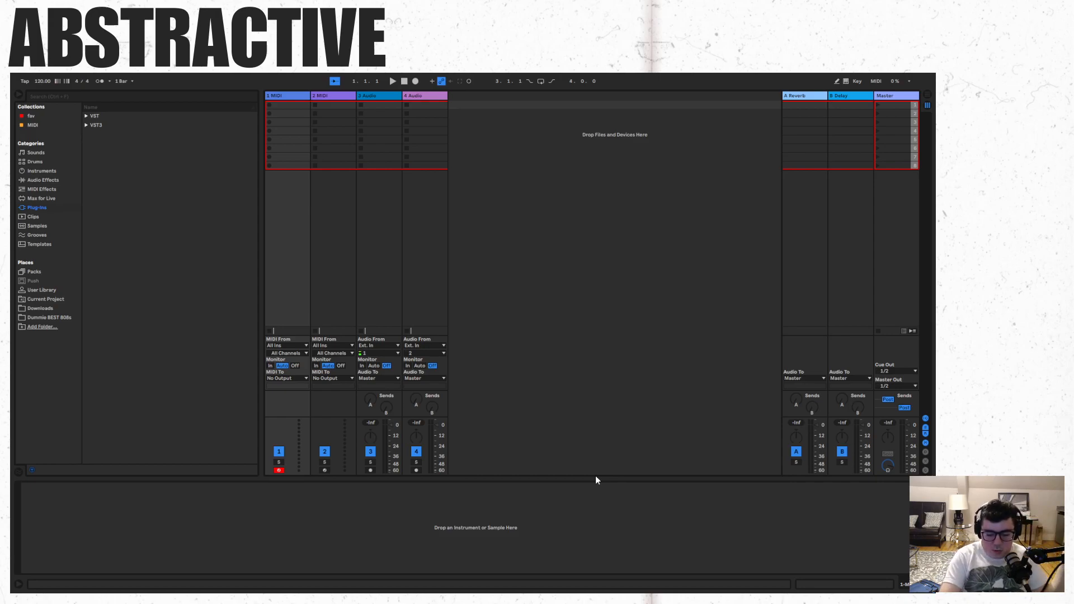
- Exit full screen and open the Live Set "reverse" from the reverse Project folder
{"action": "key", "text": "F11"}
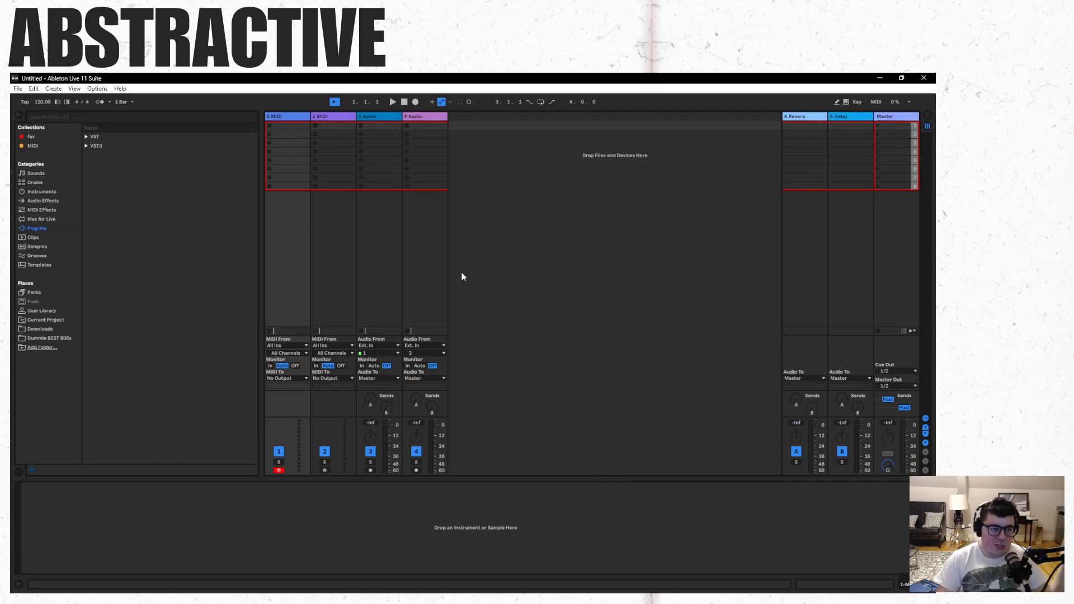
{"action": "left_click", "coordinate": [18, 89]}
{"action": "left_click", "coordinate": [40, 111]}
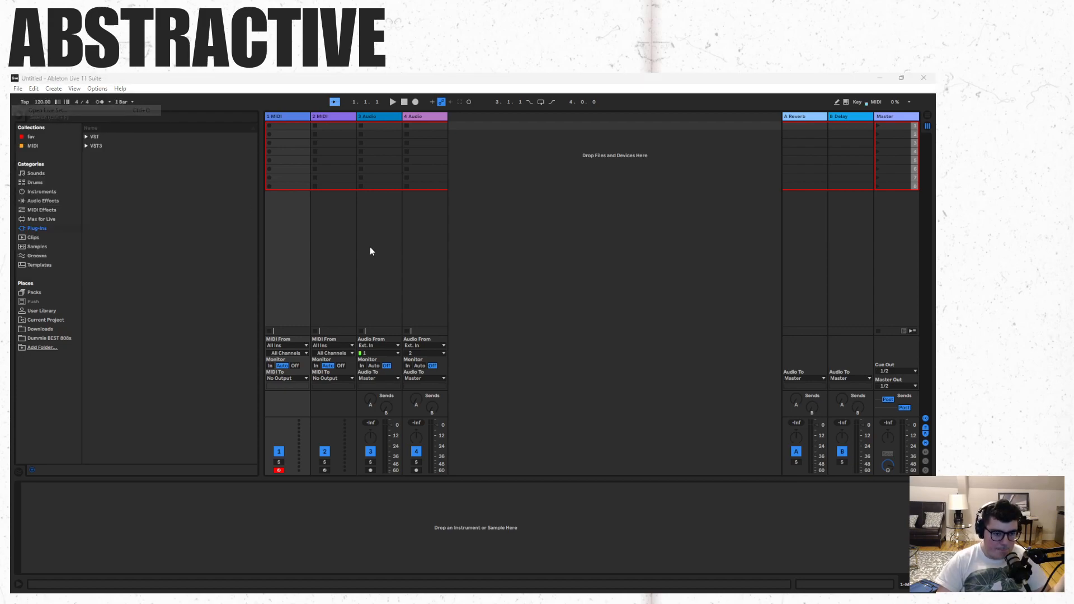
{"action": "left_click", "coordinate": [246, 195]}
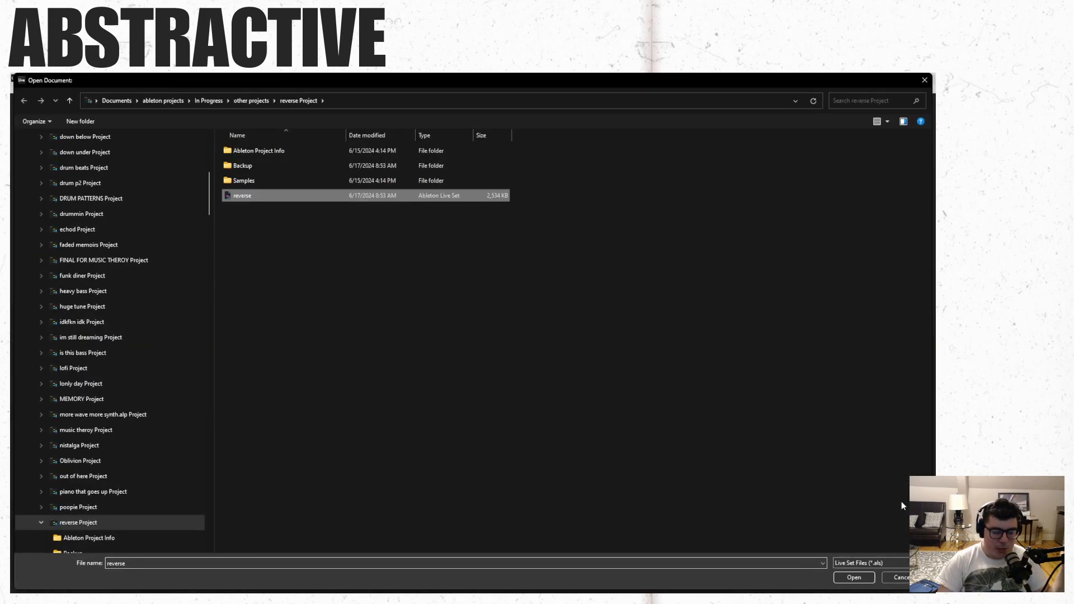
{"action": "left_click", "coordinate": [863, 579]}
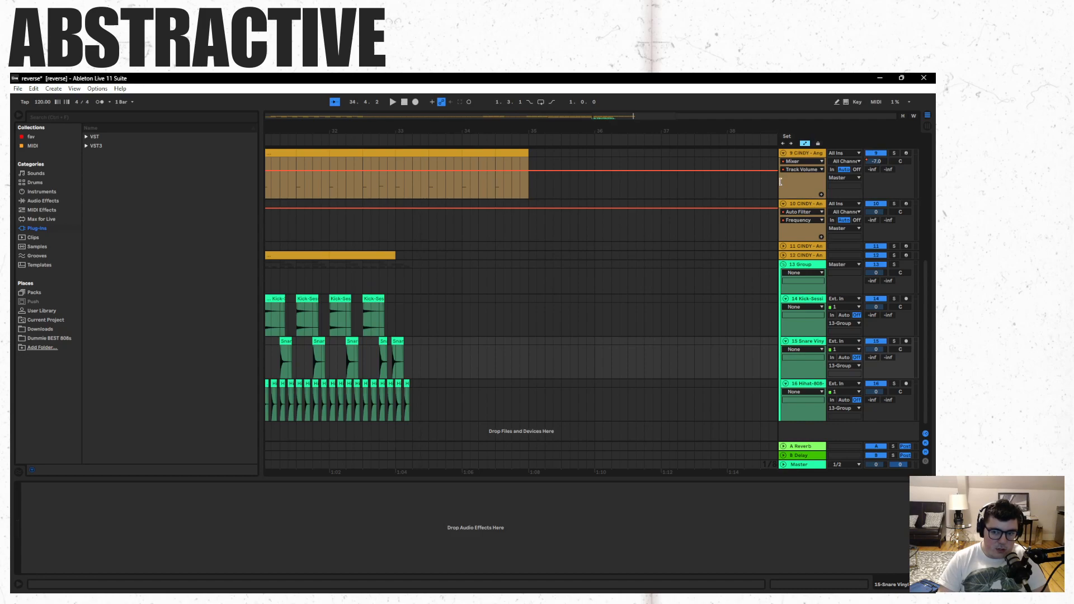
- Widen the track headers, select track 9 "CINDY - Angel Touch", and briefly play the arrangement from the start
{"action": "left_click_drag", "start_coordinate": [781, 182], "coordinate": [734, 189]}
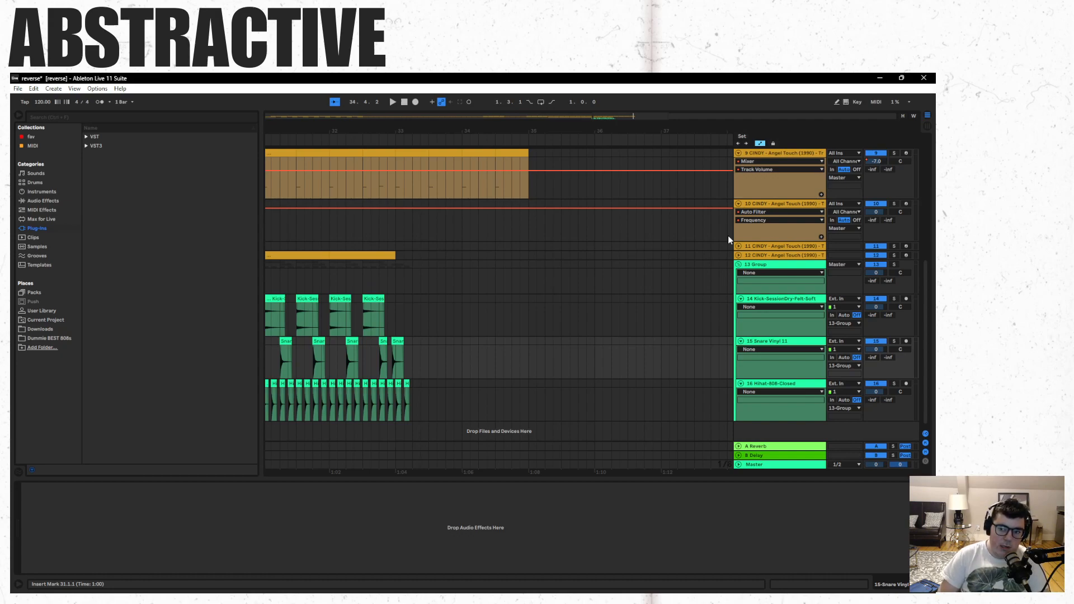
{"action": "left_click", "coordinate": [762, 154]}
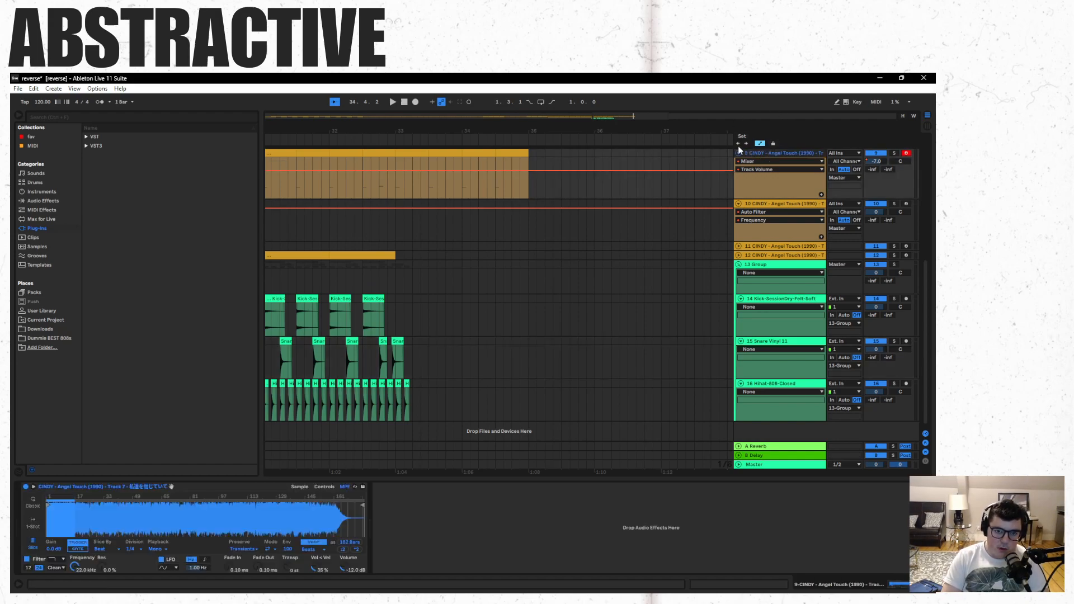
{"action": "left_click", "coordinate": [403, 103]}
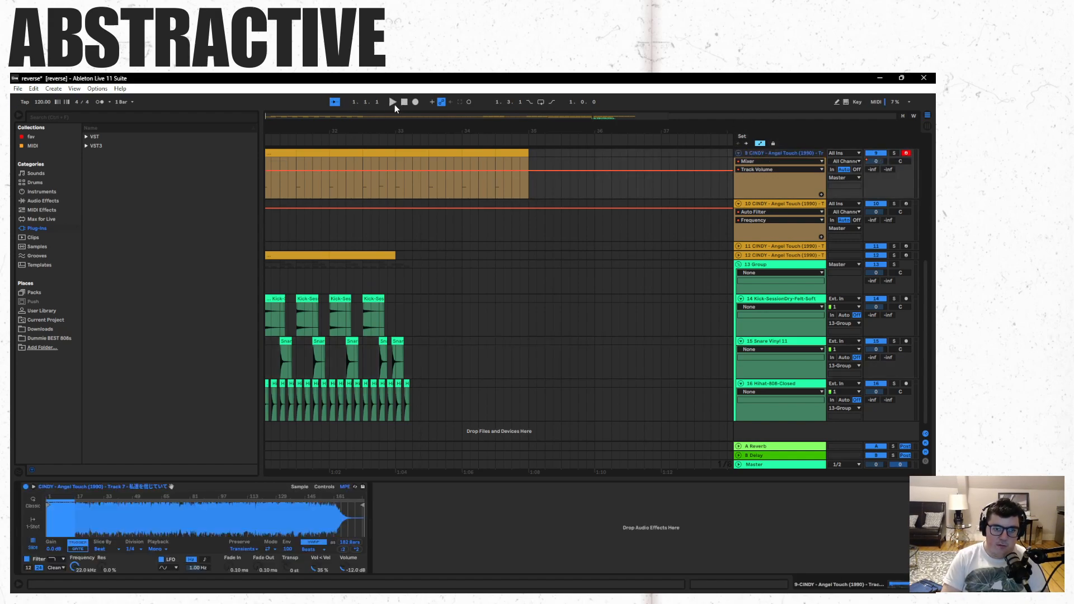
{"action": "left_click", "coordinate": [392, 103]}
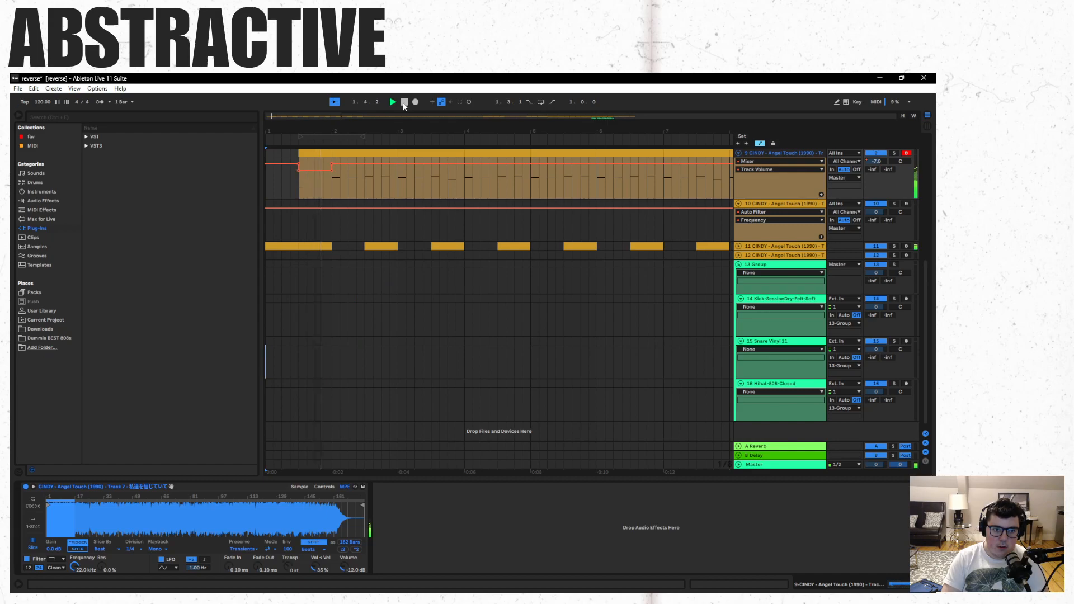
{"action": "left_click", "coordinate": [404, 103]}
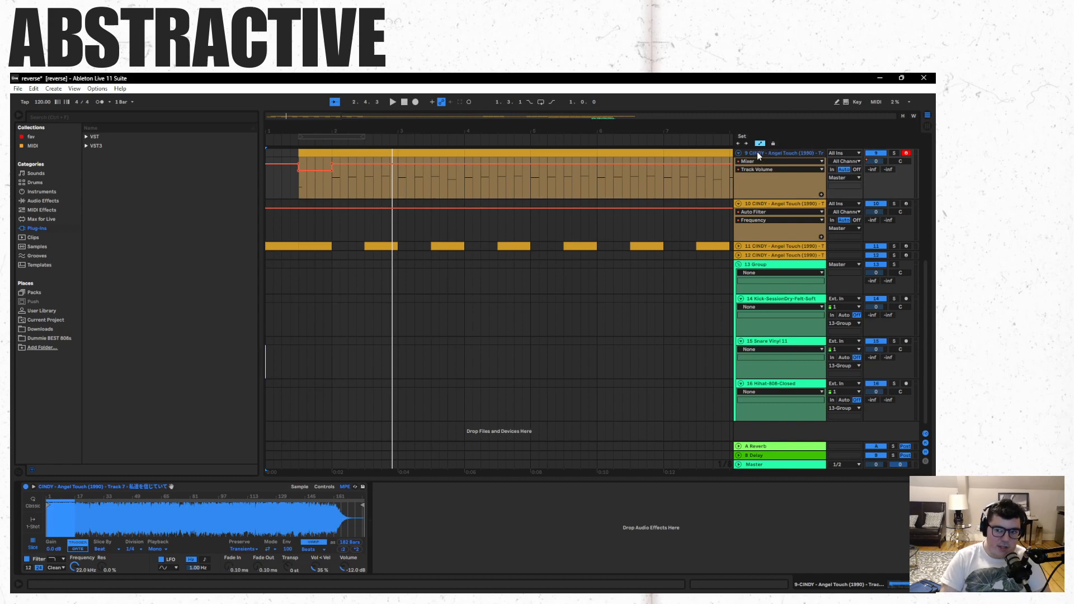
- Narrow the track headers again and save the Live Set
{"action": "left_click_drag", "start_coordinate": [735, 152], "coordinate": [779, 153]}
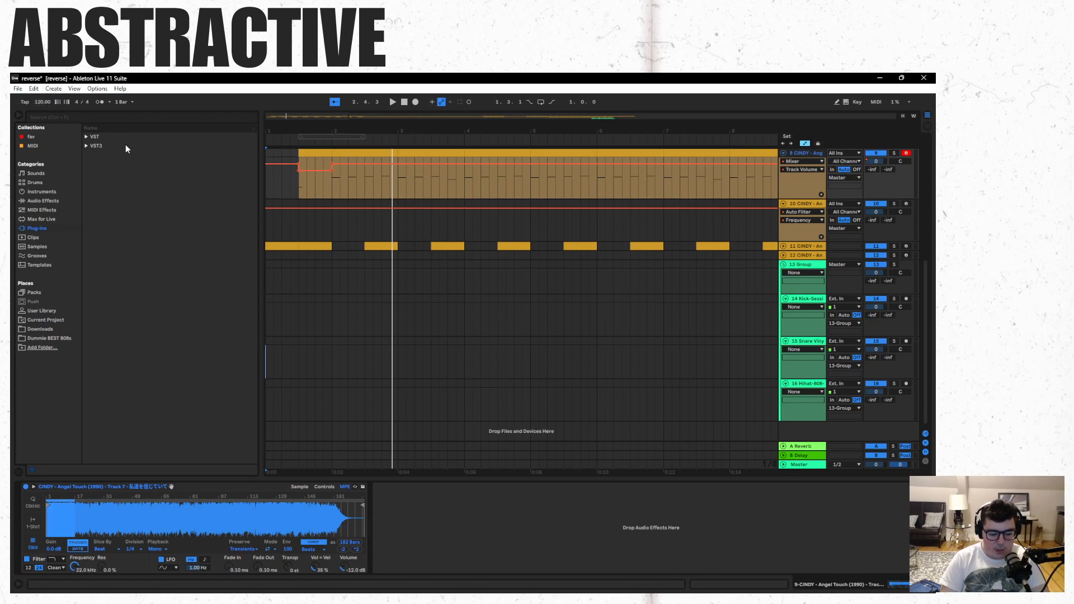
{"action": "key", "text": "ctrl+s"}
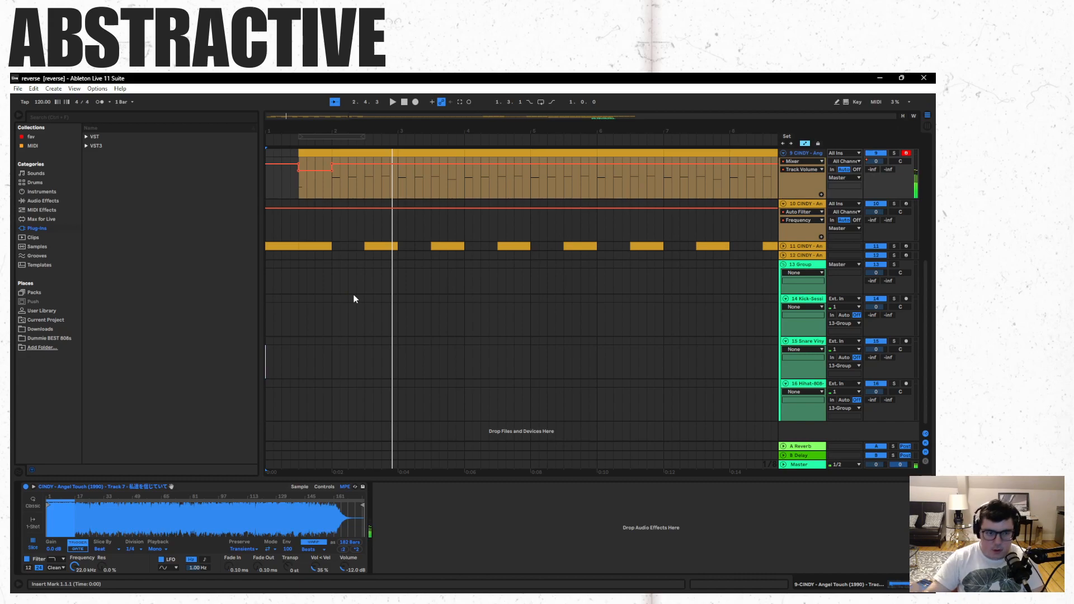
{"action": "left_click", "coordinate": [18, 89]}
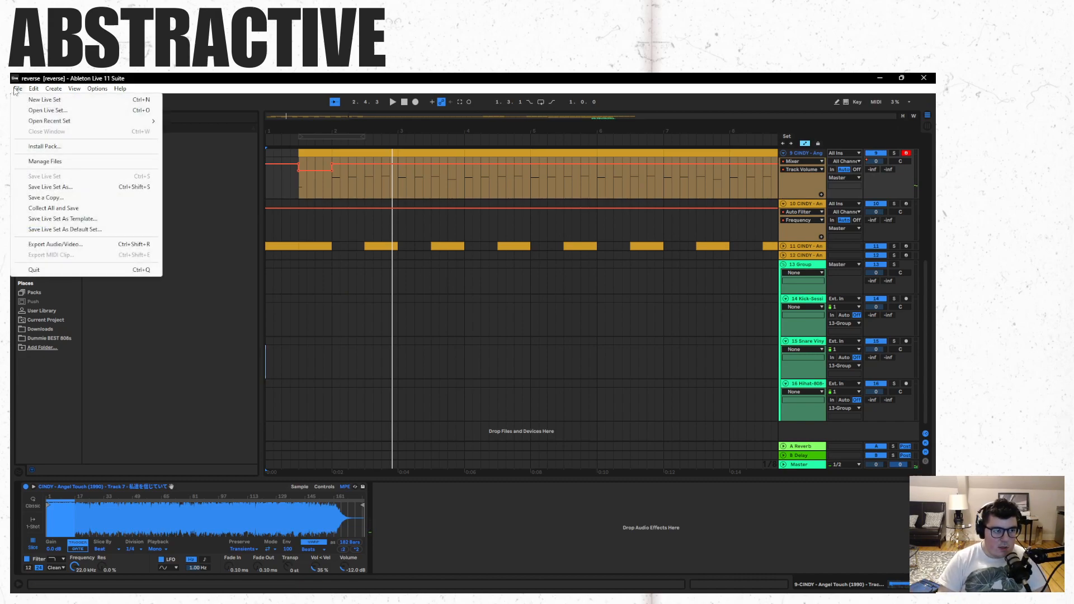
{"action": "left_click", "coordinate": [33, 110]}
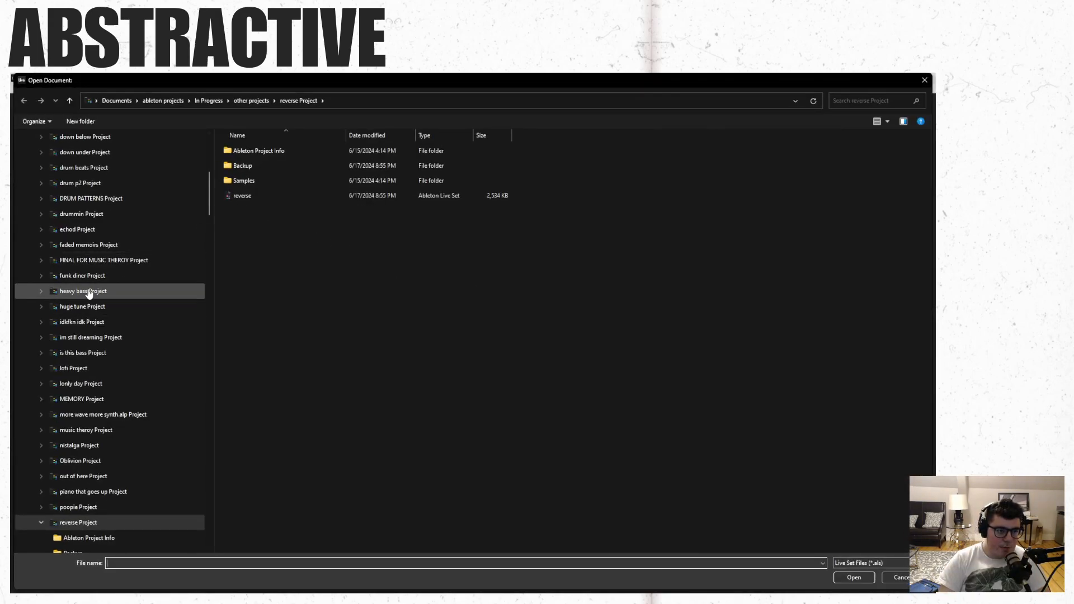
{"action": "left_click", "coordinate": [895, 578]}
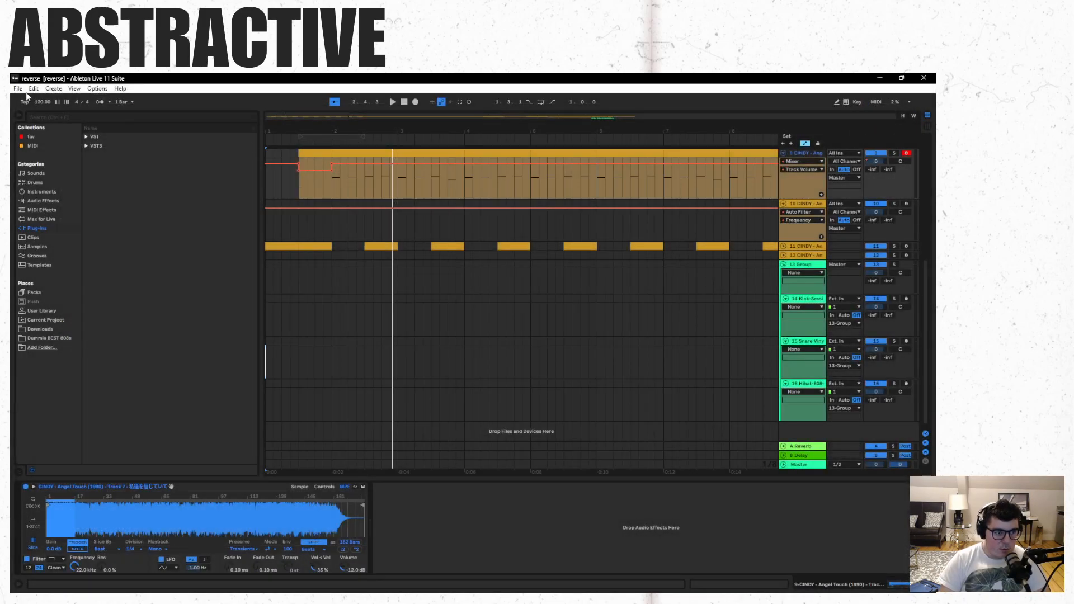
- Create a new empty Live Set and switch it to full screen
{"action": "left_click", "coordinate": [18, 89]}
{"action": "left_click", "coordinate": [33, 99]}
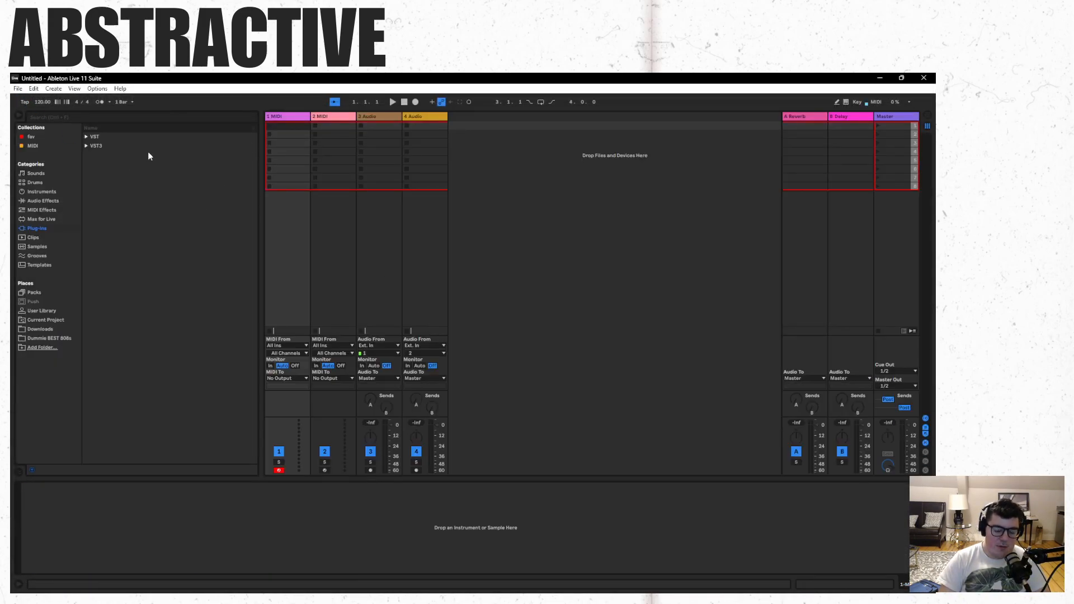
{"action": "key", "text": "F11"}
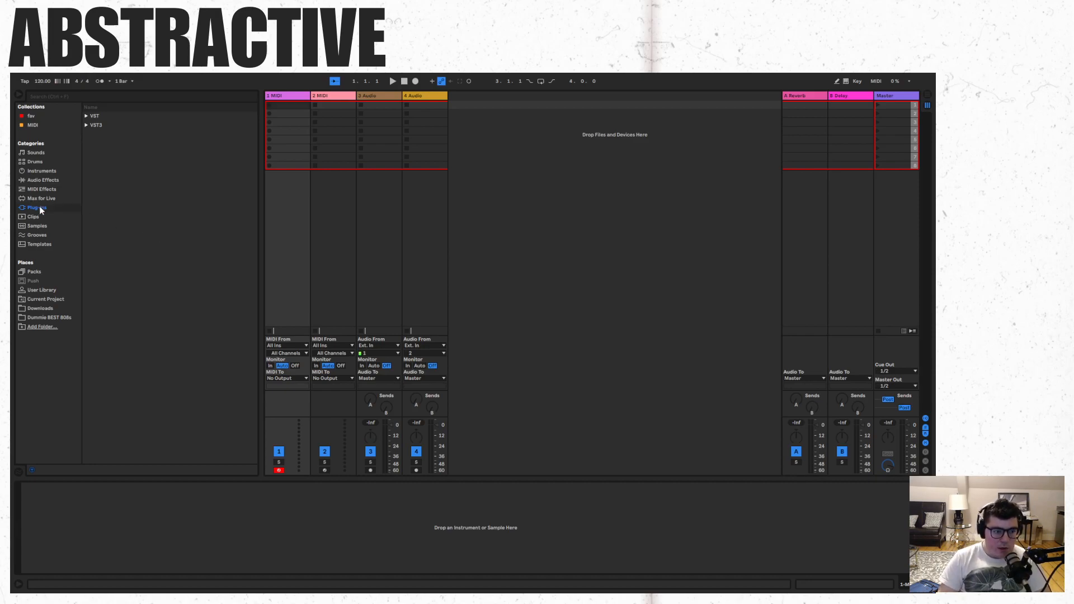
{"action": "left_click", "coordinate": [47, 171]}
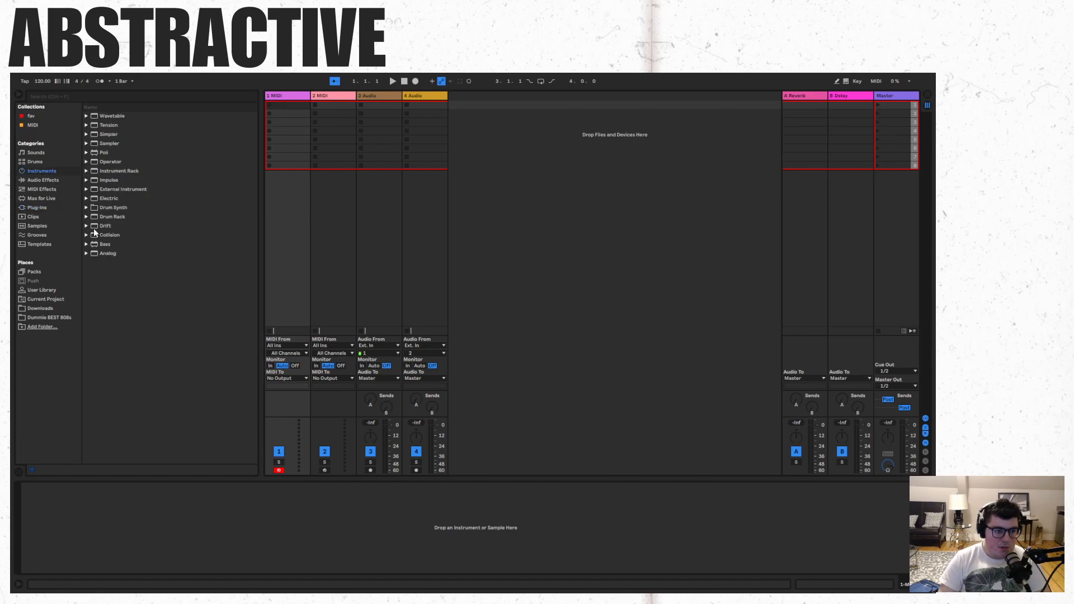
{"action": "left_click_drag", "start_coordinate": [100, 134], "coordinate": [355, 536]}
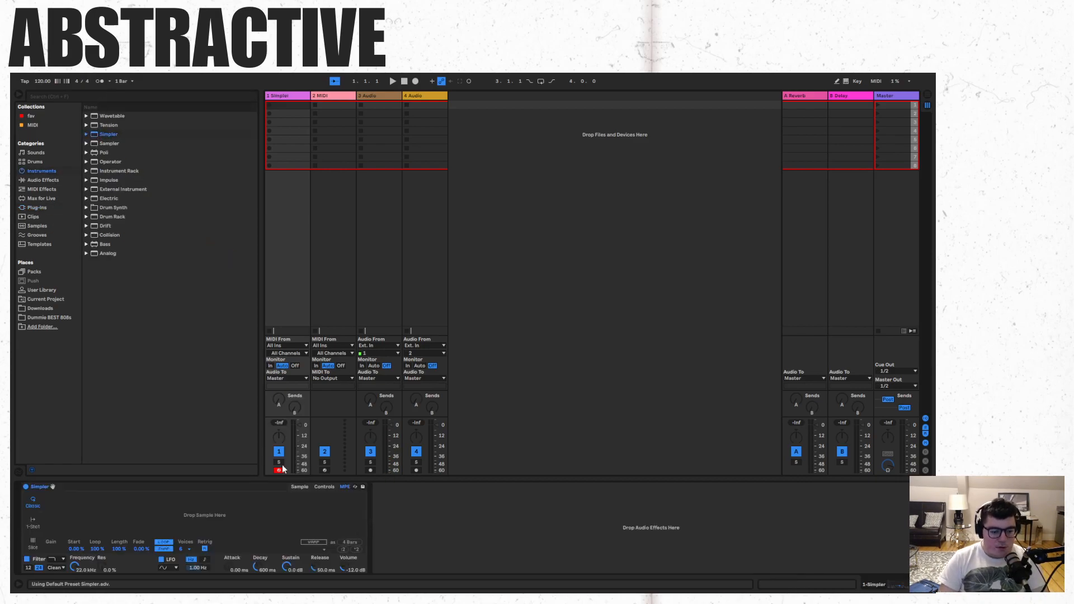
{"action": "right_click", "coordinate": [185, 486]}
{"action": "left_click", "coordinate": [231, 367]}
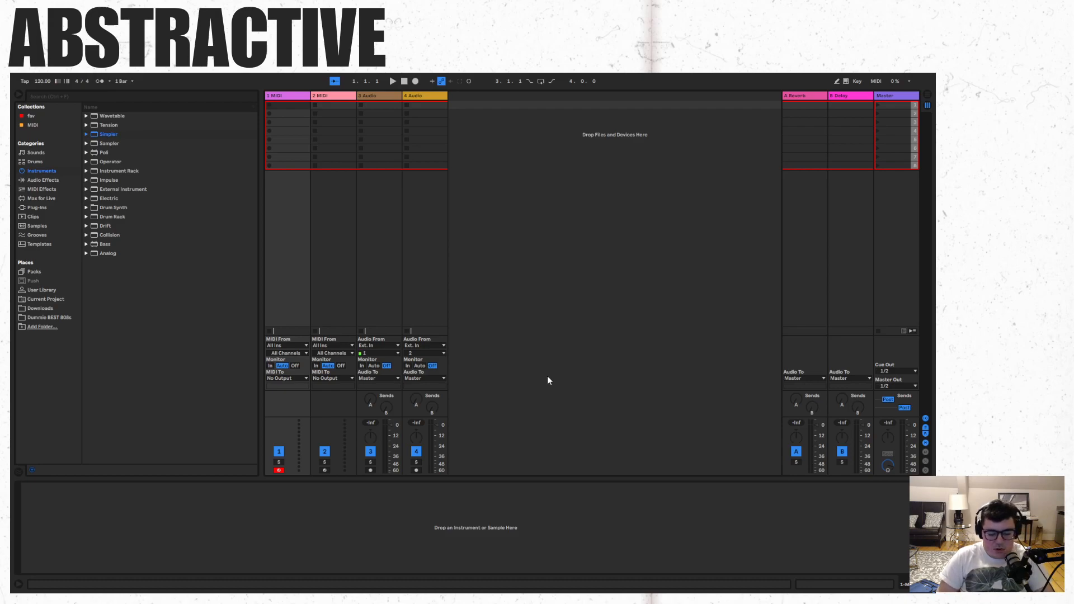
{"action": "key", "text": "super"}
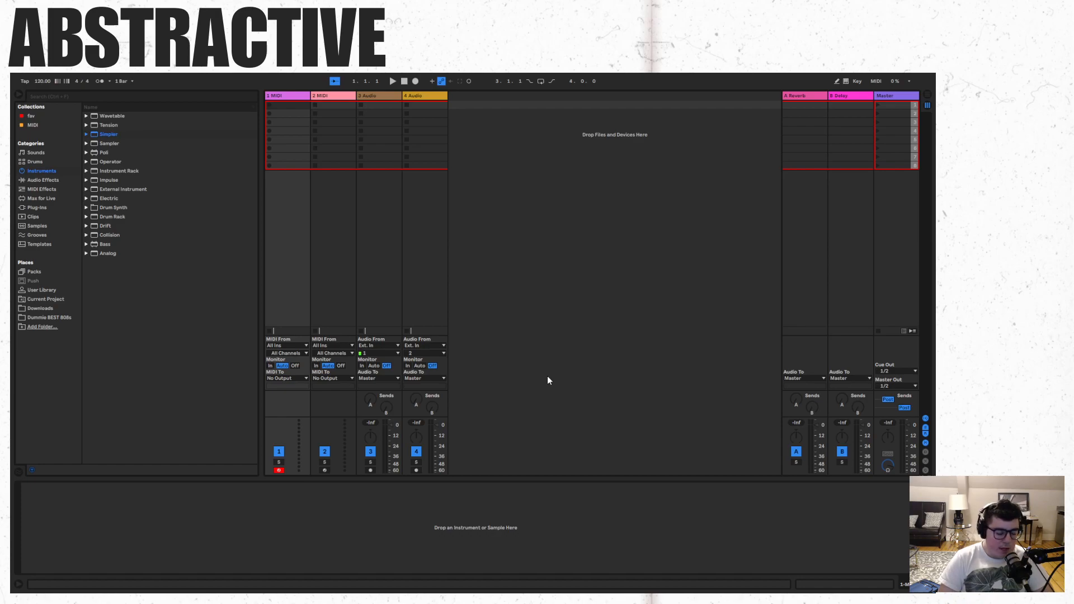
- Browse the VST and VST3 plug-ins and load the VST version of Vital onto a new track
{"action": "left_click", "coordinate": [55, 210]}
{"action": "left_click", "coordinate": [86, 116]}
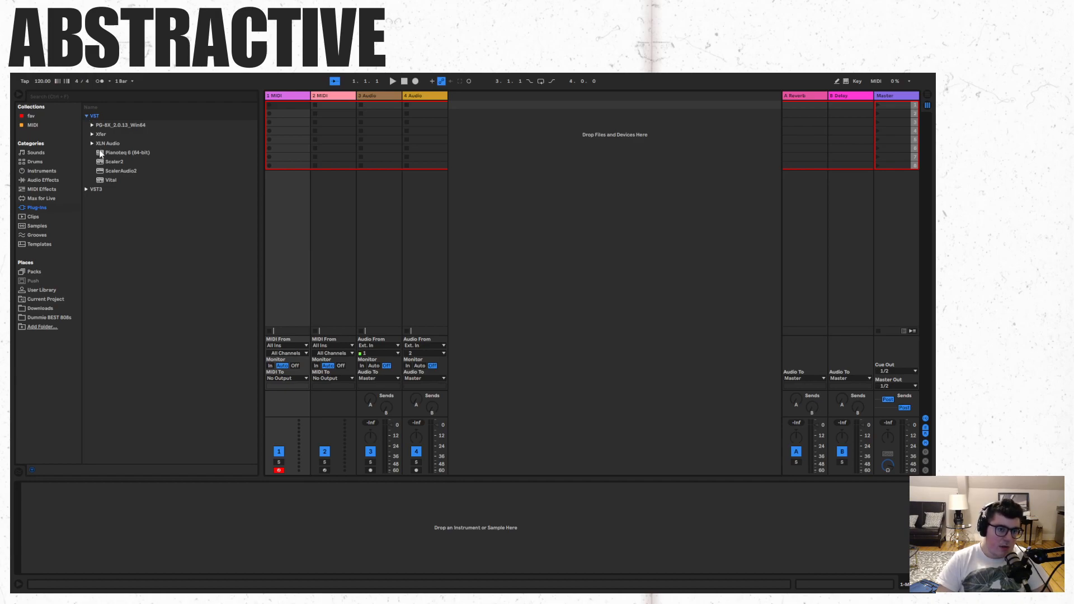
{"action": "left_click", "coordinate": [86, 189]}
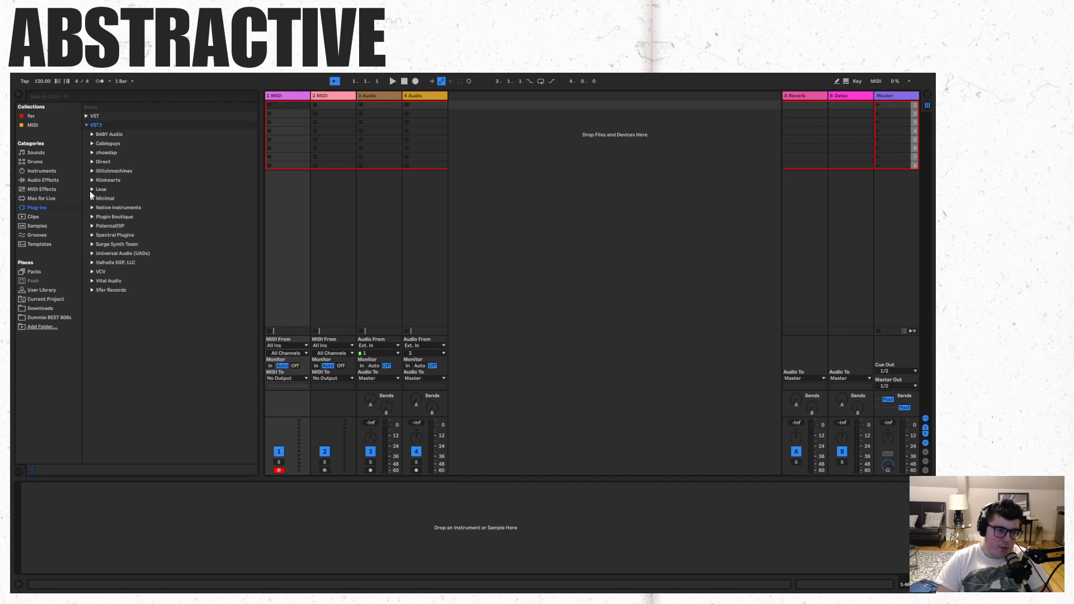
{"action": "left_click", "coordinate": [86, 125]}
{"action": "left_click", "coordinate": [86, 116]}
{"action": "left_click_drag", "start_coordinate": [104, 179], "coordinate": [592, 292]}
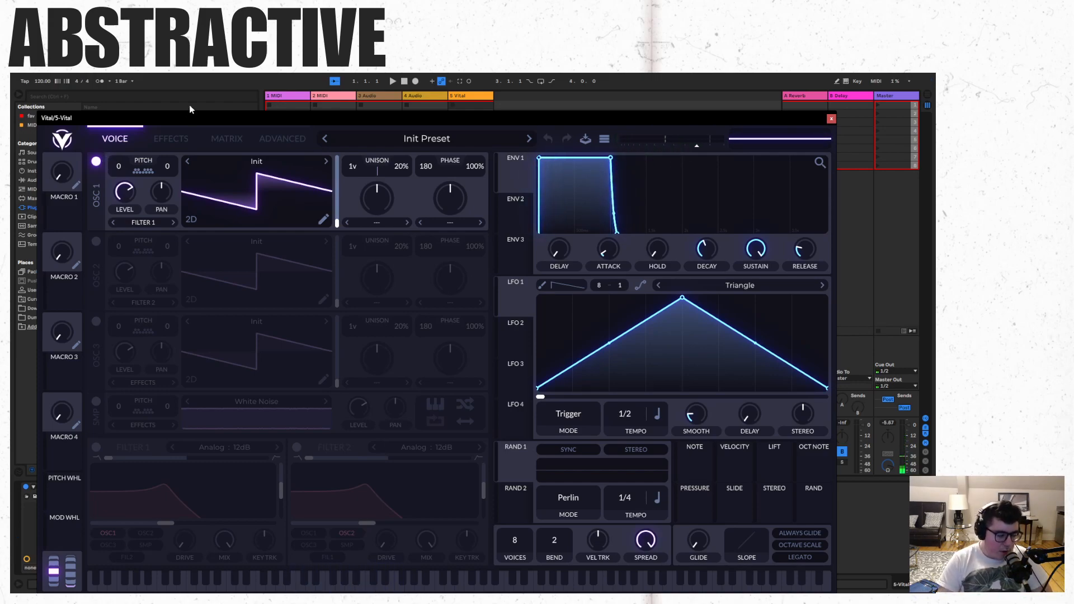
- Try the Water Razor wavetable on Vital's oscillator 1 with a transpose of -2 semitones
{"action": "left_click", "coordinate": [327, 163]}
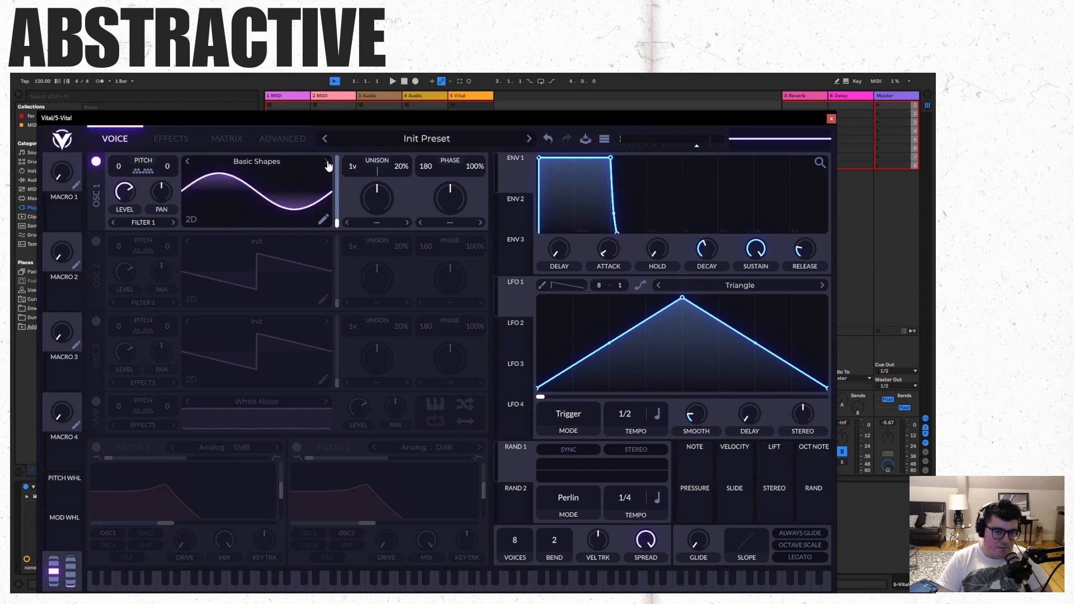
{"action": "left_click", "coordinate": [190, 163]}
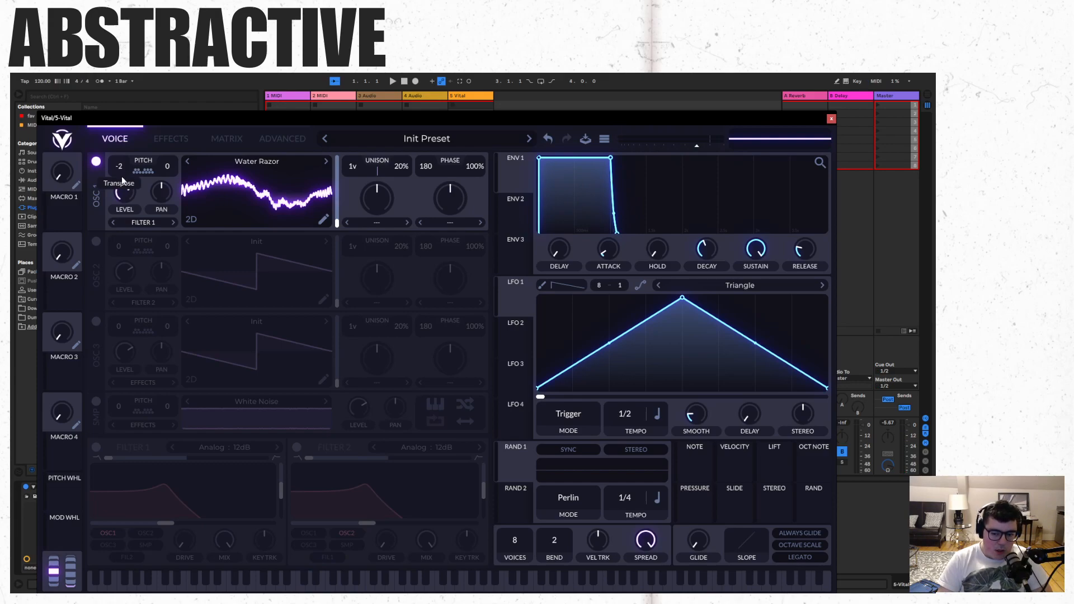
- Turn on Vital's Delay, Phaser and Reverb effects and audition the sound
{"action": "left_click", "coordinate": [223, 143]}
{"action": "left_click", "coordinate": [176, 143]}
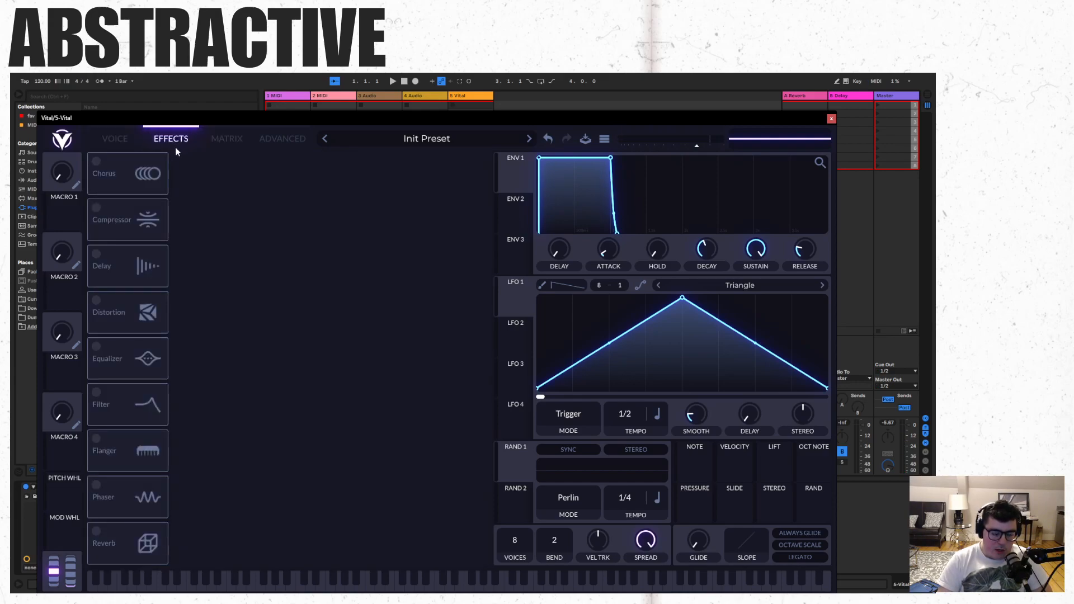
{"action": "left_click", "coordinate": [108, 261]}
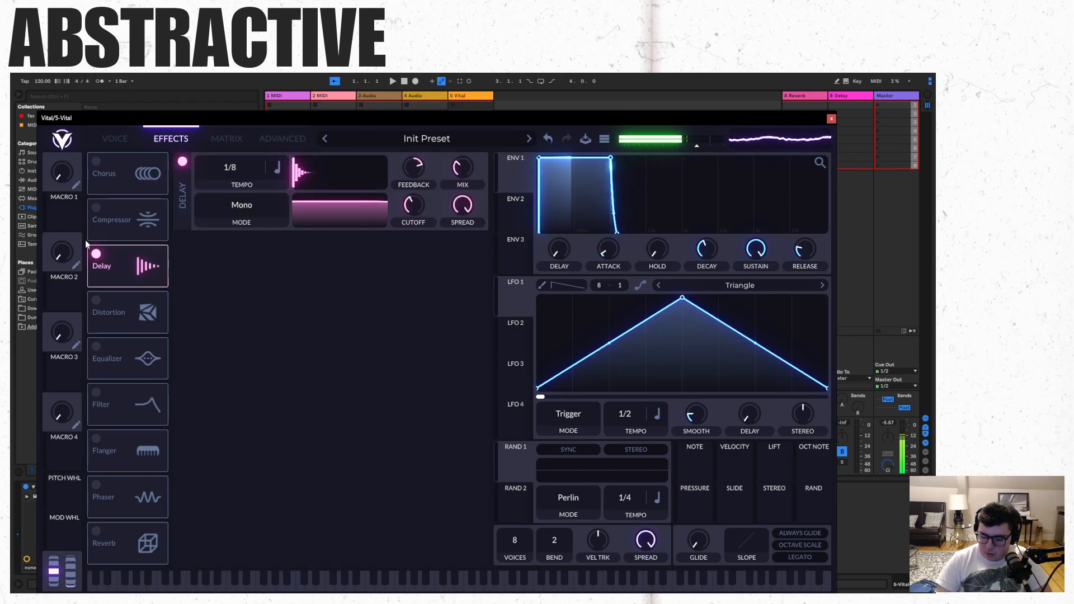
{"action": "left_click", "coordinate": [94, 490]}
{"action": "left_click", "coordinate": [93, 530]}
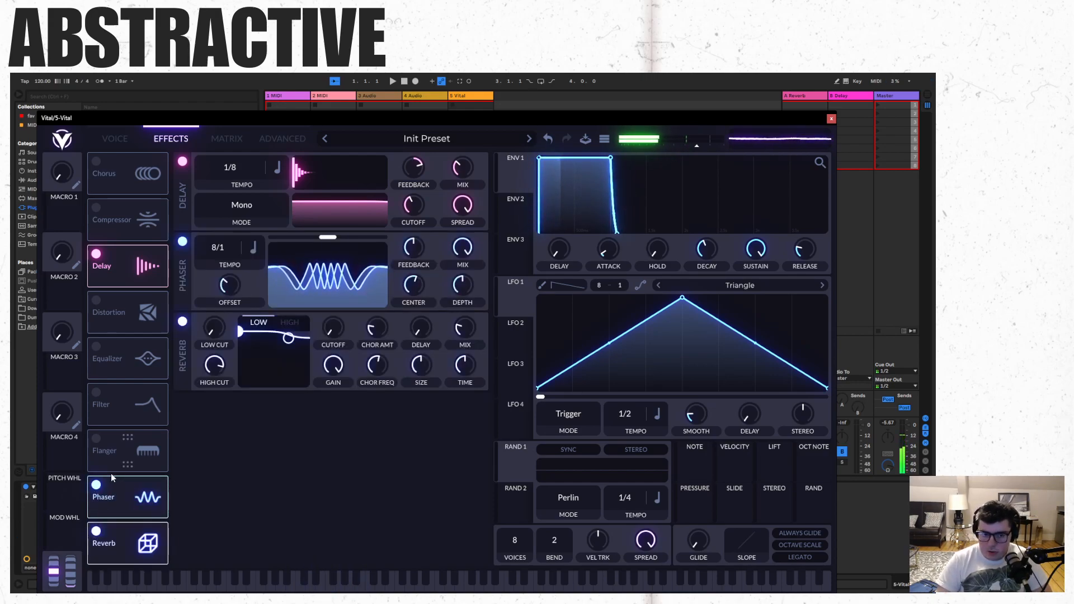
- Set oscillator 1's wavetable to Basic Shapes and turn off the Delay, Phaser and Reverb effects
{"action": "left_click", "coordinate": [115, 138]}
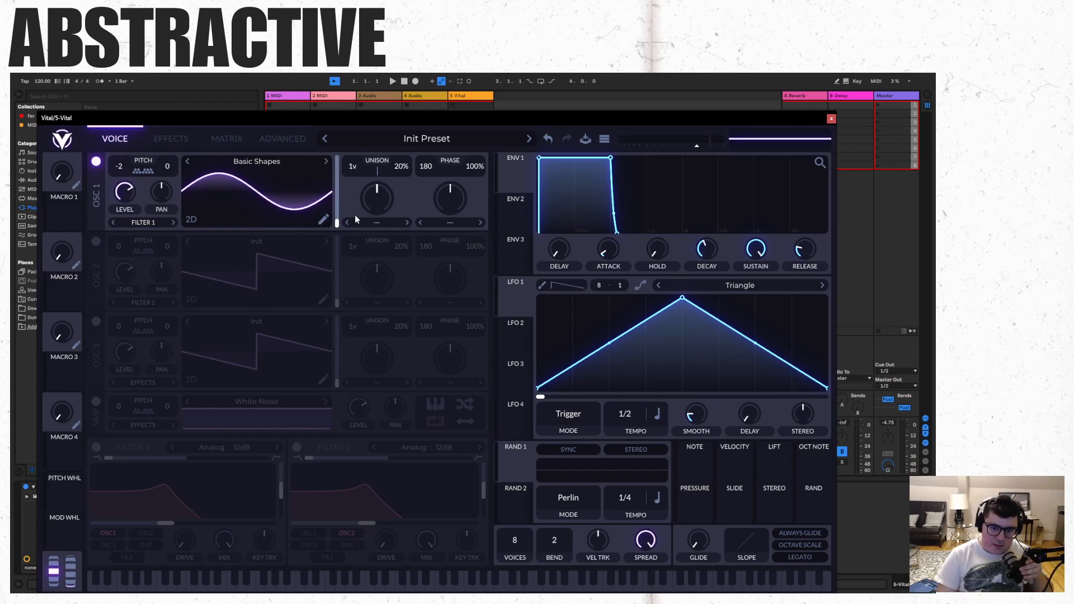
{"action": "left_click", "coordinate": [170, 139]}
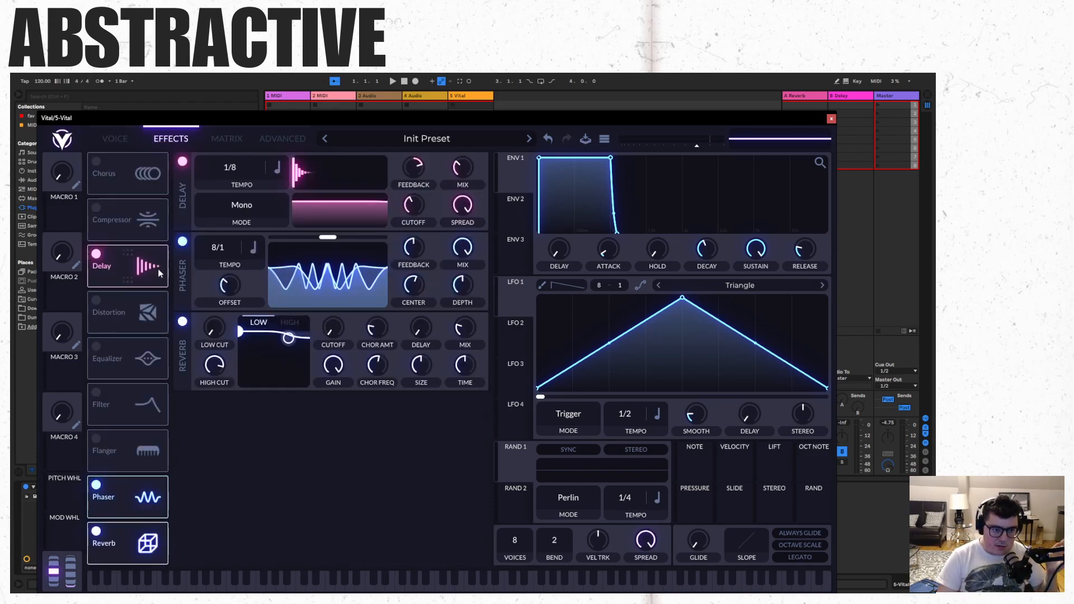
{"action": "left_click", "coordinate": [97, 253]}
{"action": "left_click", "coordinate": [96, 485]}
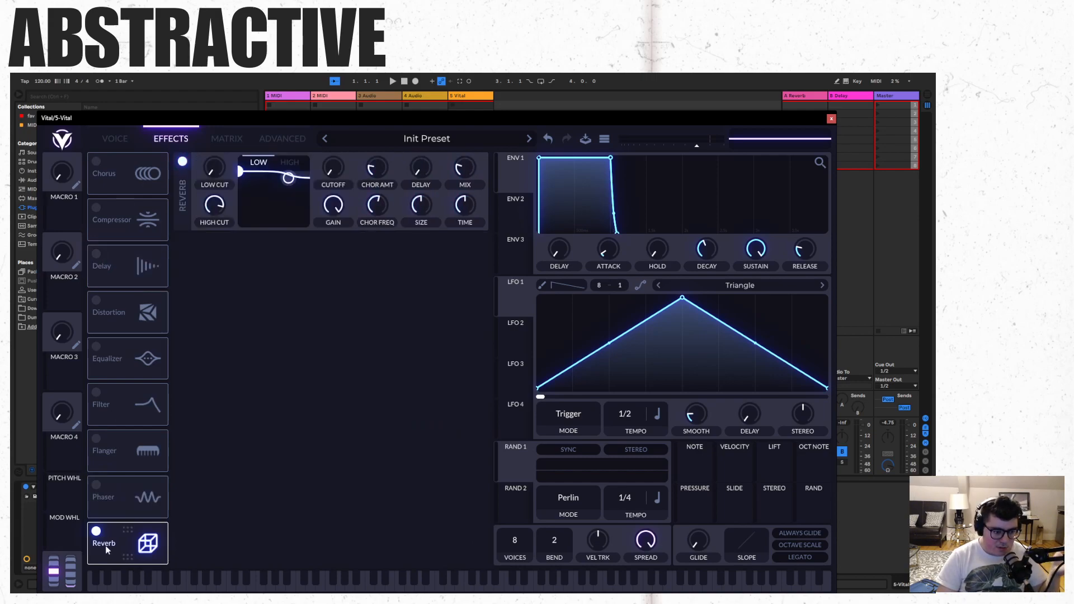
{"action": "left_click", "coordinate": [96, 531]}
{"action": "left_click", "coordinate": [119, 140]}
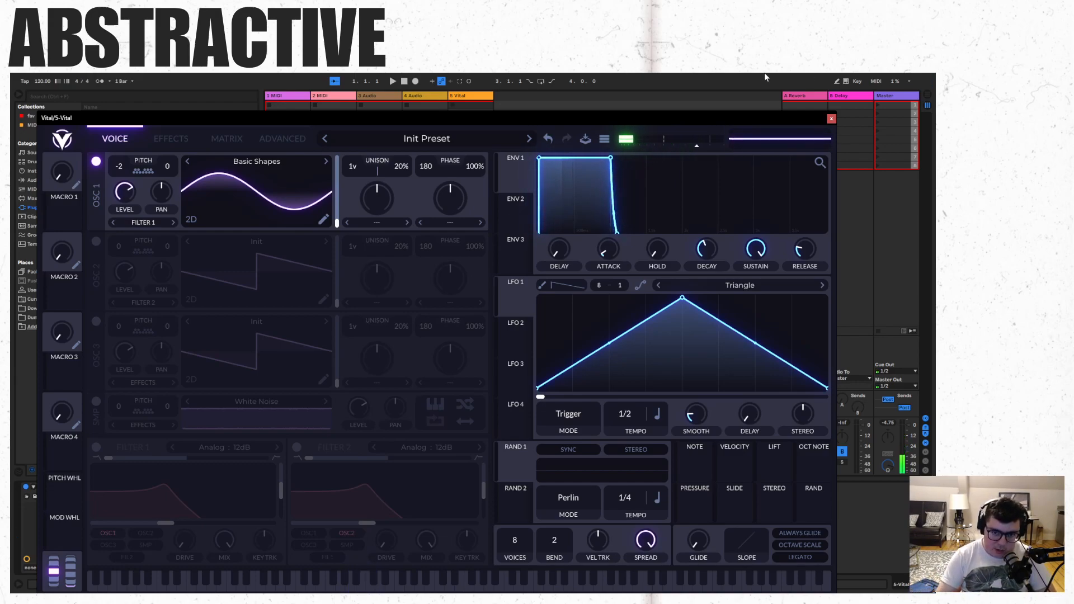
- Try out longer and minimum delay and attack times on envelope 1 while playing notes
{"action": "left_click_drag", "start_coordinate": [555, 247], "coordinate": [553, 210]}
{"action": "double_click", "coordinate": [555, 248]}
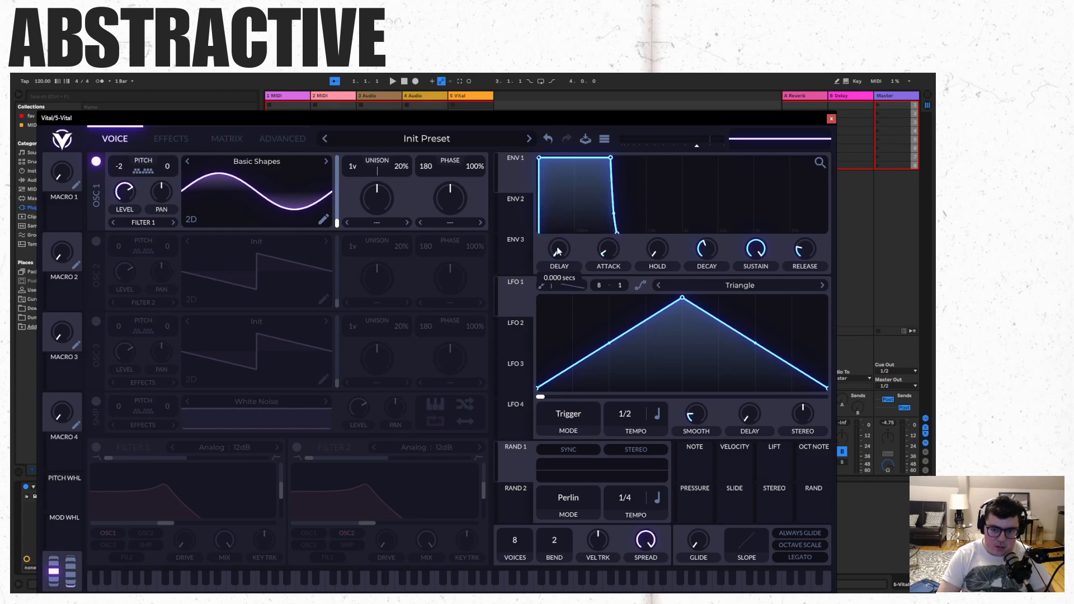
{"action": "left_click_drag", "start_coordinate": [621, 247], "coordinate": [620, 279]}
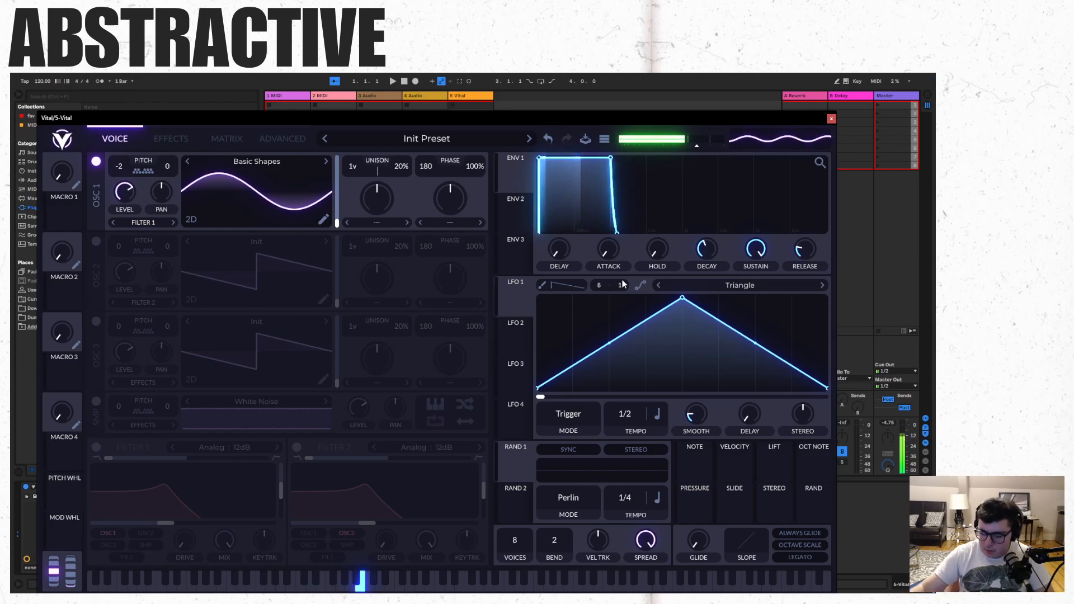
{"action": "left_click_drag", "start_coordinate": [538, 158], "coordinate": [541, 161]}
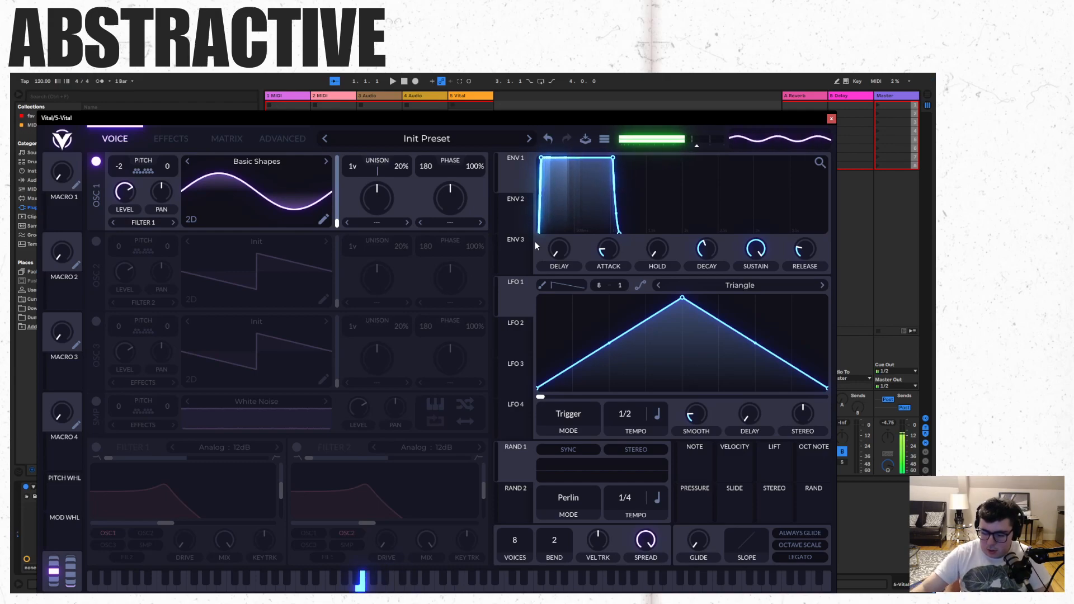
{"action": "left_click_drag", "start_coordinate": [606, 254], "coordinate": [611, 296]}
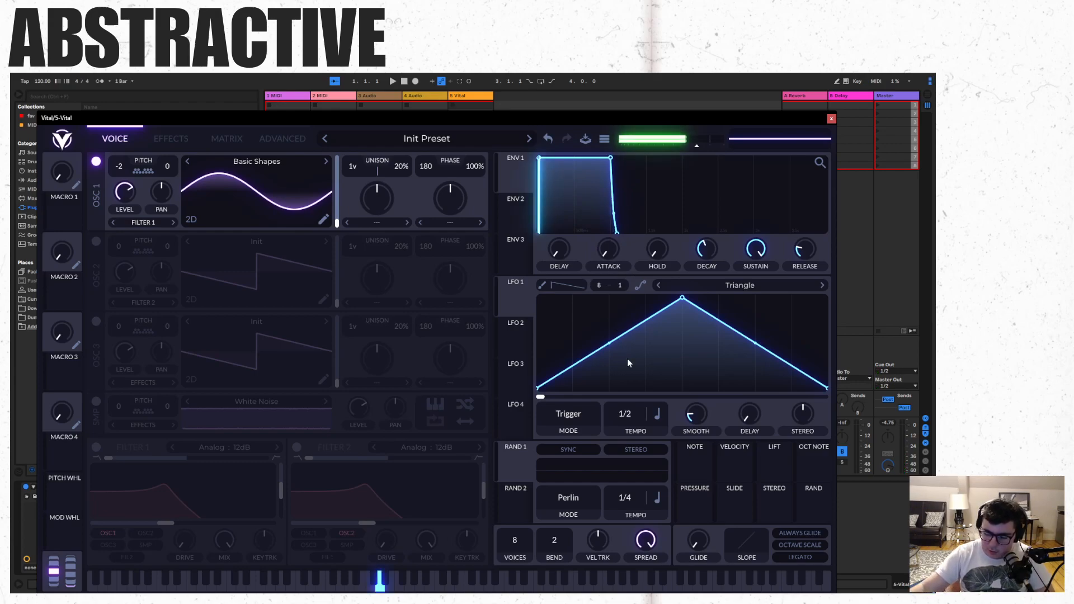
- Raise envelope 1's attack slightly above zero to soften the start of each note
{"action": "mouse_move", "coordinate": [608, 254]}
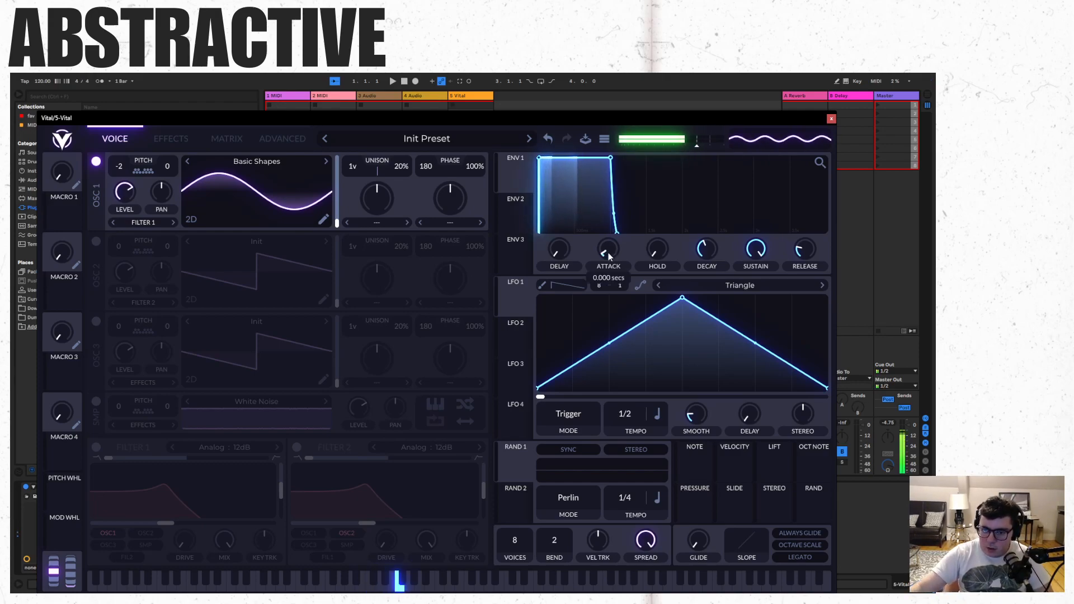
{"action": "left_click_drag", "start_coordinate": [608, 252], "coordinate": [590, 235]}
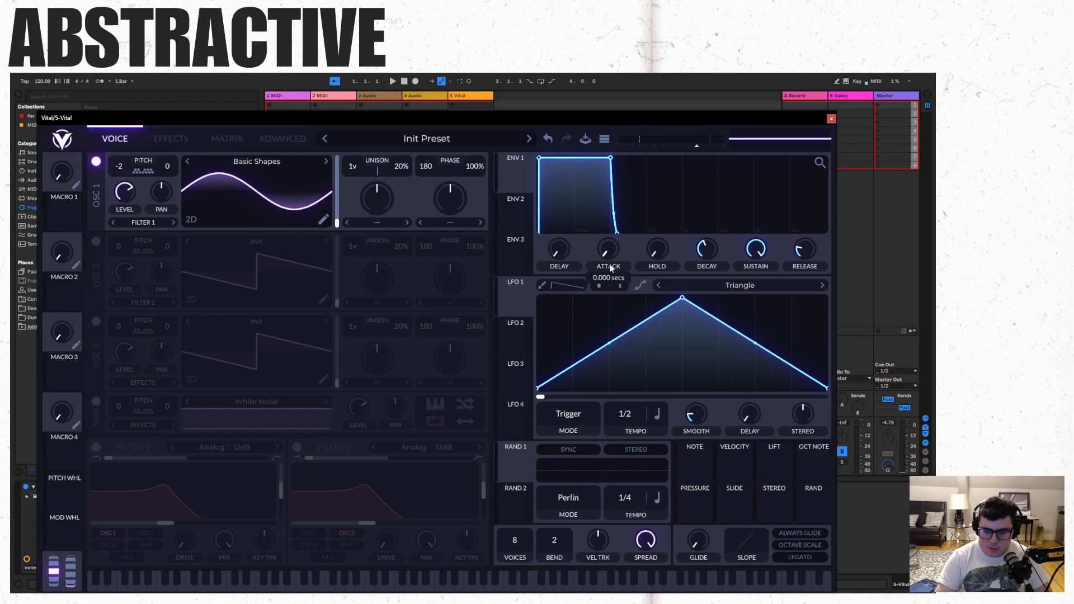
{"action": "left_click_drag", "start_coordinate": [609, 254], "coordinate": [606, 242]}
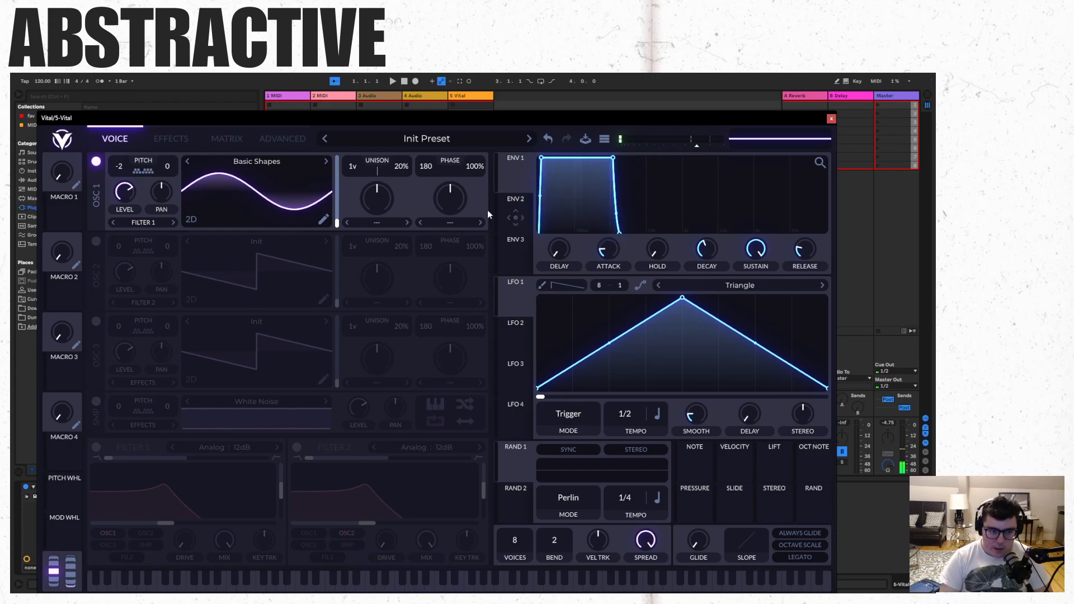
- Turn on oscillator 2 with the Classic Fade wavetable and set oscillator 1's transpose to 0
{"action": "left_click", "coordinate": [96, 241]}
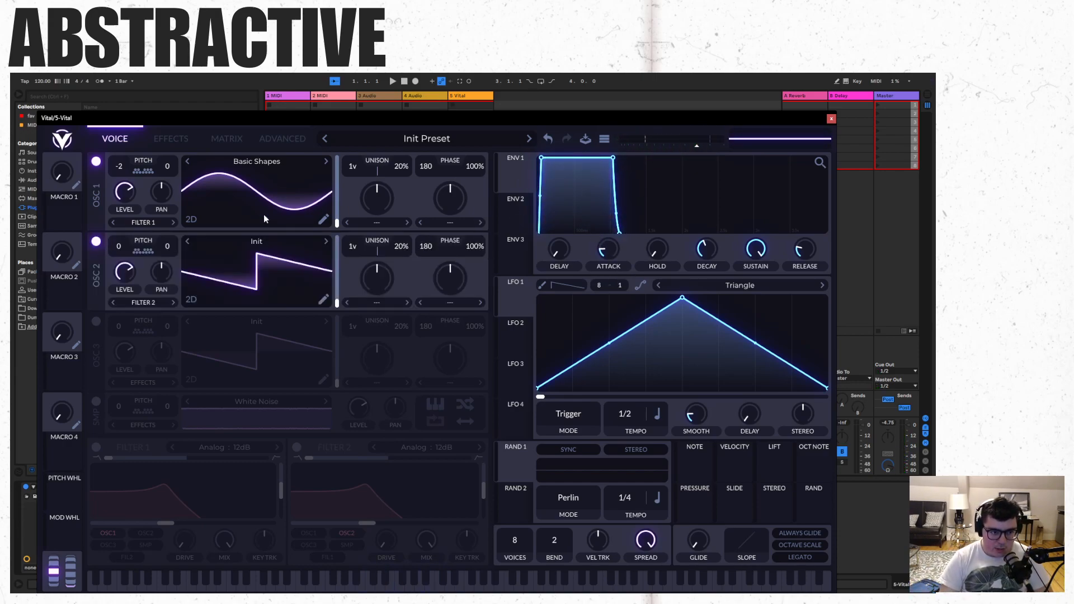
{"action": "left_click", "coordinate": [326, 242]}
{"action": "left_click", "coordinate": [325, 242]}
{"action": "left_click", "coordinate": [274, 242]}
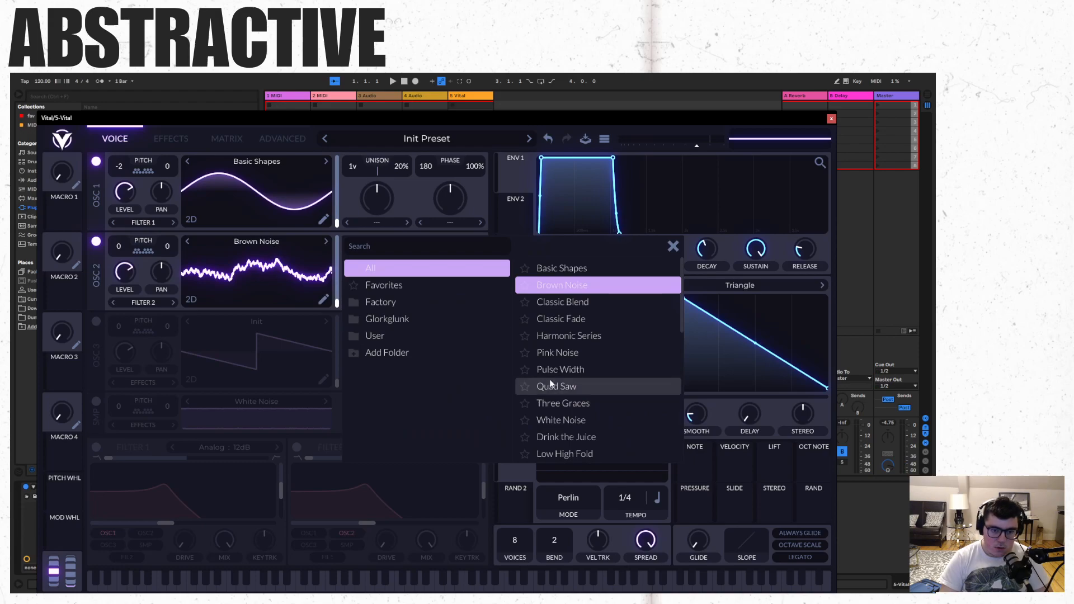
{"action": "left_click", "coordinate": [568, 318]}
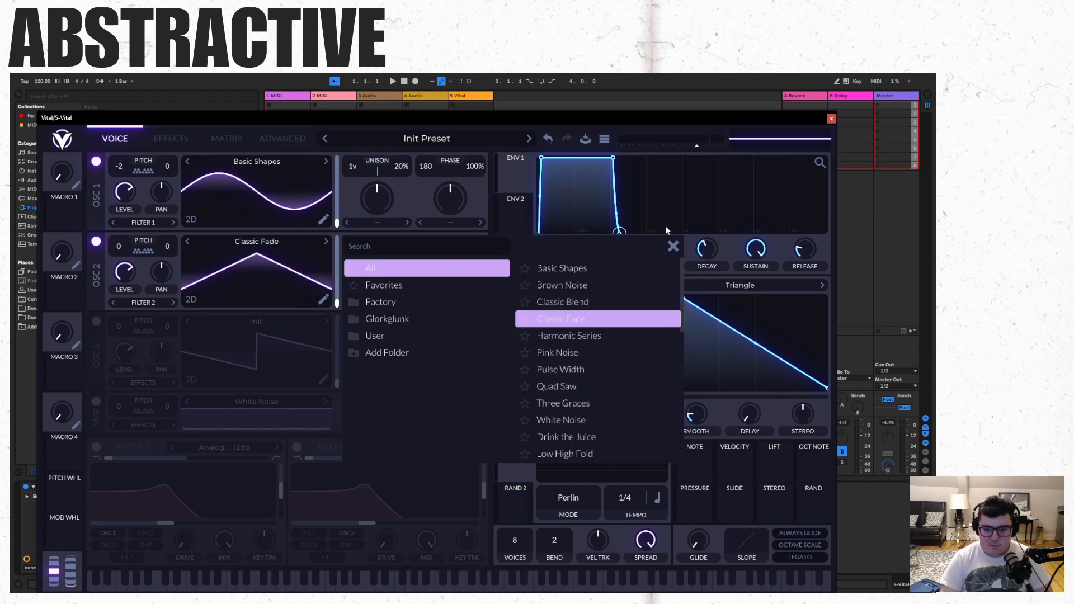
{"action": "left_click", "coordinate": [681, 258]}
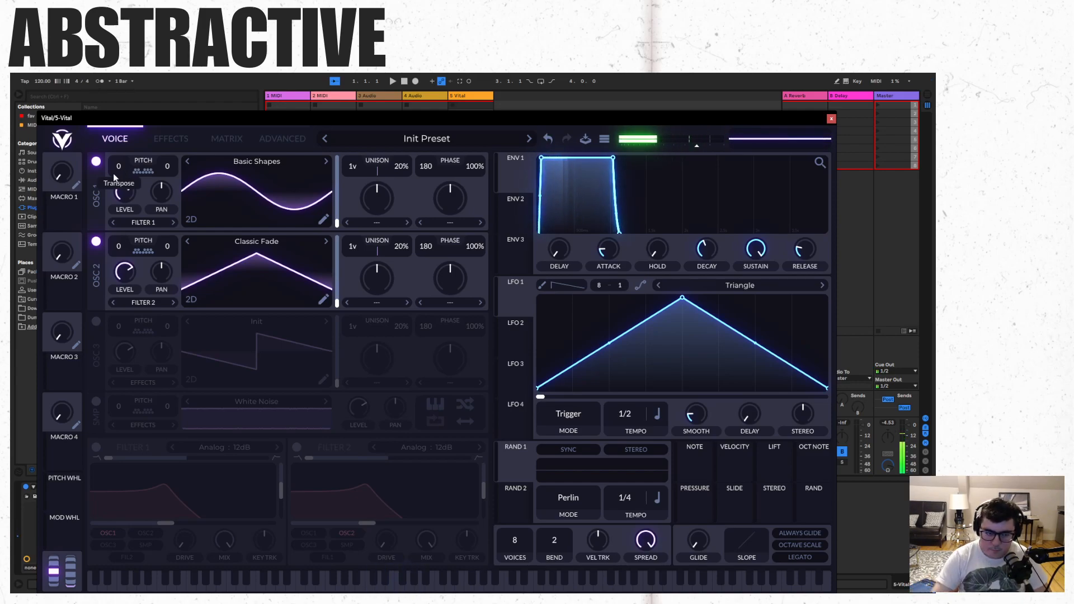
- Pan oscillator 1 right and oscillator 2 left, and give both 16 unison voices with 4% detune
{"action": "left_click_drag", "start_coordinate": [161, 267], "coordinate": [160, 334]}
{"action": "left_click_drag", "start_coordinate": [163, 182], "coordinate": [162, 171]}
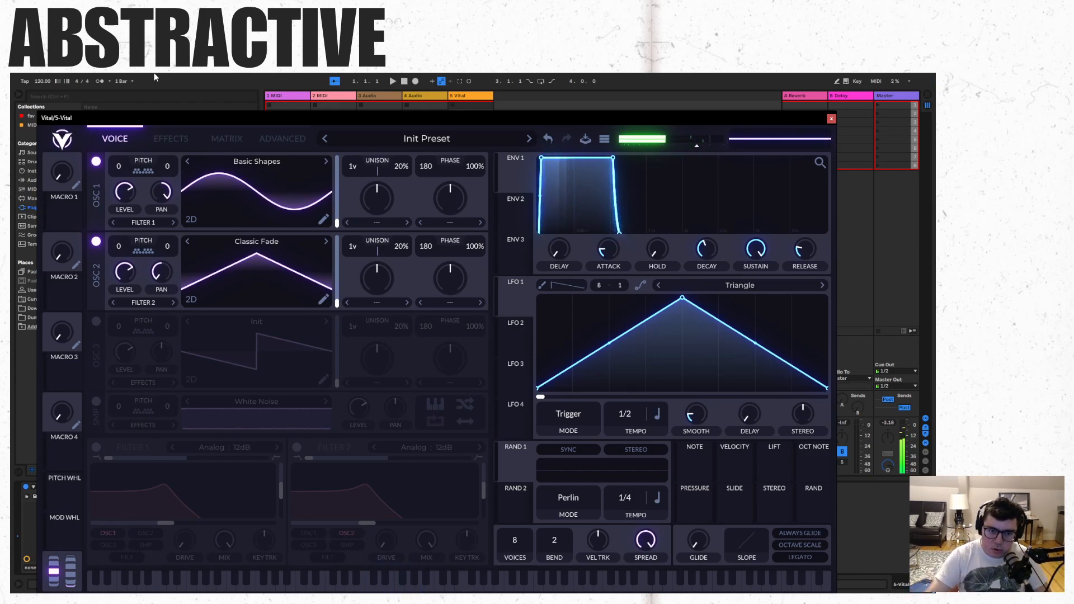
{"action": "left_click_drag", "start_coordinate": [354, 169], "coordinate": [359, 228]}
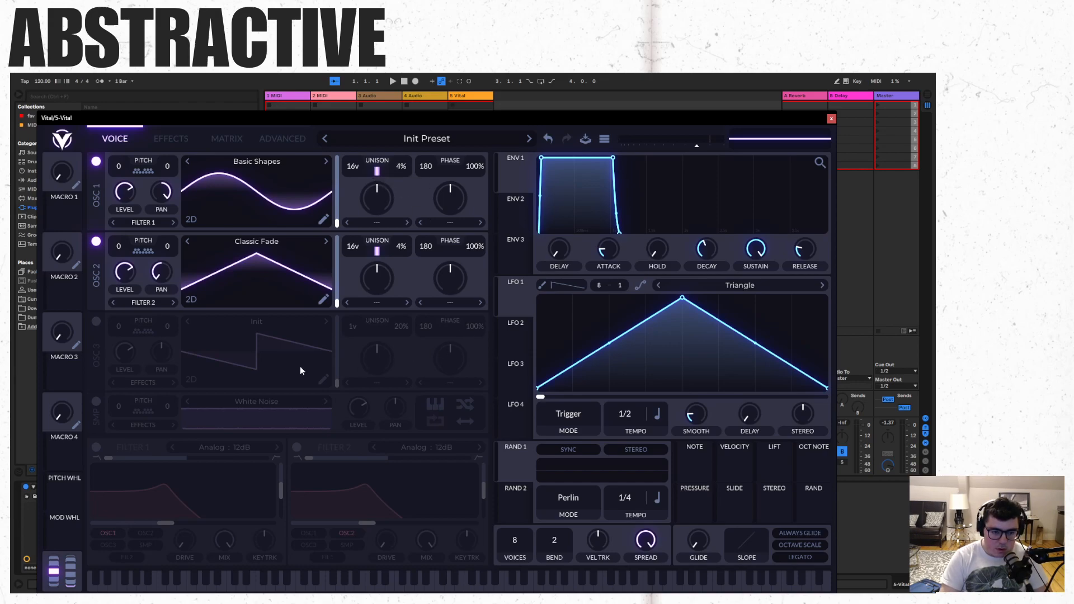
- Turn on oscillator 3 and filter 1, route only oscillator 3 through the filter, and lower its cutoff to about -6 semitones
{"action": "left_click", "coordinate": [95, 323]}
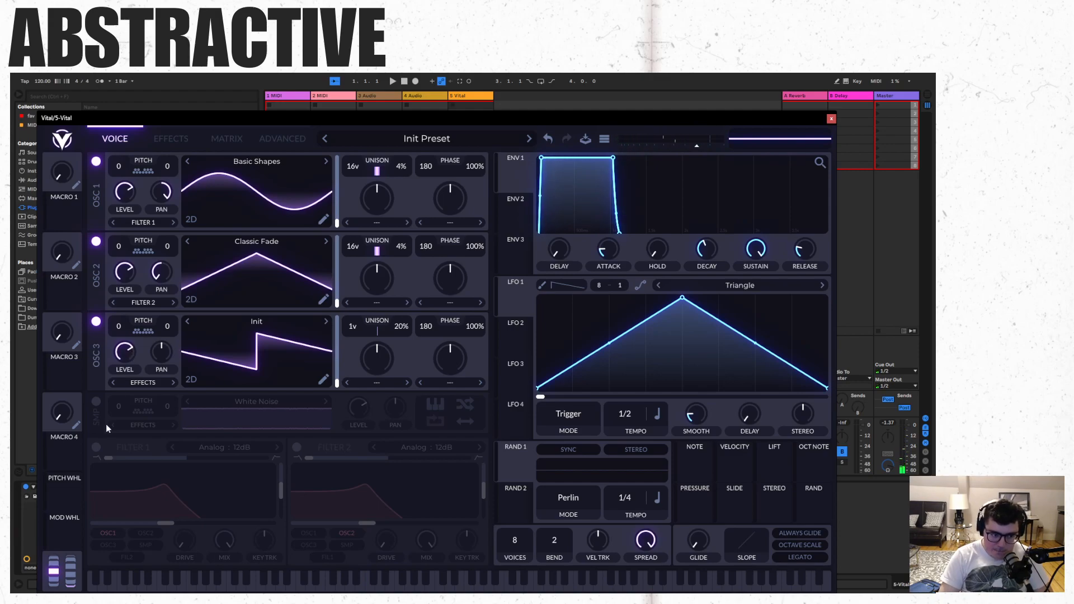
{"action": "left_click", "coordinate": [96, 448]}
{"action": "left_click", "coordinate": [107, 533]}
{"action": "left_click", "coordinate": [108, 545]}
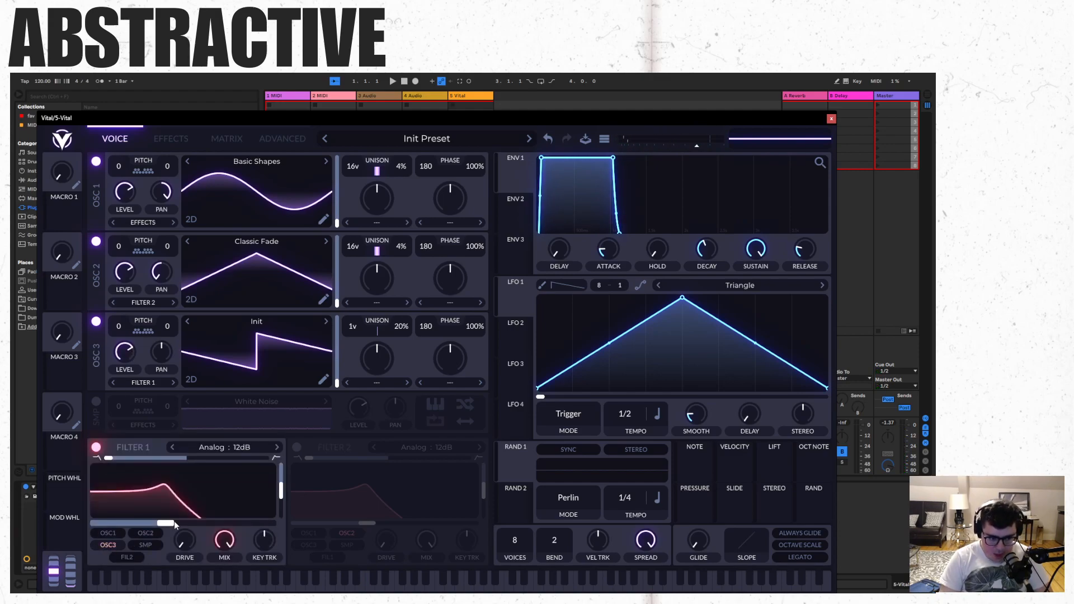
{"action": "left_click_drag", "start_coordinate": [168, 524], "coordinate": [154, 523]}
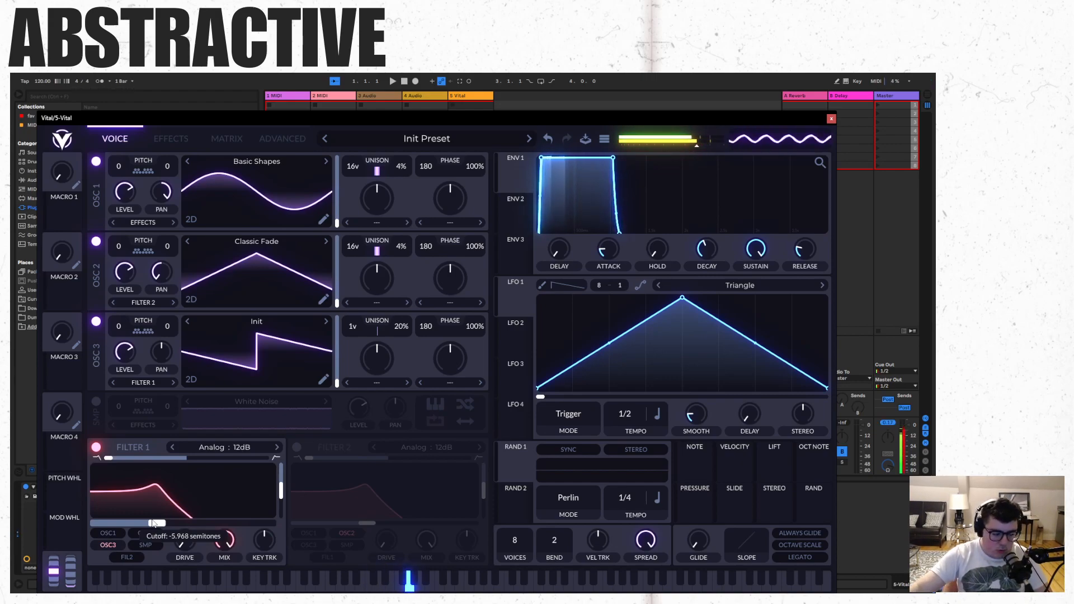
- Turn on Vital's sampler with the White Noise sample
{"action": "left_click", "coordinate": [96, 401]}
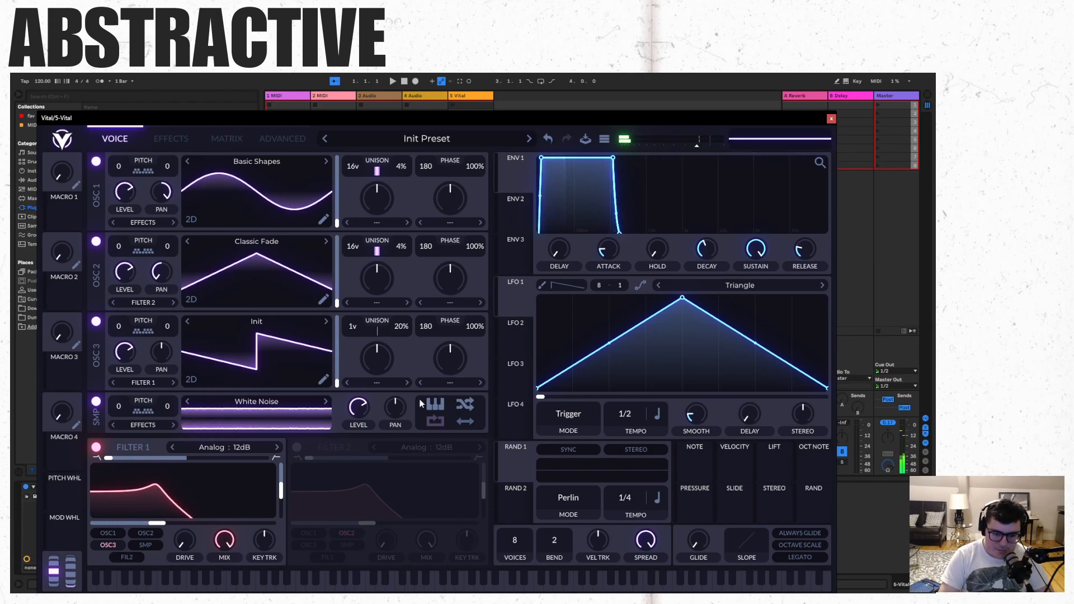
- Turn on filter 2, route only the sampler through it, and lower its cutoff slightly
{"action": "left_click", "coordinate": [297, 447]}
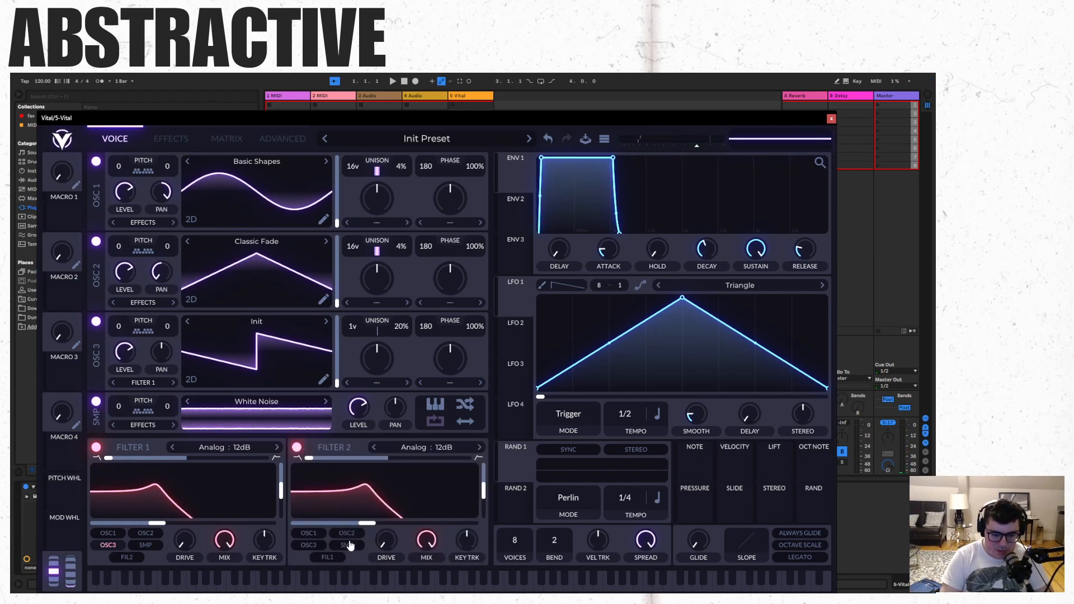
{"action": "left_click", "coordinate": [348, 545]}
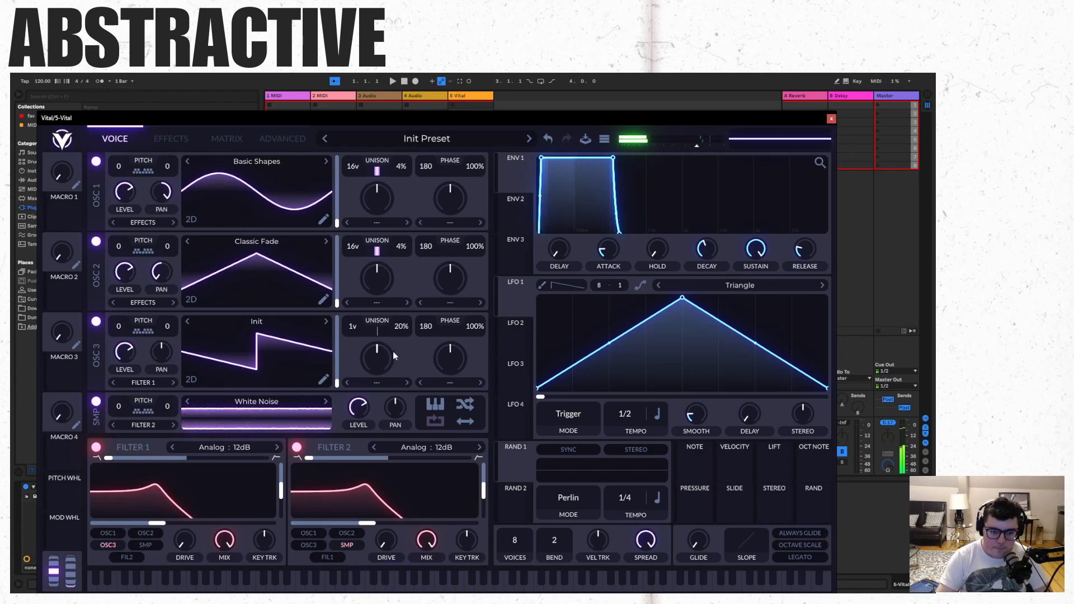
{"action": "left_click_drag", "start_coordinate": [361, 524], "coordinate": [353, 526]}
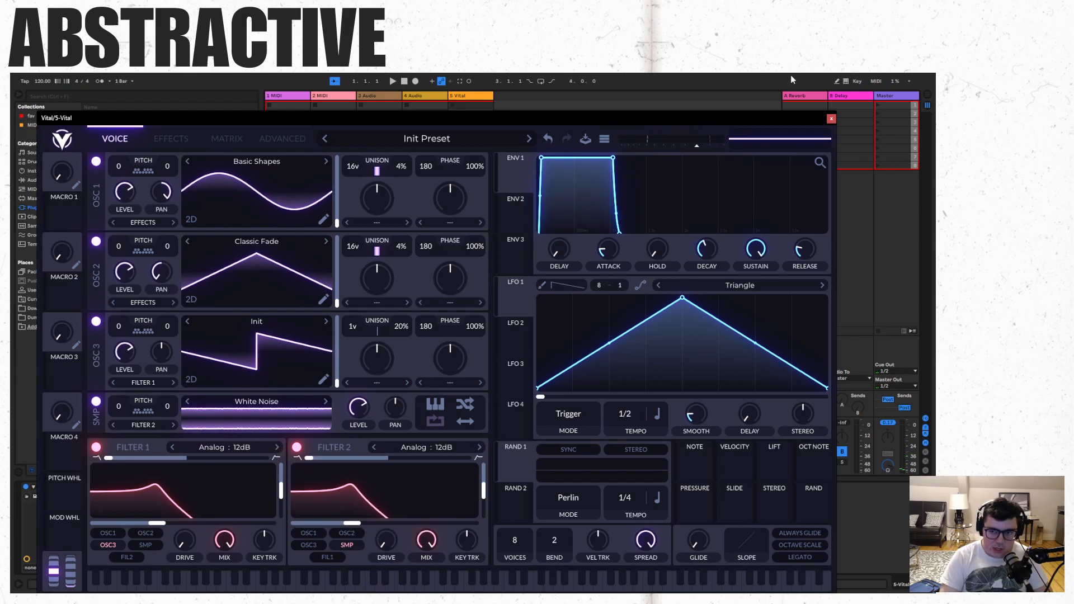
- Close the Vital window and create an empty MIDI clip in the Vital track's first slot
{"action": "left_click", "coordinate": [831, 119]}
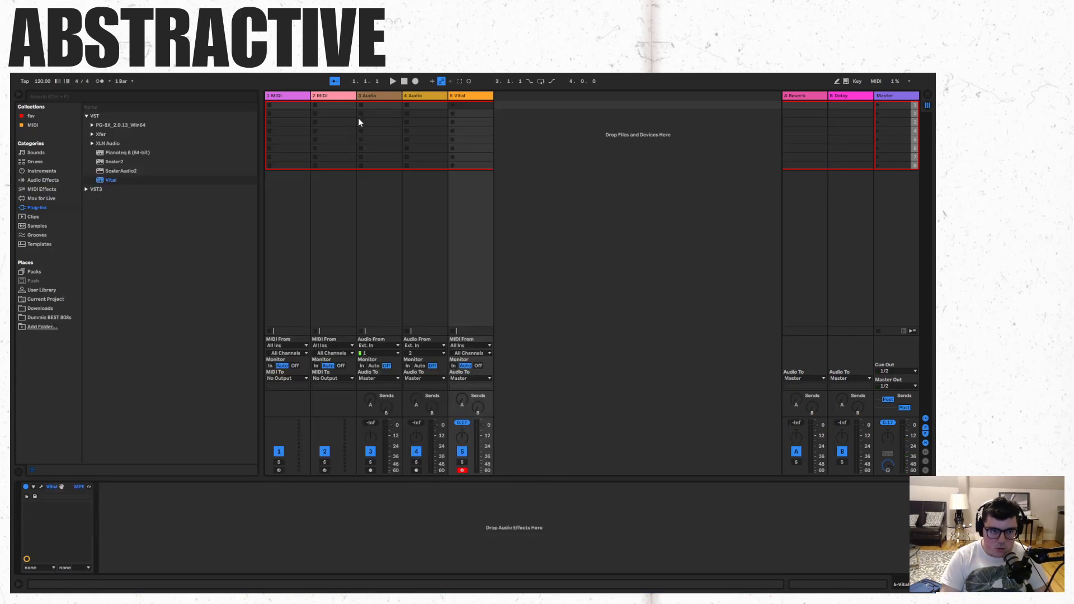
{"action": "double_click", "coordinate": [479, 108]}
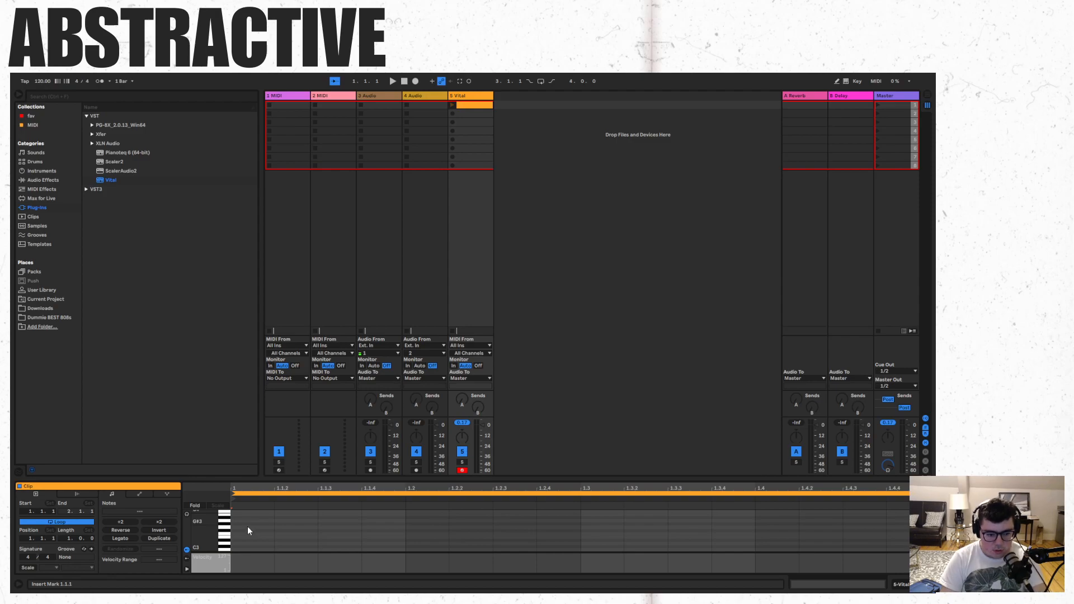
- Reopen the Vital window from the track's device, shrink it, and move it clear of the track's clip slots
{"action": "left_click", "coordinate": [467, 99]}
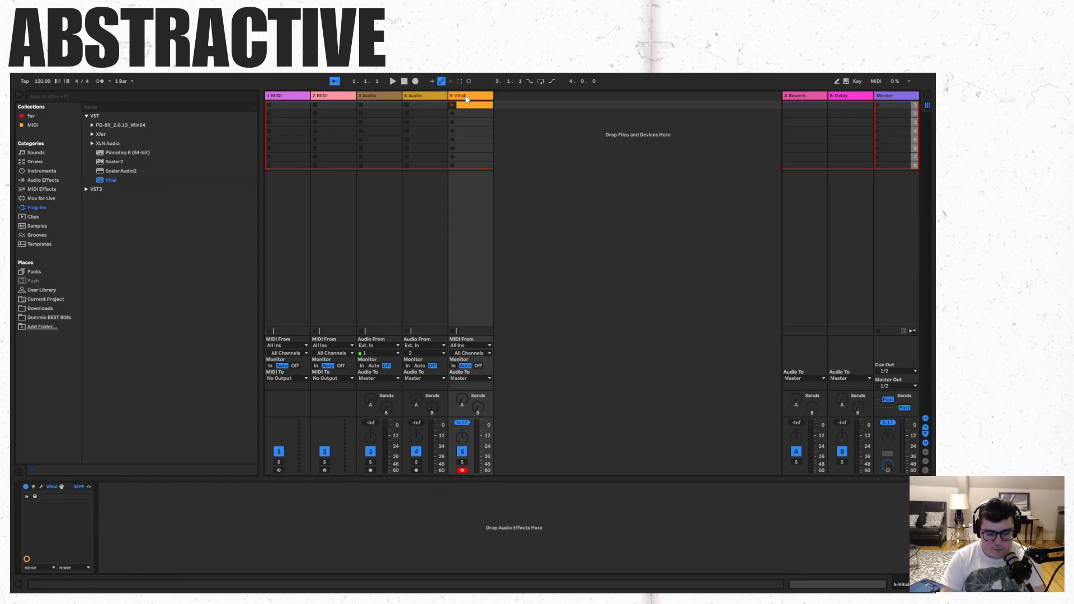
{"action": "left_click", "coordinate": [41, 487]}
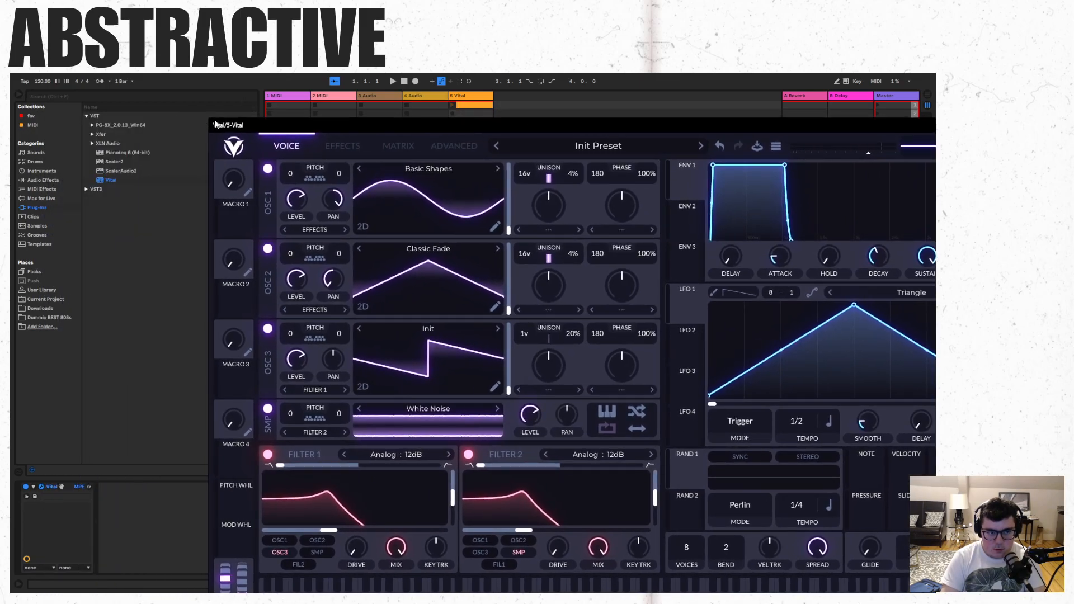
{"action": "left_click_drag", "start_coordinate": [211, 123], "coordinate": [134, 298]}
{"action": "left_click_drag", "start_coordinate": [711, 311], "coordinate": [735, 109]}
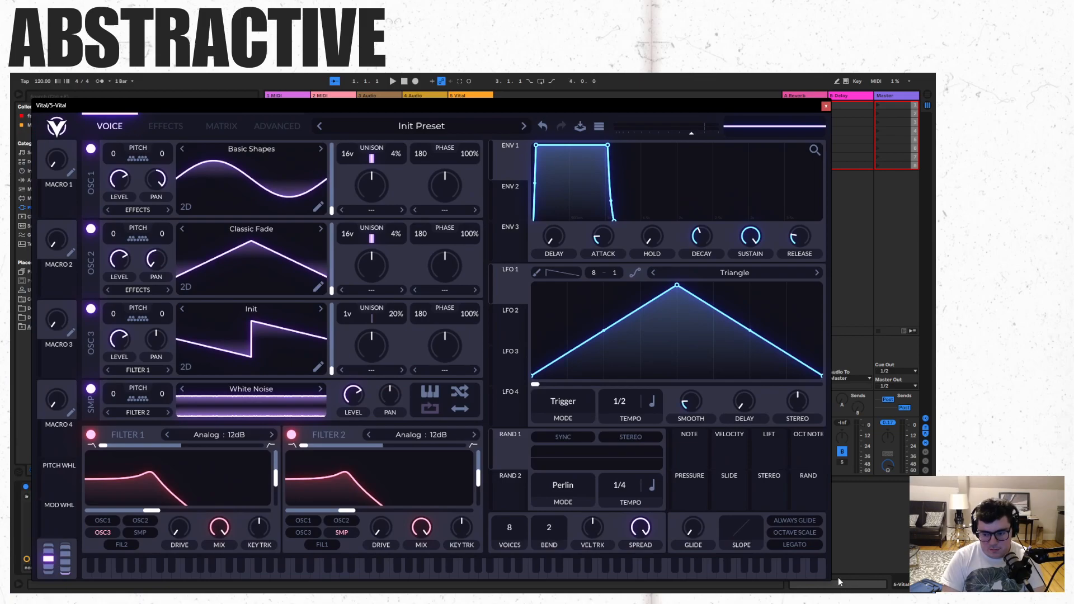
{"action": "left_click_drag", "start_coordinate": [830, 580], "coordinate": [501, 386]}
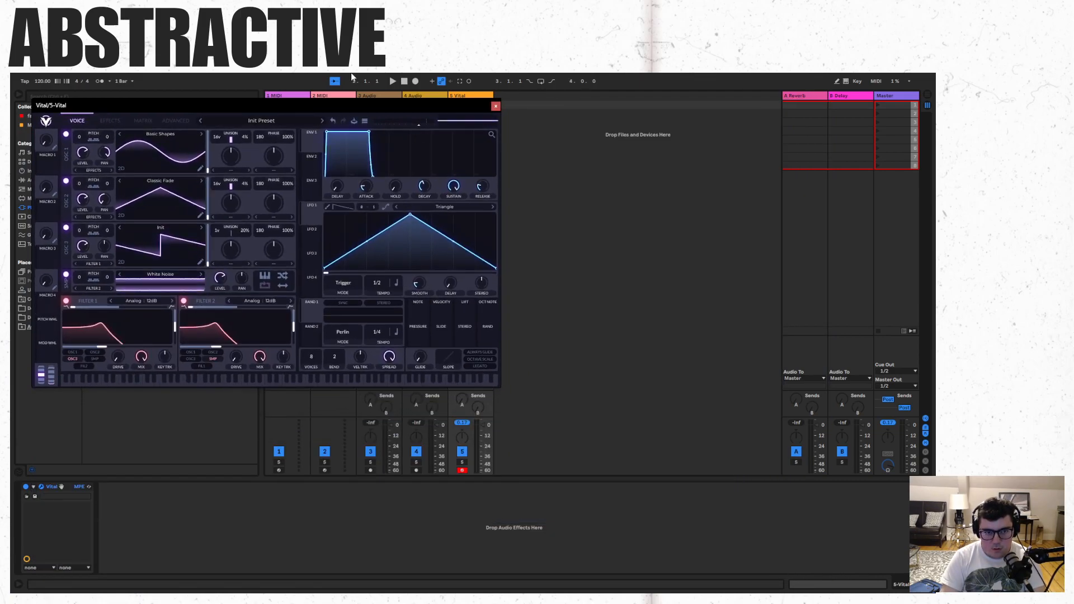
{"action": "left_click_drag", "start_coordinate": [348, 108], "coordinate": [750, 312]}
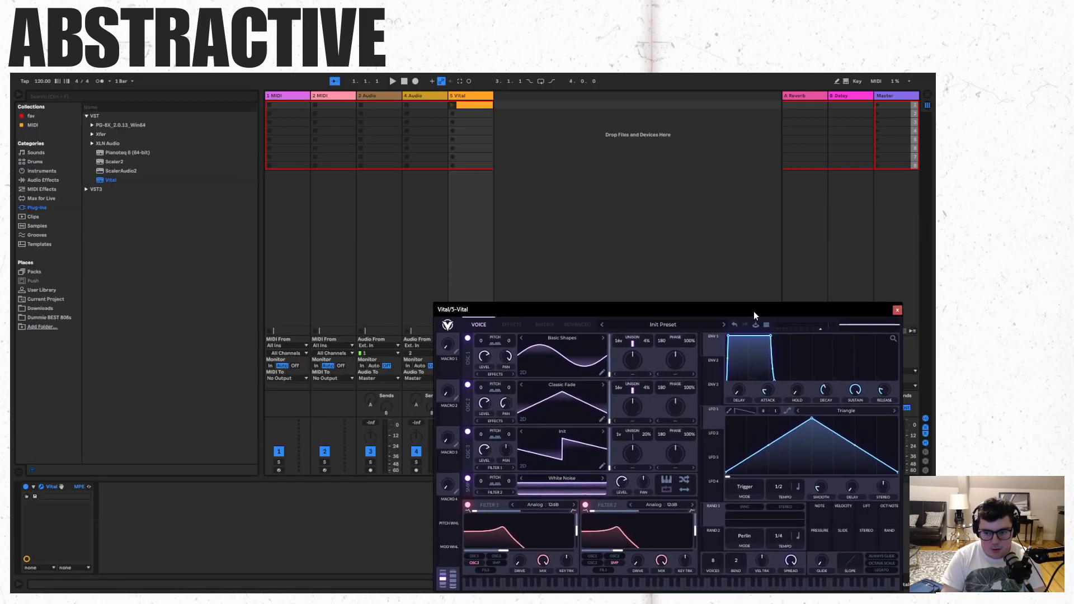
- Open the Vital clip, uncover its note editor, add a sixteenth-note E3 at the clip's start, and launch the clip
{"action": "left_click", "coordinate": [467, 105]}
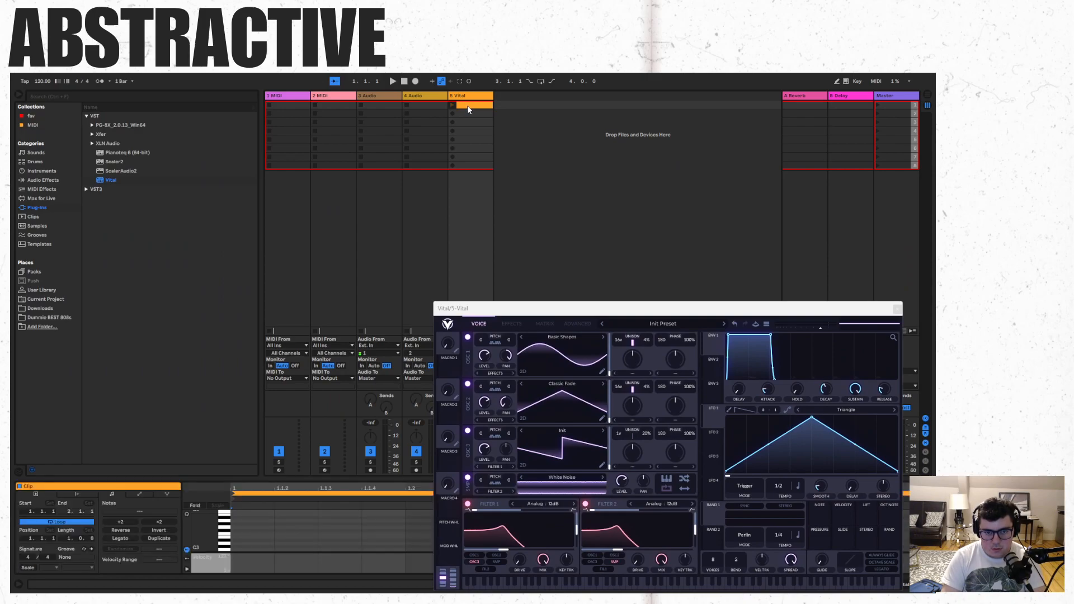
{"action": "left_click_drag", "start_coordinate": [449, 308], "coordinate": [474, 98]}
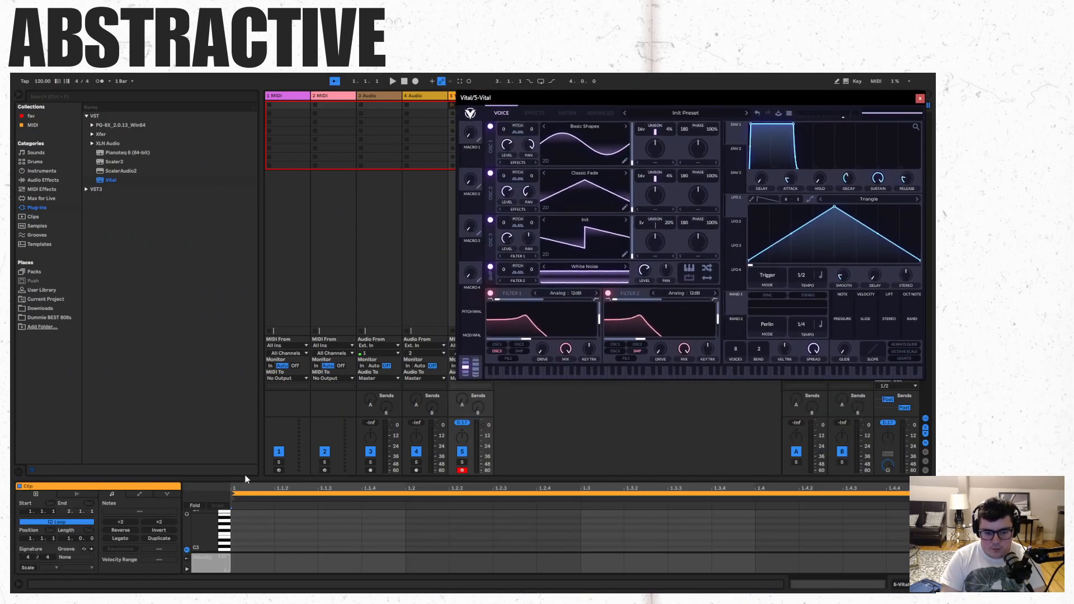
{"action": "double_click", "coordinate": [250, 537]}
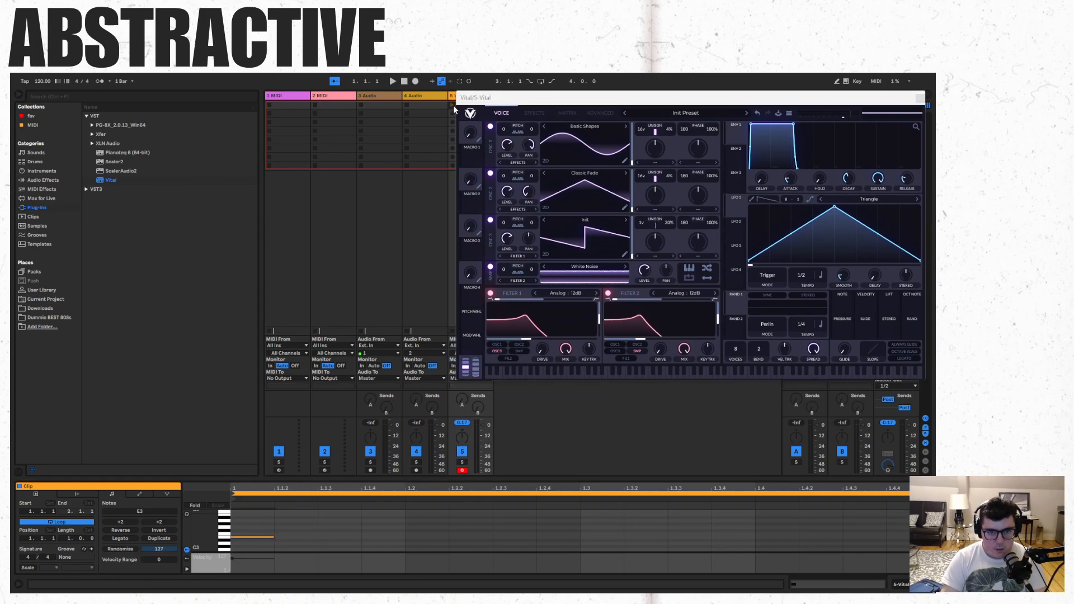
{"action": "left_click", "coordinate": [451, 106]}
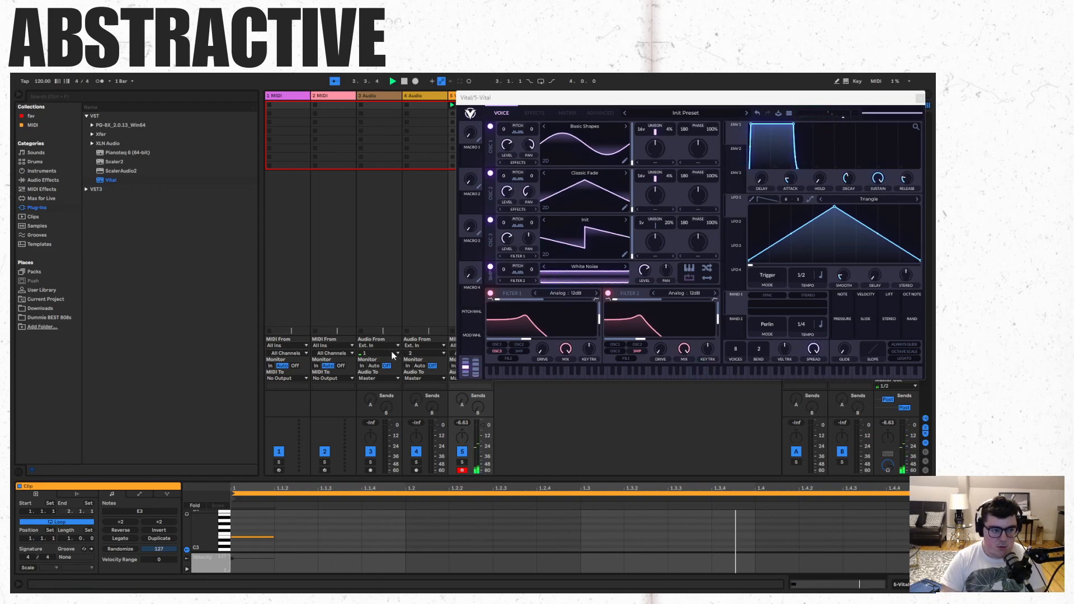
- Add the VST3 plug-in ValhallaVintageVerb from the Valhalla DSP folder to the Vital track
{"action": "left_click", "coordinate": [34, 181]}
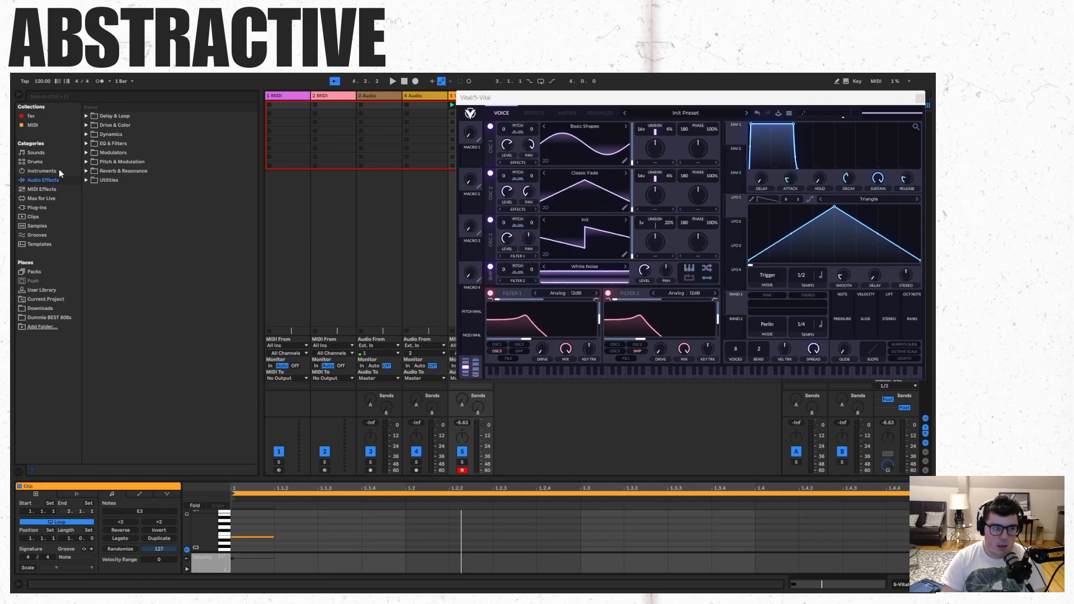
{"action": "left_click", "coordinate": [38, 208]}
{"action": "left_click", "coordinate": [88, 116]}
{"action": "left_click", "coordinate": [86, 126]}
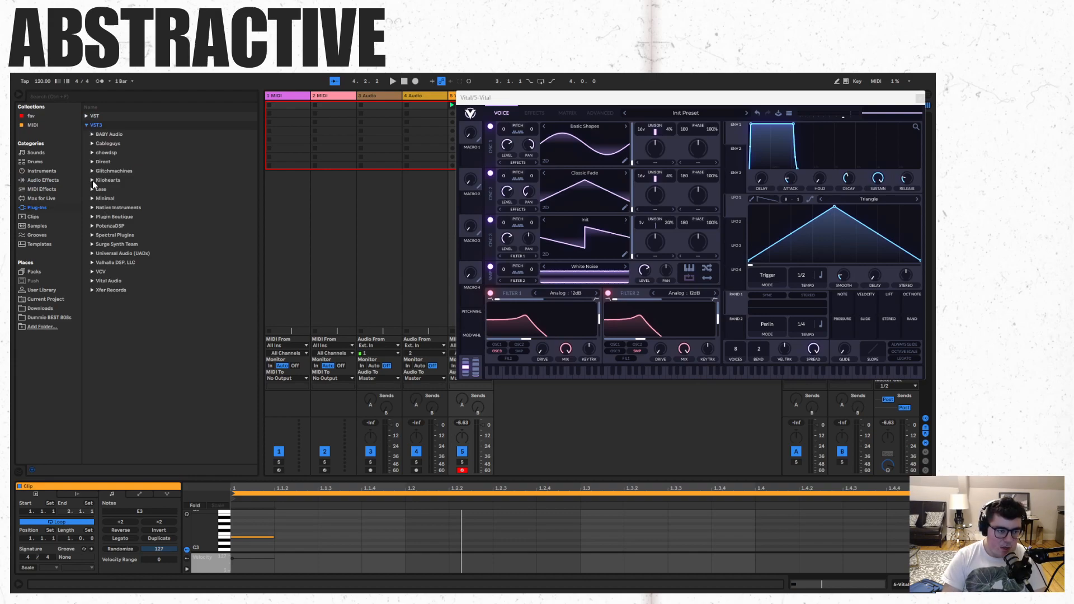
{"action": "left_click", "coordinate": [92, 263]}
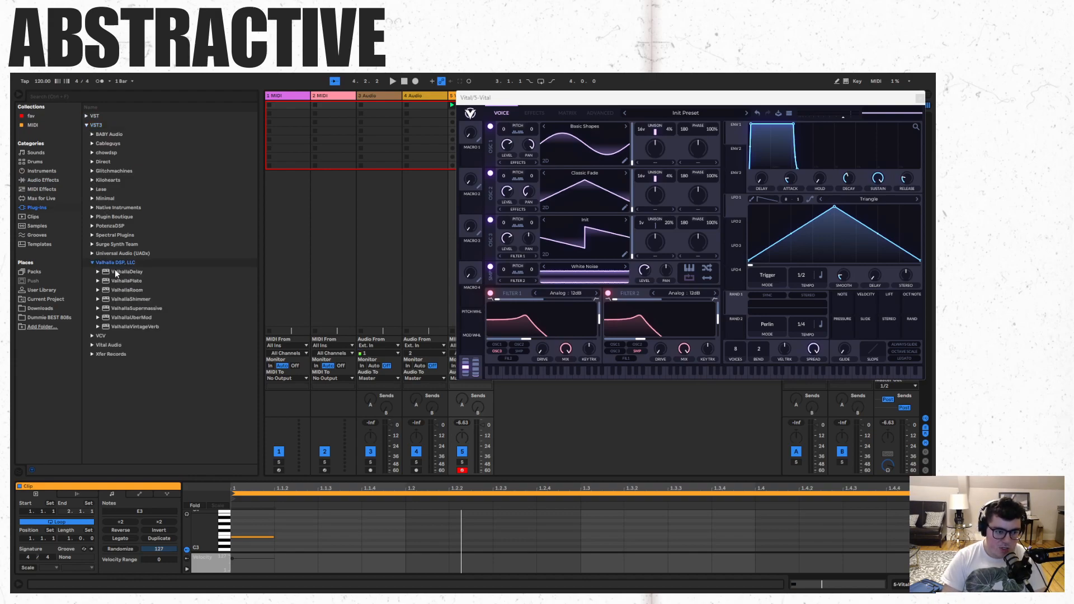
{"action": "left_click", "coordinate": [136, 328]}
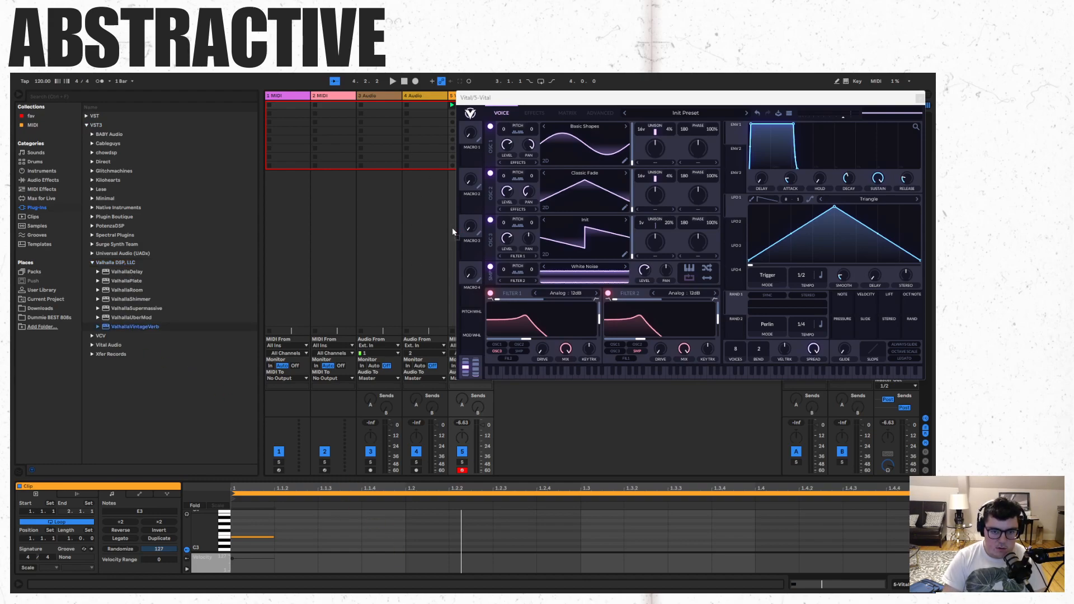
{"action": "left_click_drag", "start_coordinate": [451, 223], "coordinate": [449, 223]}
- With the clip playing, set the reverb's decay to 12.19 s and its mix to 56%
{"action": "key", "text": "space"}
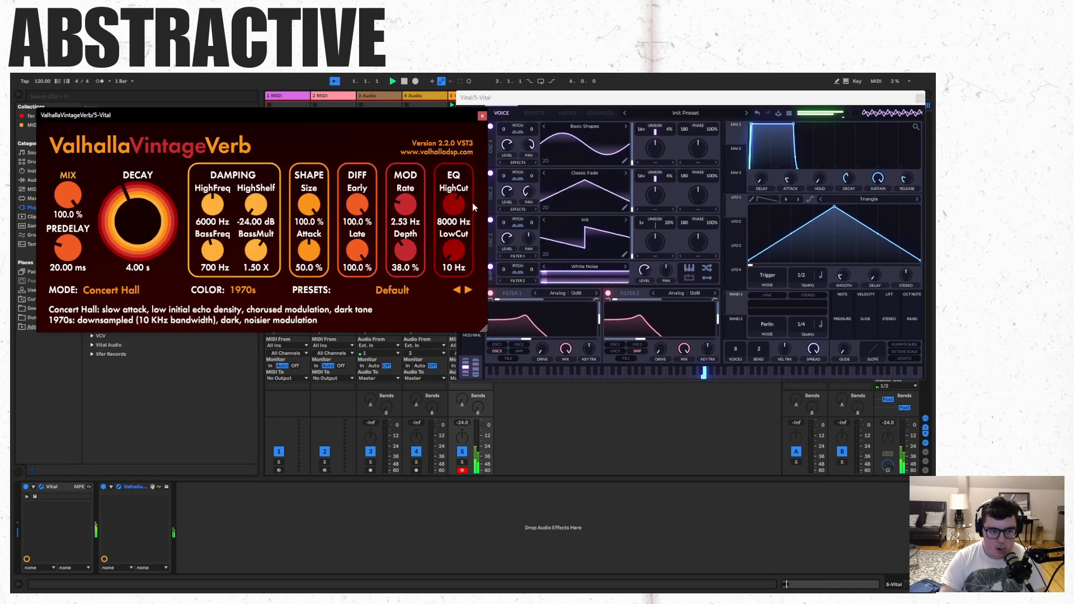
{"action": "left_click_drag", "start_coordinate": [444, 112], "coordinate": [825, 323]}
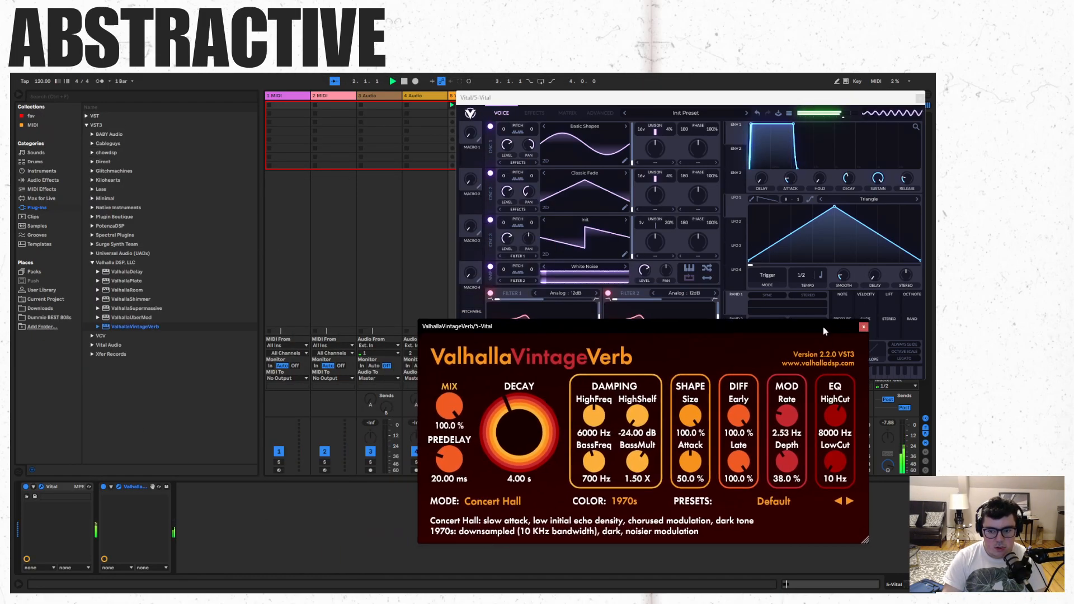
{"action": "left_click_drag", "start_coordinate": [520, 442], "coordinate": [526, 416]}
{"action": "left_click_drag", "start_coordinate": [461, 410], "coordinate": [470, 455]}
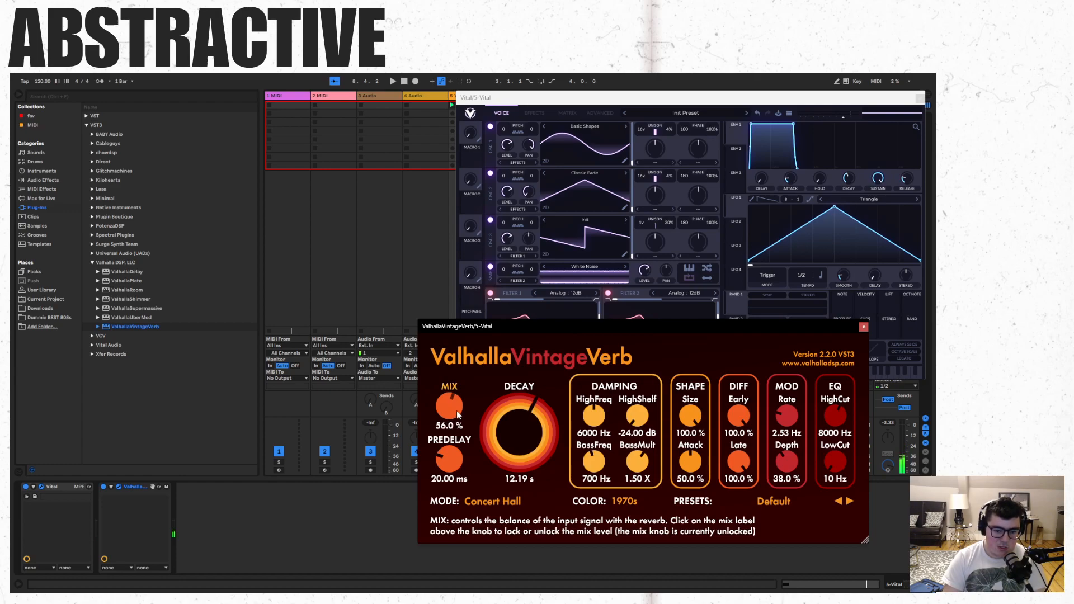
- Audition the reverb at 0% mix, set the mix to 50.8%, and close the reverb window
{"action": "left_click_drag", "start_coordinate": [460, 419], "coordinate": [474, 520]}
{"action": "key", "text": "space"}
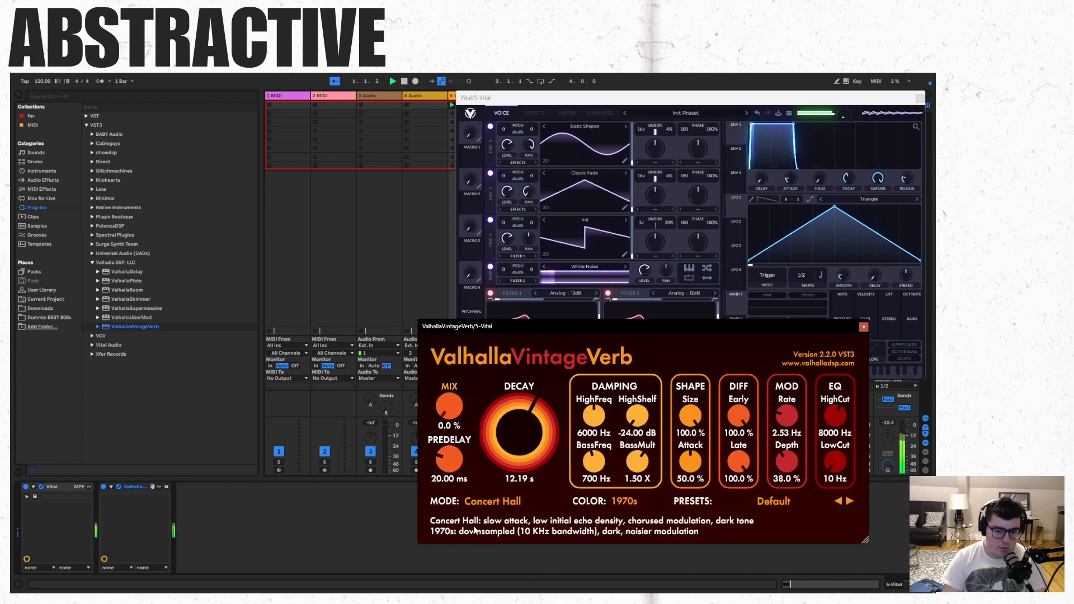
{"action": "left_click_drag", "start_coordinate": [464, 482], "coordinate": [368, 105]}
{"action": "left_click_drag", "start_coordinate": [361, 243], "coordinate": [441, 420]}
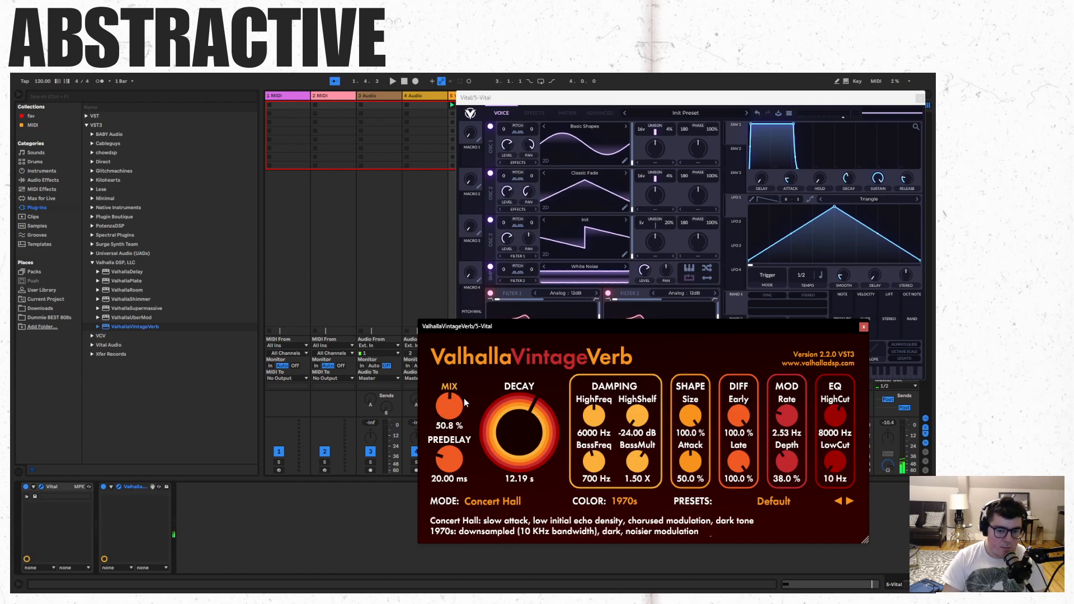
{"action": "key", "text": "space"}
{"action": "left_click", "coordinate": [865, 328]}
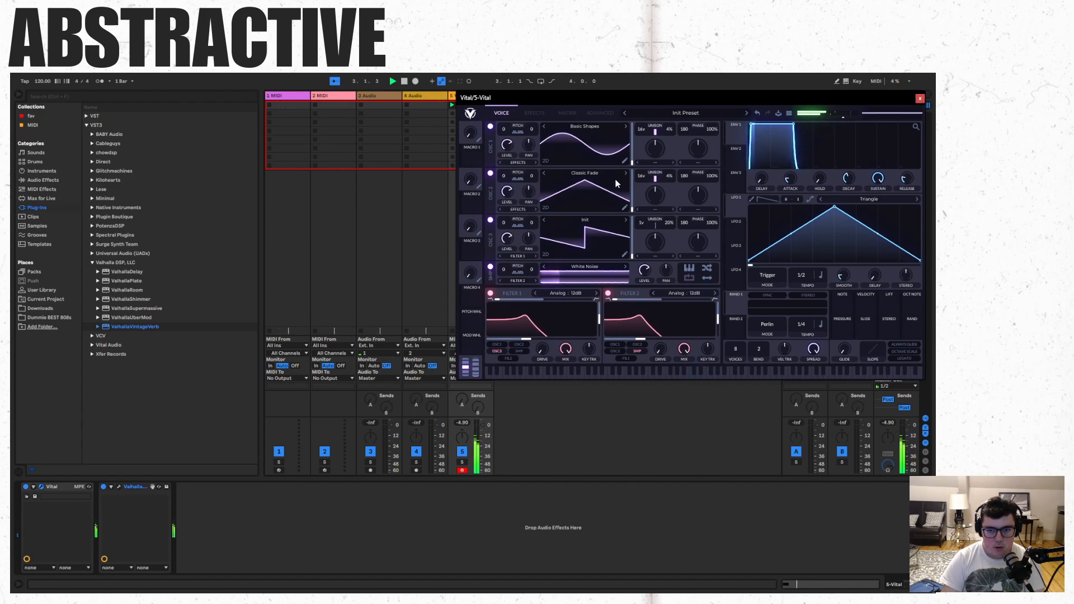
- Compare the sound with oscillator 3 off and on during playback, and close the Vital window
{"action": "left_click", "coordinate": [491, 221]}
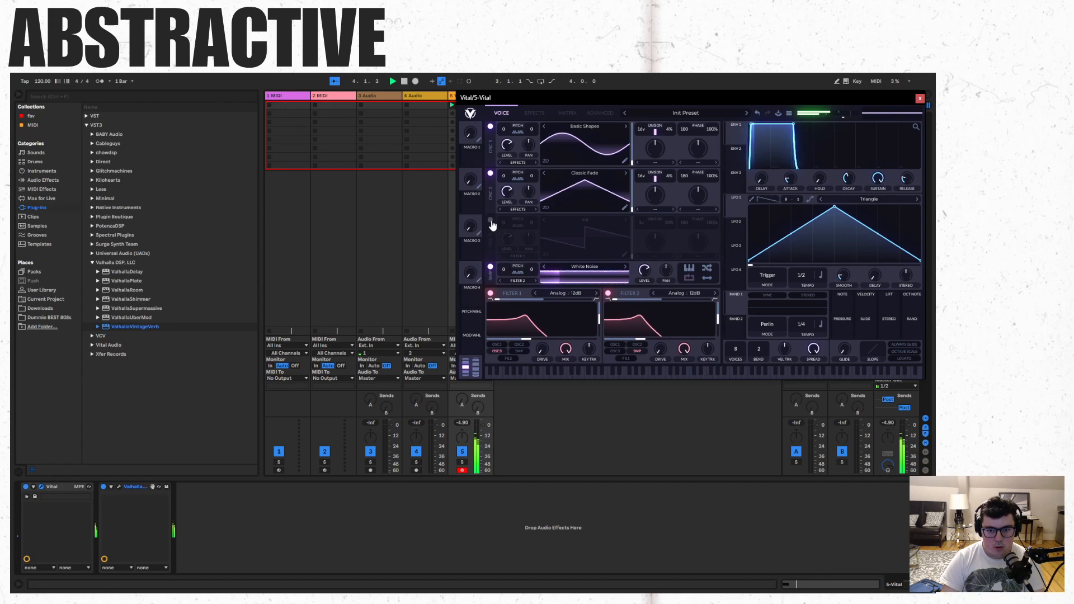
{"action": "left_click", "coordinate": [491, 221]}
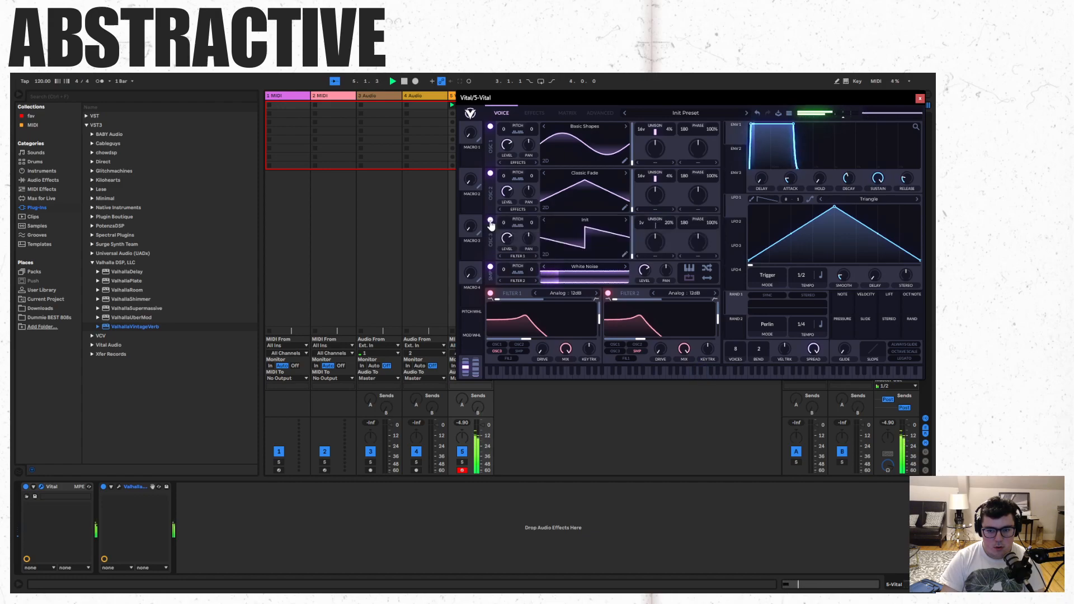
{"action": "left_click", "coordinate": [920, 99]}
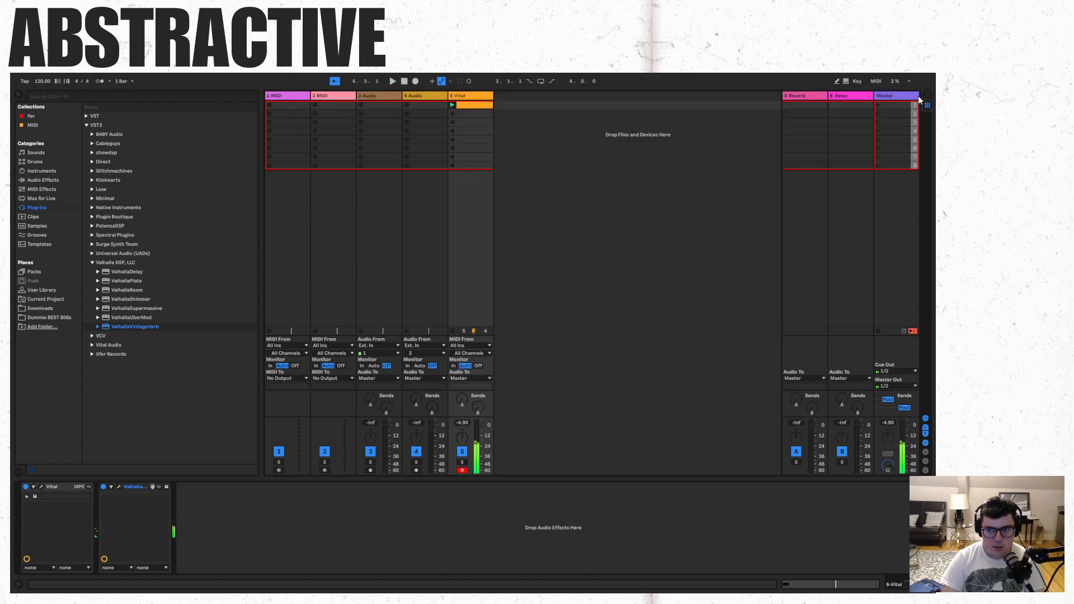
- Try the clip's E3 note at one beat long, then as a sixteenth note with velocity 11
{"action": "left_click", "coordinate": [484, 106]}
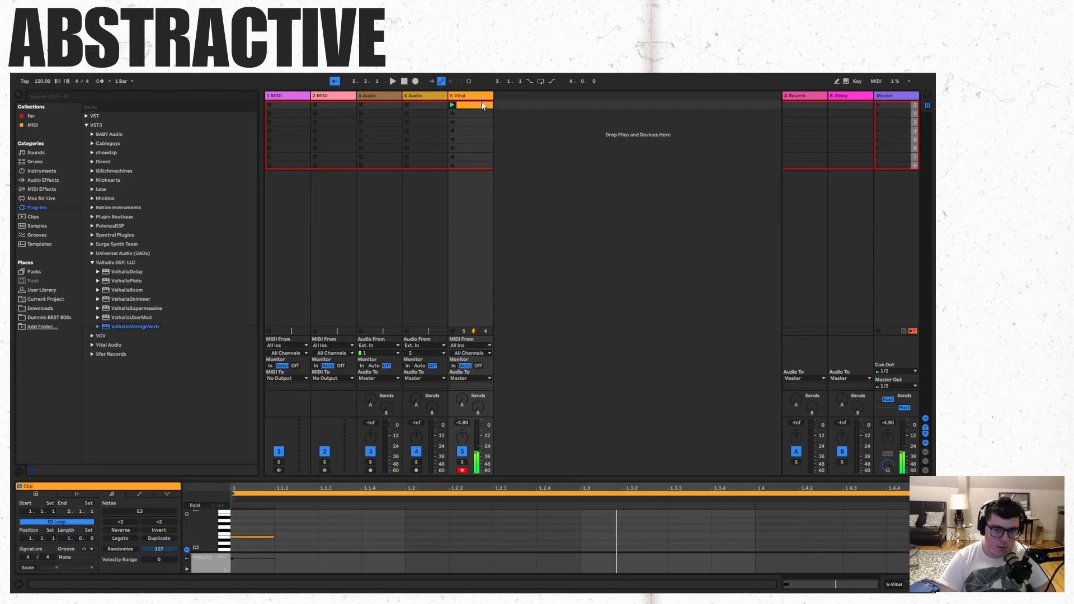
{"action": "left_click_drag", "start_coordinate": [274, 537], "coordinate": [406, 537]}
{"action": "key", "text": "space"}
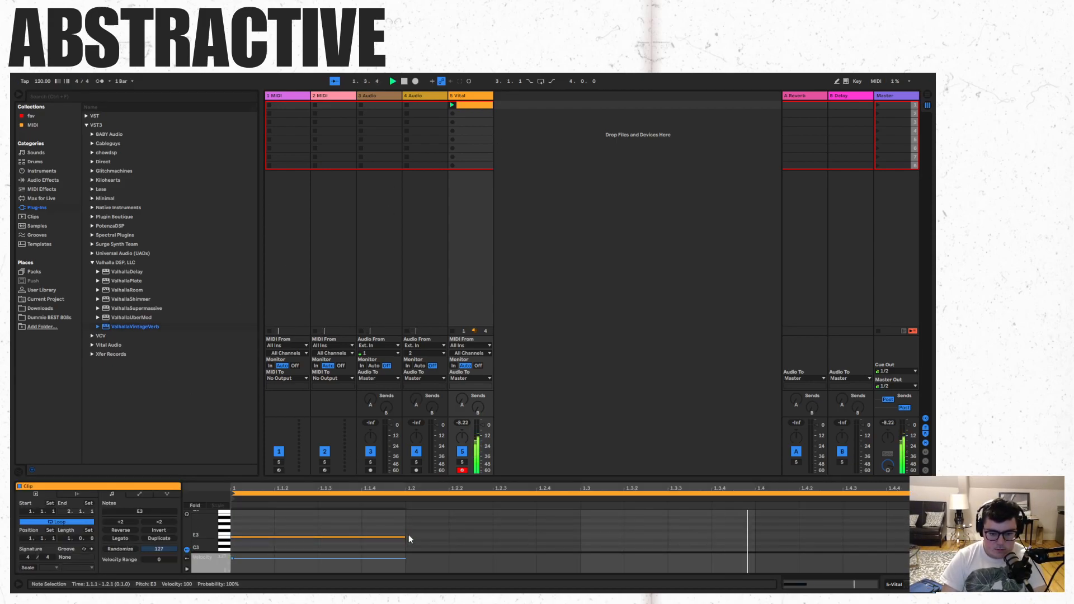
{"action": "mouse_move", "coordinate": [405, 537]}
{"action": "left_mouse_down"}
{"action": "mouse_move", "coordinate": [274, 536]}
{"action": "mouse_move", "coordinate": [268, 570]}
{"action": "left_mouse_up"}
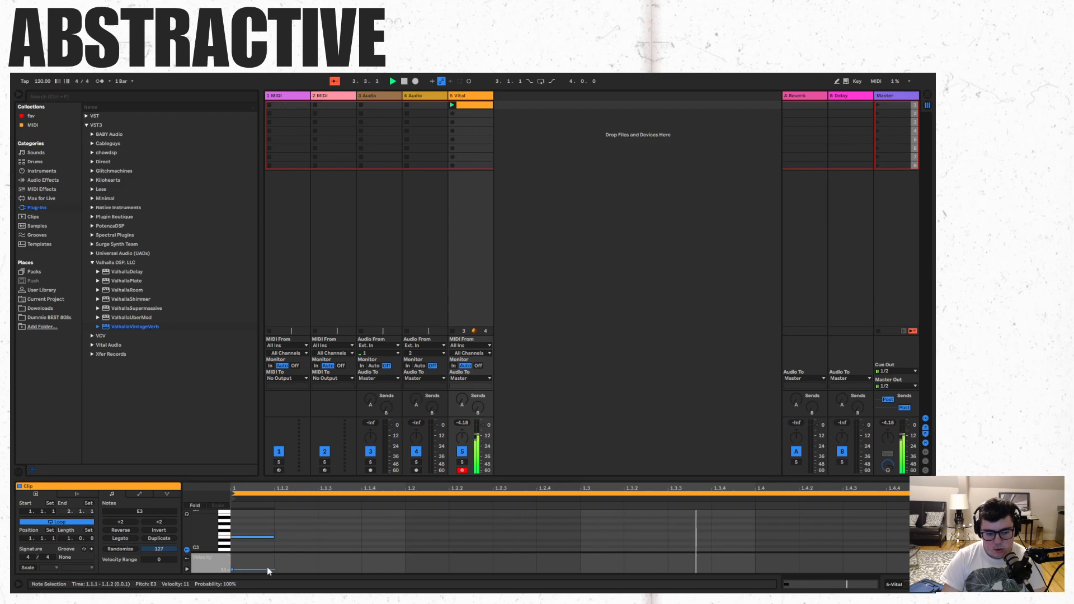
- Replace the E3 note with a sixteenth-note A2 at the clip's start
{"action": "left_click", "coordinate": [292, 529]}
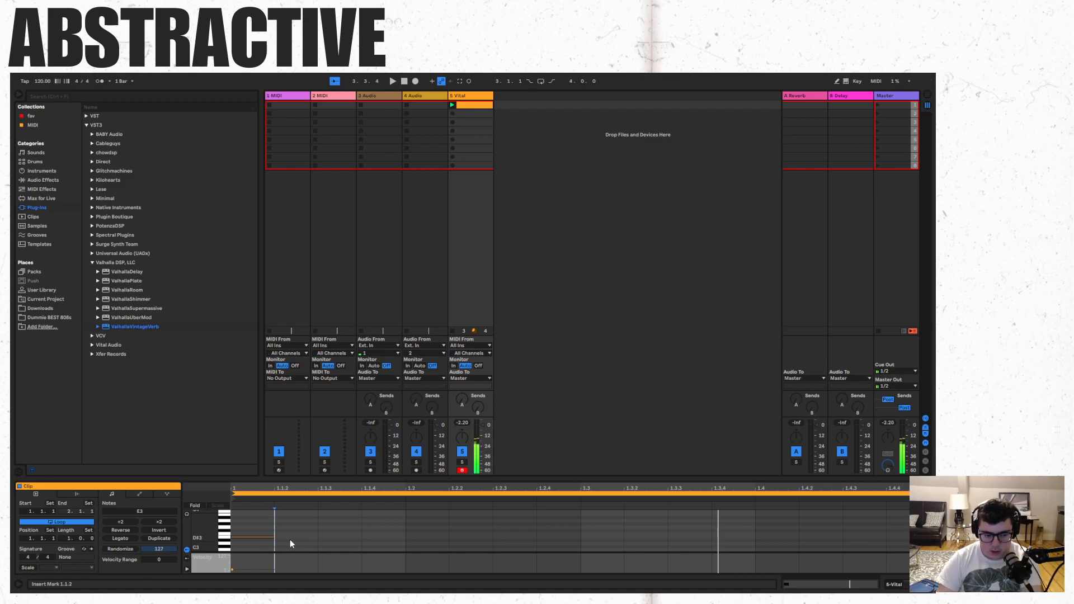
{"action": "key", "text": "Delete"}
{"action": "scroll", "coordinate": [260, 531], "scroll_direction": "down", "scroll_amount": 3}
{"action": "left_click", "coordinate": [263, 513]}
{"action": "double_click", "coordinate": [260, 511]}
{"action": "scroll", "coordinate": [281, 512], "scroll_direction": "up", "scroll_amount": 3}
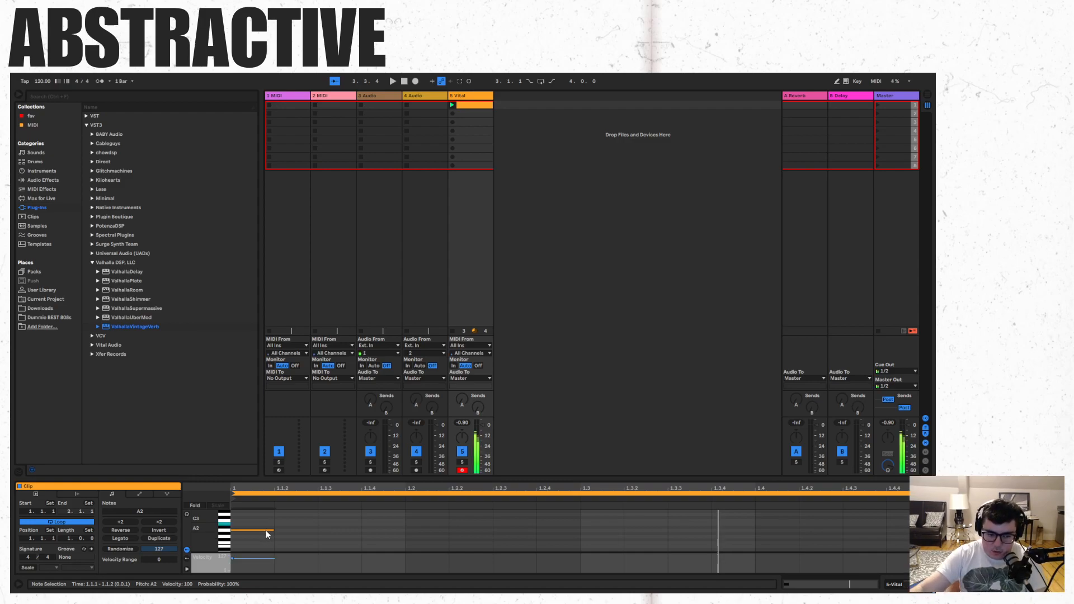
{"action": "scroll", "coordinate": [267, 534], "scroll_direction": "down", "scroll_amount": 3}
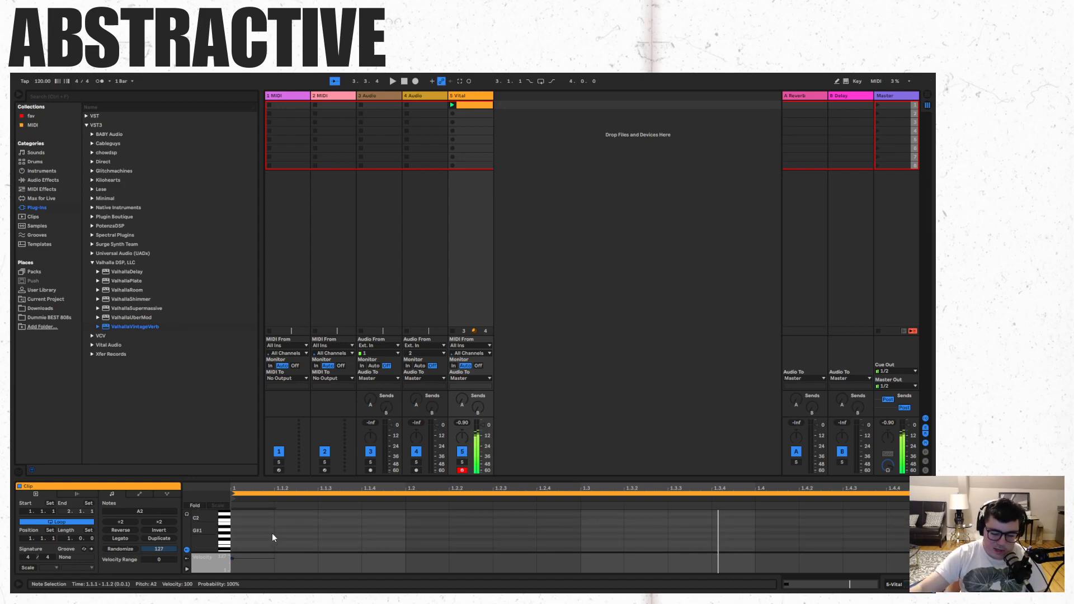
{"action": "scroll", "coordinate": [272, 537], "scroll_direction": "down", "scroll_amount": 6}
{"action": "scroll", "coordinate": [273, 537], "scroll_direction": "down", "scroll_amount": 4}
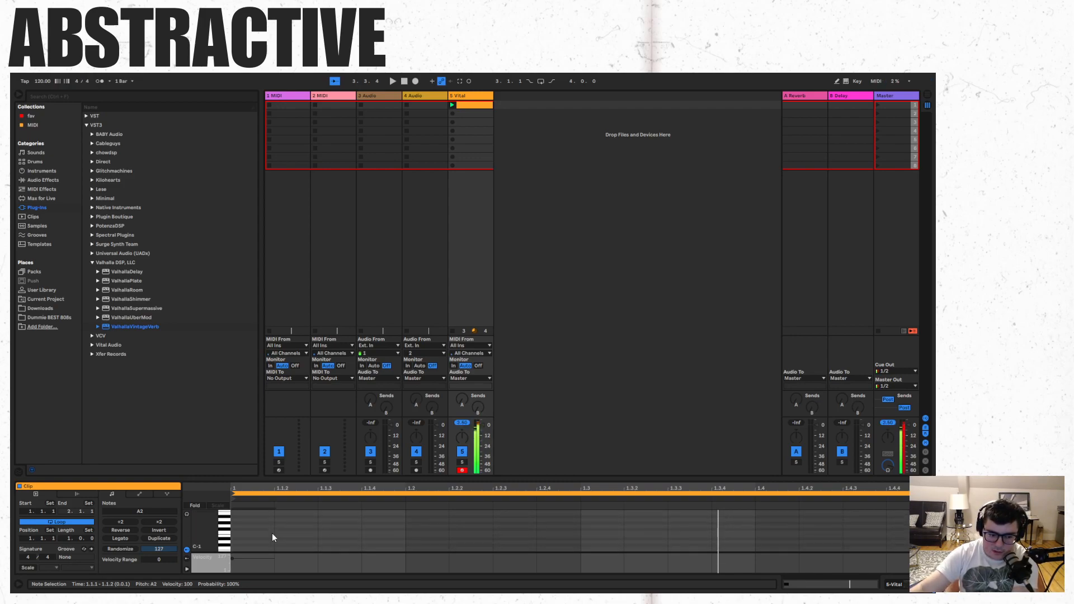
{"action": "scroll", "coordinate": [272, 537], "scroll_direction": "up", "scroll_amount": 10}
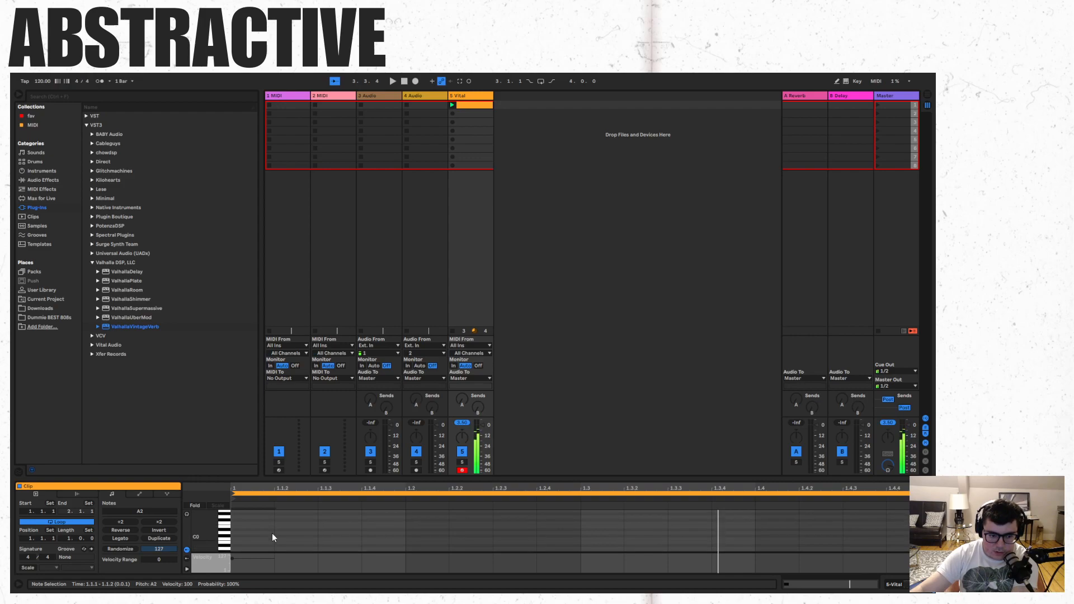
- Add sixteenth notes G2, F2 and E2 on beats 2, 3 and 4 of the Vital clip, and play it
{"action": "scroll", "coordinate": [273, 537], "scroll_direction": "up", "scroll_amount": 3}
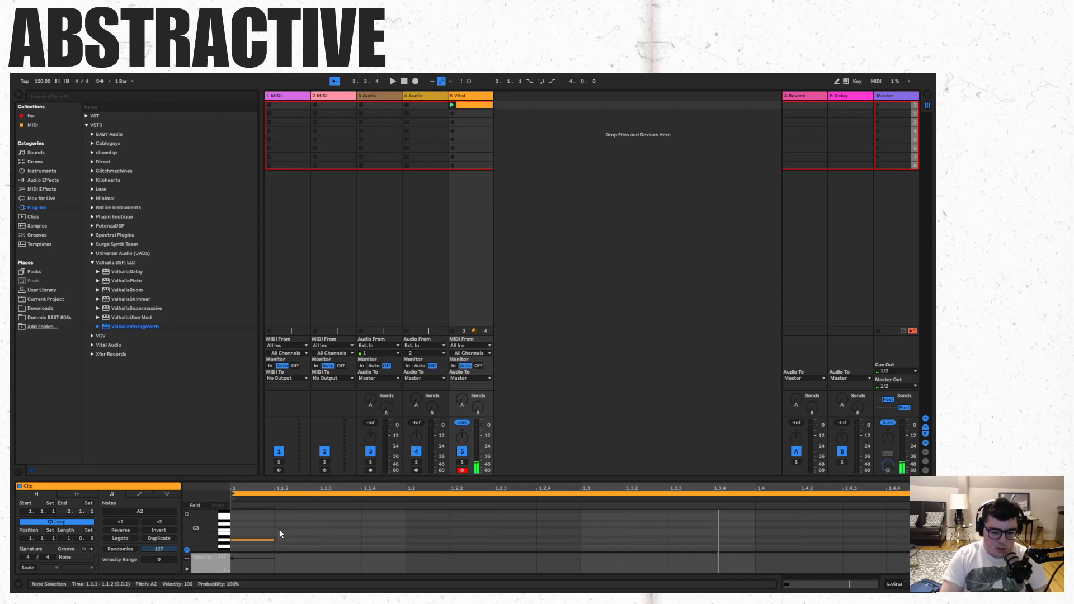
{"action": "left_click", "coordinate": [284, 535]}
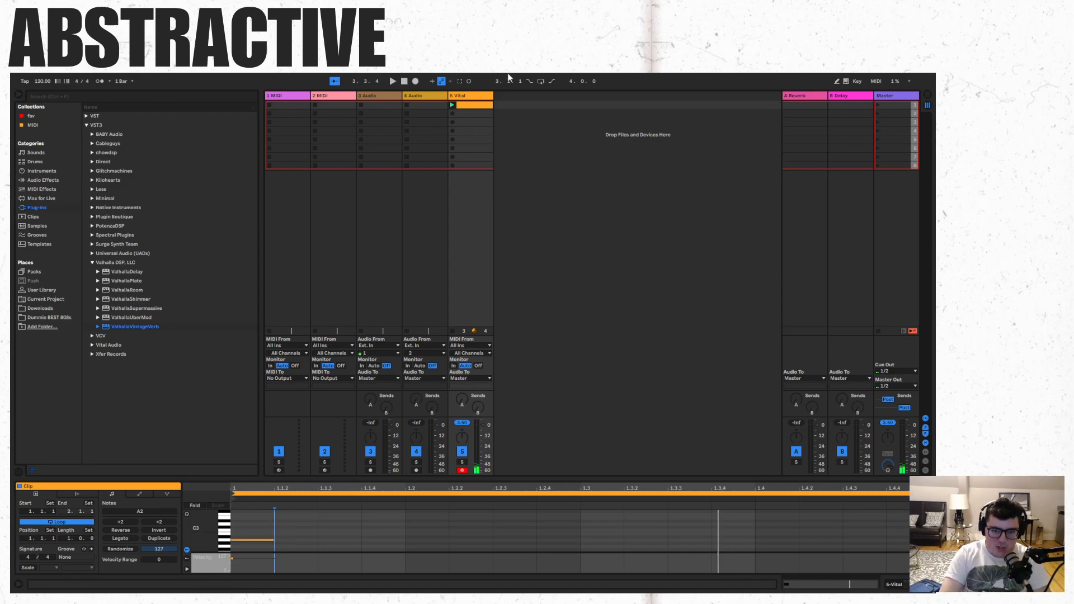
{"action": "key", "text": "space"}
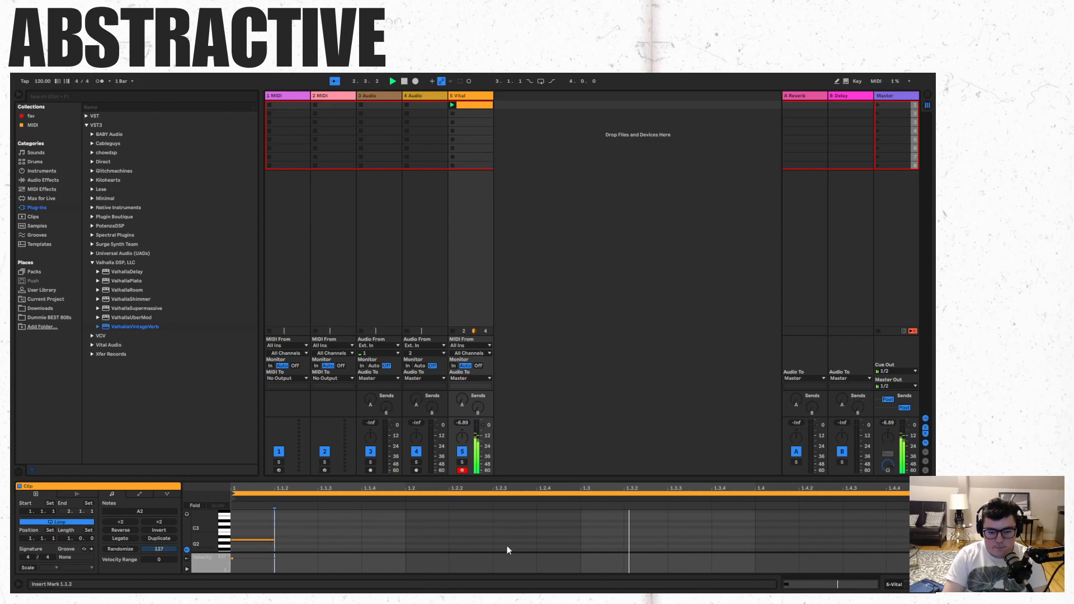
{"action": "left_click", "coordinate": [421, 550]}
{"action": "double_click", "coordinate": [421, 548]}
{"action": "scroll", "coordinate": [560, 541], "scroll_direction": "down", "scroll_amount": 1}
{"action": "double_click", "coordinate": [599, 543]}
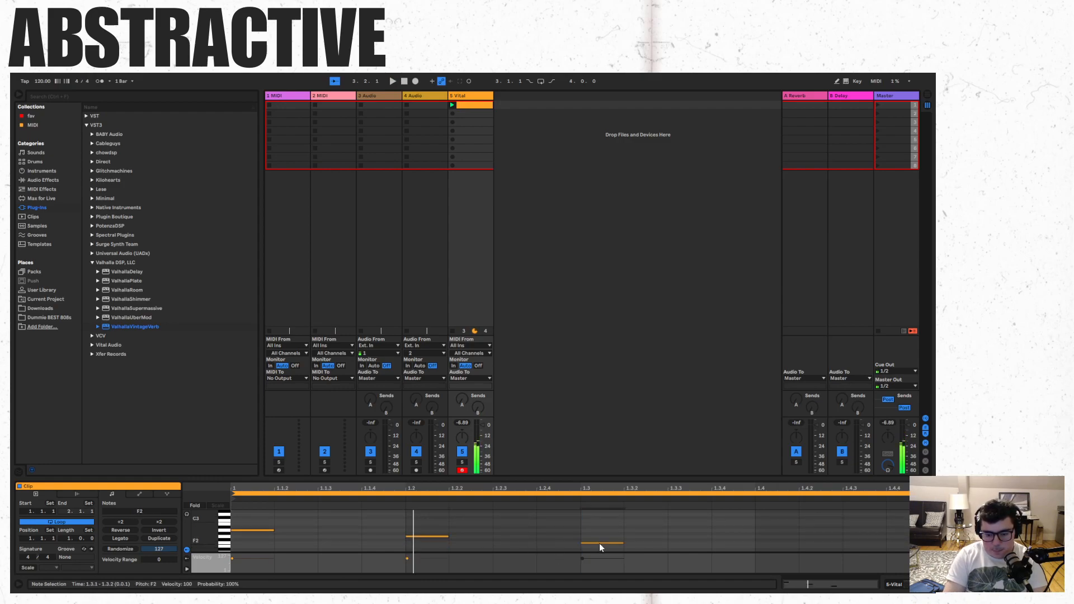
{"action": "double_click", "coordinate": [774, 547]}
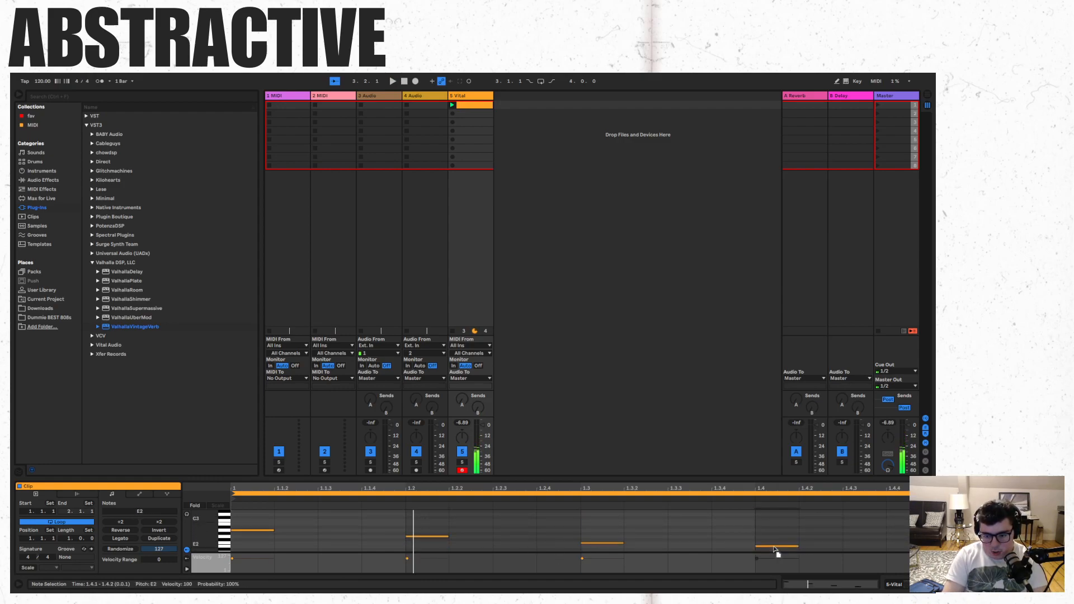
{"action": "key", "text": "space"}
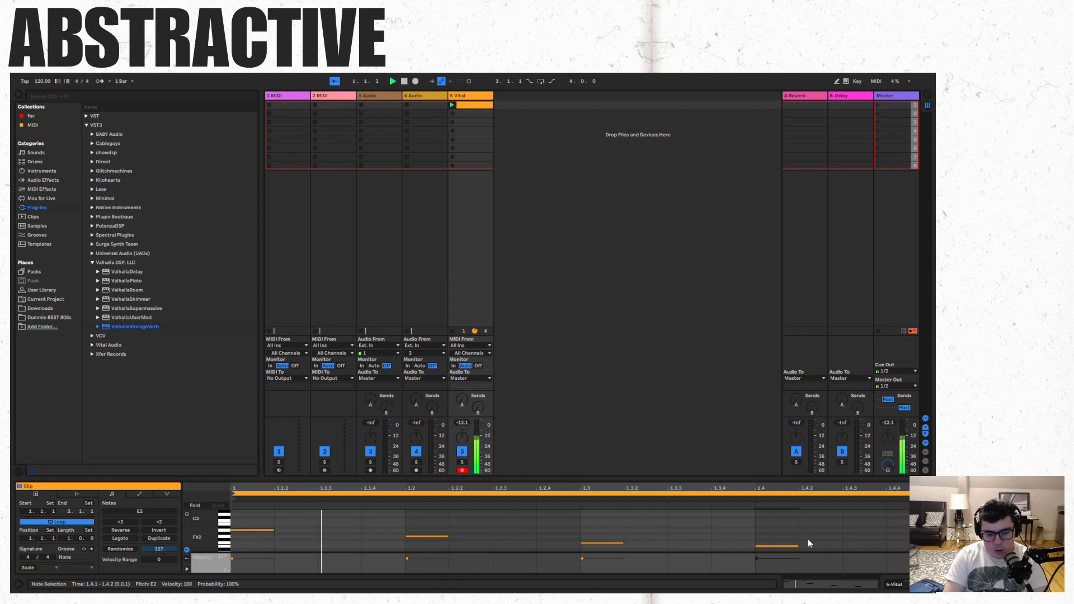
- Delete the E2 note on beat 4 and audition the remaining pattern
{"action": "key", "text": "space"}
{"action": "key", "text": "Delete"}
{"action": "key", "text": "space"}
{"action": "key", "text": "space"}
- Set the tempo to 60 BPM and remove the clip's notes on beats 2 and 3 during playback
{"action": "left_click_drag", "start_coordinate": [41, 82], "coordinate": [41, 90]}
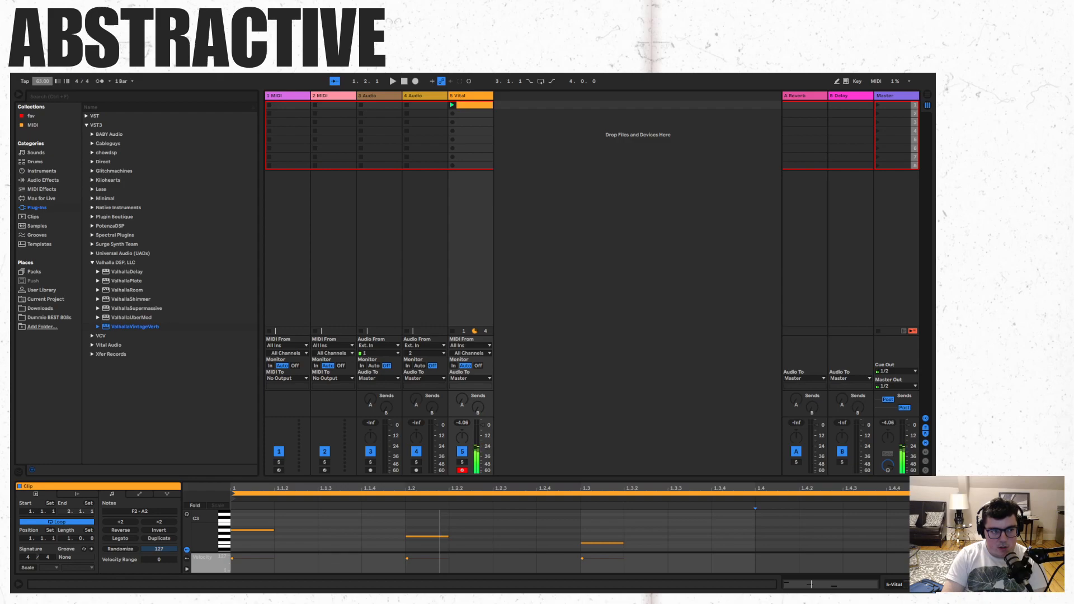
{"action": "key", "text": "space"}
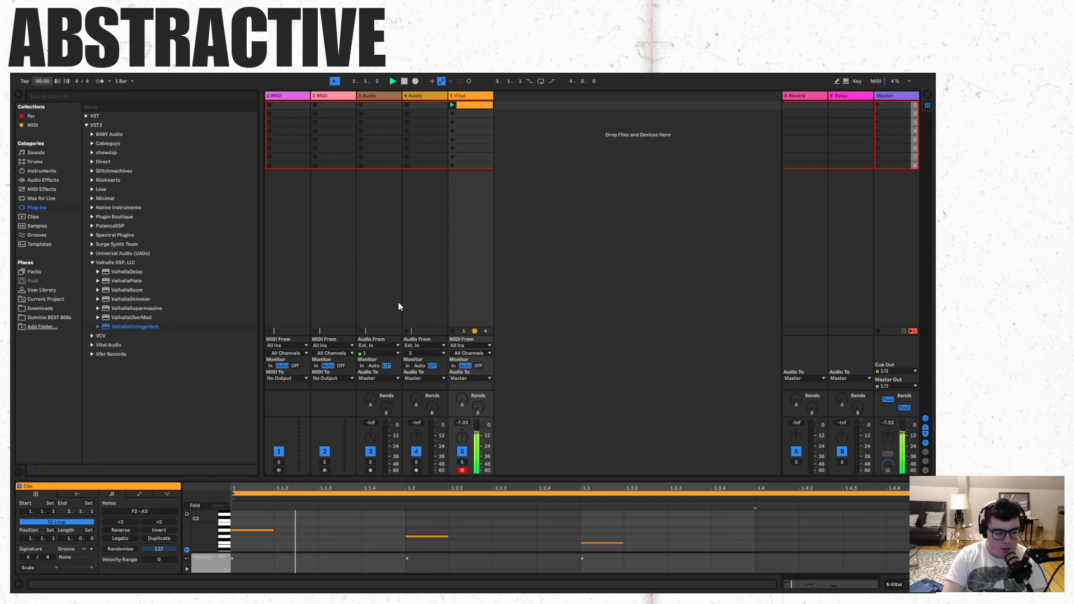
{"action": "left_click_drag", "start_coordinate": [660, 548], "coordinate": [404, 508]}
{"action": "key", "text": "Delete"}
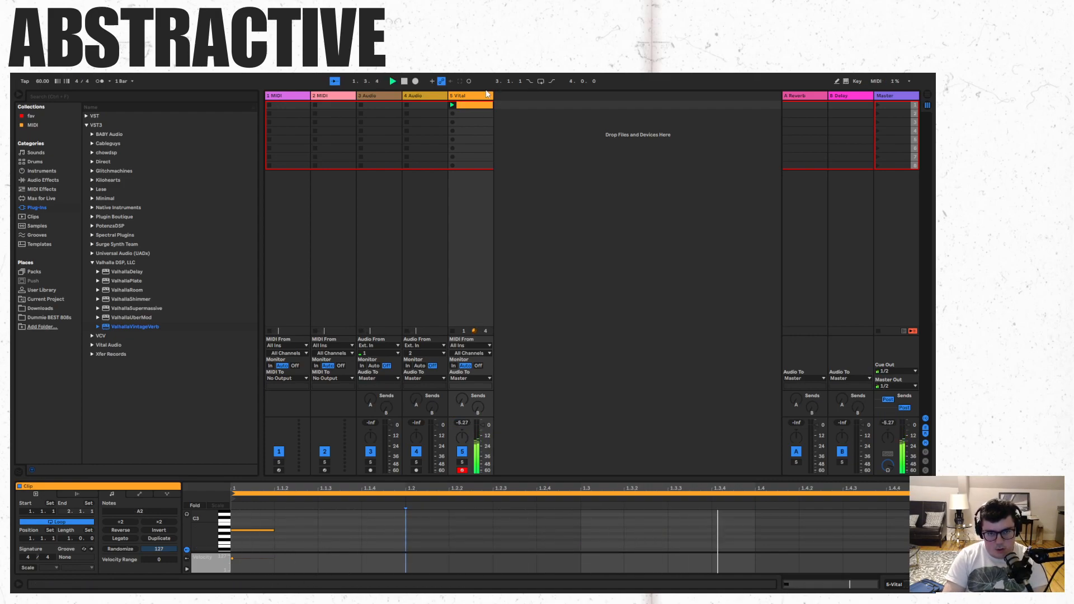
- Check ValhallaVintageVerb's settings, close its window and delete the effect from the Vital track
{"action": "key", "text": "shift+Tab"}
{"action": "left_click", "coordinate": [119, 487]}
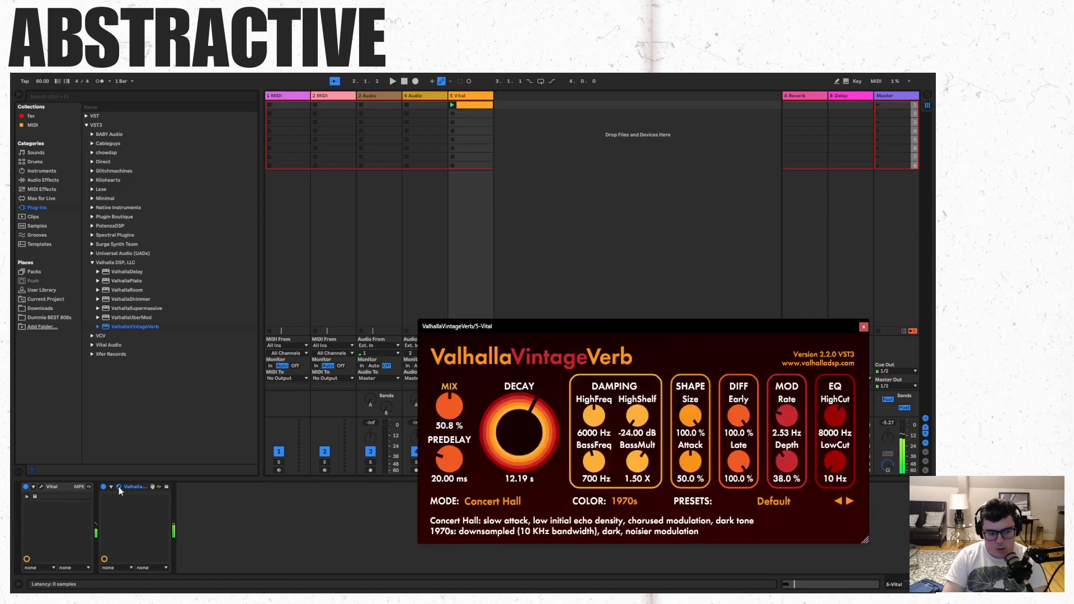
{"action": "left_click", "coordinate": [864, 327]}
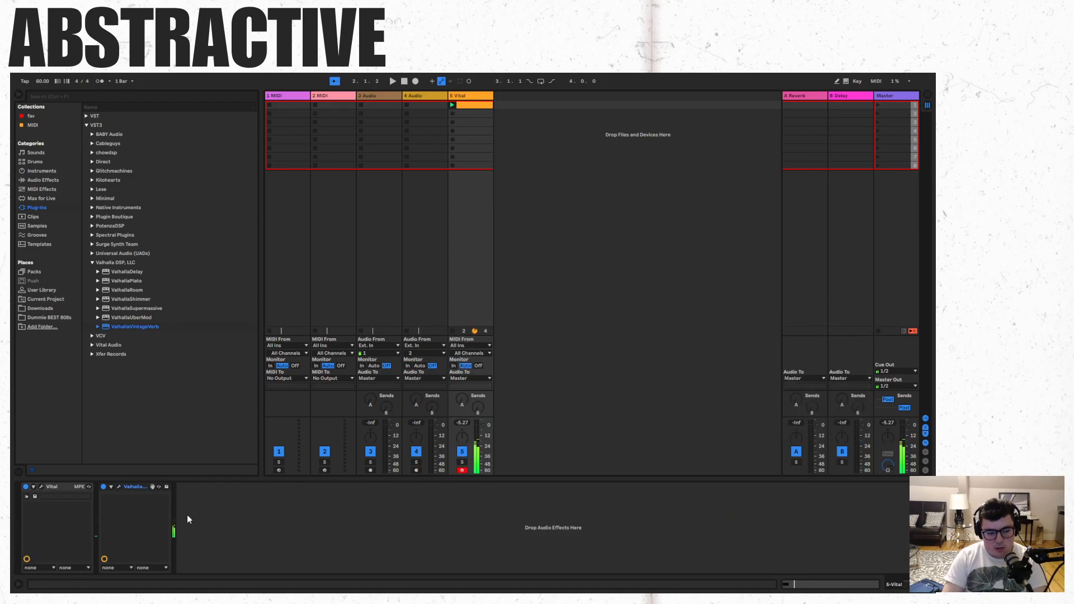
{"action": "right_click", "coordinate": [144, 487]}
{"action": "left_click", "coordinate": [149, 373]}
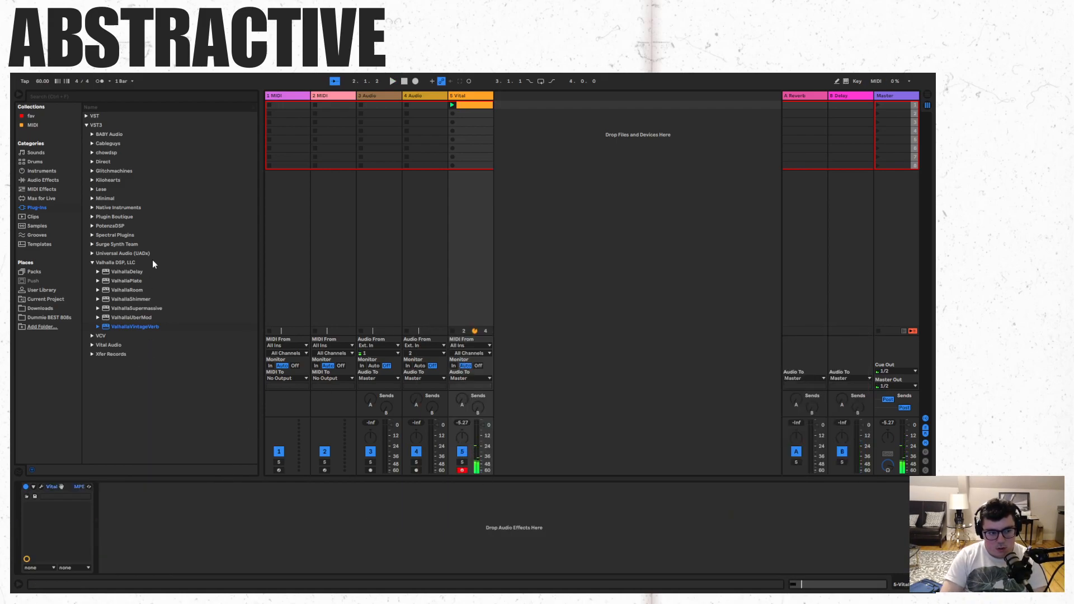
- Find Live's stock Reverb among the Reverb & Resonance audio effects and add it after Vital
{"action": "left_click", "coordinate": [142, 273]}
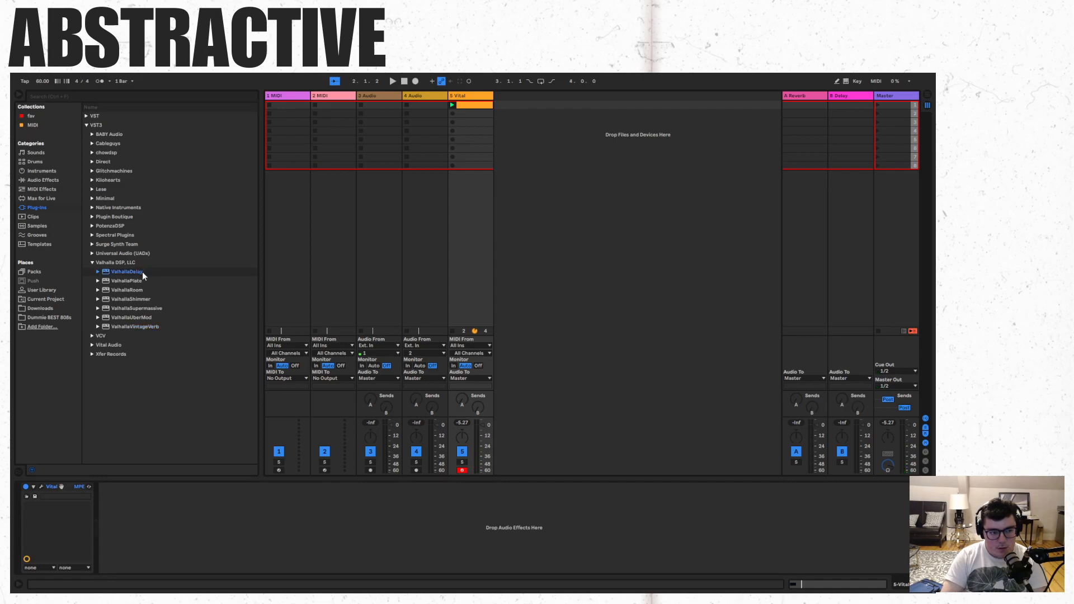
{"action": "left_click", "coordinate": [50, 181]}
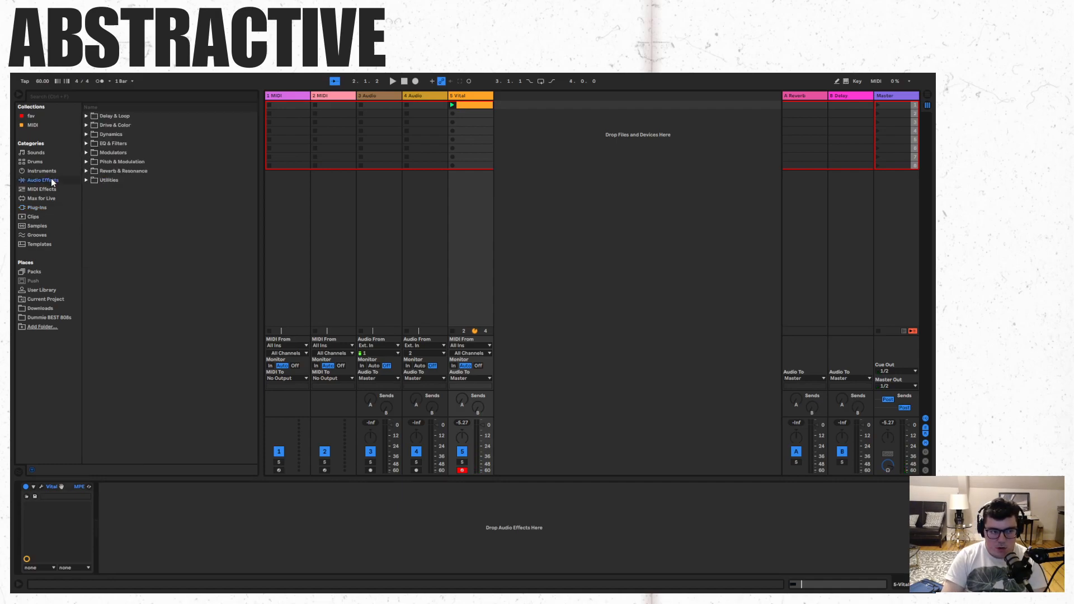
{"action": "left_click", "coordinate": [87, 126]}
{"action": "left_click", "coordinate": [87, 126]}
{"action": "left_click", "coordinate": [87, 116]}
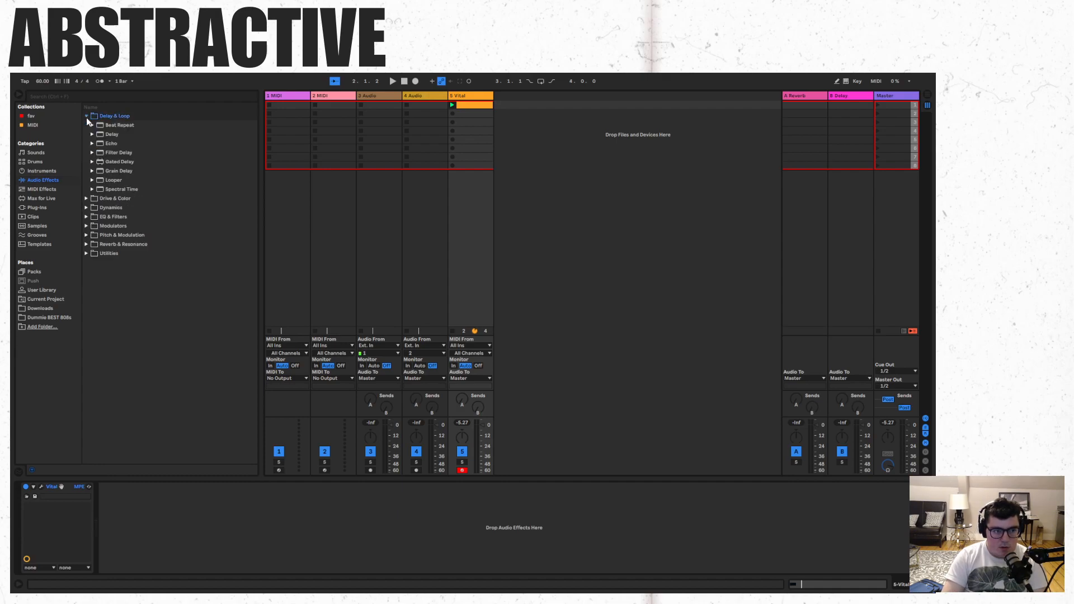
{"action": "left_click", "coordinate": [86, 244]}
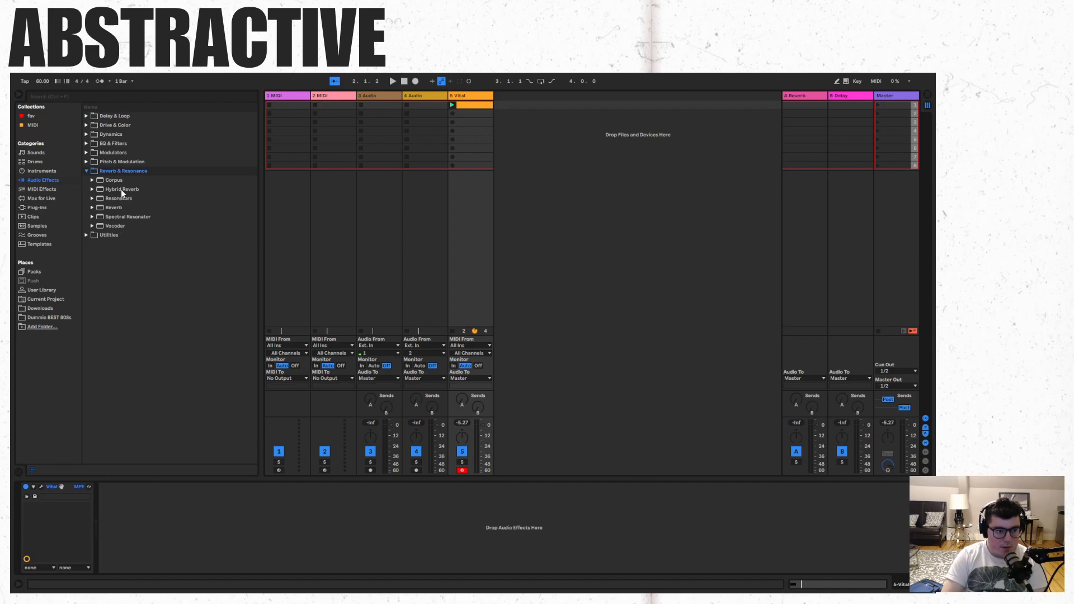
{"action": "left_click_drag", "start_coordinate": [120, 207], "coordinate": [175, 529]}
- Set the Reverb's decay time to 17.7 s and audition the looping clip with it
{"action": "key", "text": "space"}
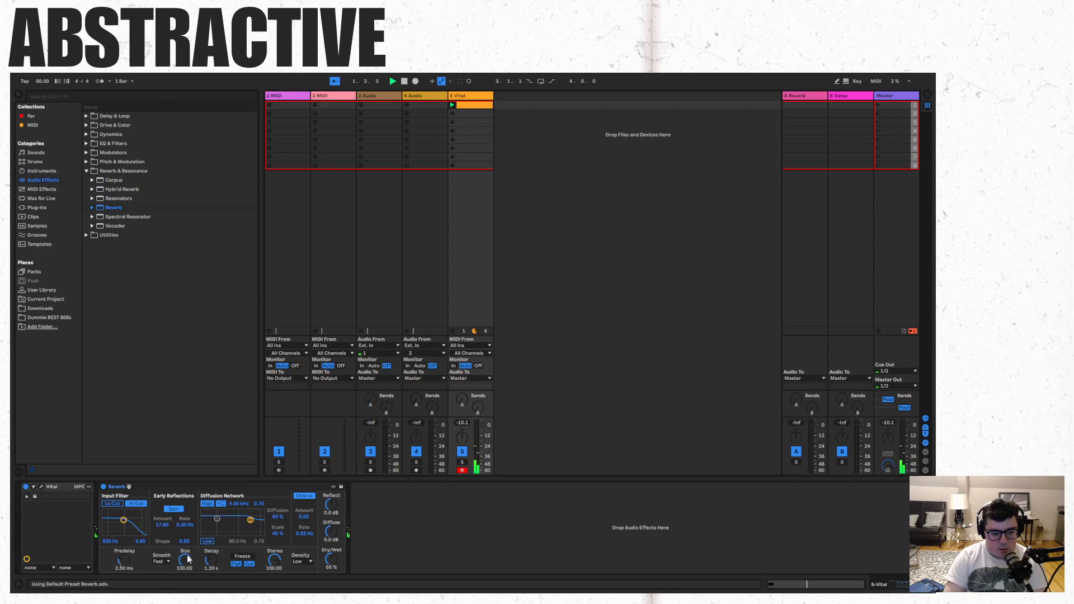
{"action": "left_click_drag", "start_coordinate": [211, 559], "coordinate": [211, 525]}
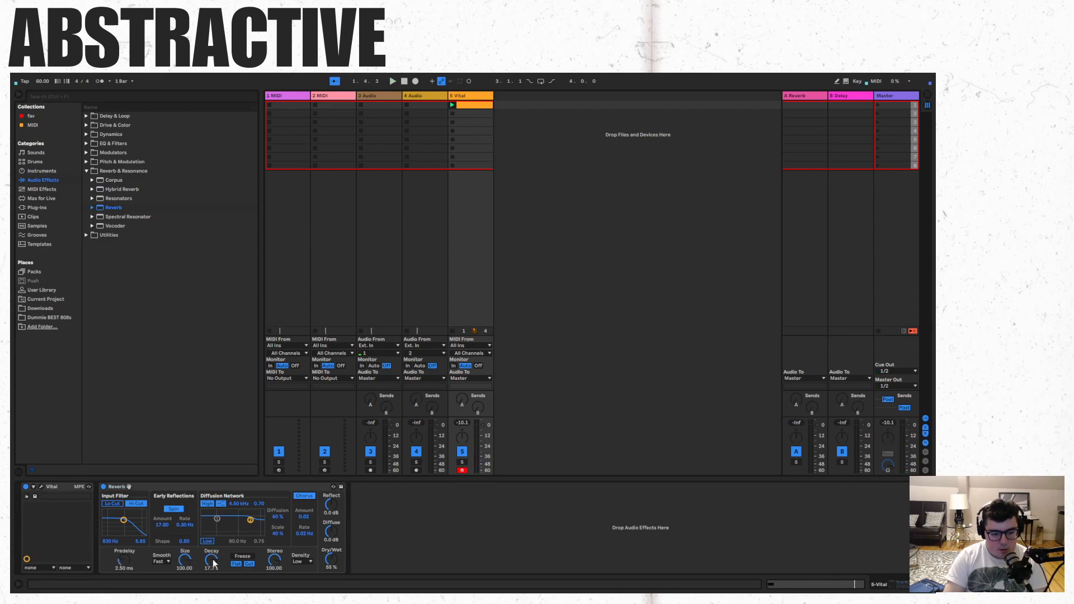
{"action": "left_click", "coordinate": [468, 105]}
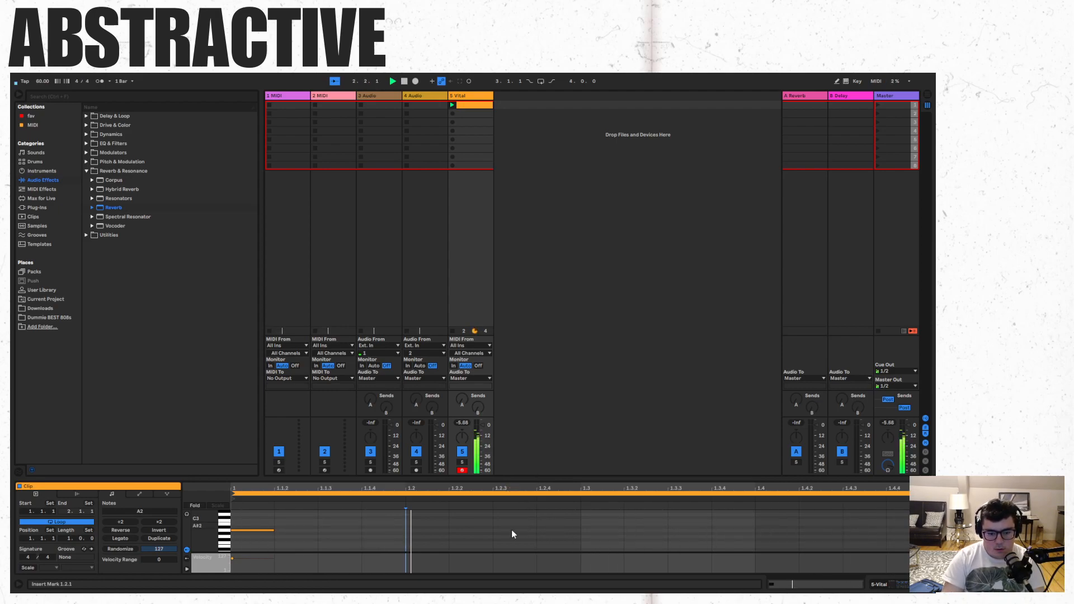
{"action": "left_click", "coordinate": [477, 98]}
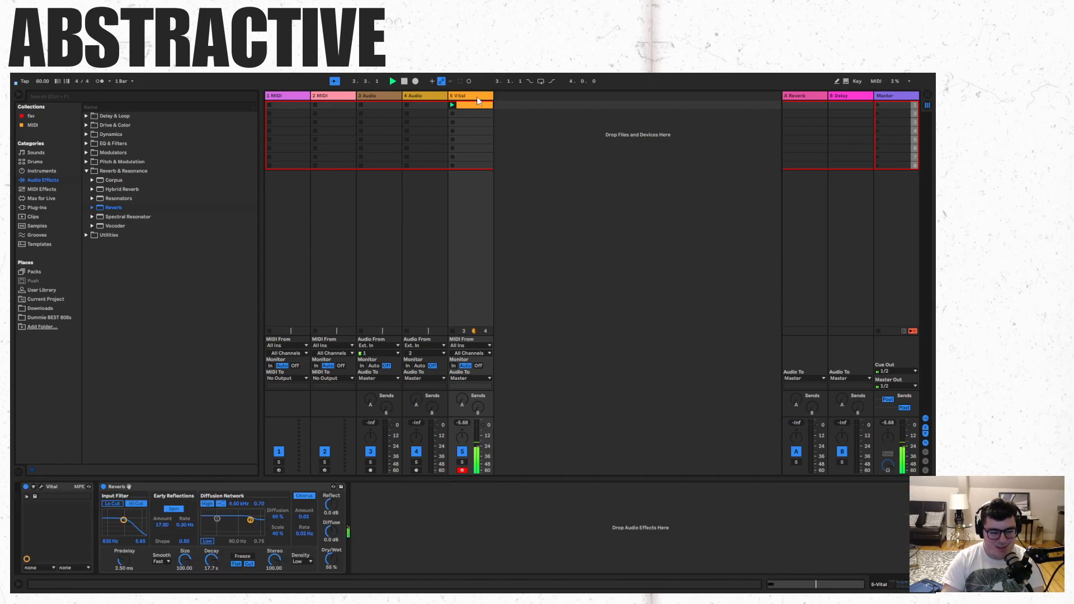
- Find Pianoteq 6 (64-bit) among the VST plug-ins and load it on a new track
{"action": "left_click", "coordinate": [51, 206]}
{"action": "left_click", "coordinate": [93, 263]}
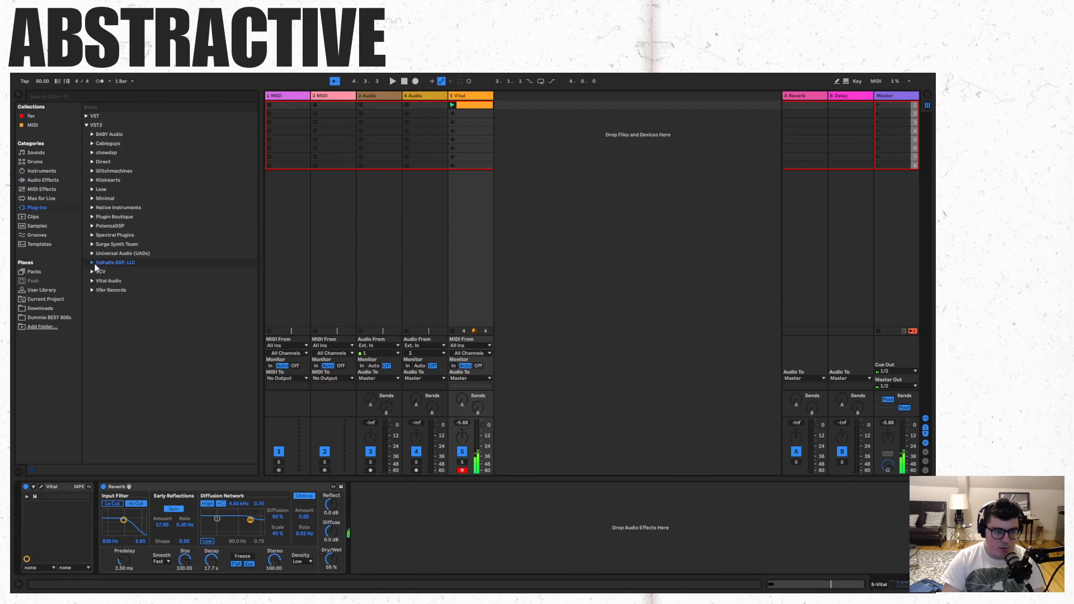
{"action": "left_click", "coordinate": [87, 125]}
{"action": "left_click", "coordinate": [86, 116]}
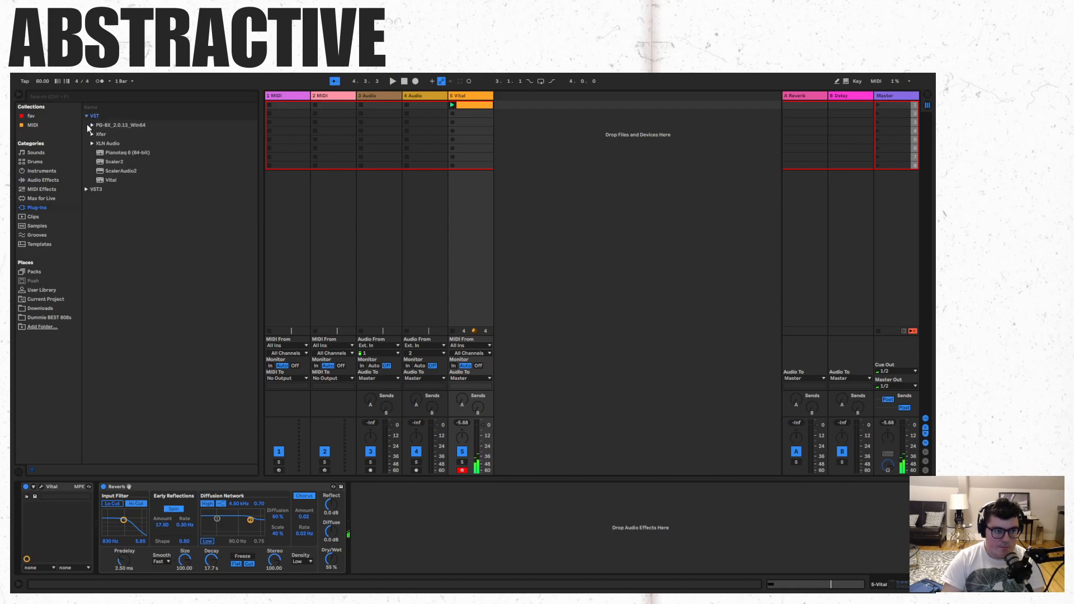
{"action": "left_click_drag", "start_coordinate": [119, 153], "coordinate": [599, 330]}
- Audition single piano keys in Pianoteq and toggle its first pedal between notes
{"action": "left_click", "coordinate": [590, 411]}
{"action": "left_click", "coordinate": [589, 407]}
{"action": "left_click", "coordinate": [590, 407]}
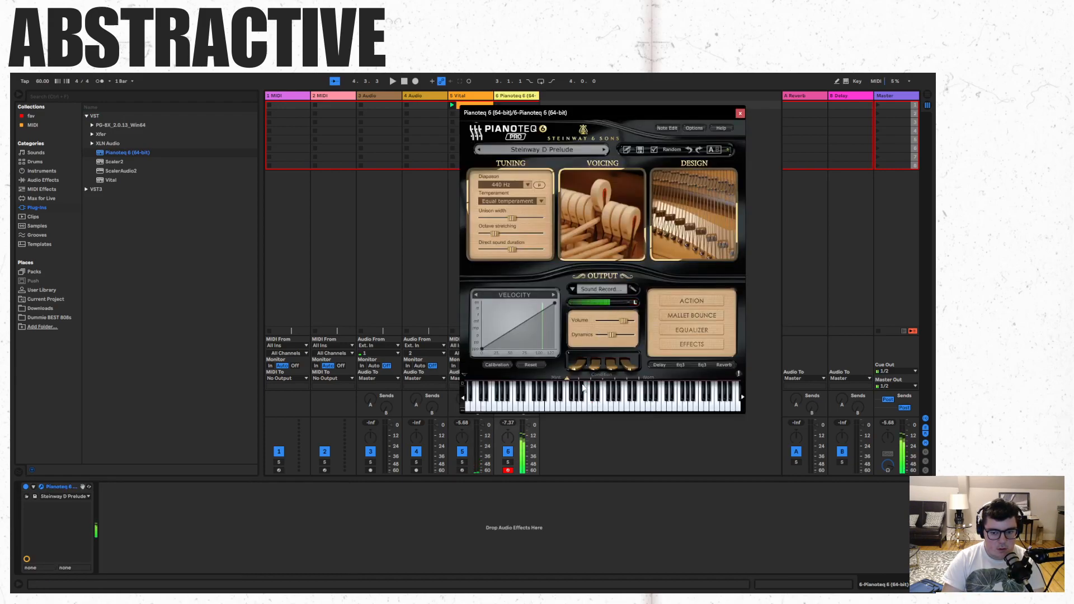
{"action": "left_click", "coordinate": [579, 366]}
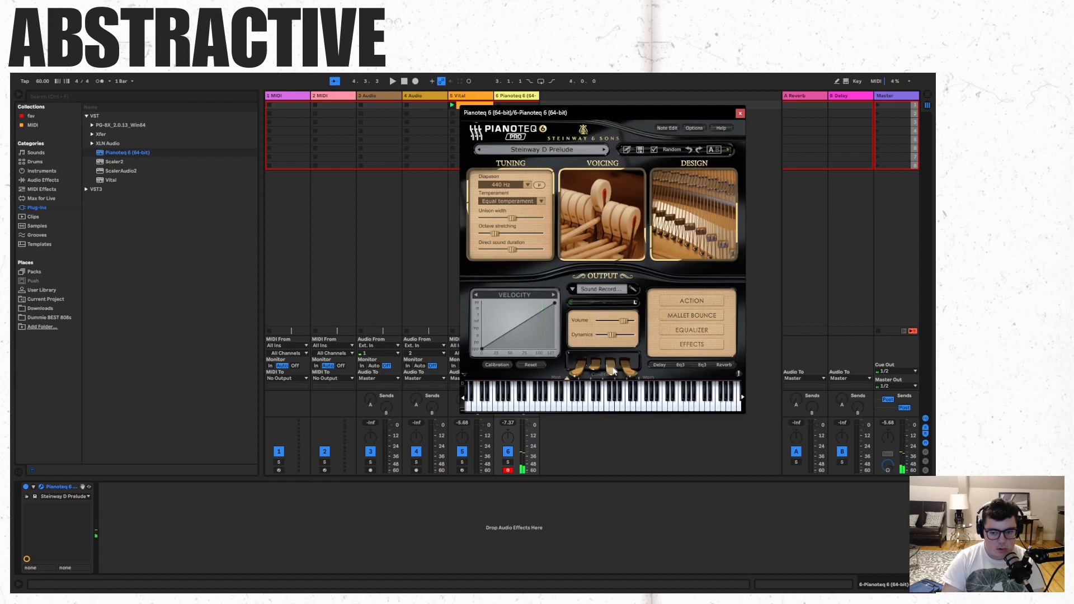
{"action": "left_click", "coordinate": [577, 367]}
{"action": "left_click", "coordinate": [599, 410]}
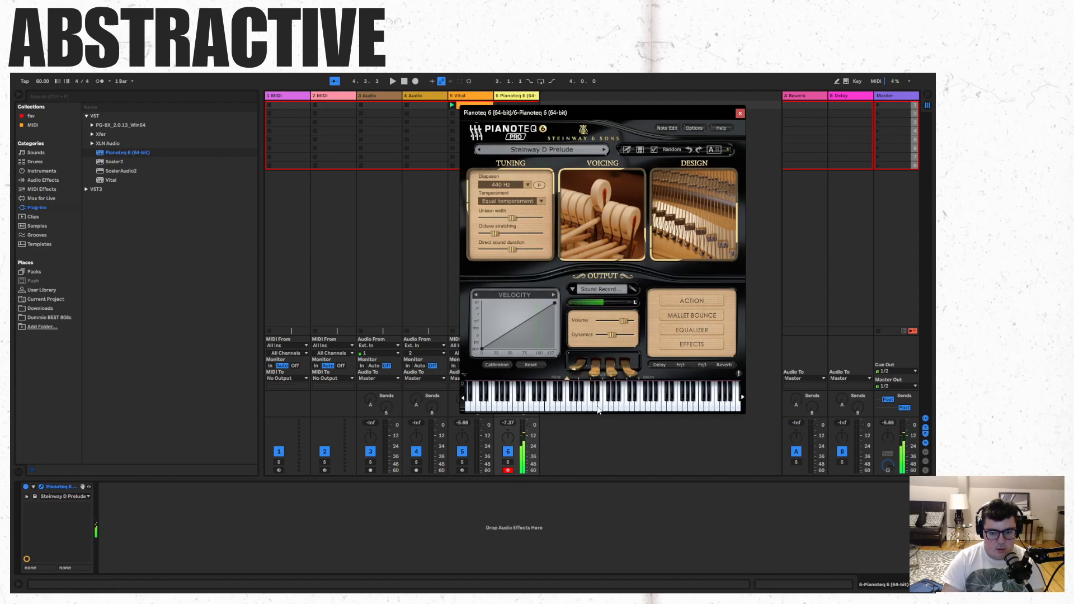
{"action": "left_click", "coordinate": [597, 409]}
- Bend Pianoteq's velocity curve downward in the upper middle range, test several keys and close the plug-in window
{"action": "left_click_drag", "start_coordinate": [525, 330], "coordinate": [524, 339]}
{"action": "left_click", "coordinate": [571, 409]}
{"action": "left_click", "coordinate": [578, 409]}
{"action": "left_click", "coordinate": [534, 409]}
{"action": "left_click", "coordinate": [517, 409]}
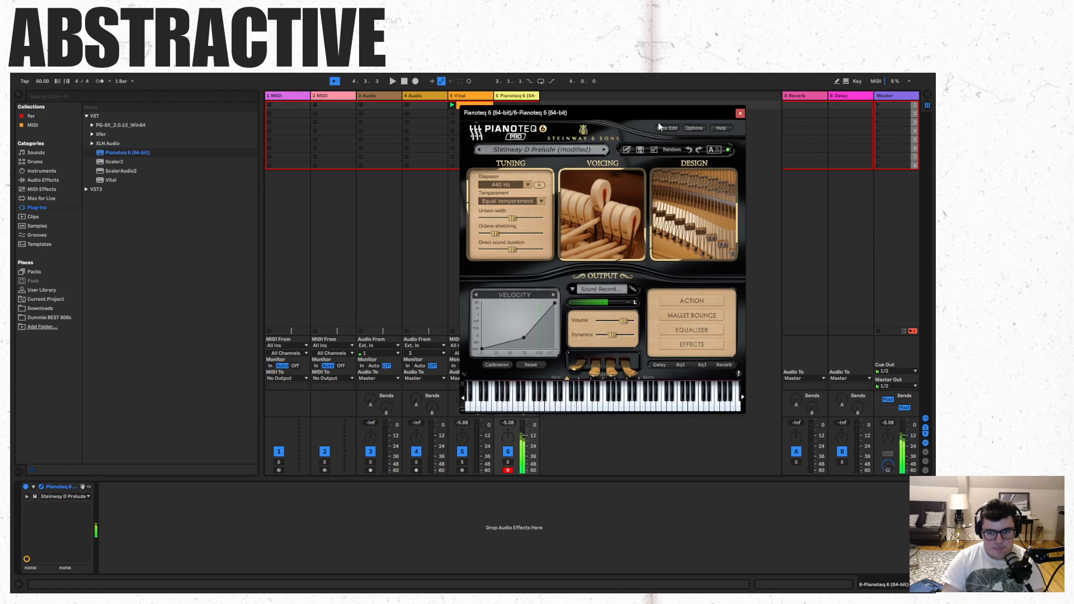
{"action": "left_click", "coordinate": [740, 113]}
- Create a clip in the Pianoteq track's first slot with a sixteenth-note G3 at its start, and launch it
{"action": "double_click", "coordinate": [529, 105]}
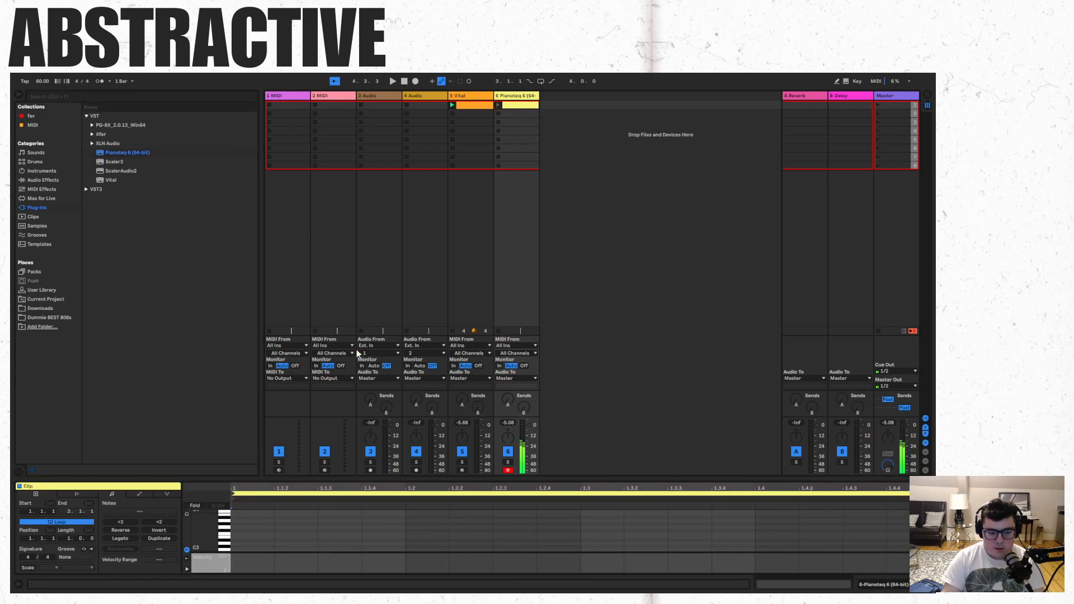
{"action": "double_click", "coordinate": [253, 528]}
{"action": "left_click", "coordinate": [498, 105]}
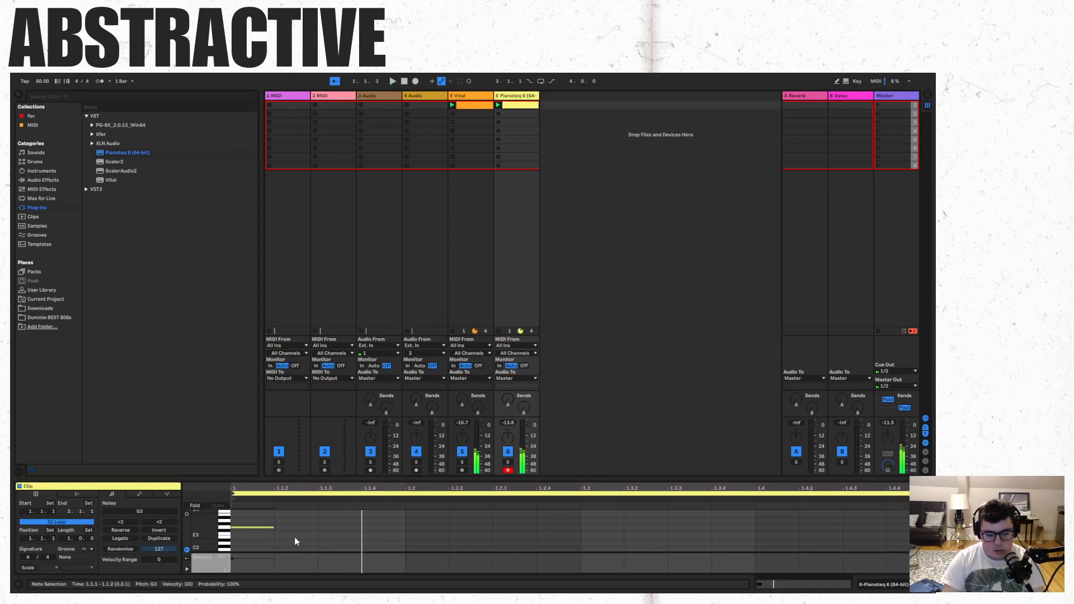
- Try the G3 note one sixteenth later during playback, and move it back to the clip's start
{"action": "left_click_drag", "start_coordinate": [300, 540], "coordinate": [247, 508]}
{"action": "key", "text": "Right"}
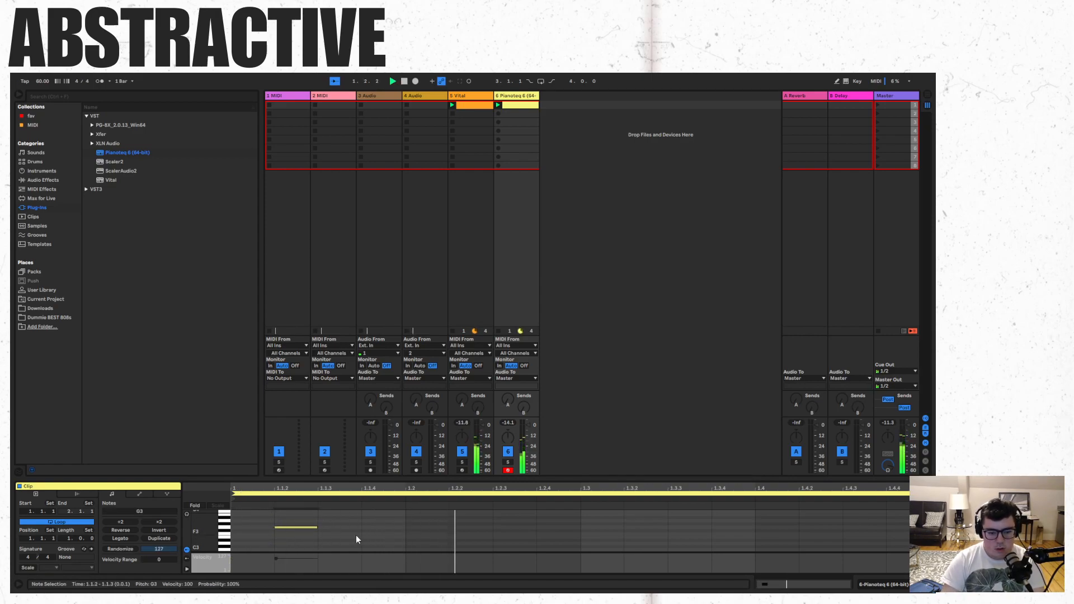
{"action": "key", "text": "space"}
{"action": "key", "text": "Left"}
- Add sixteenth notes D2, F2 and E2 on beats 2, 3 and 4 of the piano clip
{"action": "scroll", "coordinate": [400, 536], "scroll_direction": "down", "scroll_amount": 1}
{"action": "scroll", "coordinate": [403, 537], "scroll_direction": "down", "scroll_amount": 3}
{"action": "double_click", "coordinate": [425, 542]}
{"action": "key", "text": "space"}
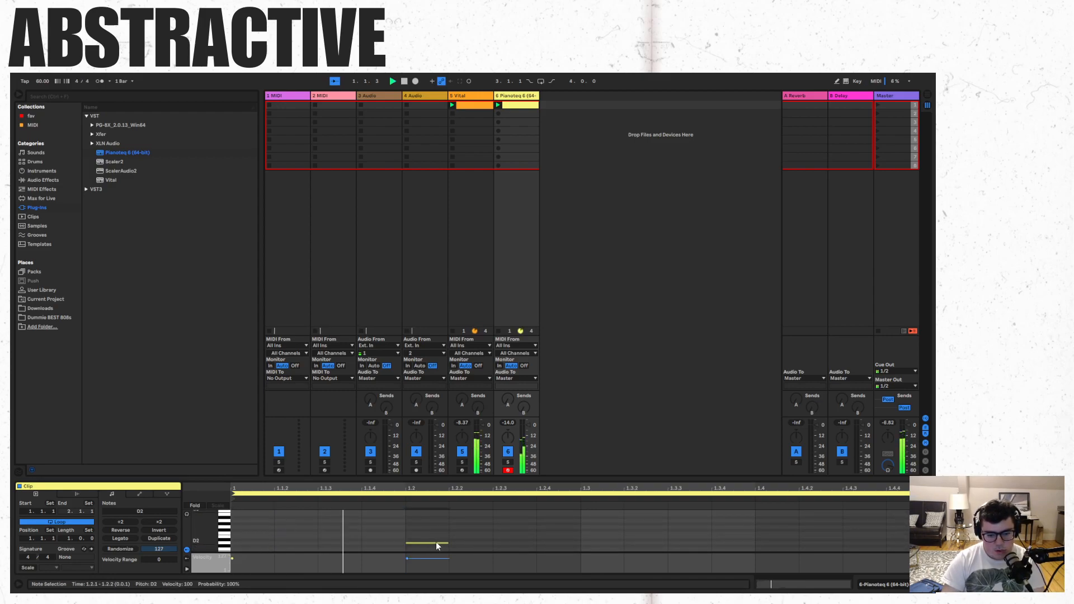
{"action": "double_click", "coordinate": [609, 533]}
{"action": "left_click", "coordinate": [798, 540]}
{"action": "double_click", "coordinate": [799, 537]}
{"action": "left_click_drag", "start_coordinate": [815, 540], "coordinate": [780, 542]}
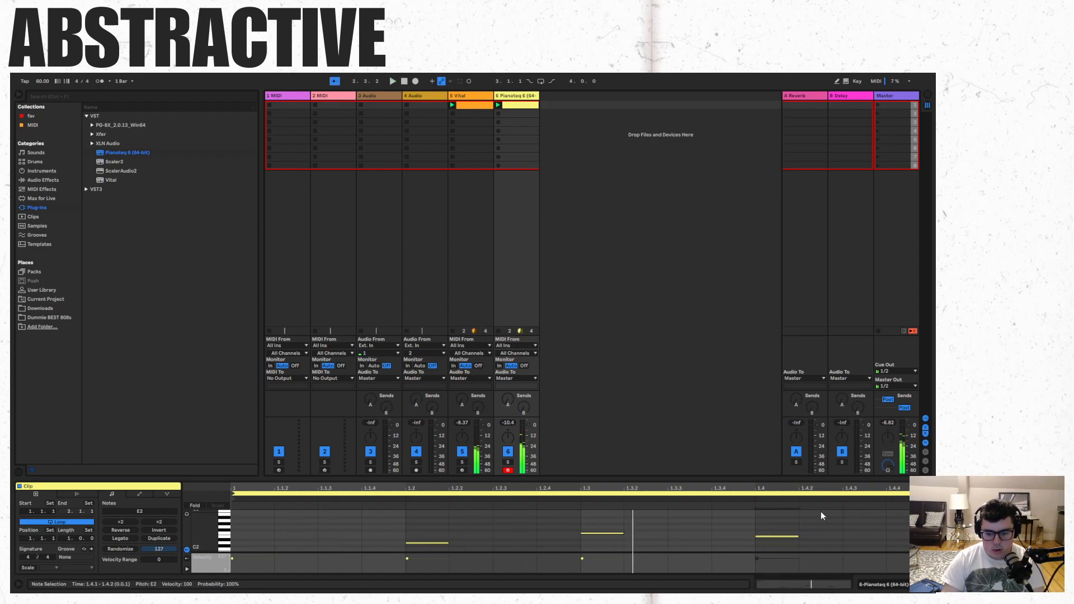
- Replace the G3 note at the piano clip's start with a sixteenth-note E2
{"action": "double_click", "coordinate": [247, 535]}
{"action": "key", "text": "shift+Up"}
{"action": "key", "text": "Up"}
{"action": "key", "text": "Up"}
{"action": "key", "text": "Up"}
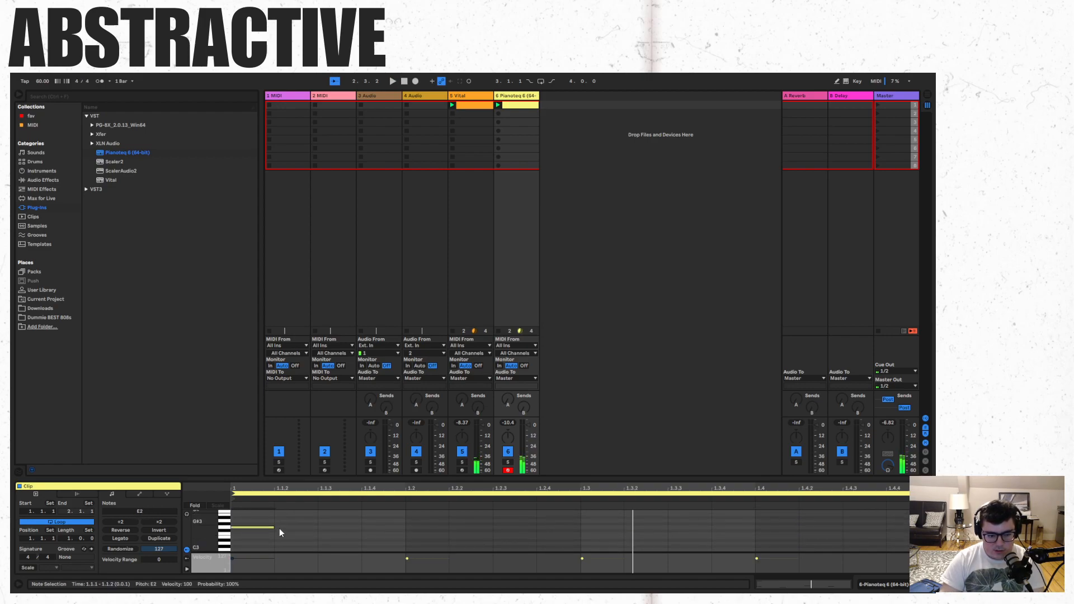
{"action": "double_click", "coordinate": [263, 526]}
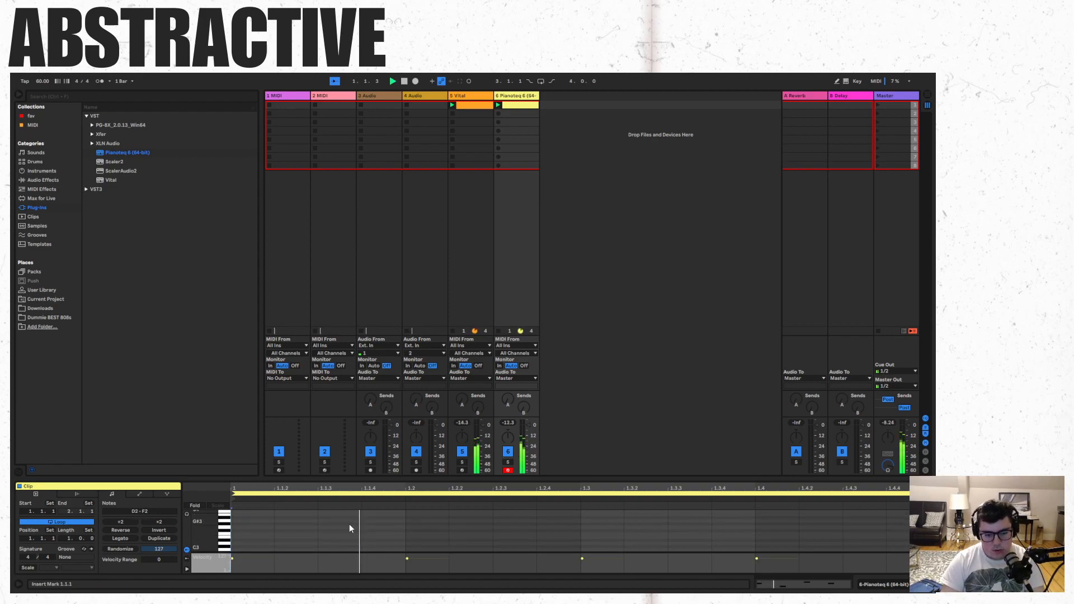
- Add a sixteenth-note E2 at position 1.1.3 and lower the piano clip's first note to D2
{"action": "scroll", "coordinate": [444, 524], "scroll_direction": "down", "scroll_amount": 5}
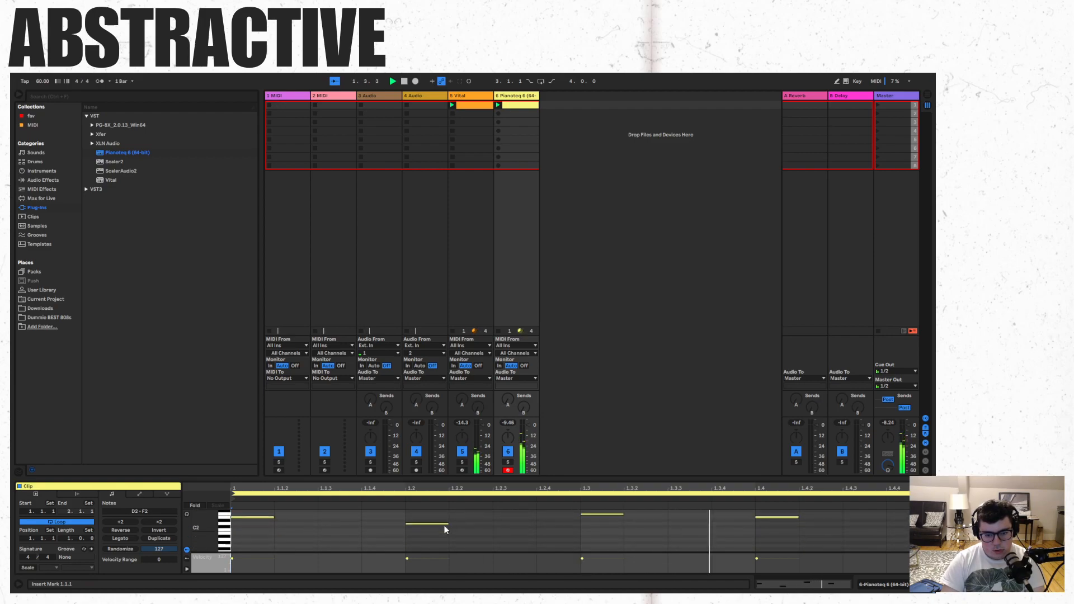
{"action": "scroll", "coordinate": [372, 531], "scroll_direction": "up", "scroll_amount": 1}
{"action": "double_click", "coordinate": [343, 518]}
{"action": "left_click_drag", "start_coordinate": [264, 518], "coordinate": [264, 525]}
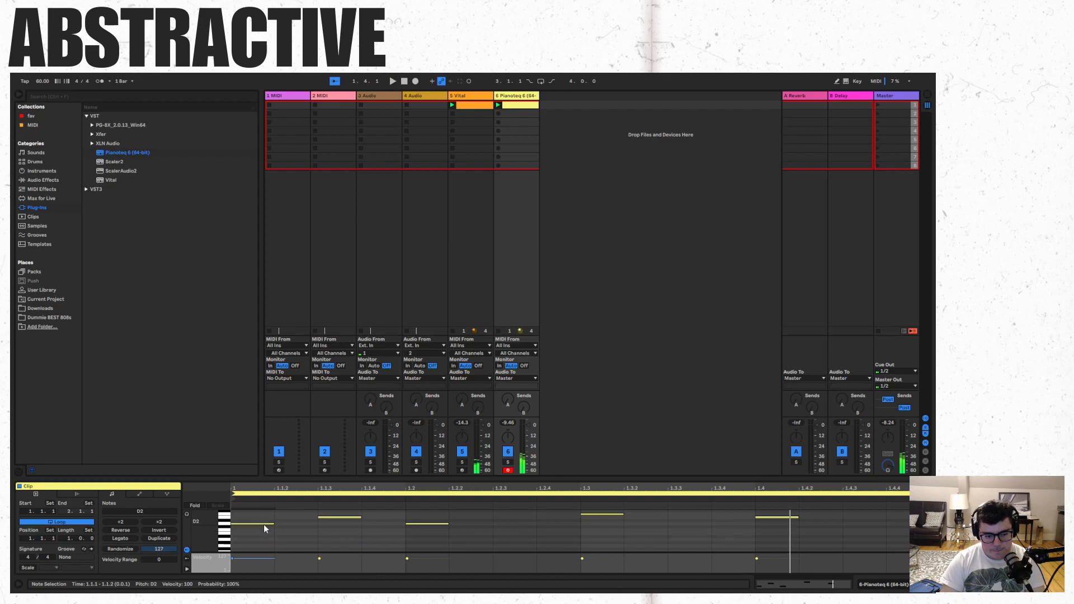
- Duplicate the piano clip's first three notes starting at position 1.2.3, and remove the F2 on beat 3
{"action": "left_click_drag", "start_coordinate": [257, 510], "coordinate": [258, 510]}
{"action": "key", "text": "ctrl+d"}
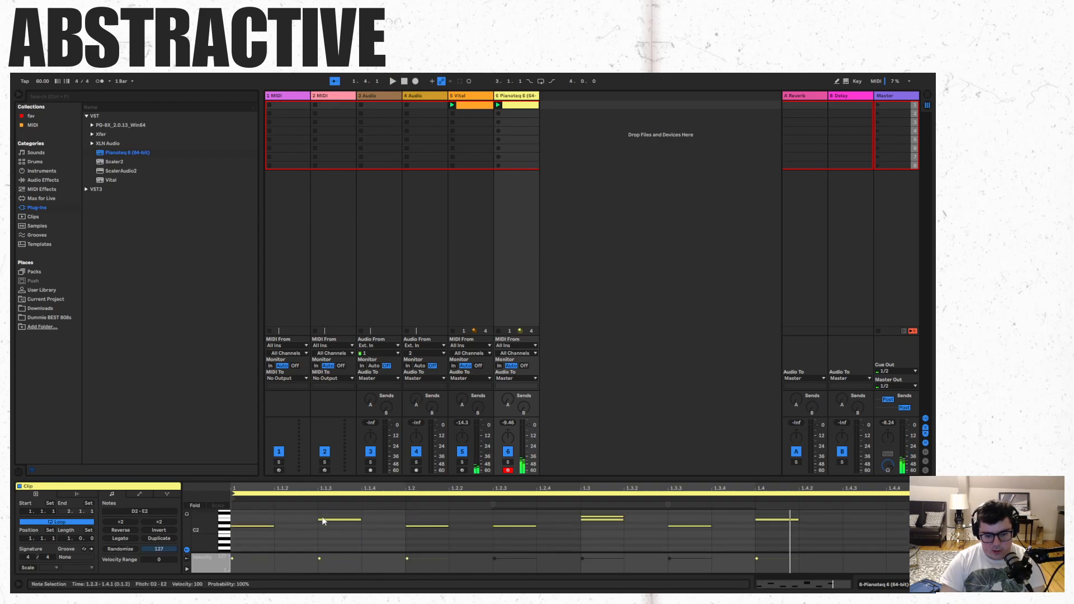
{"action": "left_click", "coordinate": [603, 521]}
{"action": "key", "text": "space"}
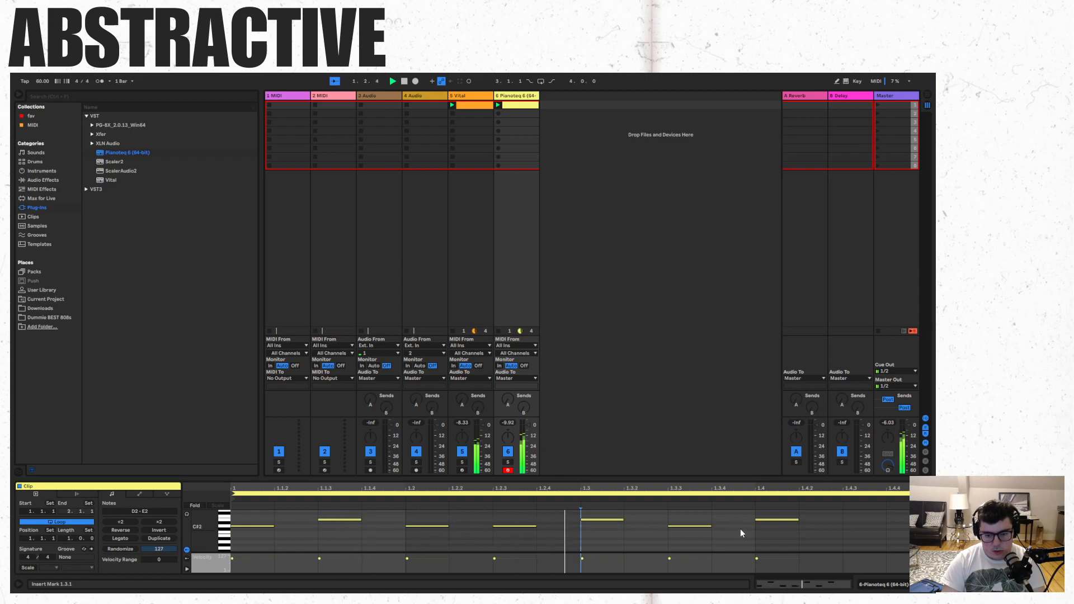
- Add a sixteenth-note D2 at position 1.4.3 and lower the note at 1.2.3 to C2
{"action": "double_click", "coordinate": [870, 526]}
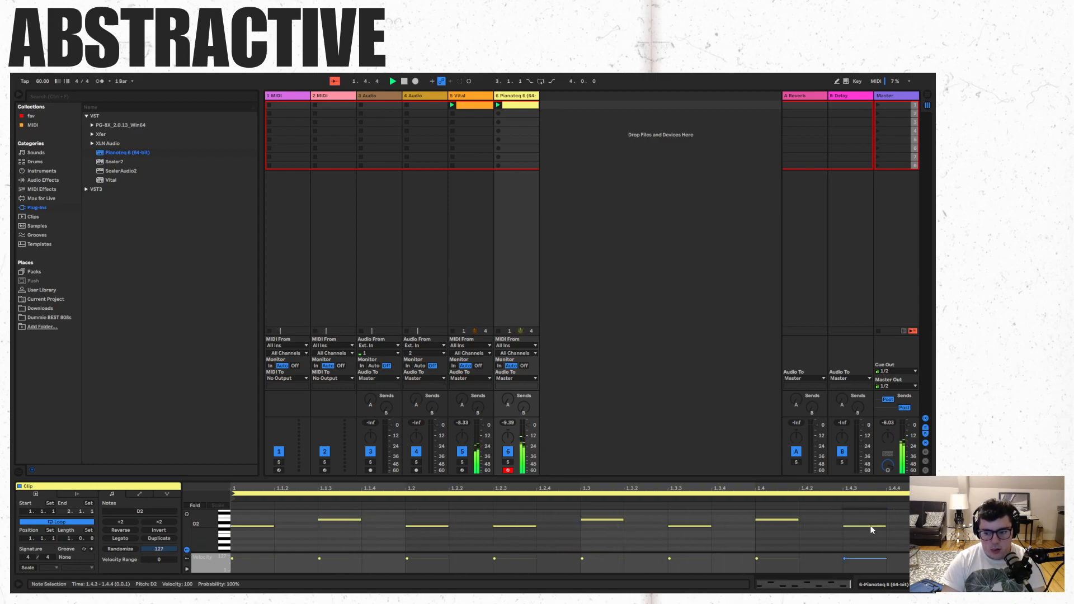
{"action": "left_click_drag", "start_coordinate": [518, 525], "coordinate": [518, 531]}
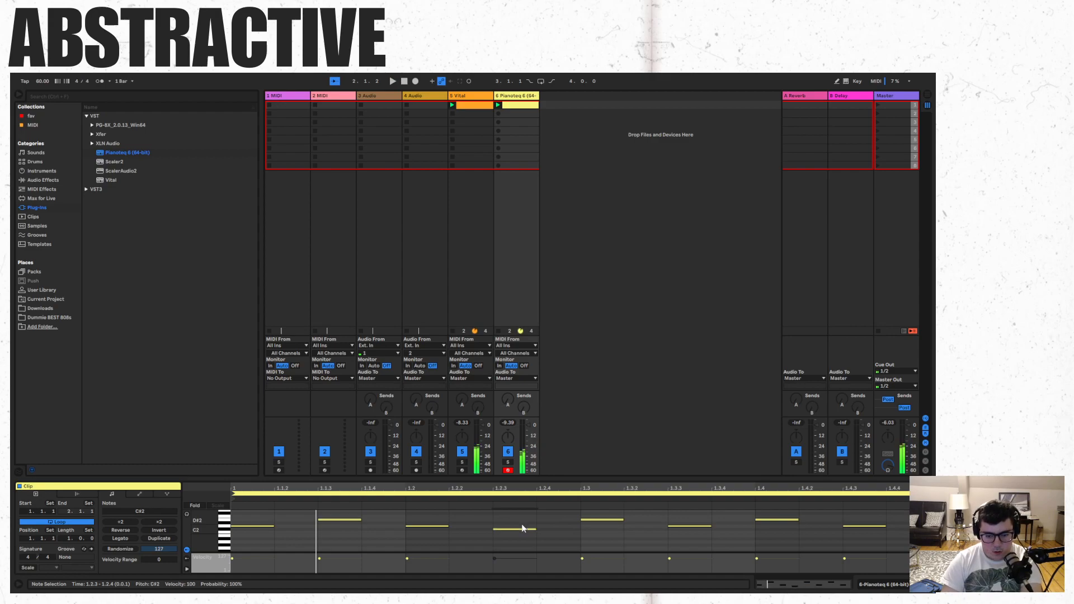
{"action": "left_click", "coordinate": [547, 521]}
- Add an Auto Filter to the Pianoteq track and lower its low-pass cutoff to about 3.03 kHz
{"action": "left_click", "coordinate": [53, 182]}
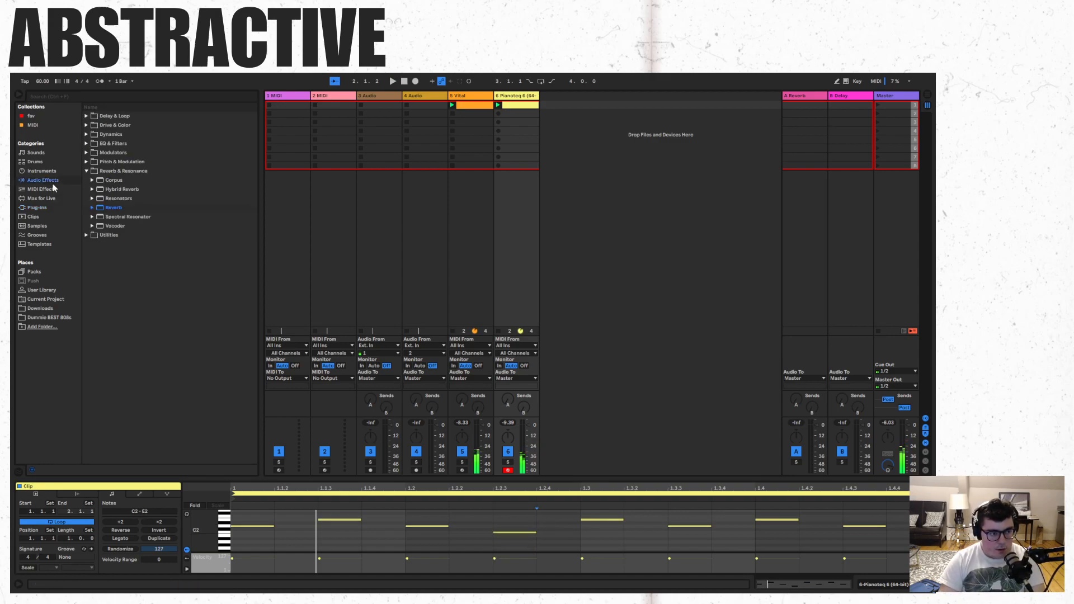
{"action": "left_click", "coordinate": [87, 145]}
{"action": "left_click_drag", "start_coordinate": [116, 154], "coordinate": [521, 277]}
{"action": "left_click_drag", "start_coordinate": [215, 538], "coordinate": [196, 542]}
{"action": "key", "text": "space"}
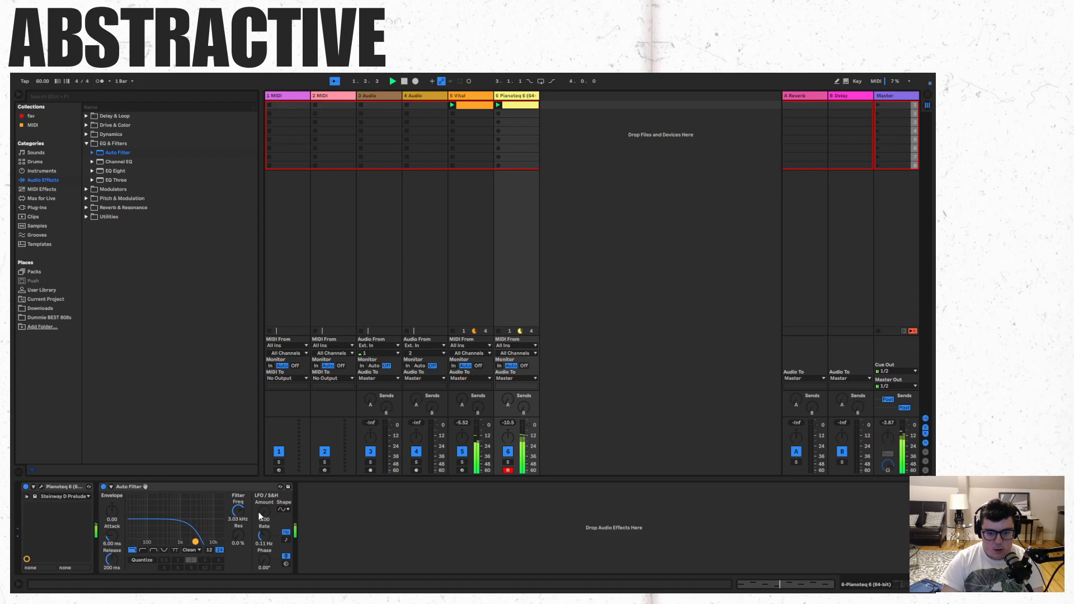
{"action": "double_click", "coordinate": [531, 107]}
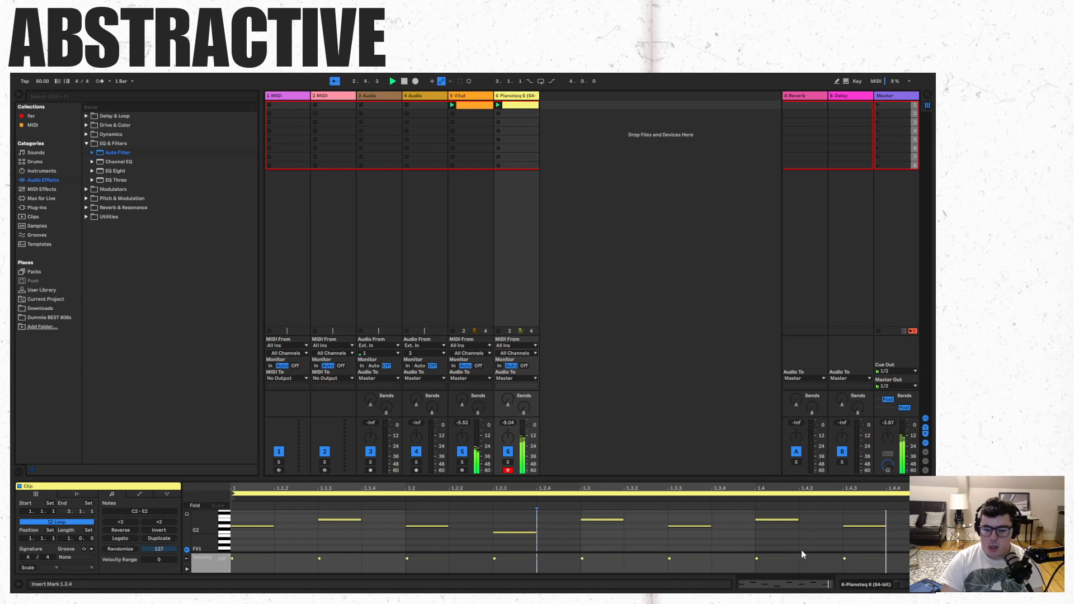
- Load the Selector Kit Clean.adg drum kit onto a new MIDI track
{"action": "left_click", "coordinate": [484, 96]}
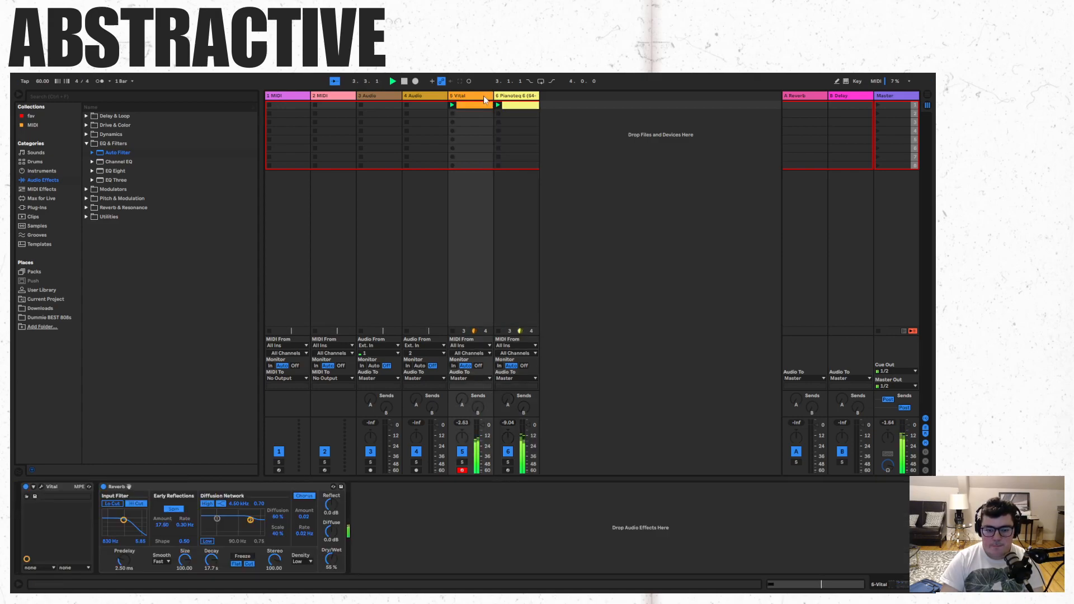
{"action": "left_click", "coordinate": [36, 162]}
{"action": "scroll", "coordinate": [179, 408], "scroll_direction": "down", "scroll_amount": 1}
{"action": "left_click", "coordinate": [137, 419]}
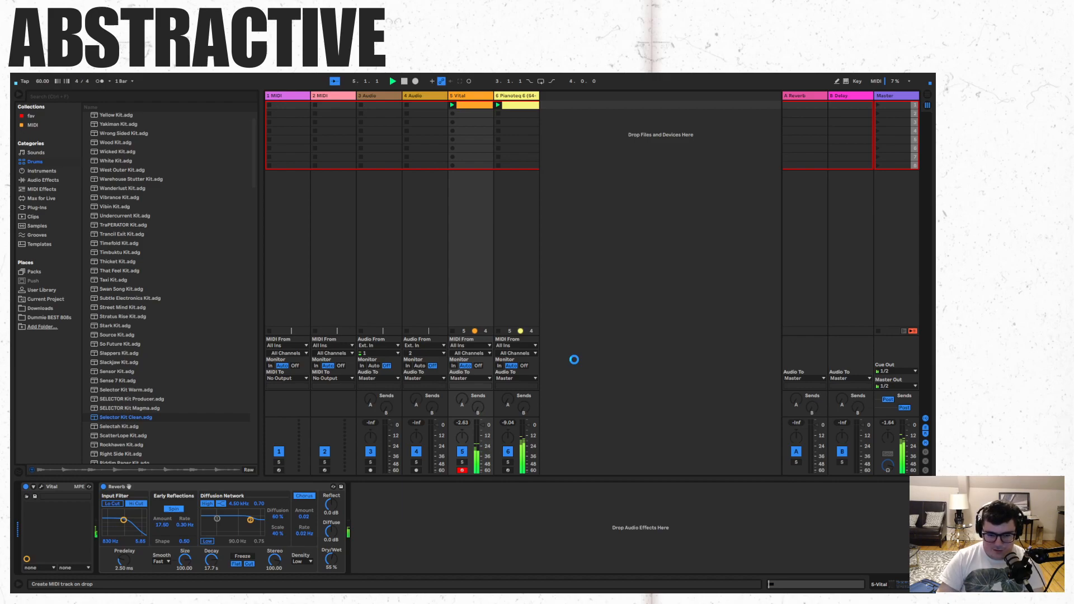
{"action": "left_click_drag", "start_coordinate": [574, 359], "coordinate": [574, 359]}
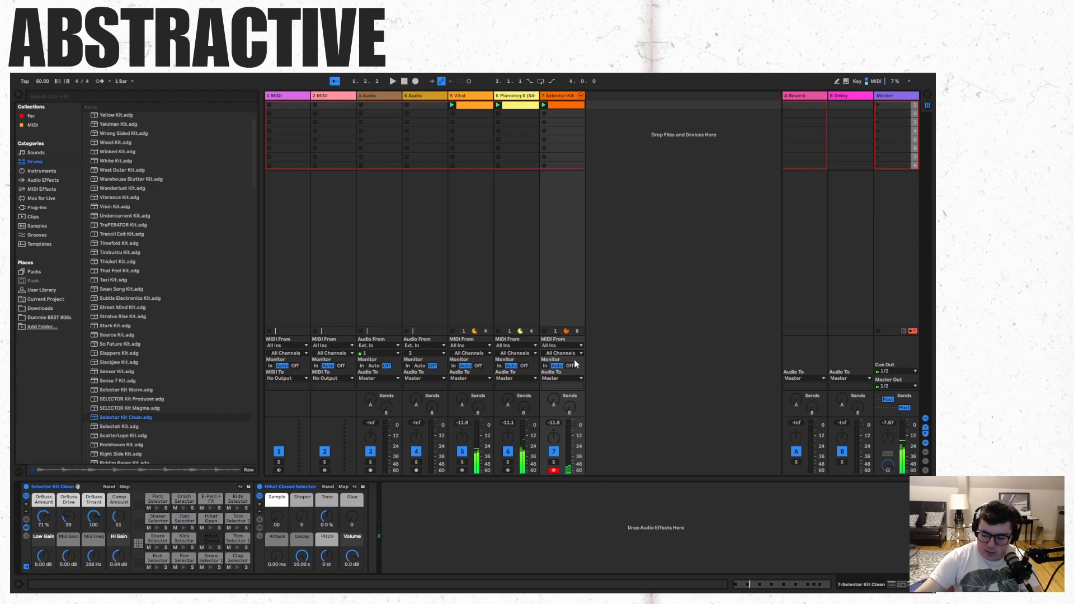
- Add an EQ Eight to the Selector Kit track
{"action": "left_click", "coordinate": [42, 180]}
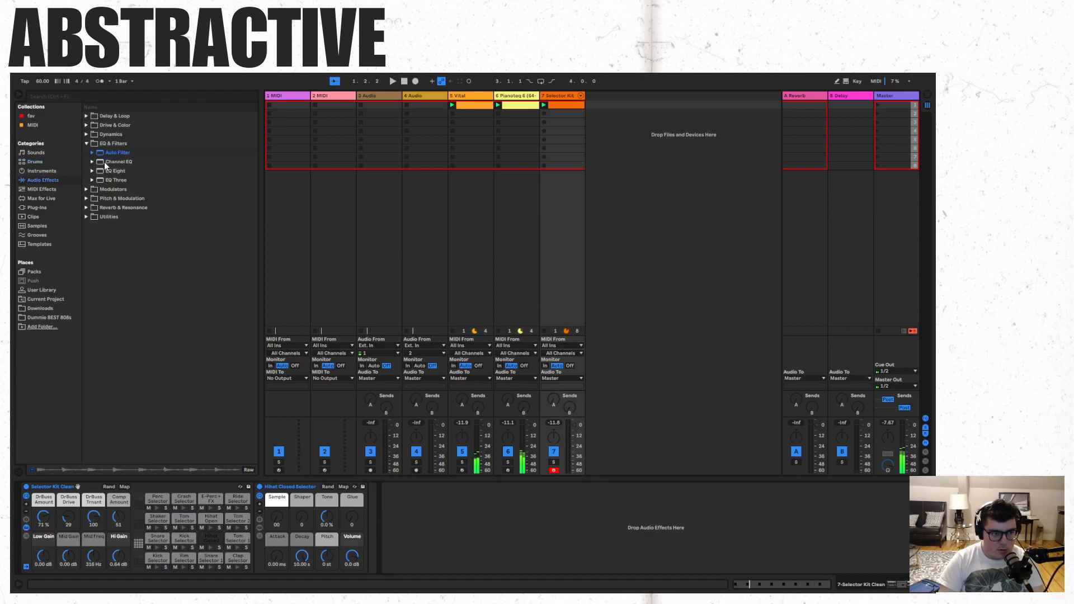
{"action": "left_click_drag", "start_coordinate": [113, 170], "coordinate": [423, 200]}
{"action": "left_click_drag", "start_coordinate": [560, 243], "coordinate": [559, 244]}
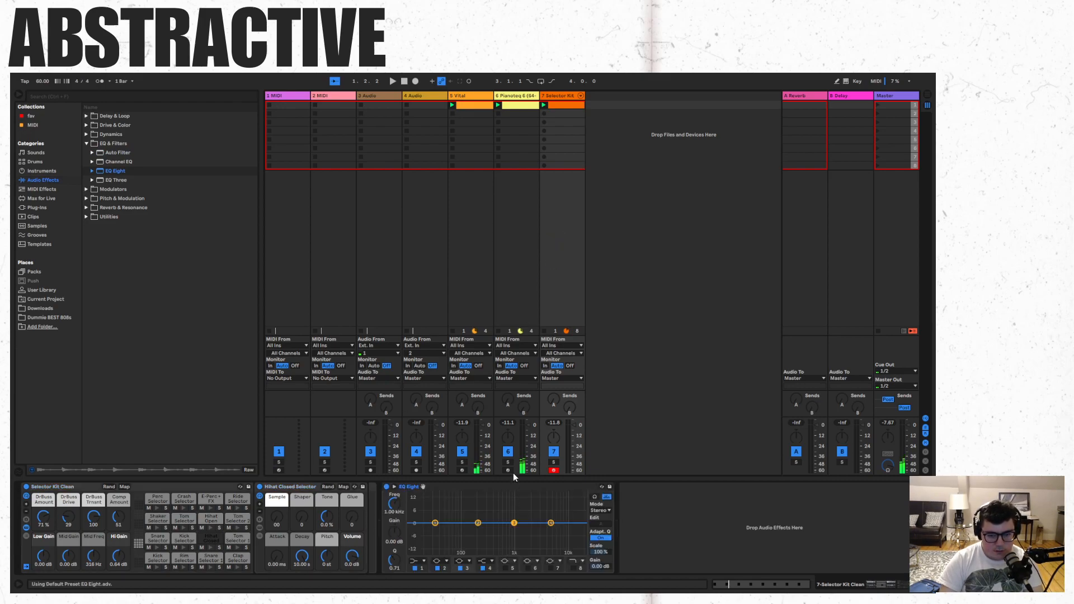
{"action": "left_click", "coordinate": [511, 97]}
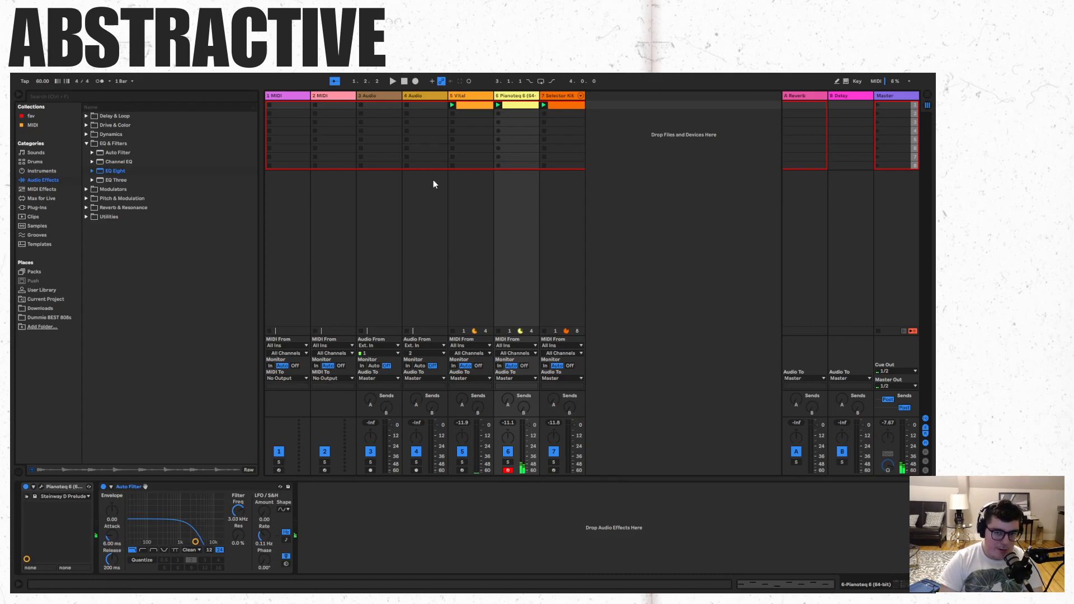
{"action": "left_click", "coordinate": [573, 96]}
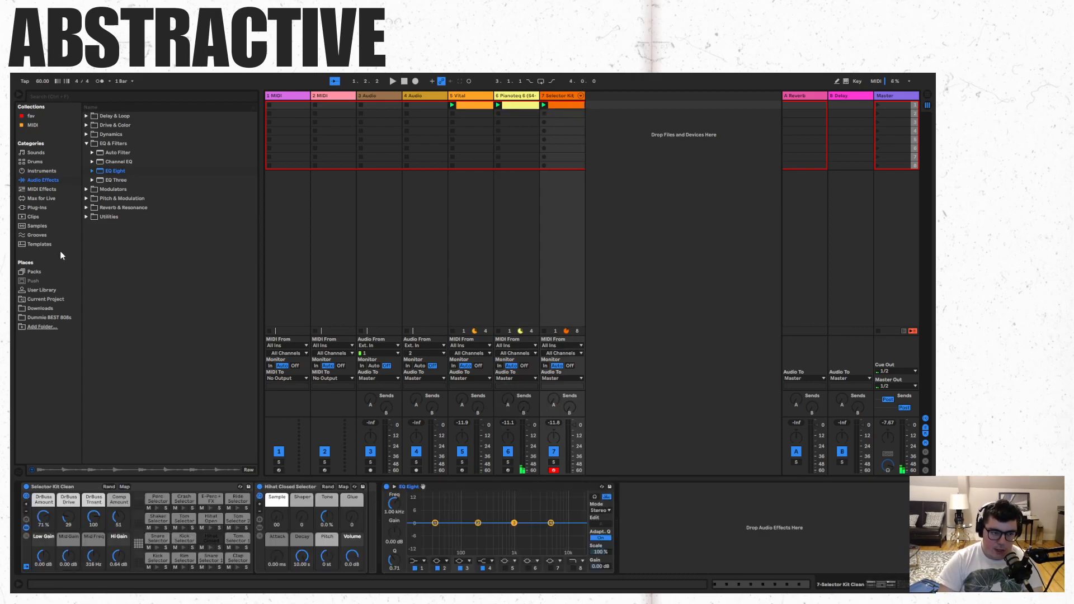
{"action": "left_click", "coordinate": [32, 216]}
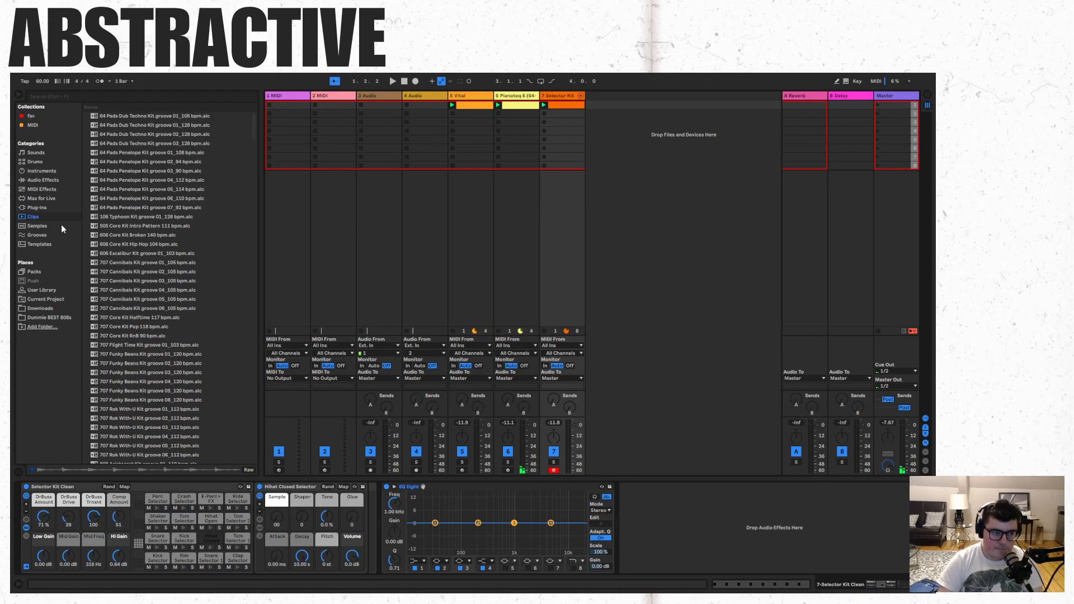
{"action": "left_click", "coordinate": [34, 178]}
{"action": "left_click", "coordinate": [86, 179]}
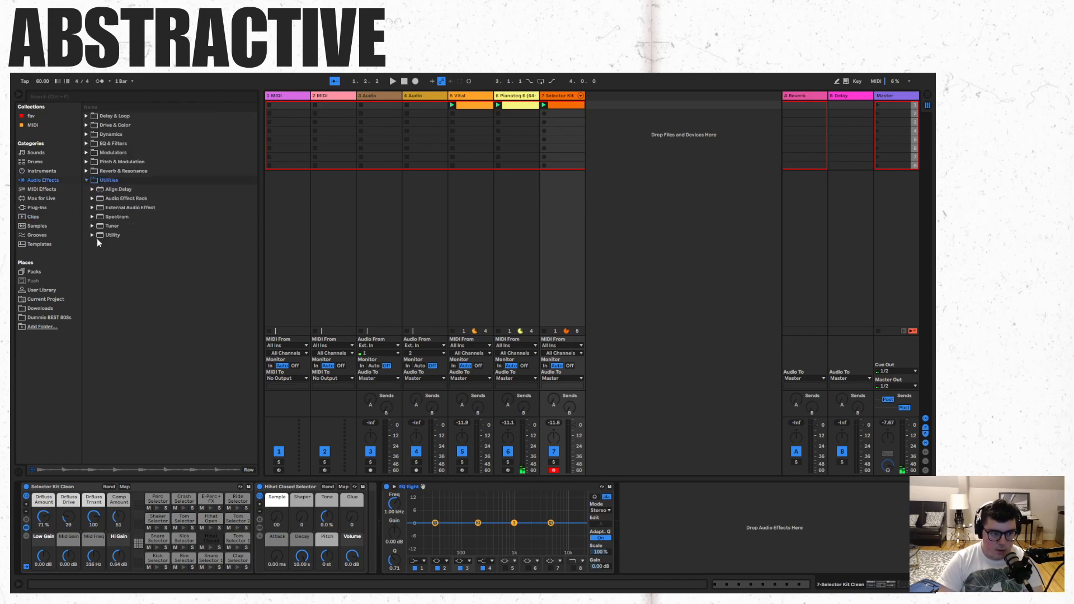
{"action": "left_click", "coordinate": [92, 236]}
{"action": "left_click", "coordinate": [93, 235]}
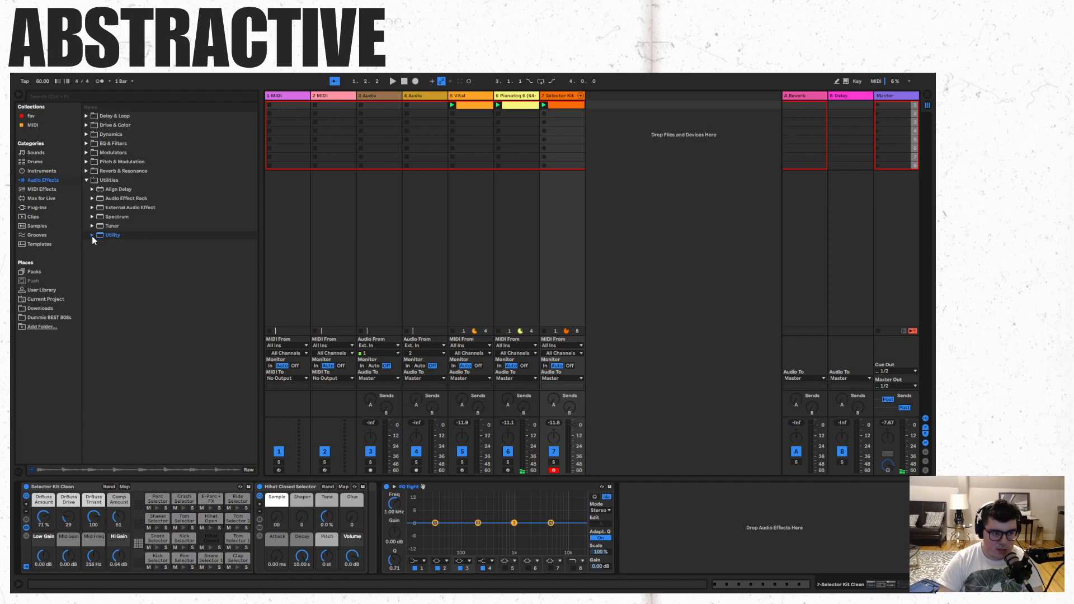
- Cut bands 2, 3 and 4 of the drum kit's EQ Eight during playback, with band 4 at about 3.30 kHz and -7.31 dB
{"action": "key", "text": "space"}
{"action": "left_click_drag", "start_coordinate": [513, 523], "coordinate": [551, 536]}
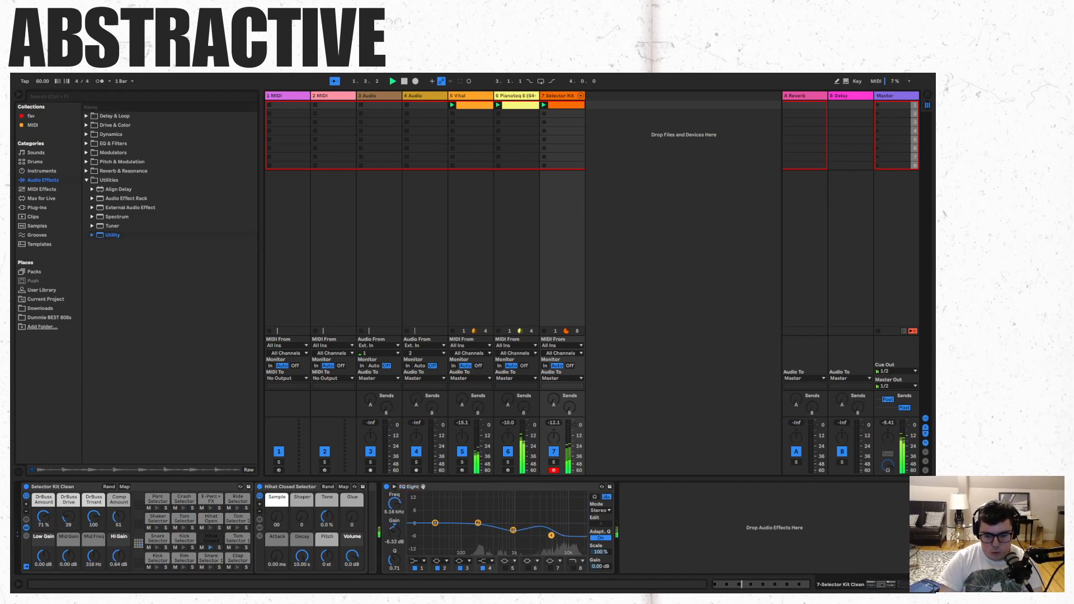
{"action": "left_click_drag", "start_coordinate": [477, 524], "coordinate": [541, 537]}
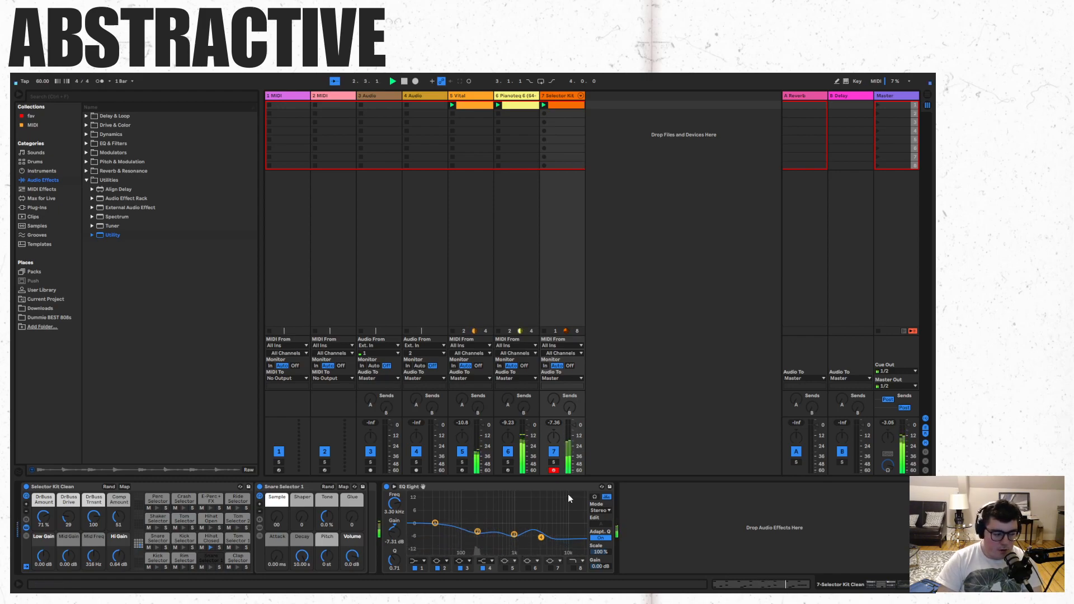
{"action": "key", "text": "space"}
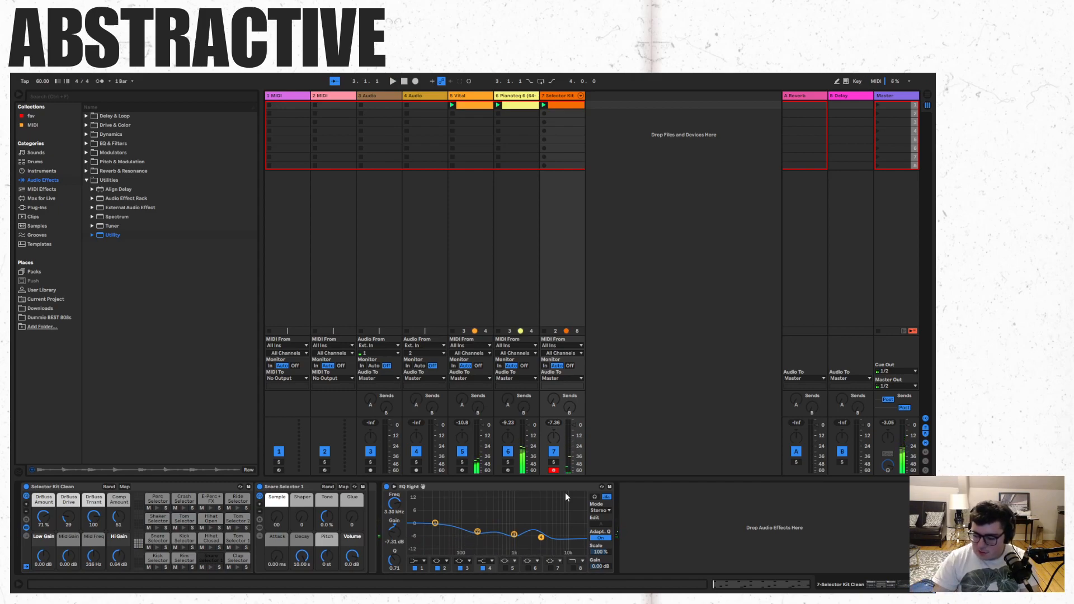
{"action": "key", "text": "space"}
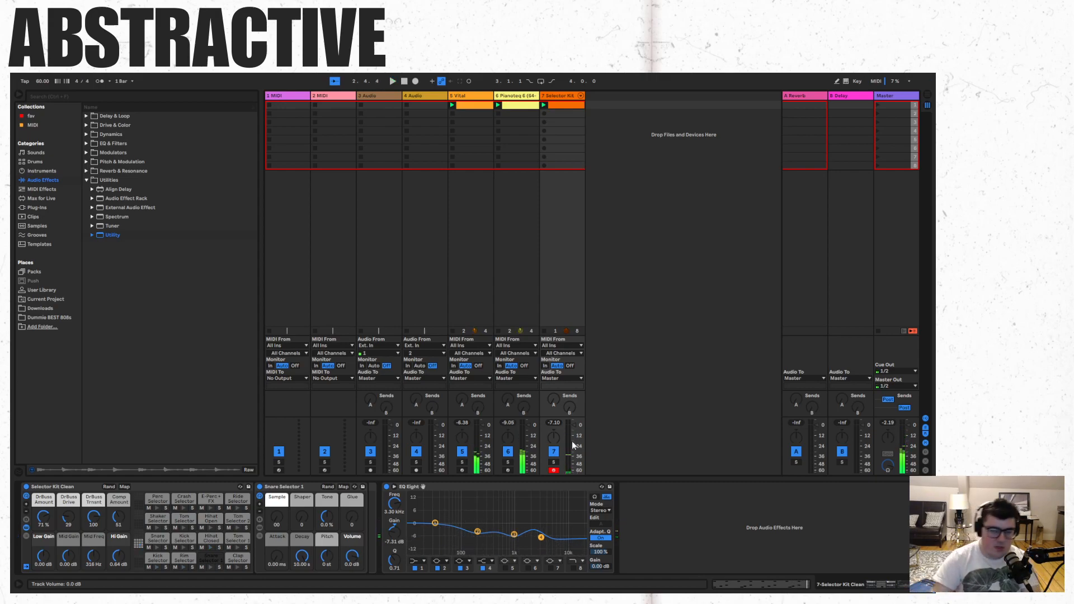
- Open the Selector Kit clip and set its fixed grid to 1/32
{"action": "left_click", "coordinate": [575, 106]}
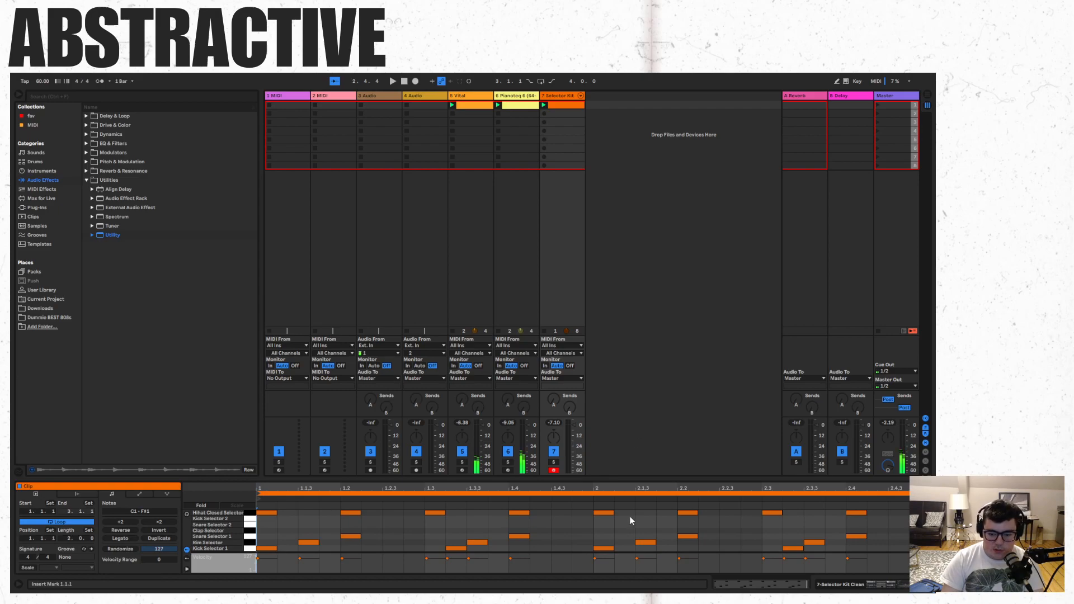
{"action": "key", "text": "space"}
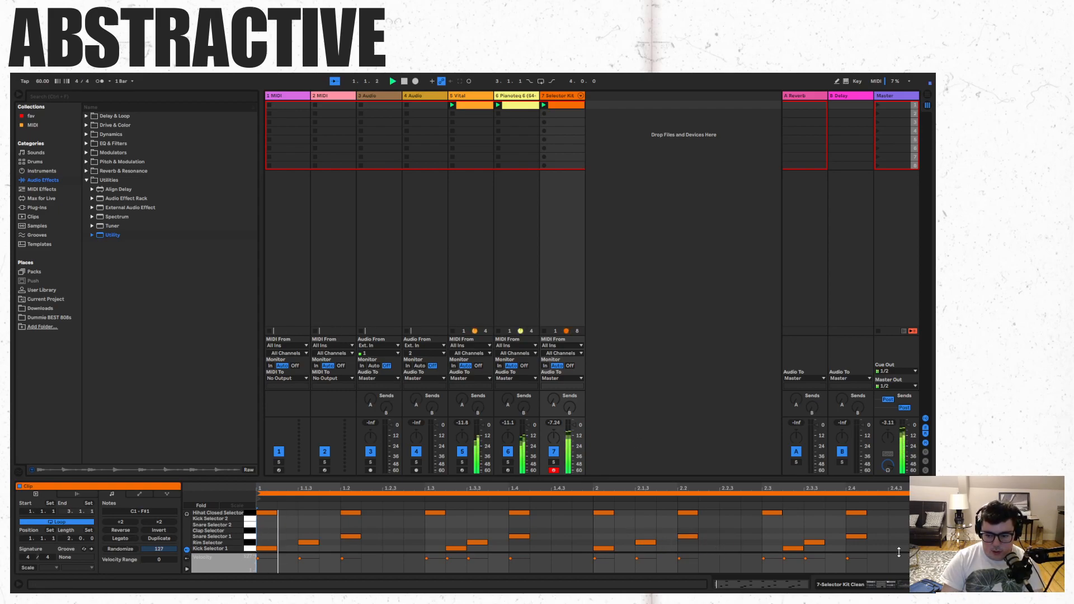
{"action": "right_click", "coordinate": [851, 548]}
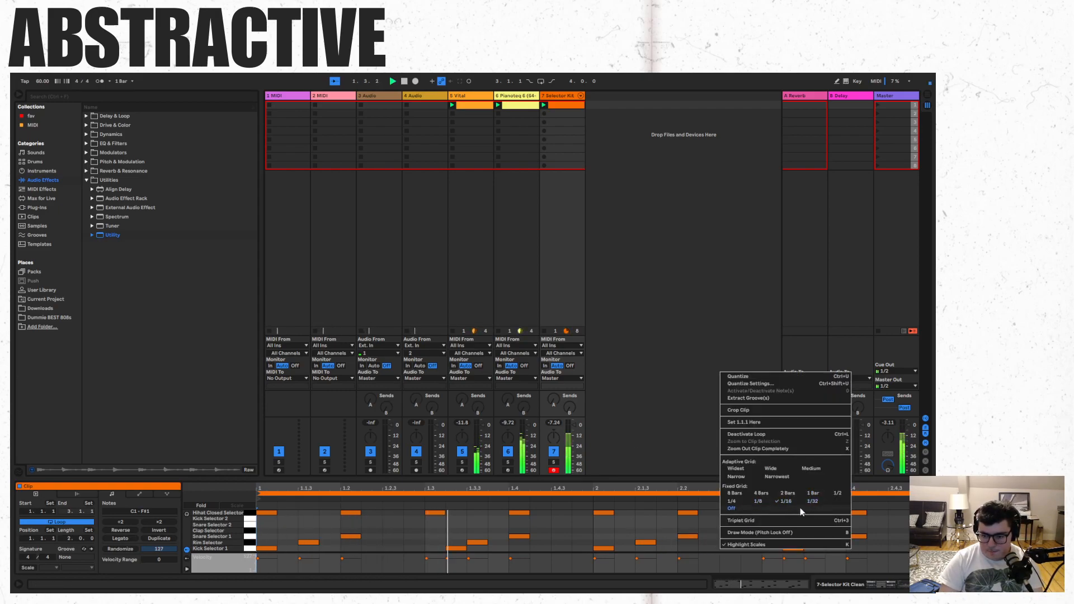
{"action": "left_click", "coordinate": [814, 502]}
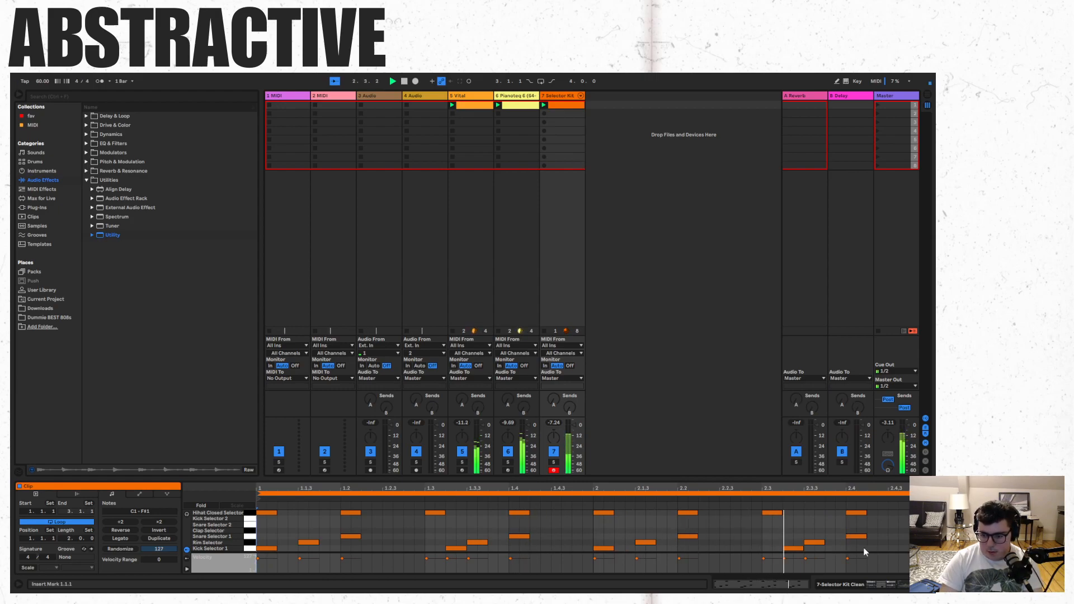
- Add two 1/32 Snare Selector 1 notes after beat 4 of bar 2 and move both one grid step earlier
{"action": "double_click", "coordinate": [891, 536]}
{"action": "double_click", "coordinate": [915, 536]}
{"action": "left_click_drag", "start_coordinate": [923, 528], "coordinate": [888, 543]}
{"action": "key", "text": "Left"}
{"action": "left_click", "coordinate": [848, 541]}
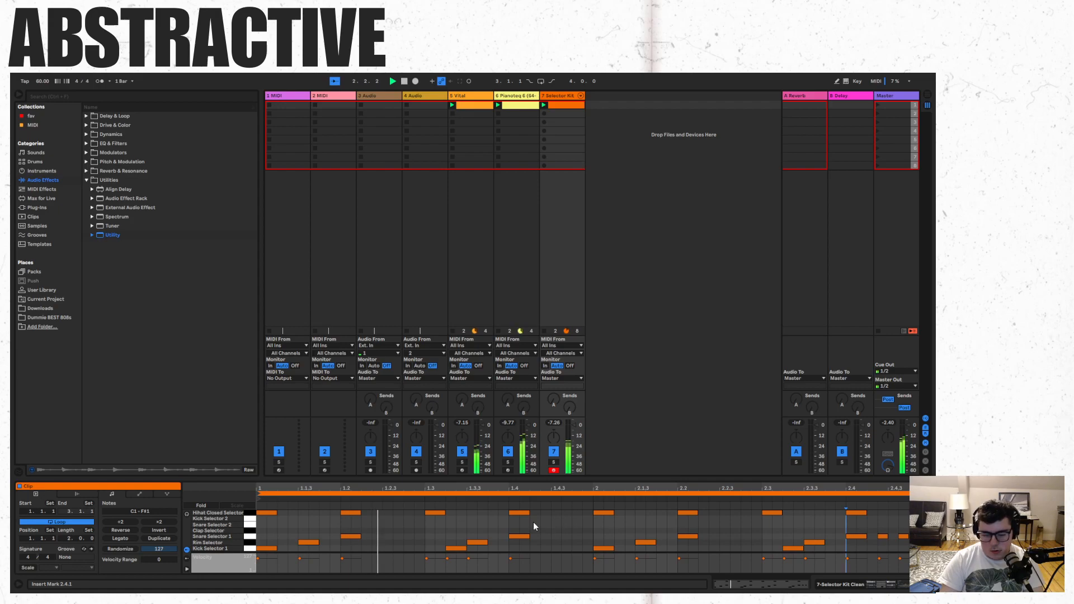
- Solo the Selector Kit track and audition its clip, and solo the Pianoteq track along with it
{"action": "left_click", "coordinate": [554, 464]}
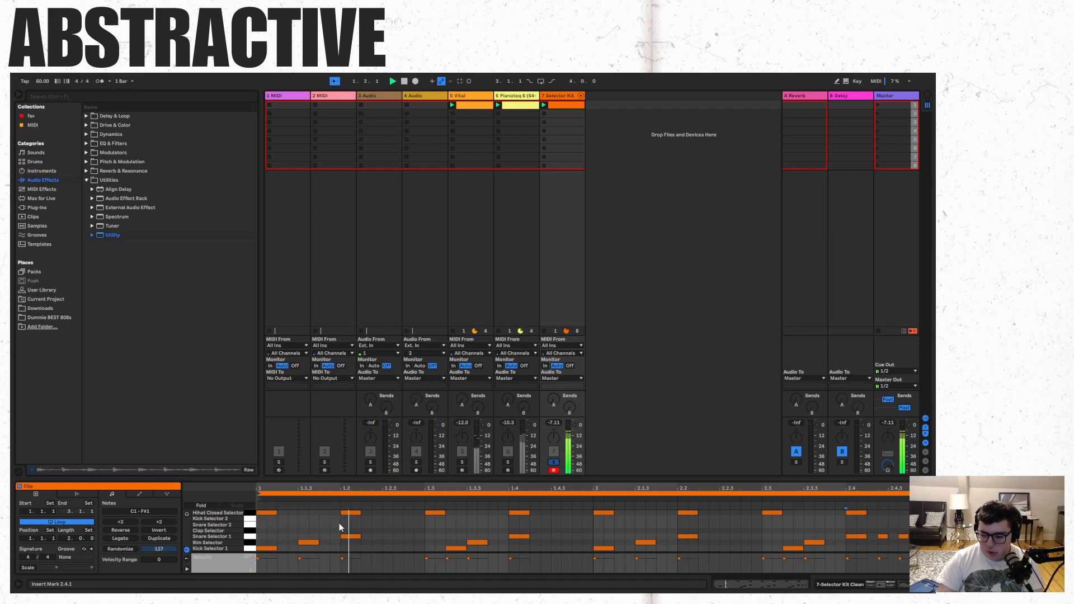
{"action": "key", "text": "space"}
{"action": "key", "text": "space"}
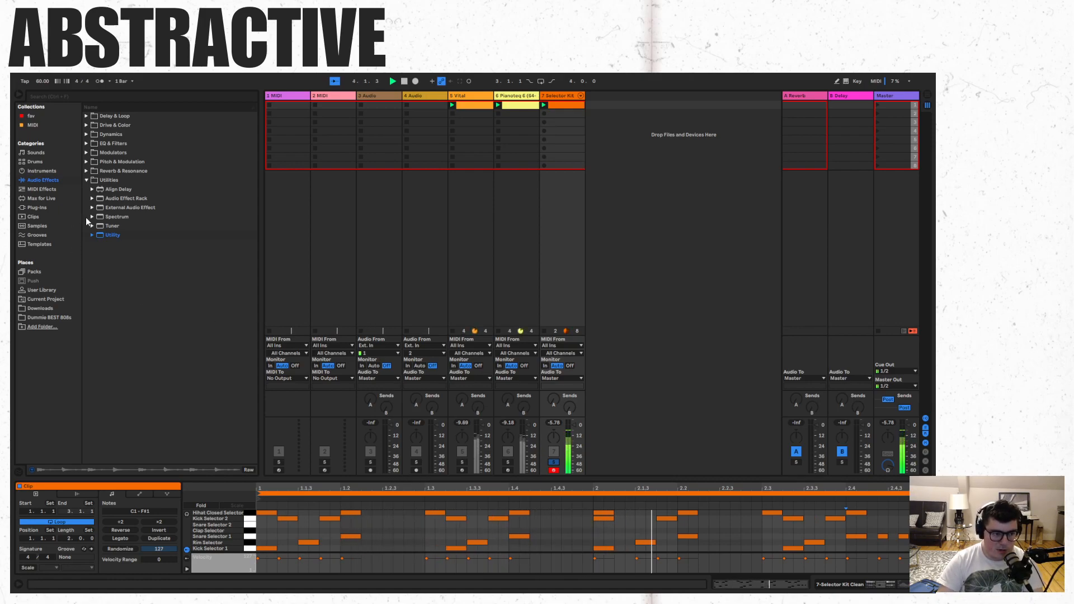
{"action": "left_click", "coordinate": [86, 180]}
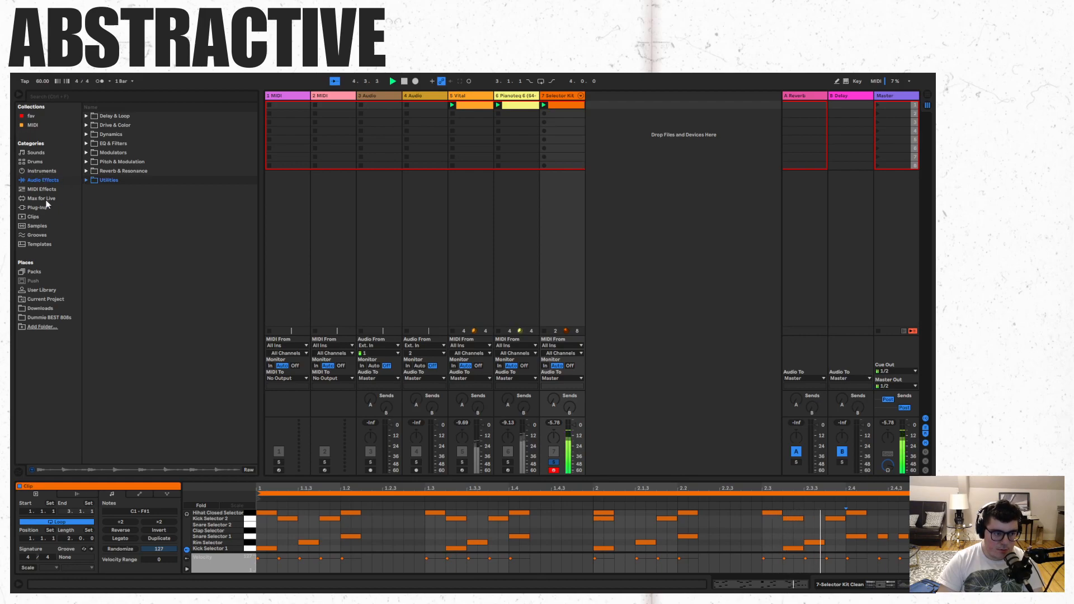
{"action": "left_click", "coordinate": [507, 470]}
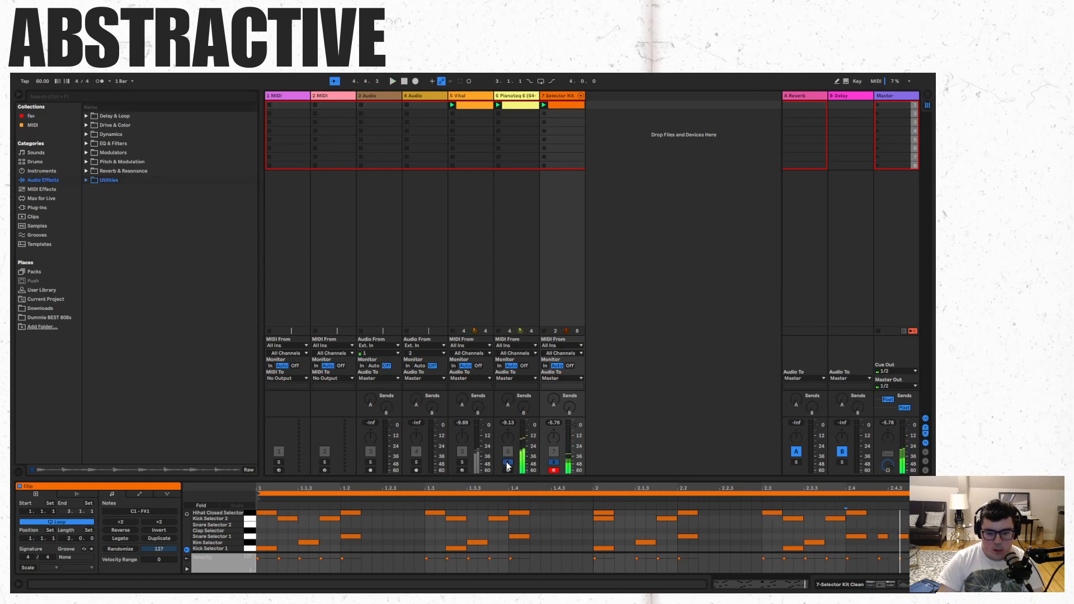
{"action": "left_click", "coordinate": [533, 104]}
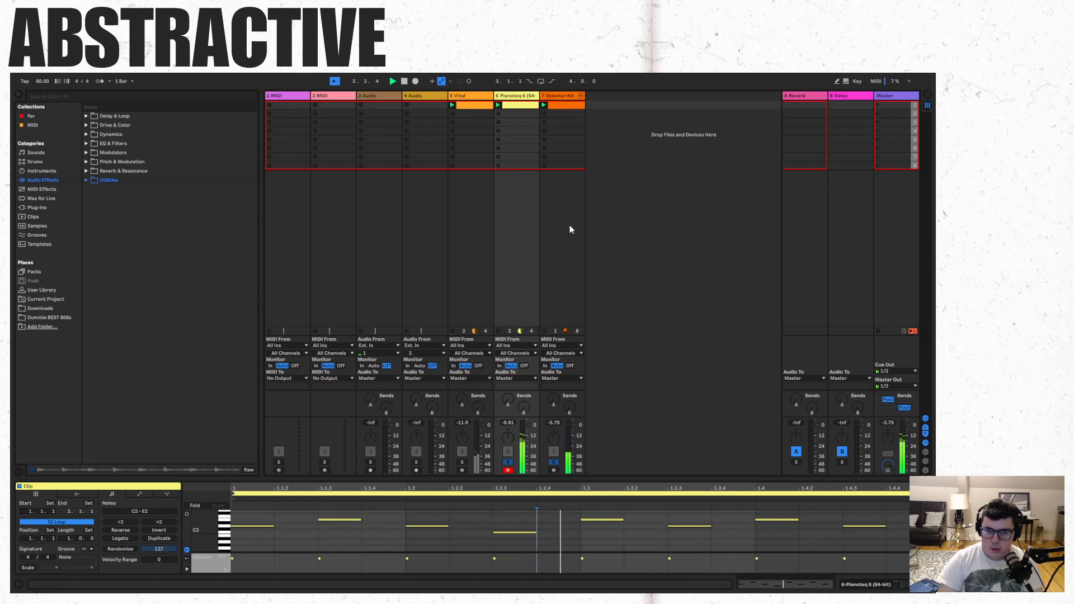
- Remove the Vital clip and delete the first five tracks, keeping only the Pianoteq and Selector Kit tracks
{"action": "right_click", "coordinate": [480, 106]}
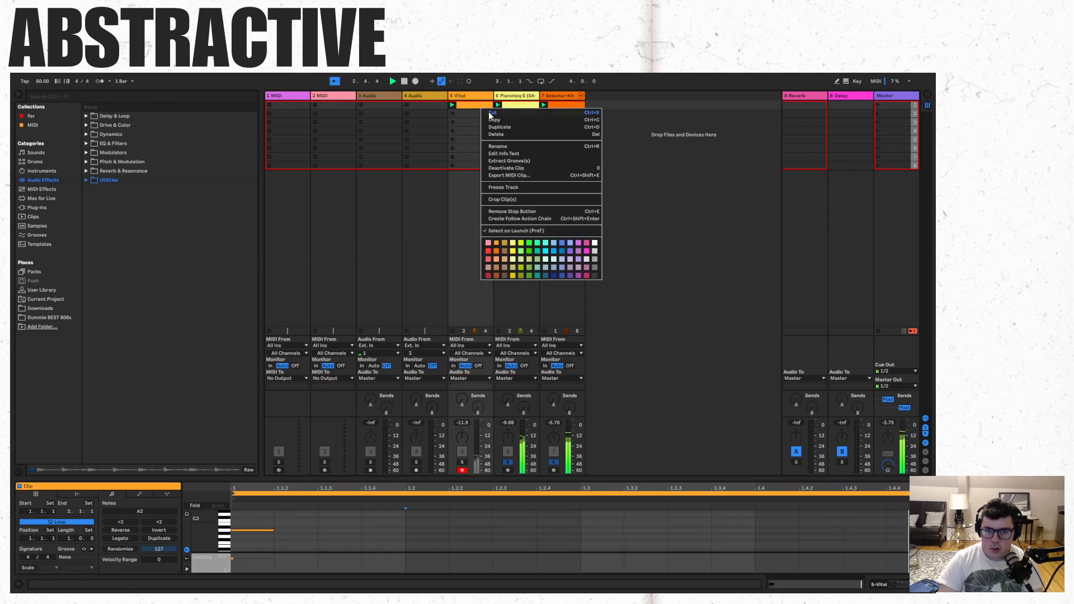
{"action": "left_click", "coordinate": [483, 111]}
{"action": "left_click", "coordinate": [296, 96], "text": "shift"}
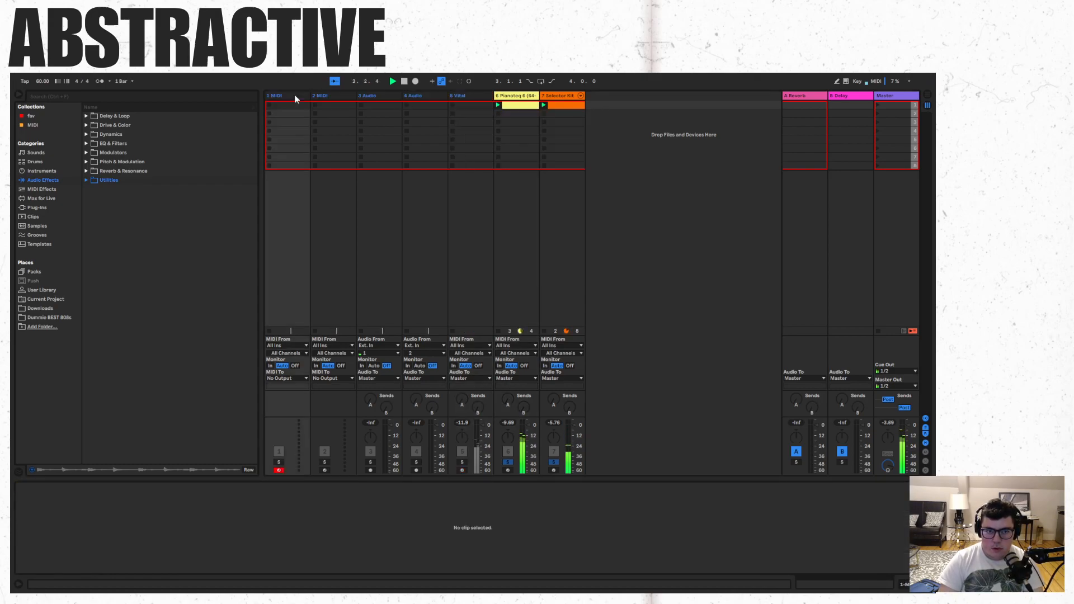
{"action": "right_click", "coordinate": [296, 97]}
{"action": "left_click", "coordinate": [310, 101]}
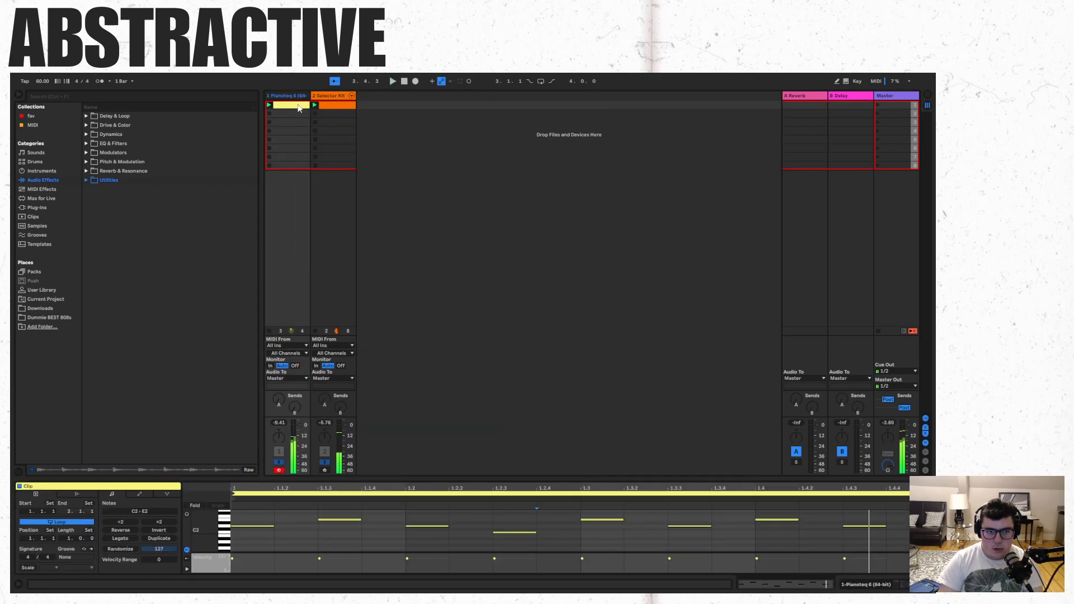
- Create an empty MIDI clip in the second slot of the Pianoteq track
{"action": "left_click", "coordinate": [298, 105]}
{"action": "key", "text": "ctrl+a"}
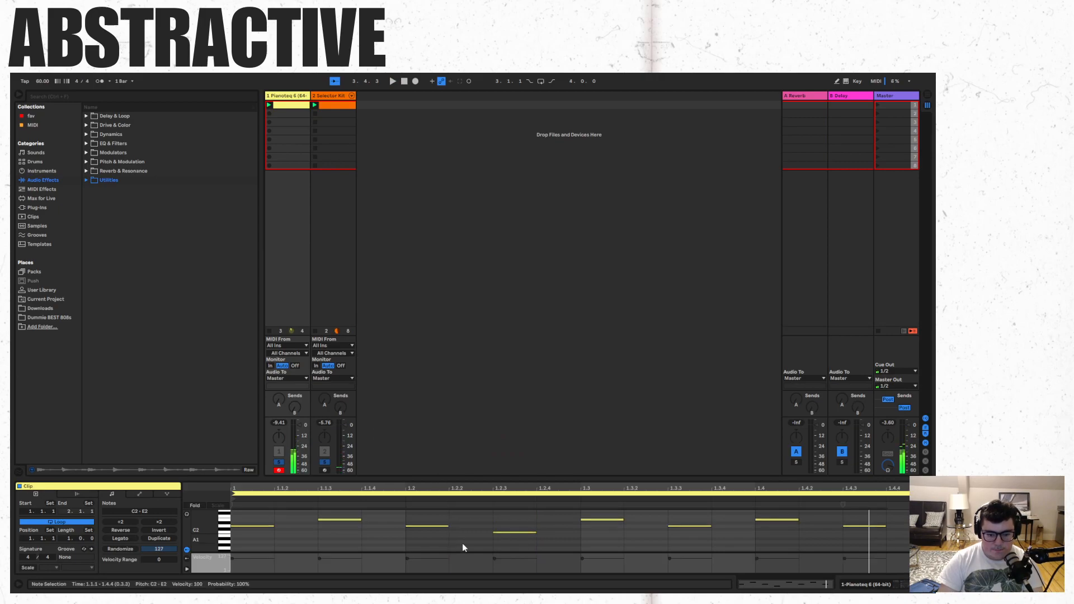
{"action": "left_click", "coordinate": [484, 218]}
{"action": "double_click", "coordinate": [283, 116]}
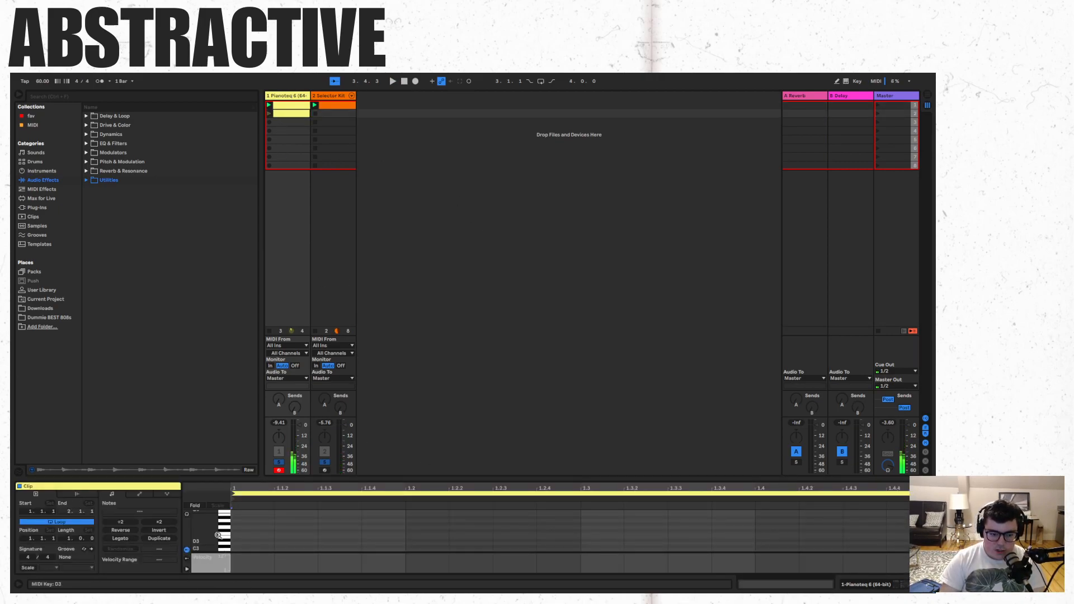
- Draw a one-beat, three-note chord spanning F3 to C4 at the start of the new clip and launch the clip
{"action": "double_click", "coordinate": [264, 522]}
{"action": "double_click", "coordinate": [260, 540]}
{"action": "double_click", "coordinate": [260, 529]}
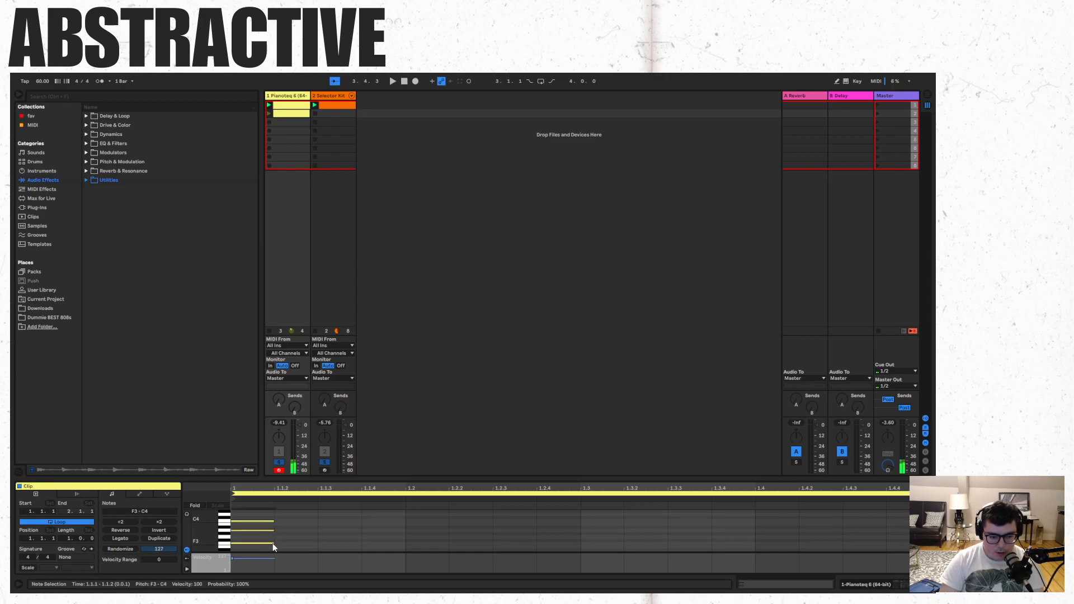
{"action": "left_click_drag", "start_coordinate": [273, 543], "coordinate": [405, 542]}
{"action": "left_click", "coordinate": [269, 114]}
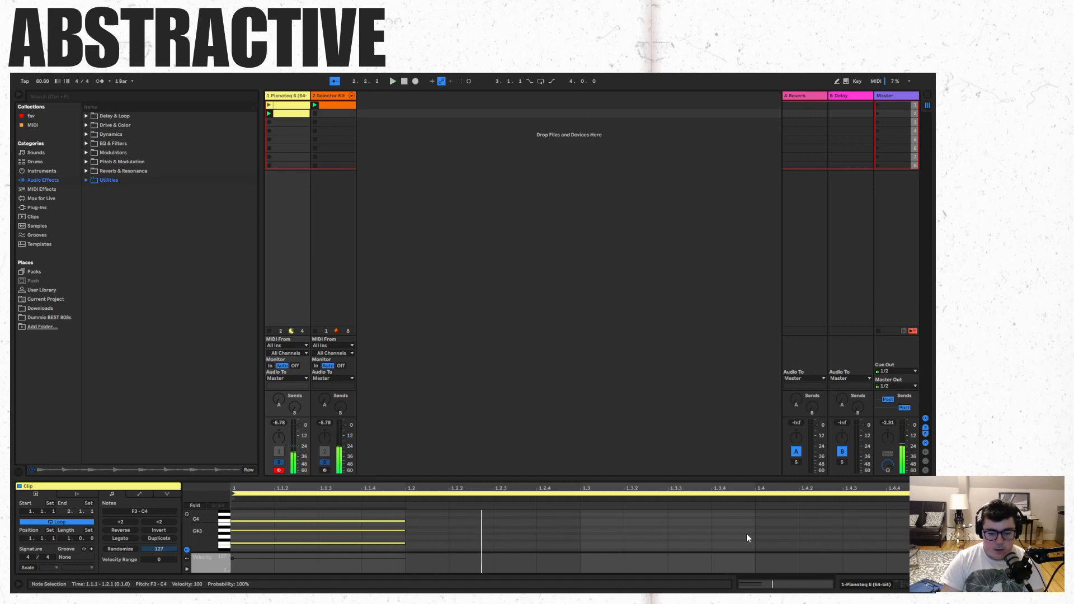
- Duplicate the chord, place the copy at the start of bar 2 and extend the clip loop to two bars
{"action": "key", "text": "ctrl+d"}
{"action": "key", "text": "Delete"}
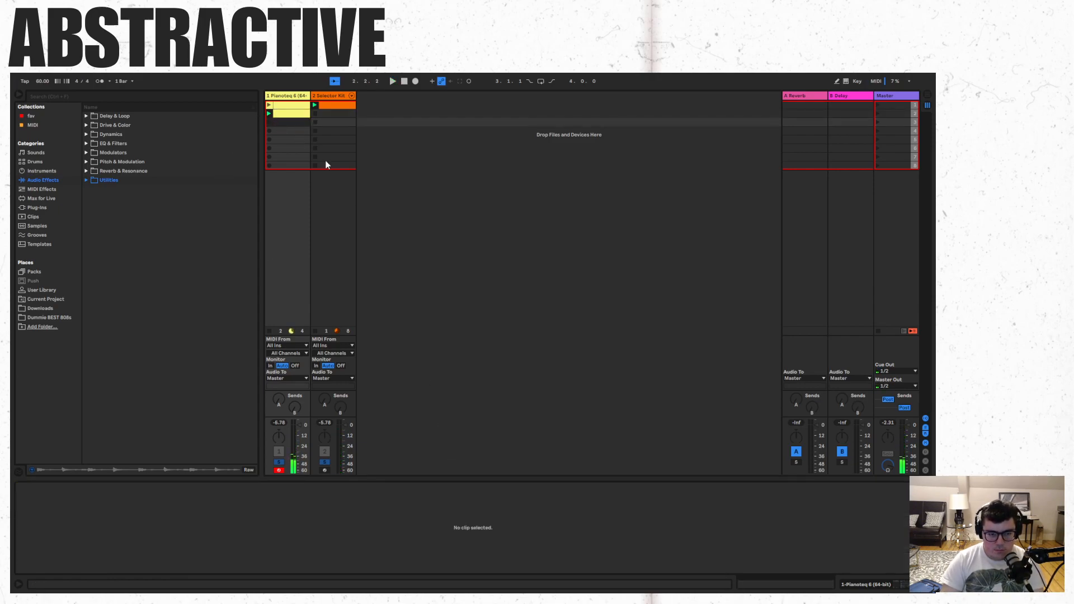
{"action": "left_click", "coordinate": [296, 114]}
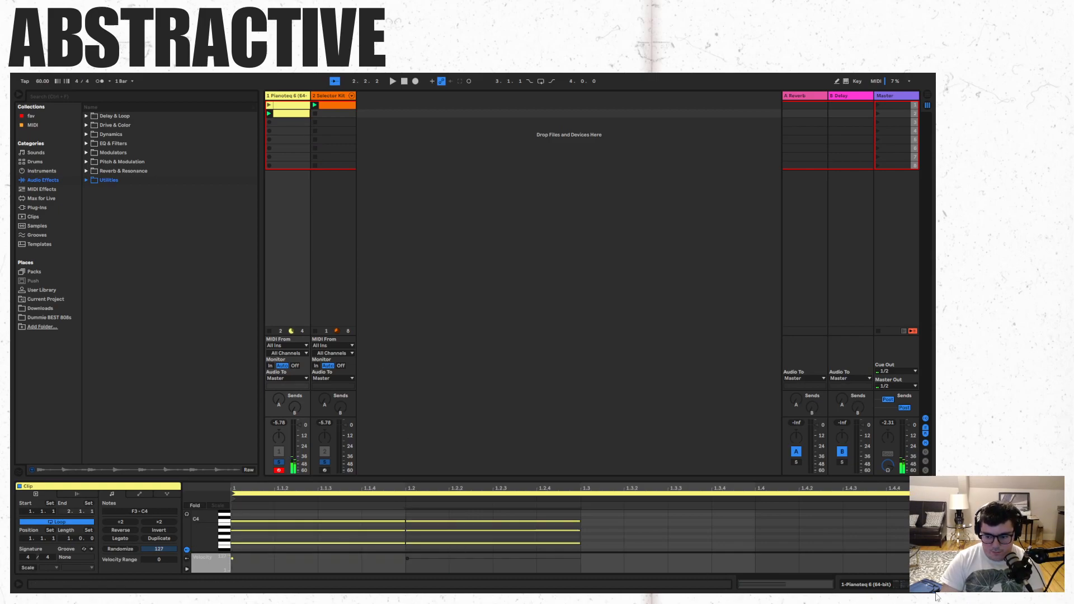
{"action": "key", "text": "super"}
{"action": "left_click", "coordinate": [637, 516]}
{"action": "mouse_move", "coordinate": [595, 547]}
{"action": "left_mouse_down"}
{"action": "mouse_move", "coordinate": [527, 515]}
{"action": "mouse_move", "coordinate": [593, 532]}
{"action": "mouse_move", "coordinate": [914, 524]}
{"action": "mouse_move", "coordinate": [899, 522]}
{"action": "left_mouse_up"}
{"action": "left_click_drag", "start_coordinate": [766, 494], "coordinate": [880, 487]}
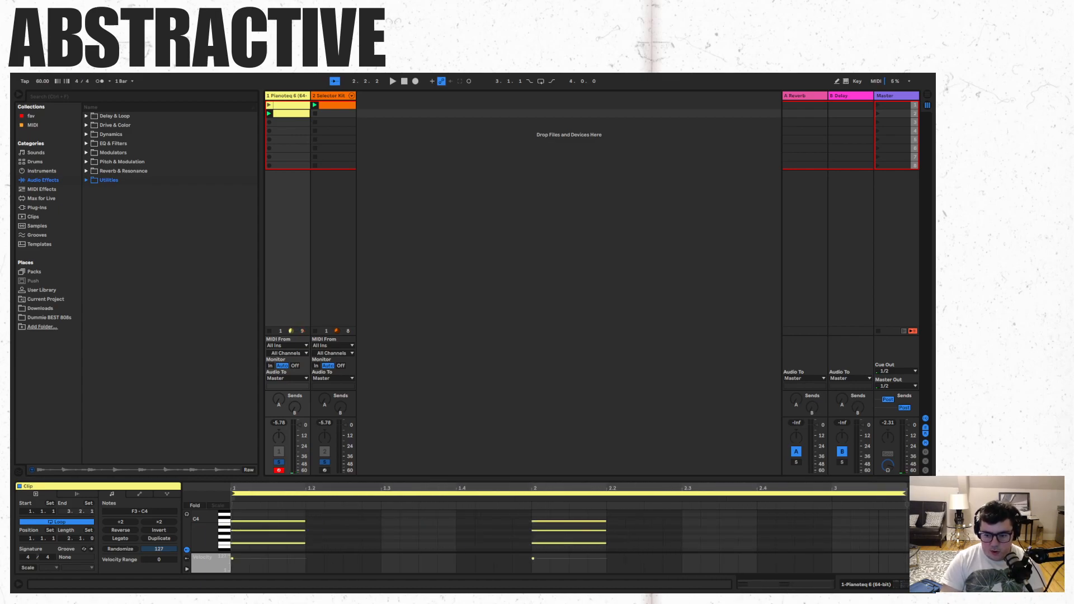
{"action": "left_click", "coordinate": [441, 526]}
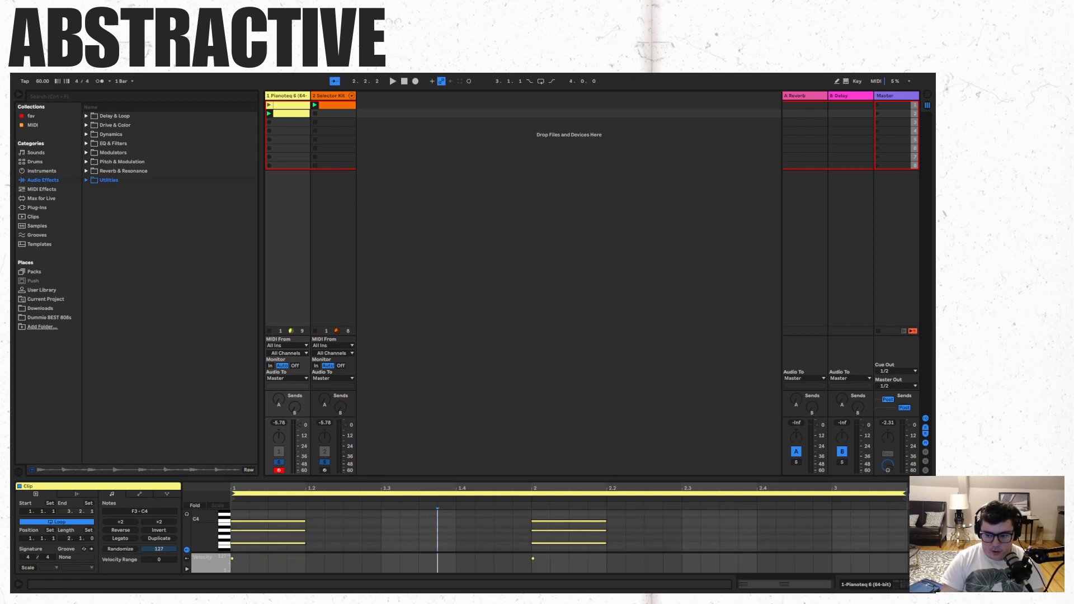
{"action": "left_click_drag", "start_coordinate": [905, 494], "coordinate": [839, 497]}
- Lower the notes of the bar 2 chord to E3, G3 and B3
{"action": "mouse_move", "coordinate": [617, 547]}
{"action": "left_mouse_down"}
{"action": "mouse_move", "coordinate": [583, 519]}
{"action": "mouse_move", "coordinate": [575, 539]}
{"action": "left_mouse_up"}
{"action": "key", "text": "Down"}
{"action": "left_click", "coordinate": [636, 528]}
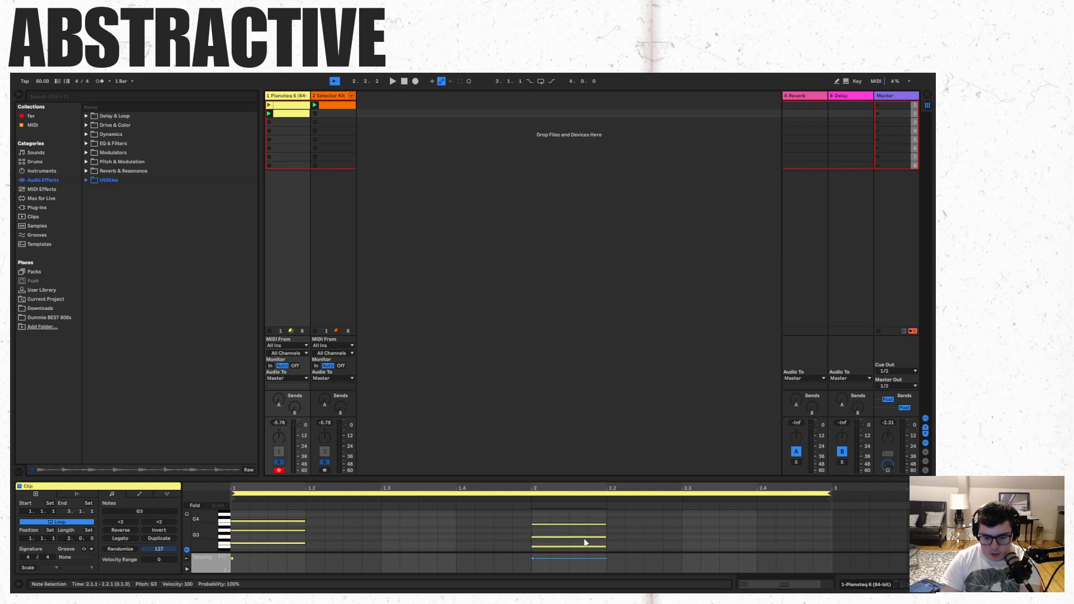
{"action": "left_click", "coordinate": [679, 553]}
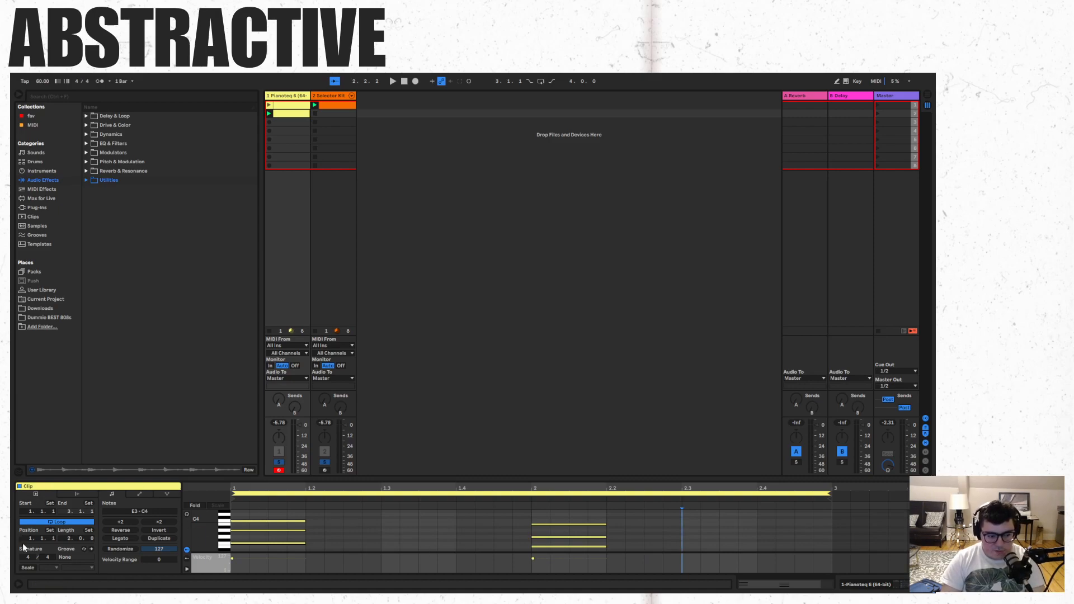
- Turn on the clip's scale and set it to F#/Gb Locrian
{"action": "left_click", "coordinate": [27, 568]}
{"action": "left_click", "coordinate": [41, 568]}
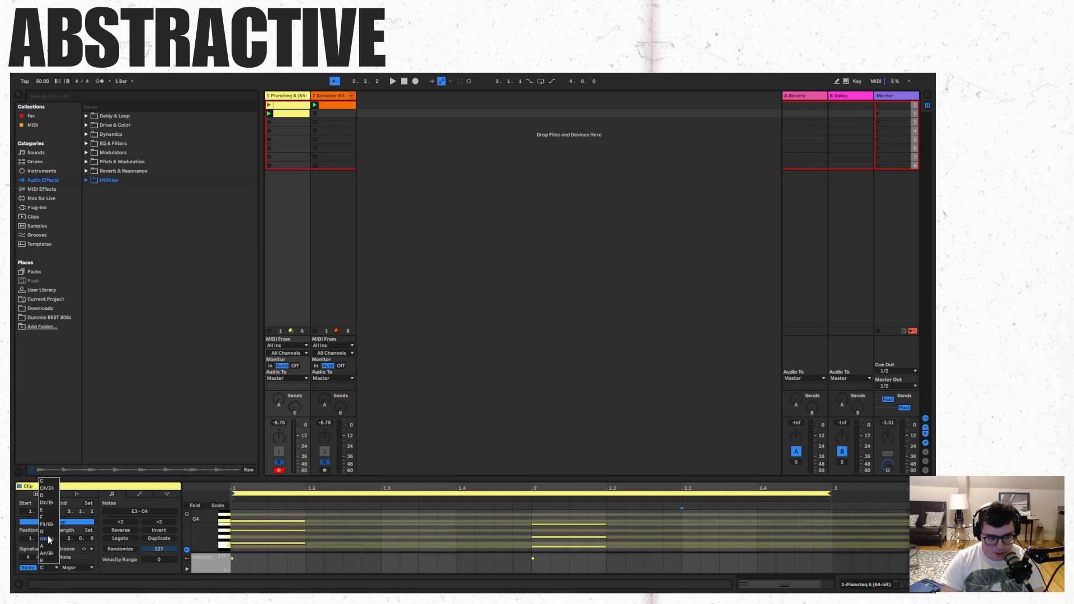
{"action": "left_click", "coordinate": [49, 539]}
{"action": "left_click", "coordinate": [76, 567]}
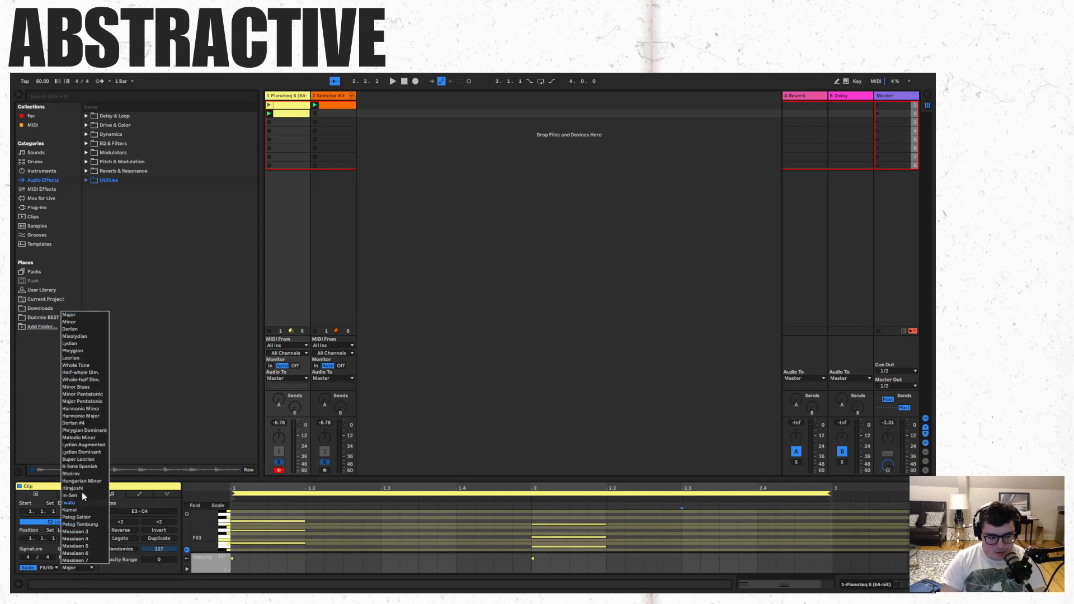
{"action": "left_click", "coordinate": [88, 358]}
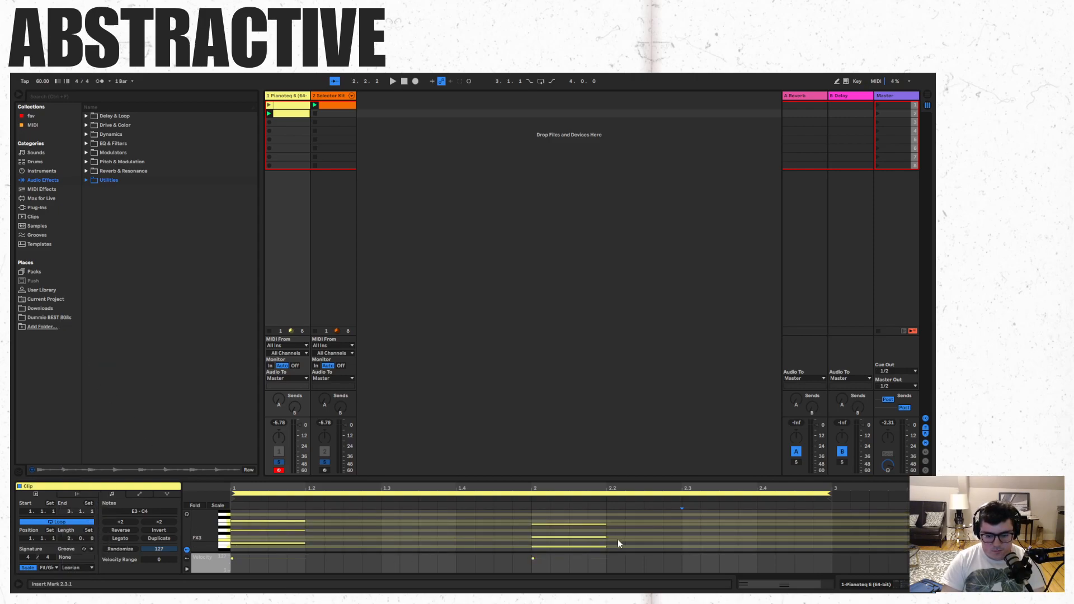
- Raise the lowest note of the bar 1 chord to F#3 and audition the two-chord clip
{"action": "left_click", "coordinate": [302, 542]}
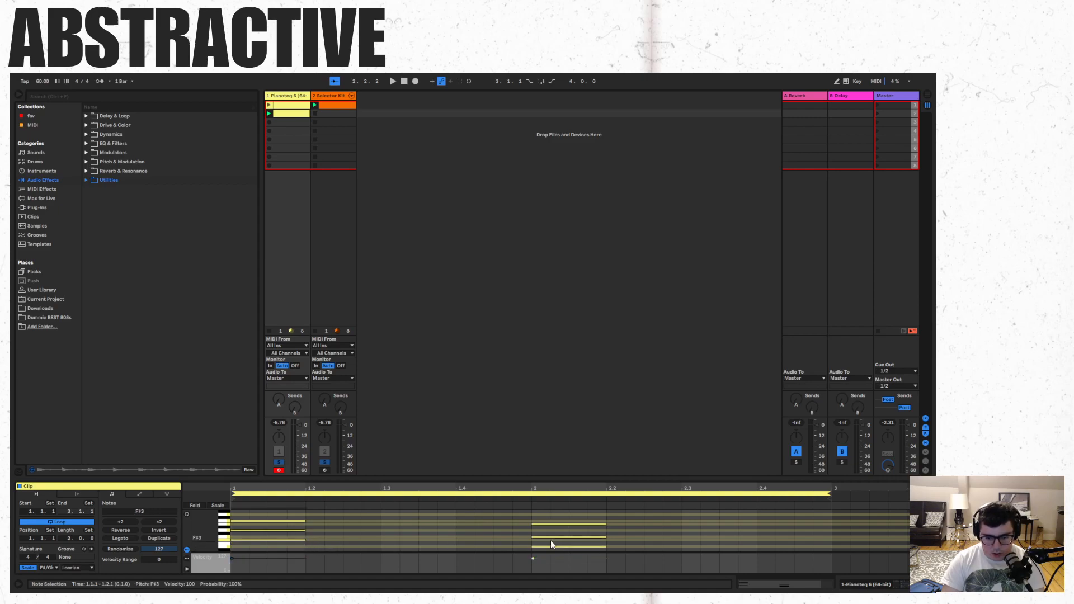
{"action": "key", "text": "space"}
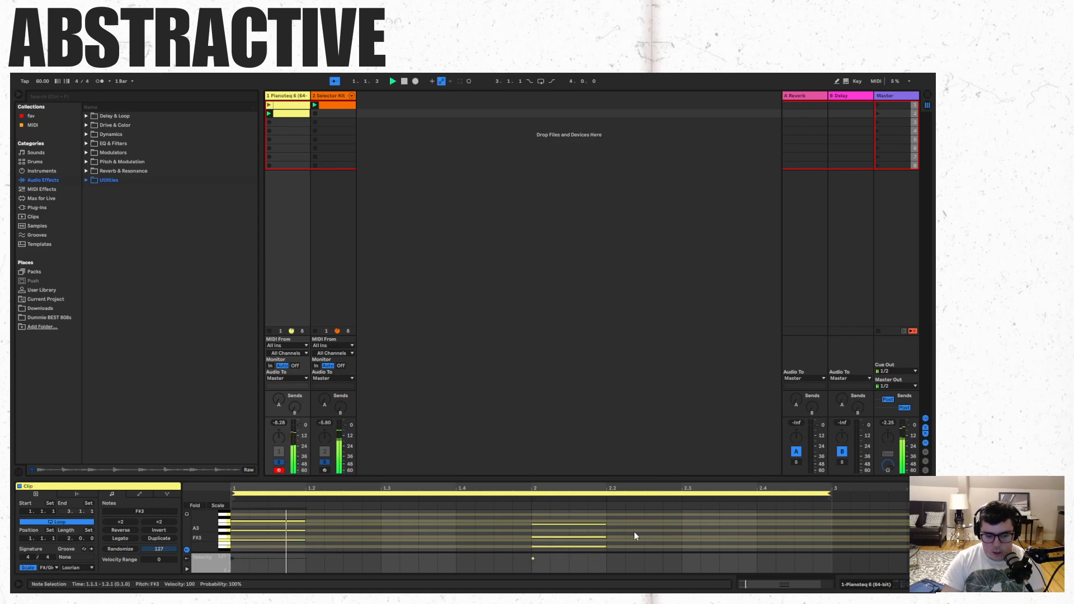
{"action": "left_click", "coordinate": [681, 523]}
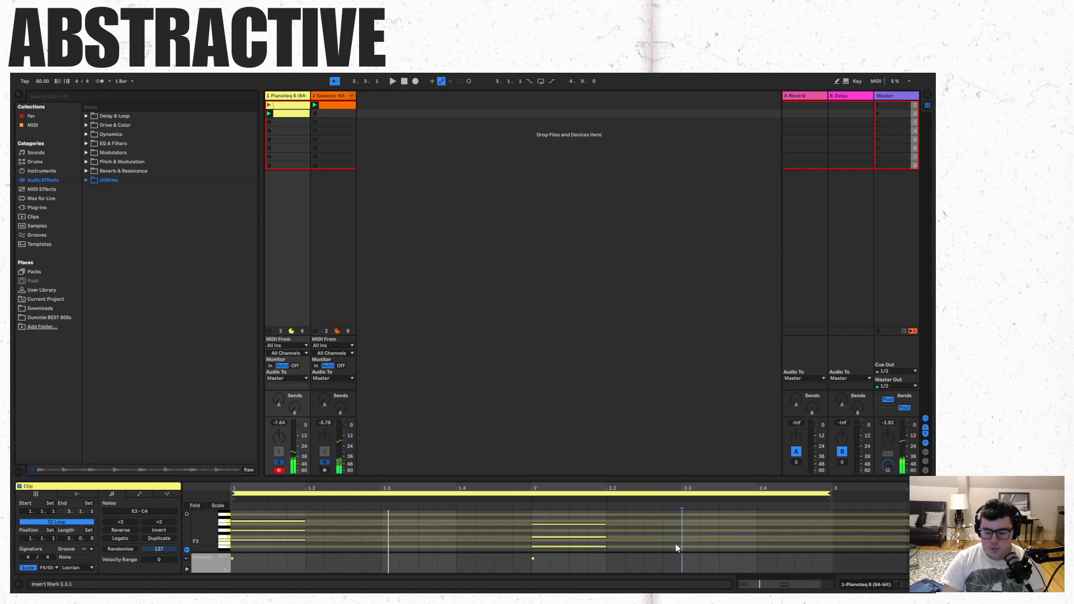
{"action": "key", "text": "space"}
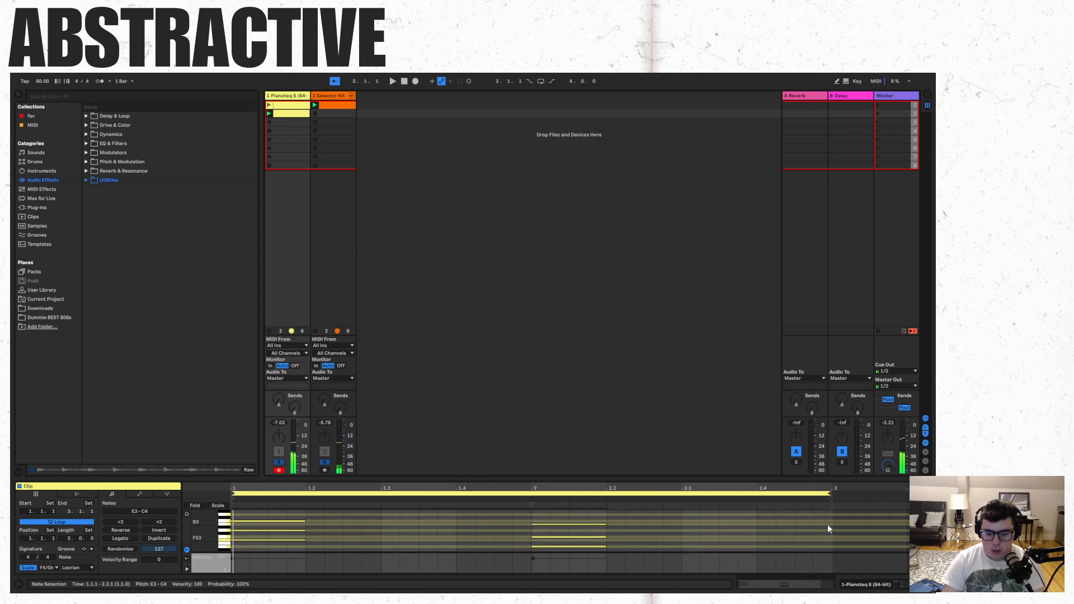
- Duplicate both chords after the existing ones and extend the clip loop to end at 4.2.1
{"action": "key", "text": "ctrl+d"}
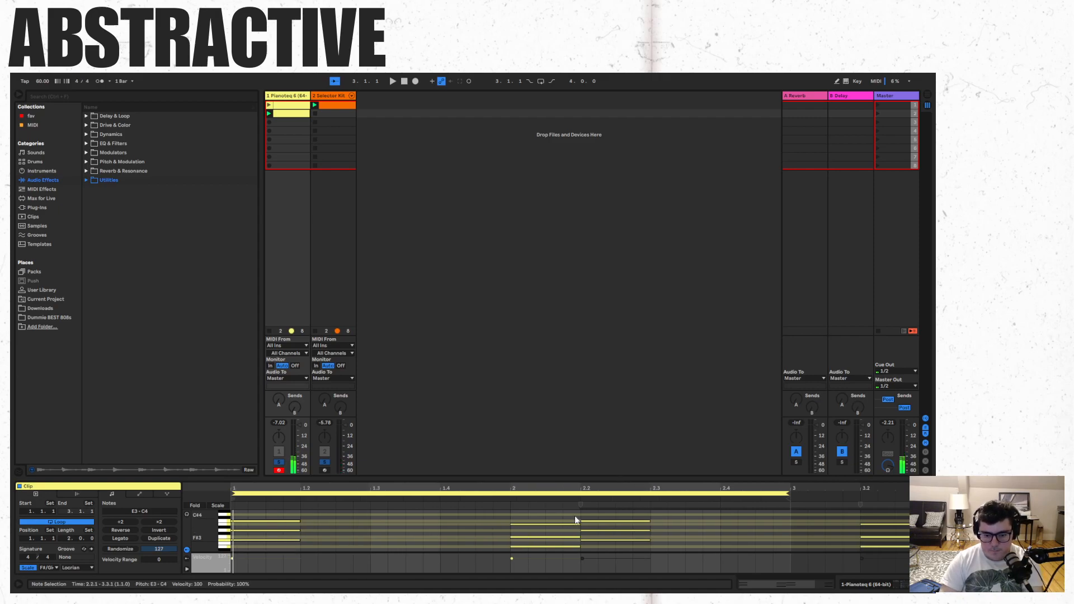
{"action": "key", "text": "space"}
{"action": "left_click_drag", "start_coordinate": [789, 494], "coordinate": [875, 493]}
{"action": "left_click_drag", "start_coordinate": [677, 488], "coordinate": [745, 487]}
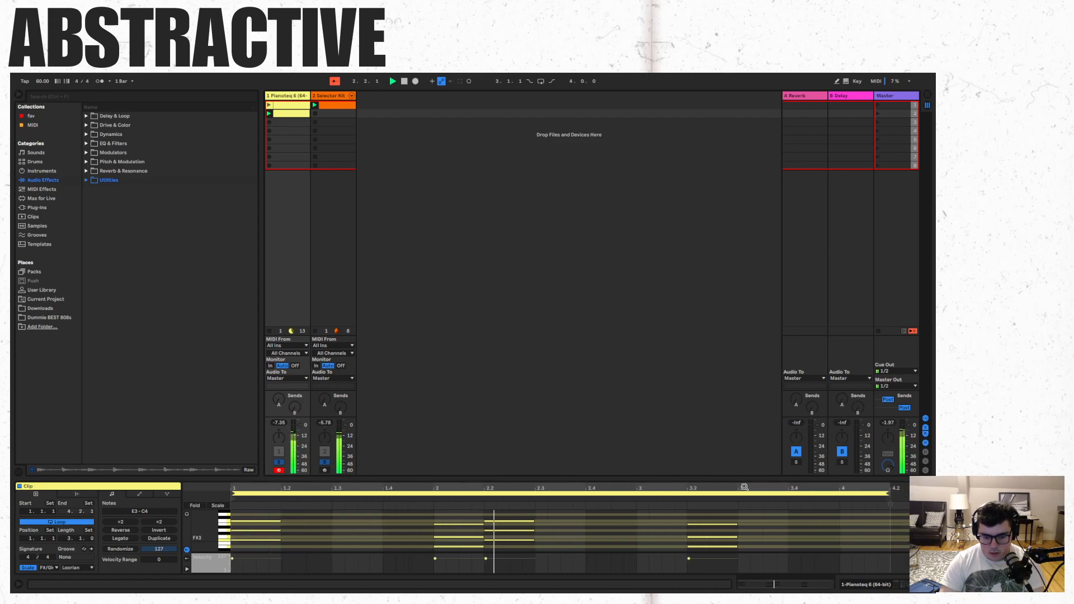
- Stop playback and move the duplicated chords so they start on the first beats of bars 3 and 4
{"action": "key", "text": "space"}
{"action": "left_click_drag", "start_coordinate": [760, 551], "coordinate": [497, 513]}
{"action": "key", "text": "Right"}
{"action": "key", "text": "Right"}
{"action": "key", "text": "Right"}
{"action": "key", "text": "Right"}
{"action": "key", "text": "Right"}
{"action": "key", "text": "Right"}
{"action": "key", "text": "Right"}
{"action": "key", "text": "Right"}
{"action": "key", "text": "Right"}
{"action": "key", "text": "Right"}
{"action": "key", "text": "Right"}
{"action": "key", "text": "Right"}
{"action": "left_click", "coordinate": [697, 536]}
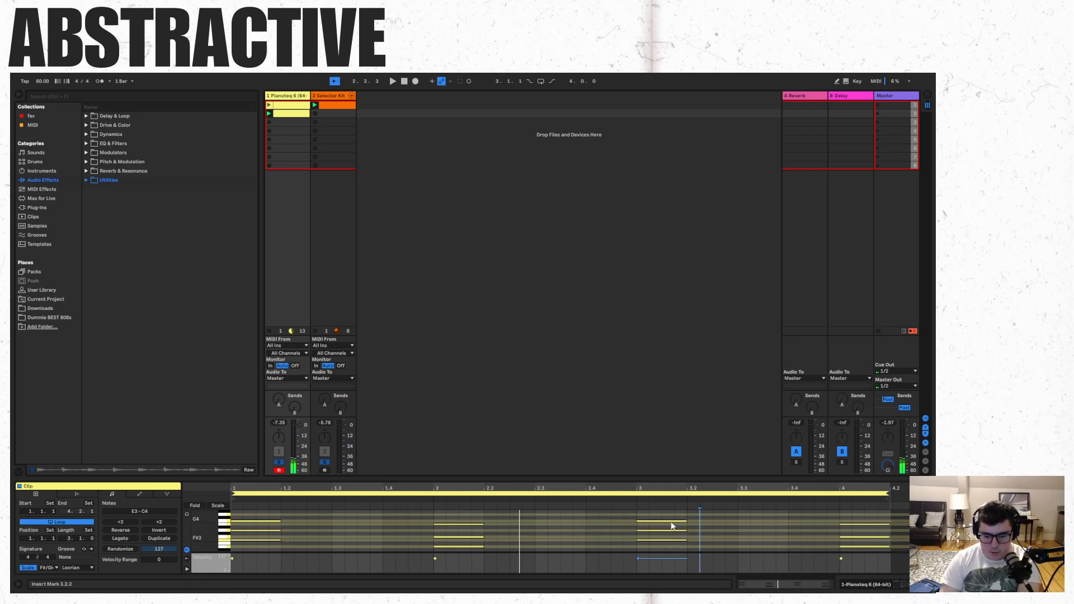
- Lower the bar 3 chord's top note to B3, move its lower notes down, and play the clip
{"action": "left_click", "coordinate": [677, 521]}
{"action": "key", "text": "Down"}
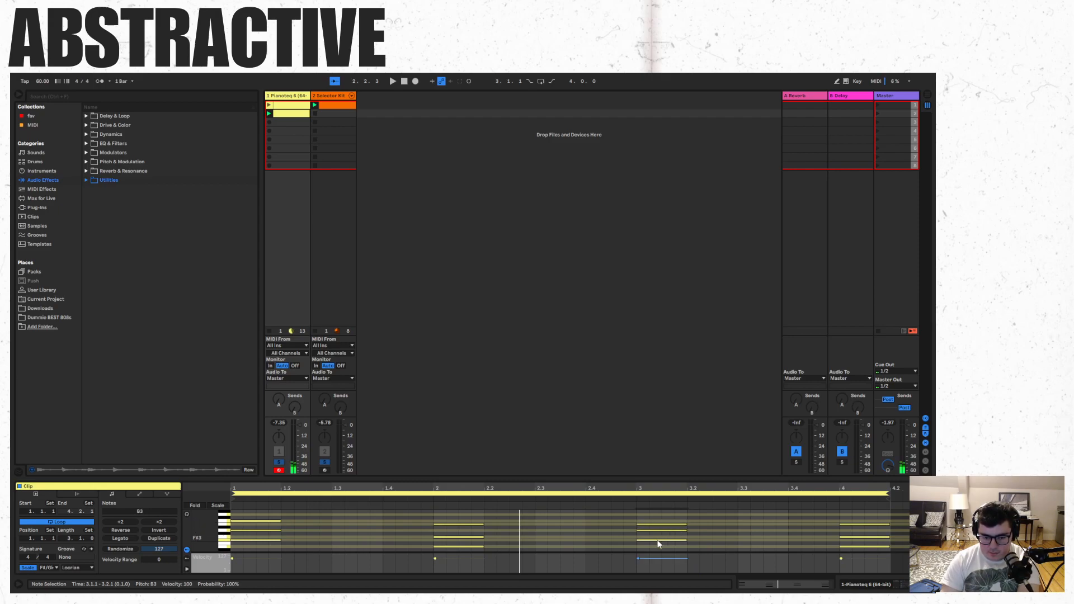
{"action": "key", "text": "Down"}
{"action": "left_click", "coordinate": [657, 534]}
{"action": "left_click", "coordinate": [655, 532]}
{"action": "left_click", "coordinate": [656, 535]}
{"action": "left_click_drag", "start_coordinate": [657, 530], "coordinate": [658, 543]}
{"action": "left_click", "coordinate": [623, 528]}
{"action": "key", "text": "space"}
- Turn Draw Mode back off and delete the chord in bar 4
{"action": "key", "text": "b"}
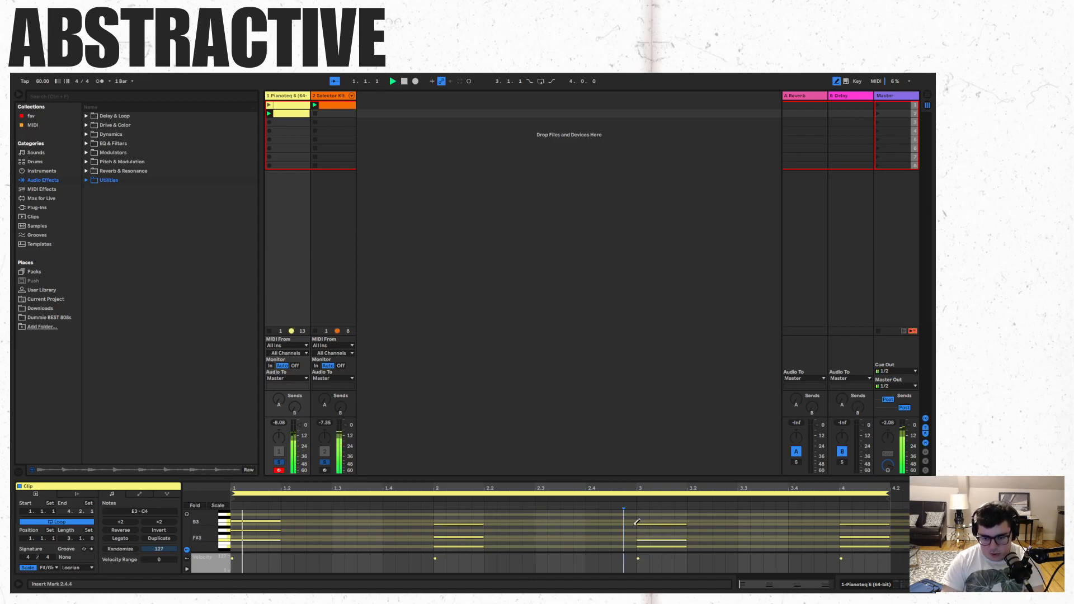
{"action": "right_click", "coordinate": [854, 515]}
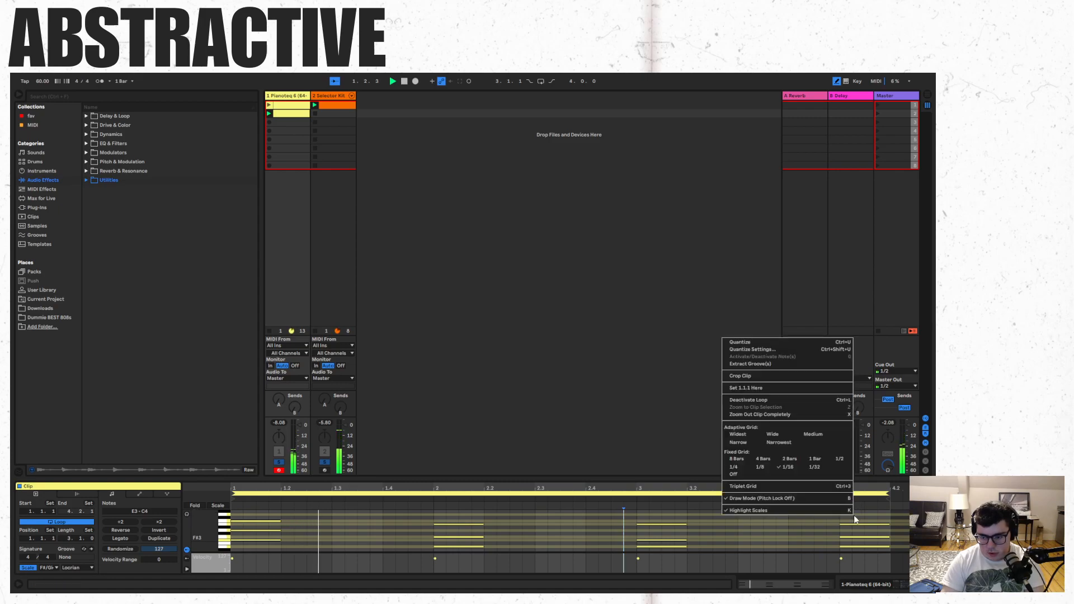
{"action": "left_click", "coordinate": [763, 498]}
{"action": "left_click_drag", "start_coordinate": [839, 513], "coordinate": [875, 565]}
{"action": "key", "text": "Delete"}
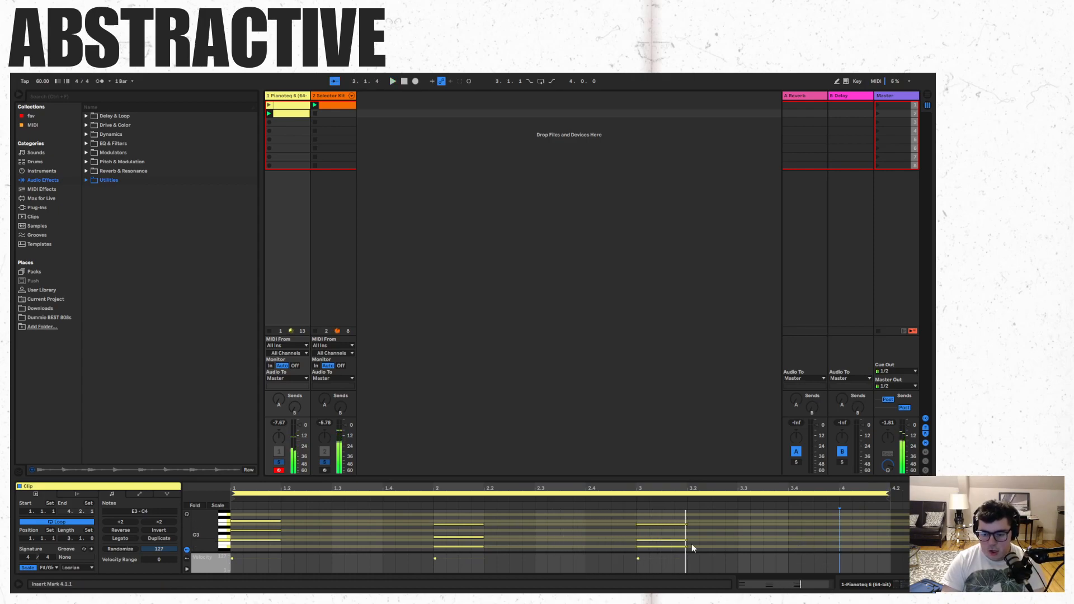
- Lower the bar 3 chord's top note to A3, raise the bar 2 chord's top note to C4, and play the clip
{"action": "left_click_drag", "start_coordinate": [674, 524], "coordinate": [676, 530]}
{"action": "left_click", "coordinate": [603, 520]}
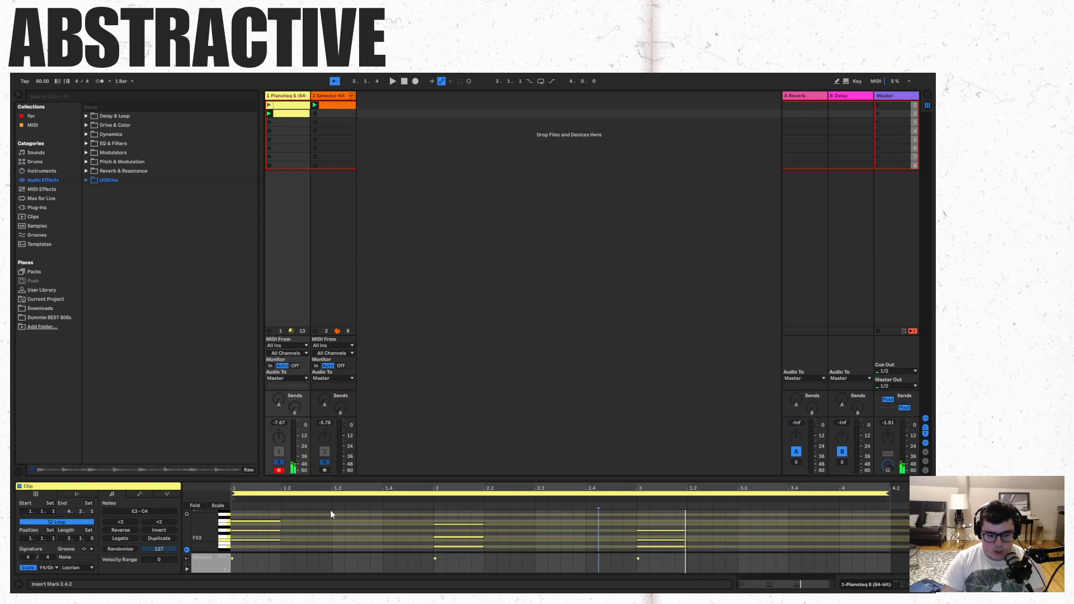
{"action": "left_click", "coordinate": [461, 525]}
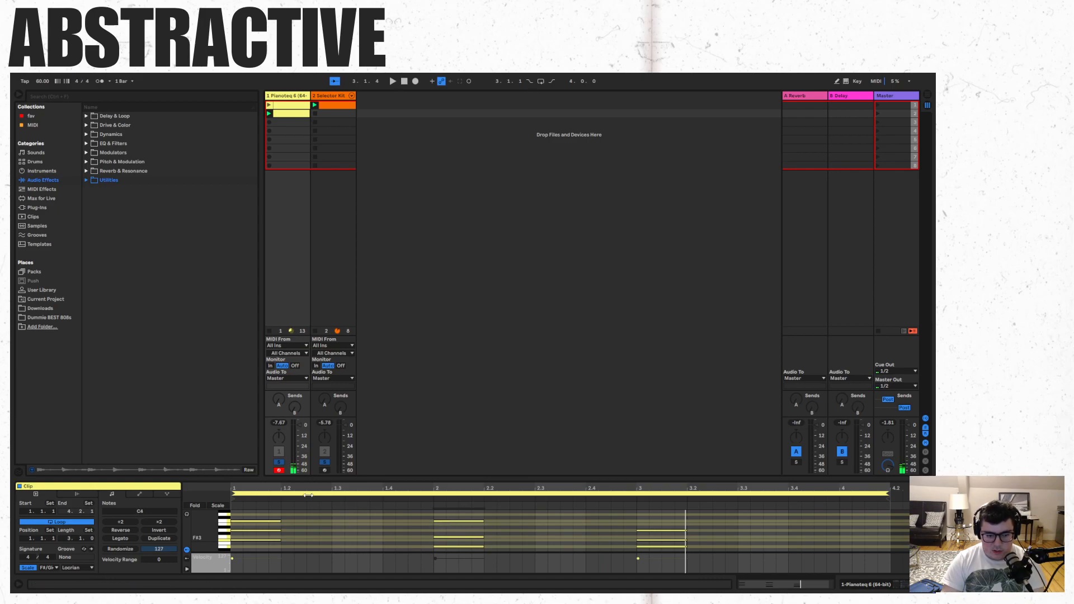
{"action": "left_click", "coordinate": [233, 502]}
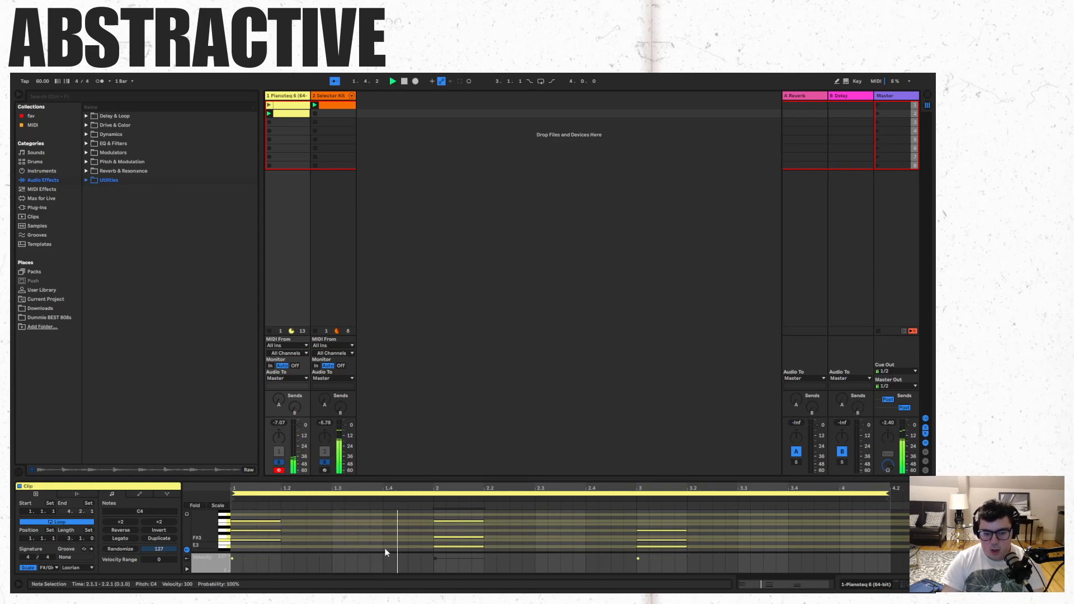
- Revoice the bar 3 chord upward to F#3, A3 and B3 and audition the clip
{"action": "left_click", "coordinate": [673, 515]}
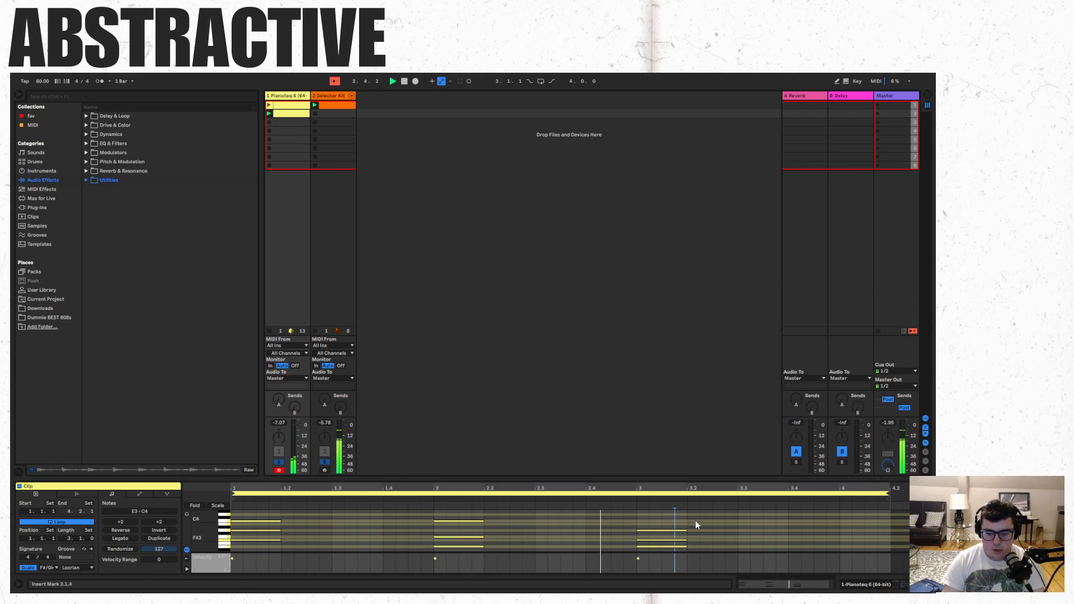
{"action": "key", "text": "space"}
{"action": "left_click_drag", "start_coordinate": [682, 529], "coordinate": [655, 537]}
{"action": "key", "text": "Up"}
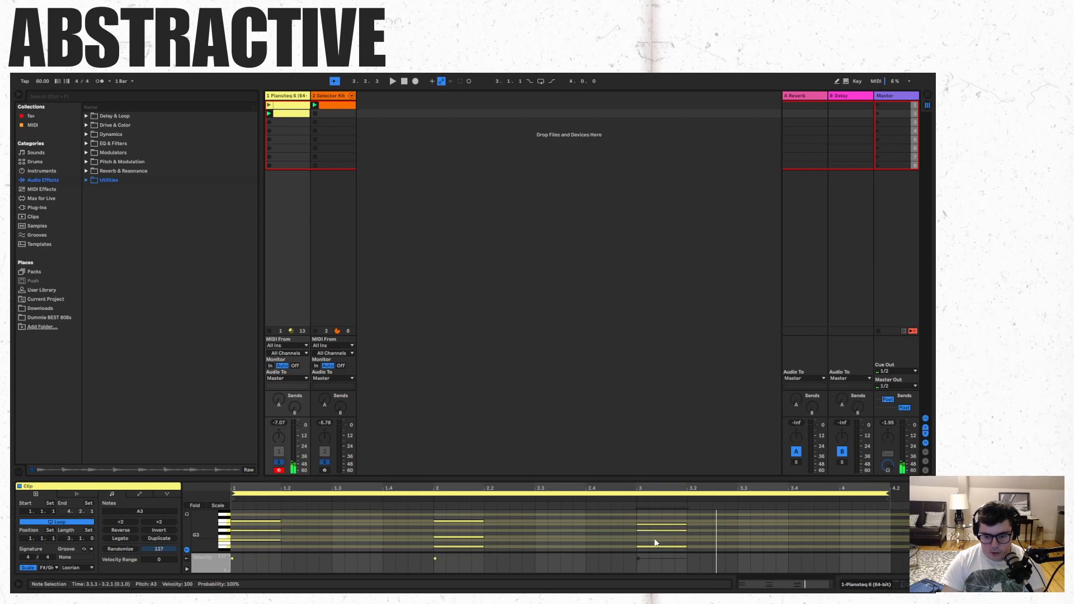
{"action": "left_click_drag", "start_coordinate": [653, 547], "coordinate": [652, 539]}
{"action": "left_click", "coordinate": [585, 537]}
{"action": "key", "text": "space"}
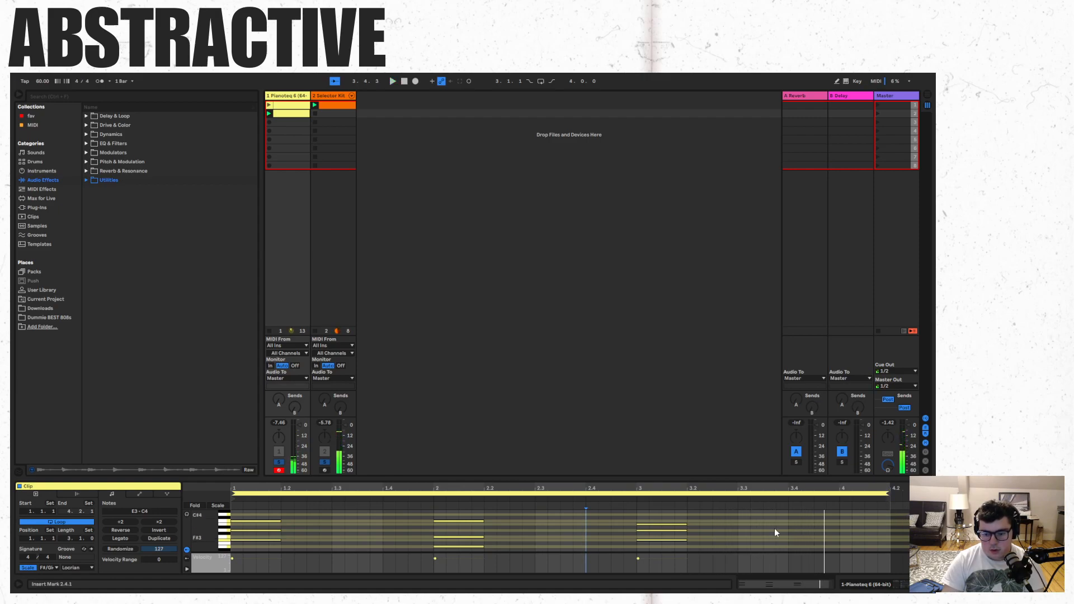
- Copy the bar 3 chord to the start of bar 4 and lower its notes so A3 is on top
{"action": "left_click_drag", "start_coordinate": [726, 519], "coordinate": [621, 562]}
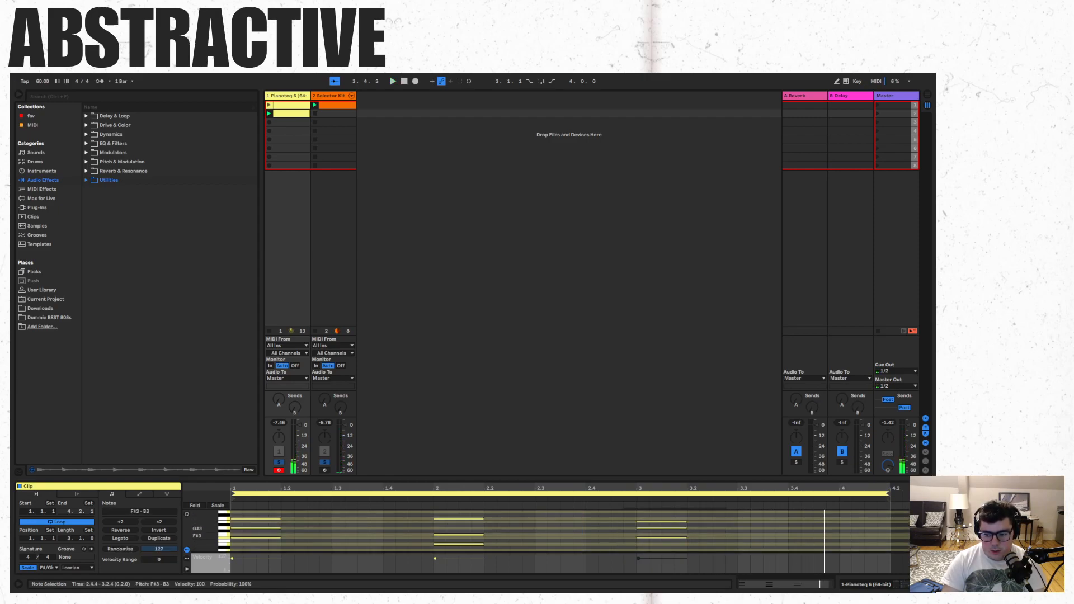
{"action": "key", "text": "ctrl+v"}
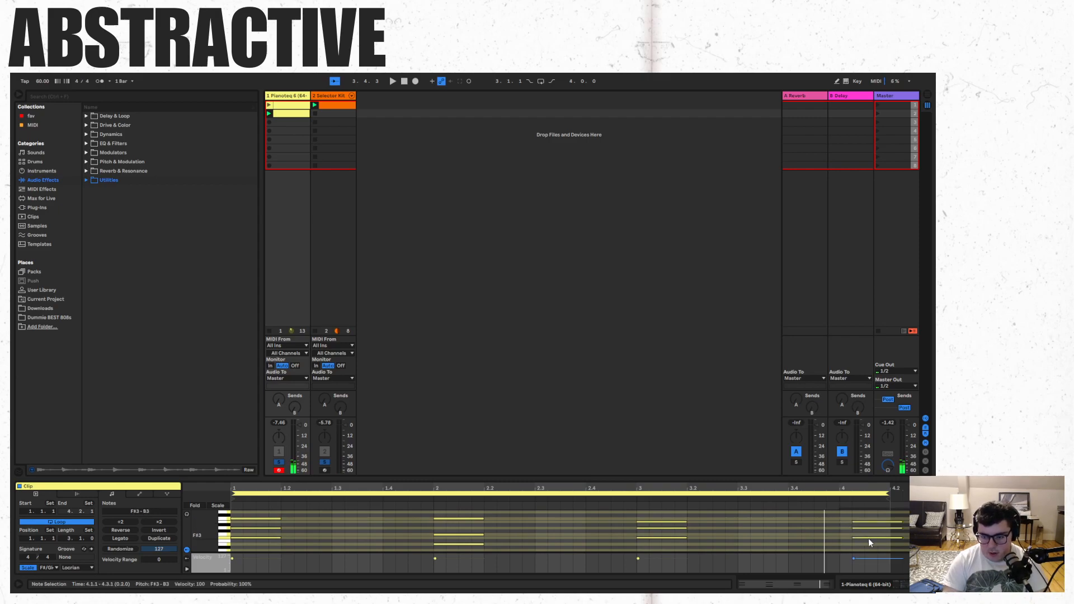
{"action": "key", "text": "Right"}
{"action": "left_click", "coordinate": [851, 525]}
{"action": "left_click", "coordinate": [851, 528]}
{"action": "left_click_drag", "start_coordinate": [850, 539], "coordinate": [848, 530]}
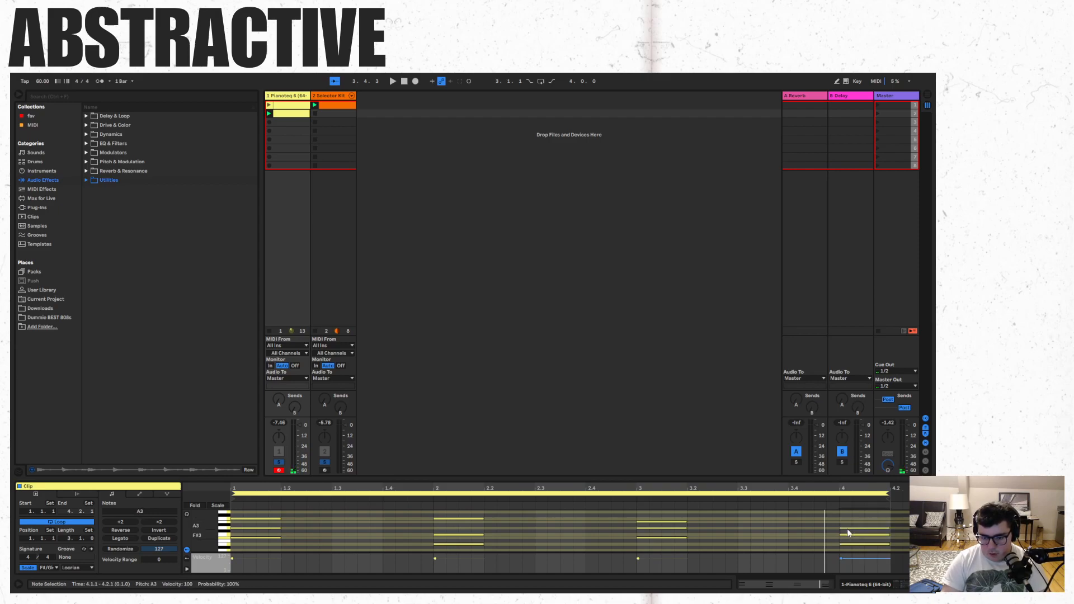
- Play the chord clip and extend its loop length to four bars
{"action": "left_click", "coordinate": [633, 546]}
{"action": "key", "text": "space"}
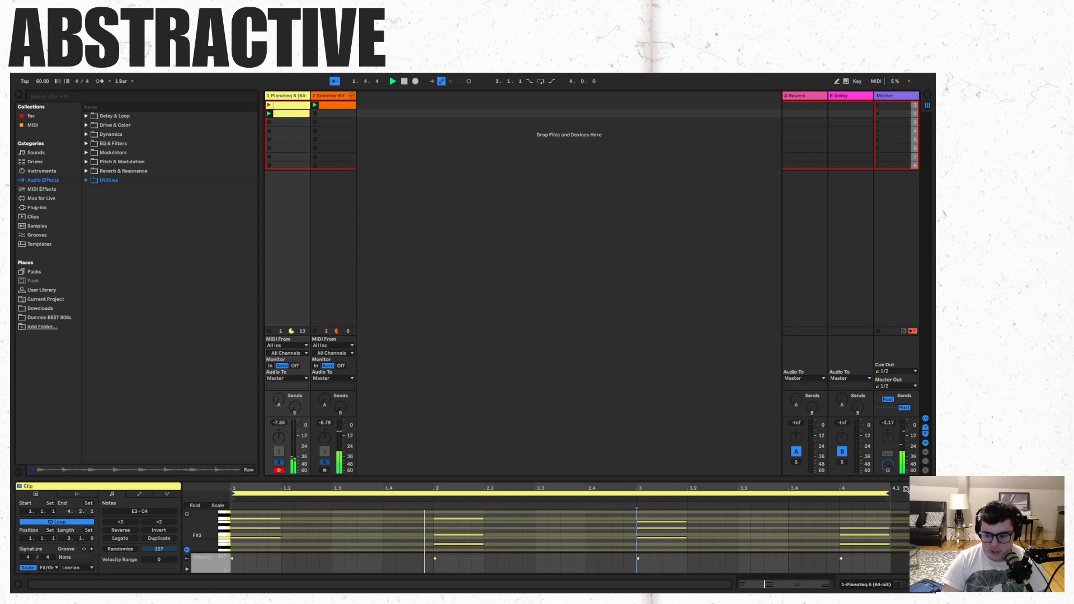
{"action": "left_click_drag", "start_coordinate": [925, 494], "coordinate": [843, 493]}
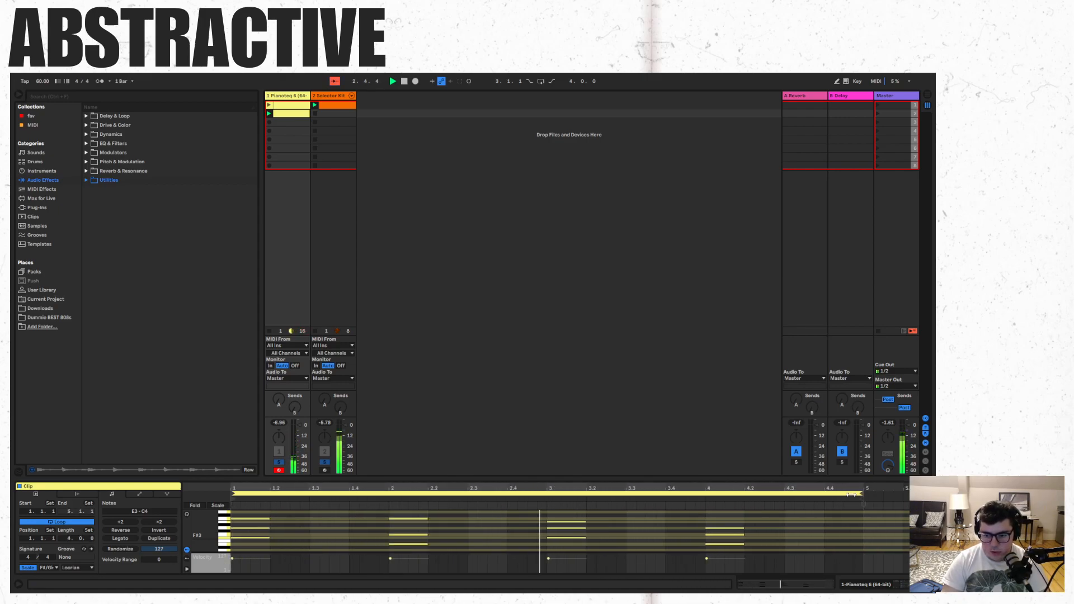
- Turn off solo on the Pianoteq and Selector Kit tracks, then restart playback of the set
{"action": "left_click", "coordinate": [814, 537]}
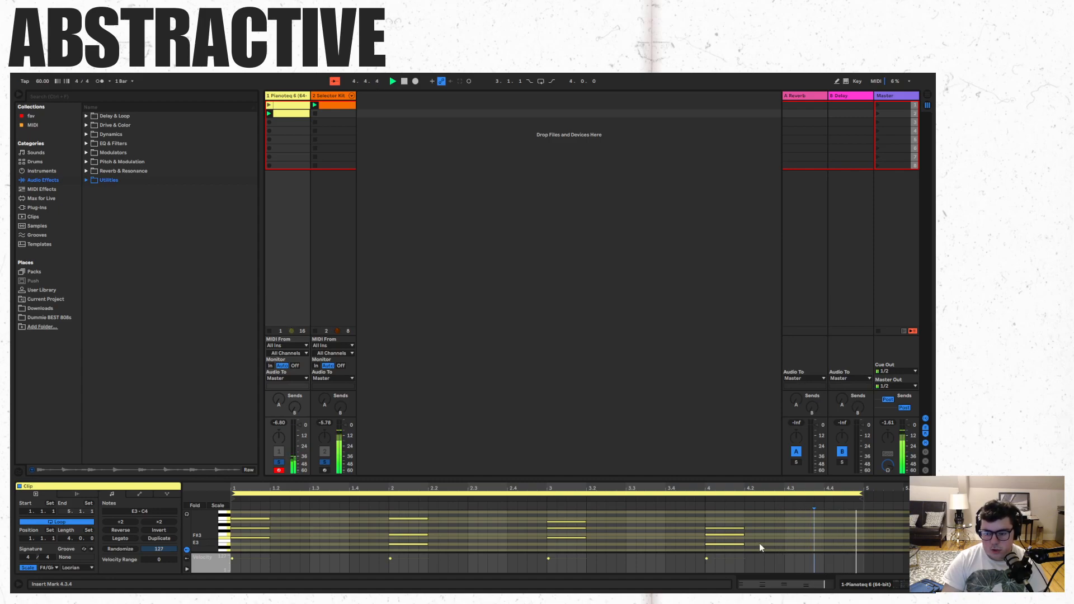
{"action": "key", "text": "space"}
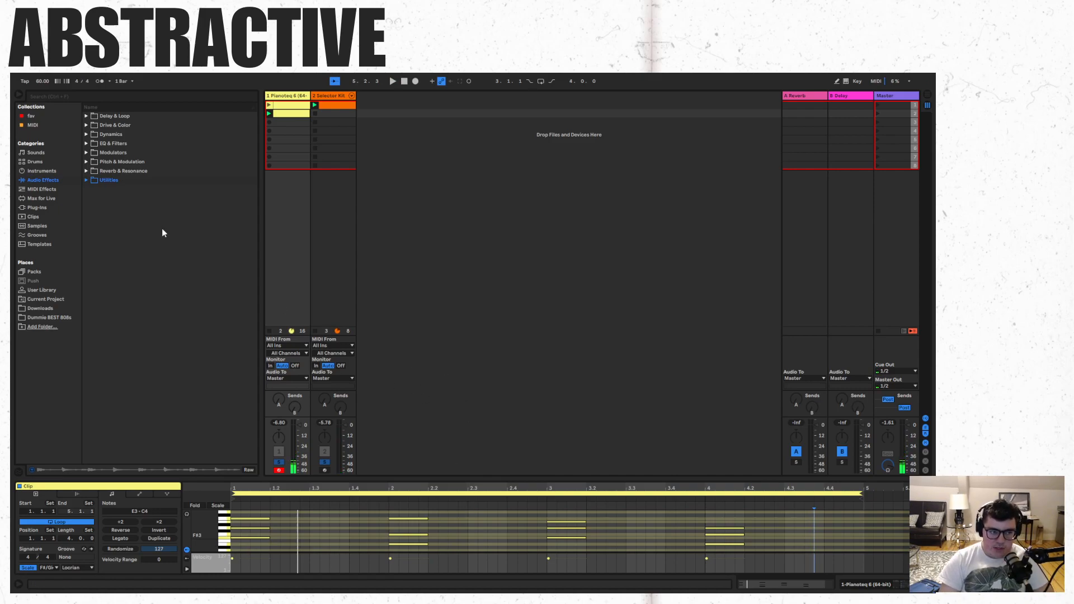
{"action": "left_click", "coordinate": [325, 462]}
{"action": "key", "text": "space"}
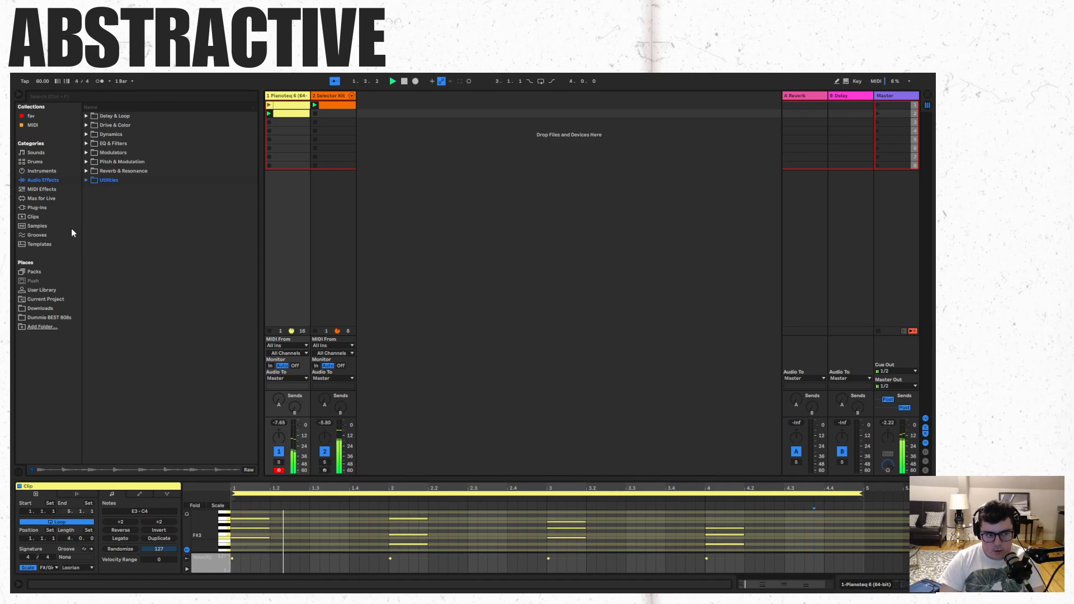
- Insert an audio track after Selector Kit, group it, and add two more audio tracks inside the group
{"action": "left_click", "coordinate": [341, 94]}
{"action": "key", "text": "Tab"}
{"action": "key", "text": "Tab"}
{"action": "right_click", "coordinate": [389, 118]}
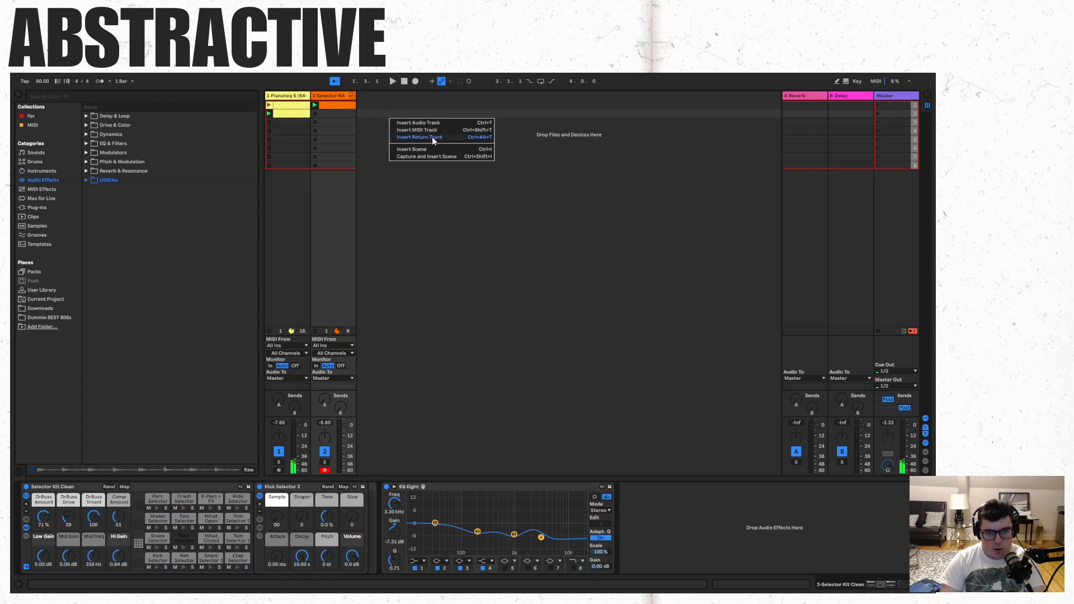
{"action": "left_click", "coordinate": [432, 124]}
{"action": "right_click", "coordinate": [391, 97]}
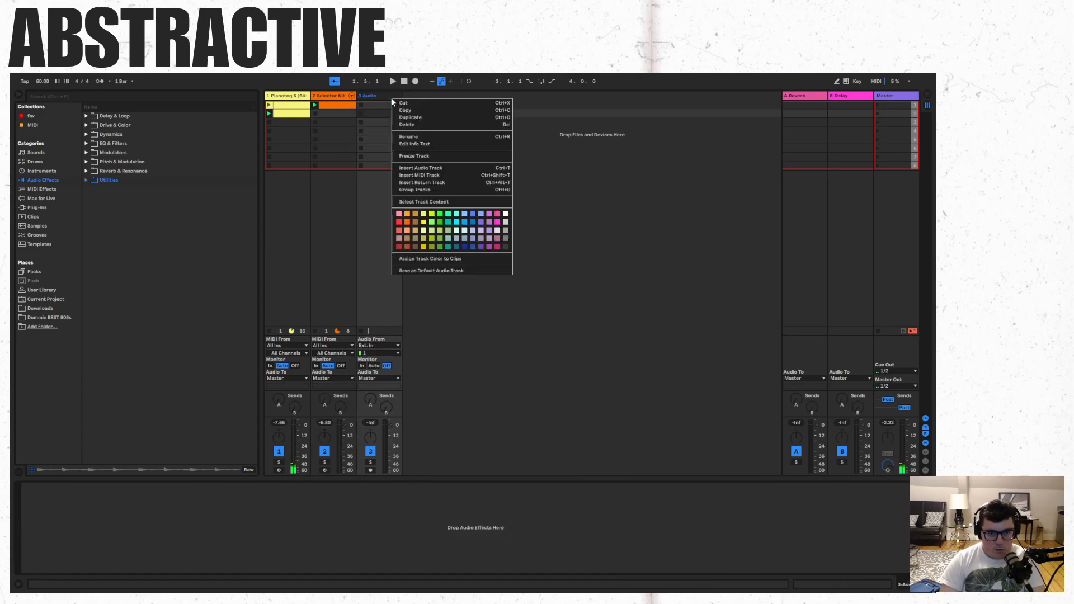
{"action": "left_click", "coordinate": [416, 189]}
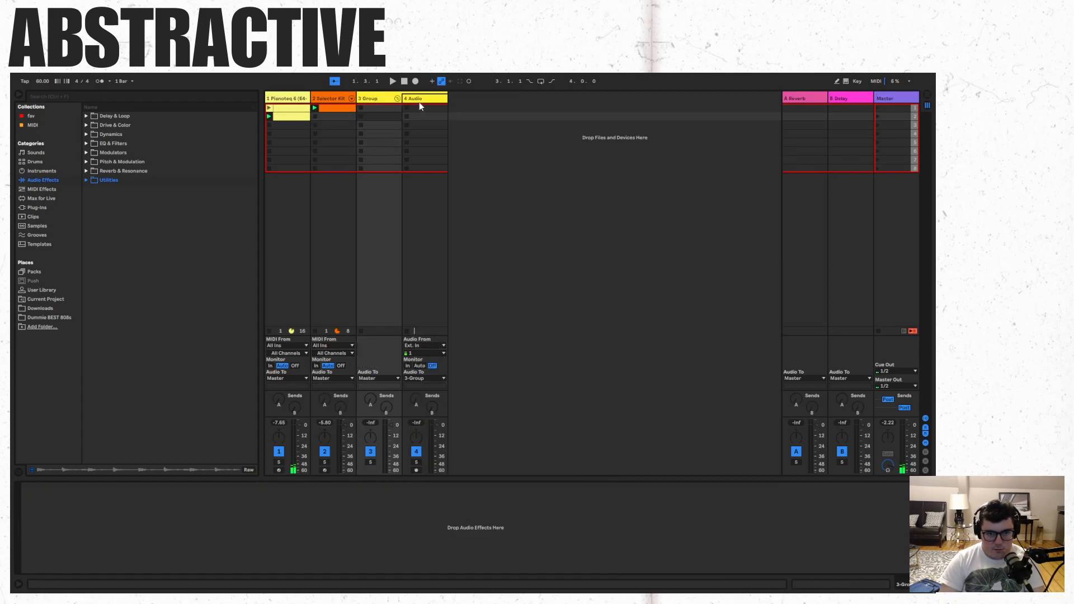
{"action": "key", "text": "ctrl+t"}
{"action": "key", "text": "ctrl+t"}
- Solo the Pianoteq track and place its four-bar chord clip at bar 1 of the track in the arrangement
{"action": "left_click", "coordinate": [334, 98]}
{"action": "key", "text": "Tab"}
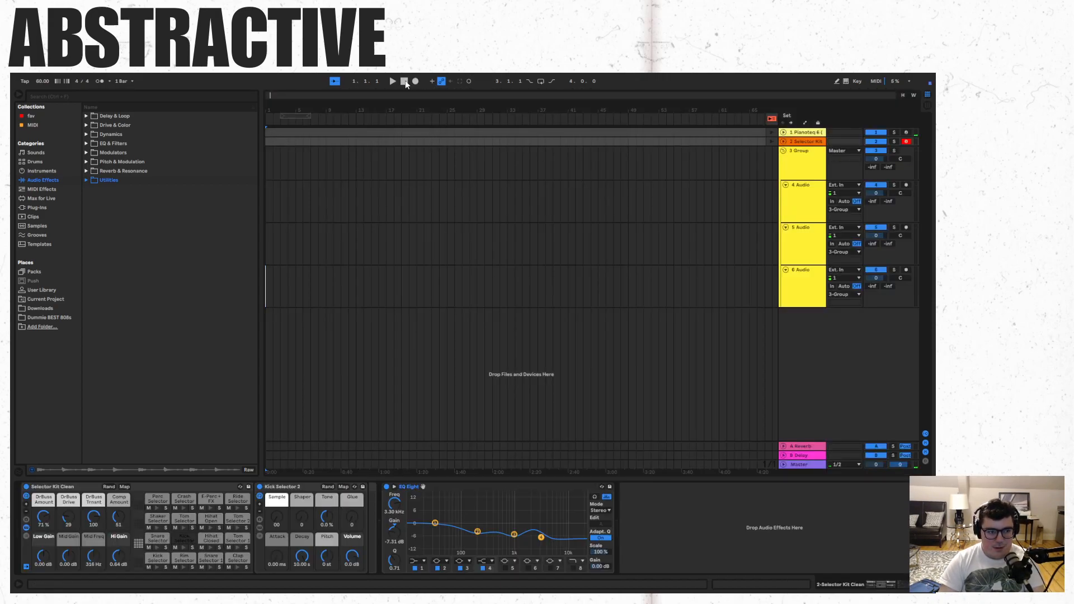
{"action": "left_click", "coordinate": [23, 162]}
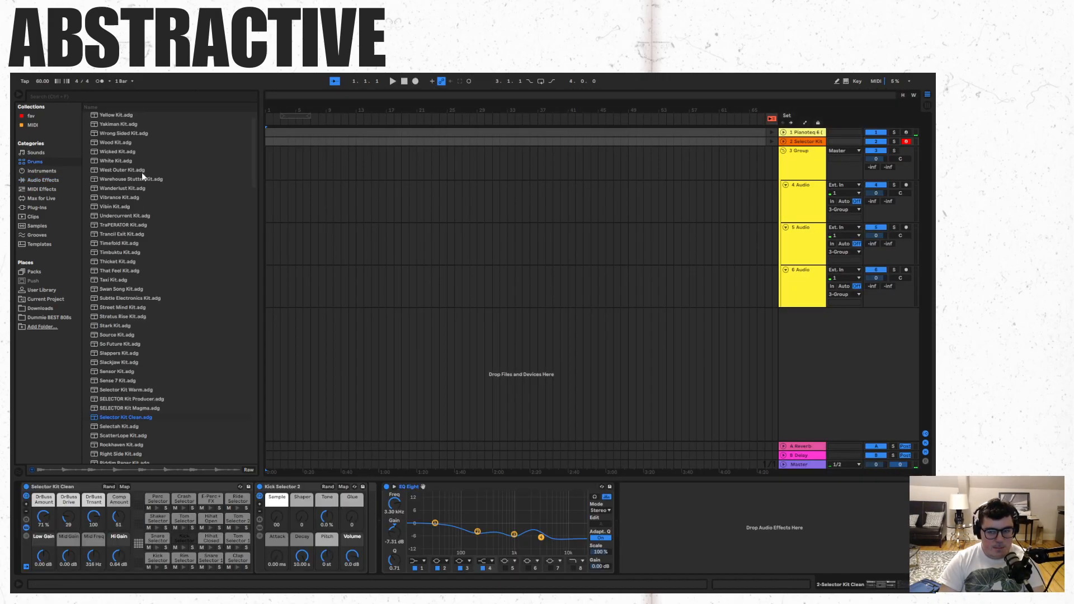
{"action": "left_click", "coordinate": [894, 132]}
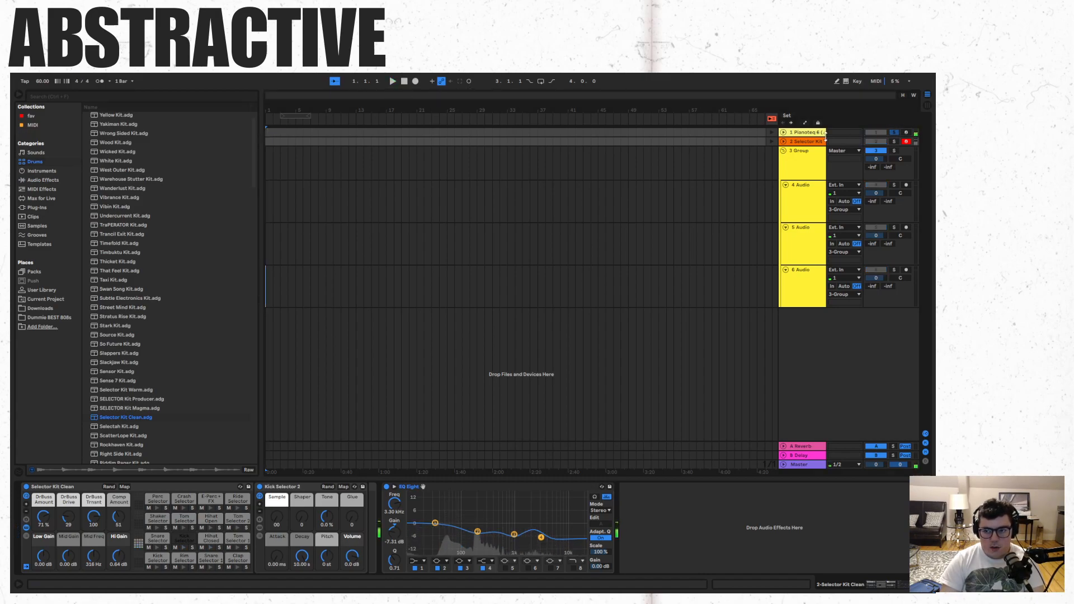
{"action": "key", "text": "Tab"}
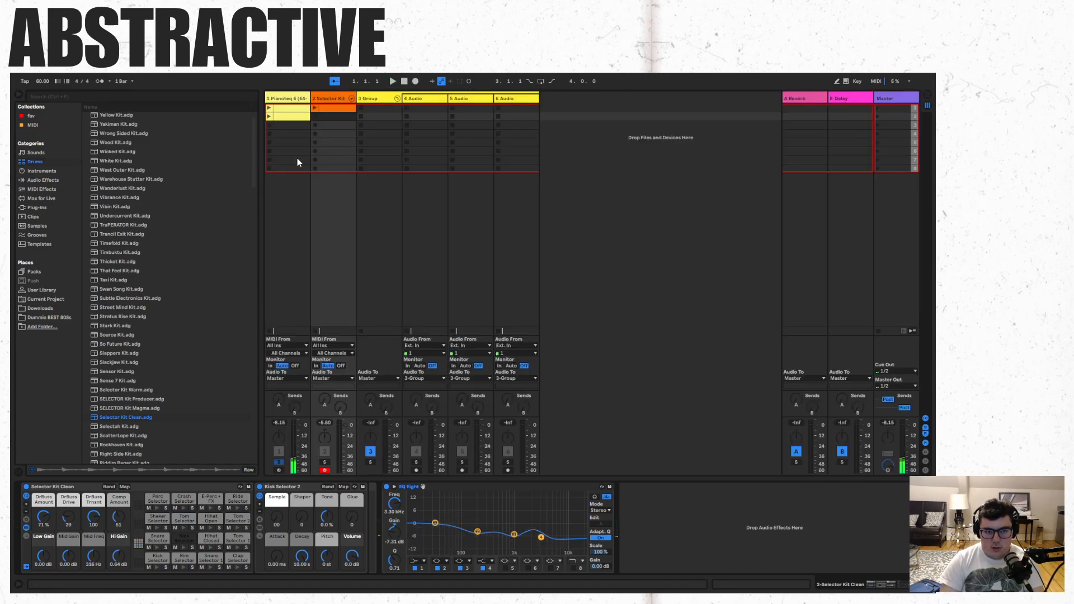
{"action": "left_click", "coordinate": [299, 110]}
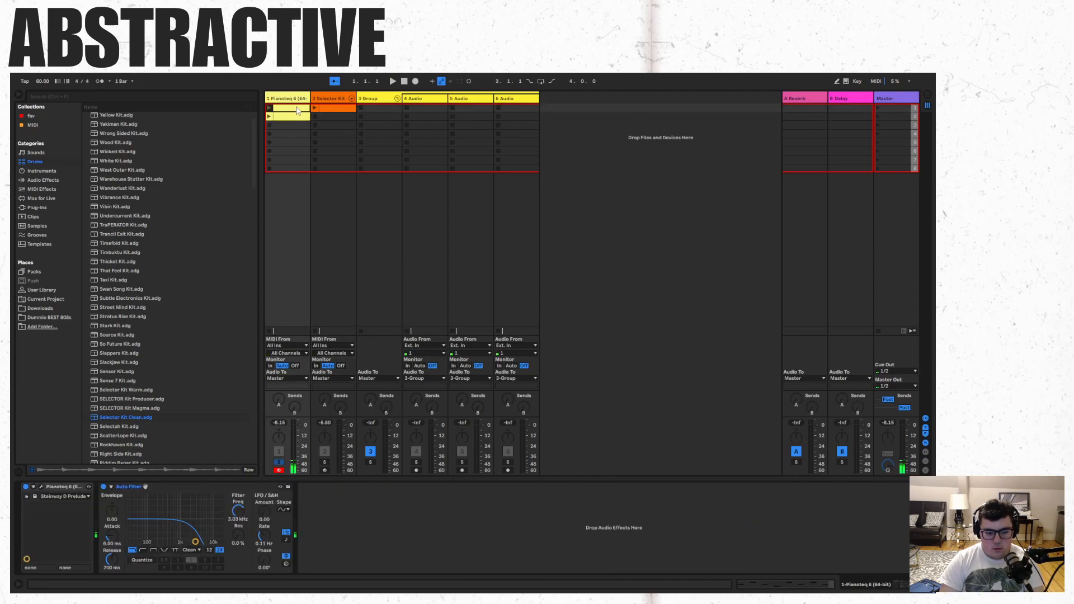
{"action": "key", "text": "Tab"}
{"action": "left_click", "coordinate": [294, 134]}
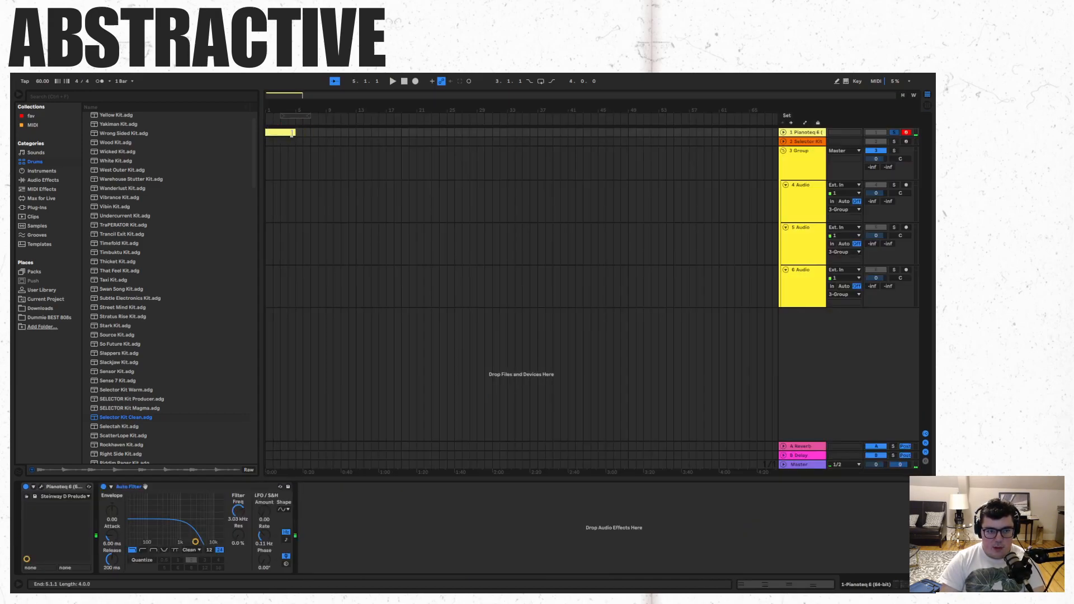
- Place the one-bar Pianoteq clip at bar 1 on a new arrangement track and move that track directly below the first Pianoteq track
{"action": "key", "text": "Tab"}
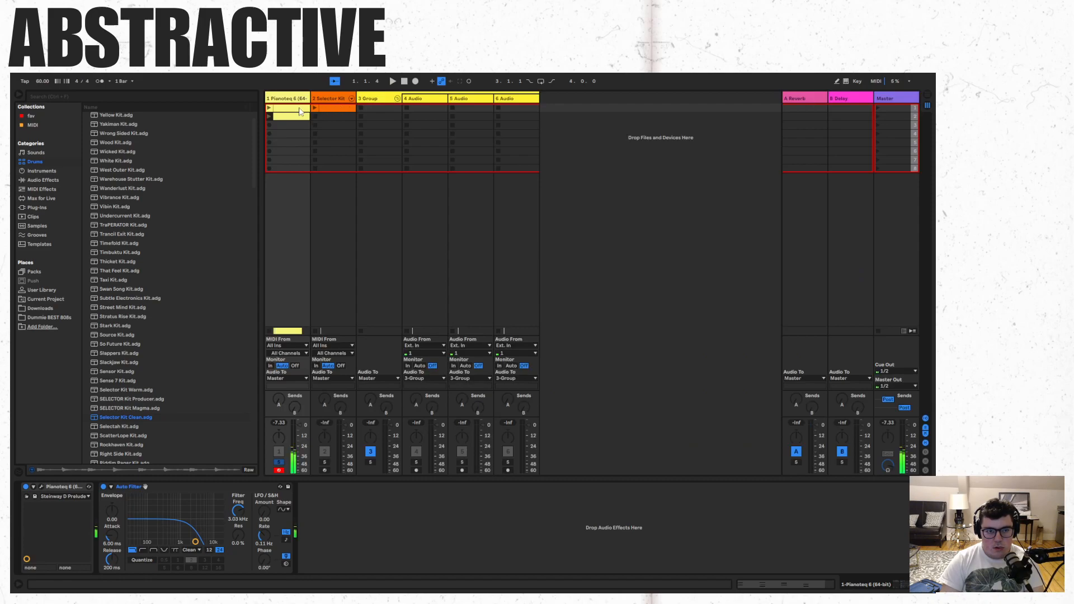
{"action": "left_click", "coordinate": [301, 111]}
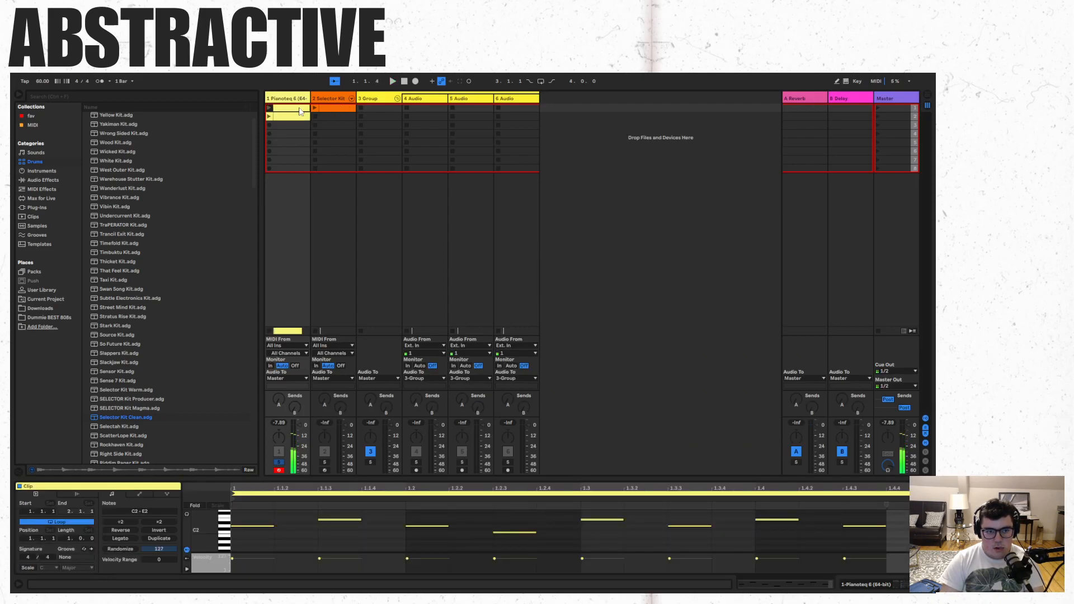
{"action": "left_click_drag", "start_coordinate": [300, 111], "coordinate": [338, 162]}
{"action": "key", "text": "Tab"}
{"action": "left_click_drag", "start_coordinate": [267, 166], "coordinate": [269, 314]}
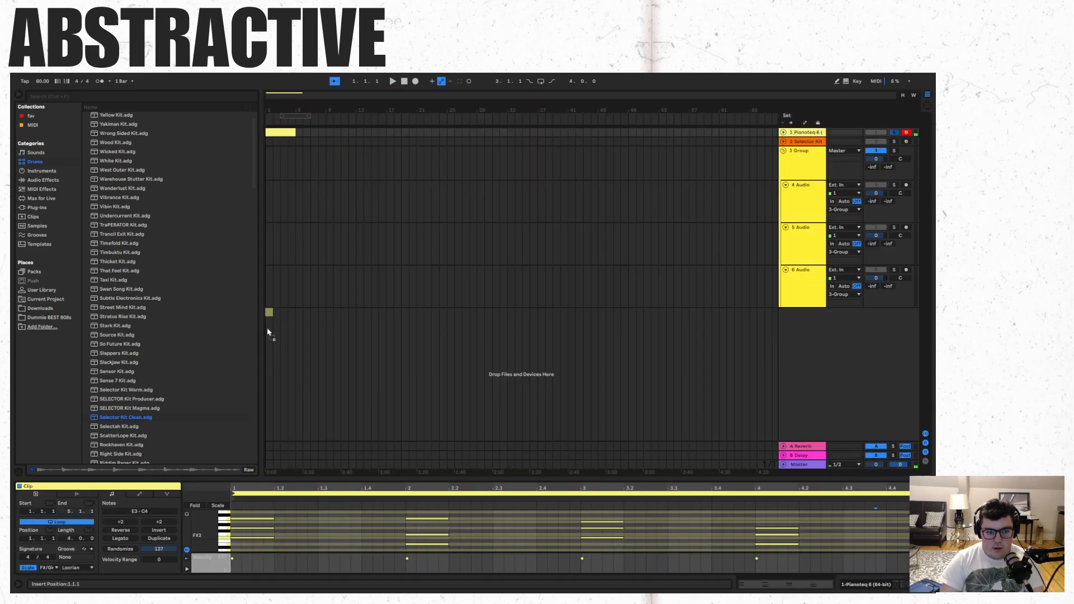
{"action": "left_click_drag", "start_coordinate": [814, 313], "coordinate": [806, 147]}
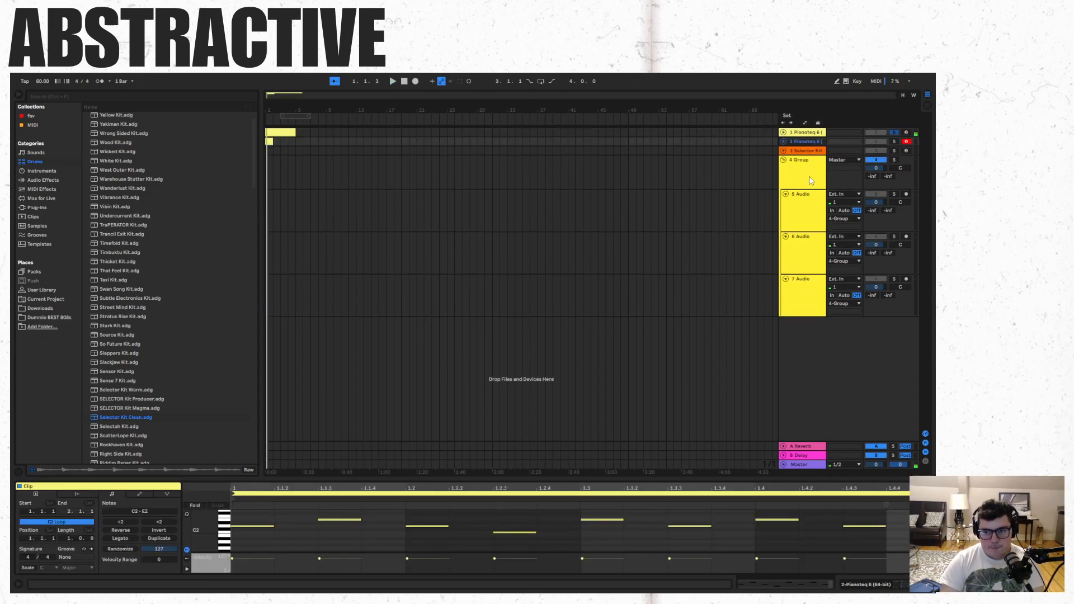
- Turn off solo on the first Pianoteq track and play the arrangement from the start
{"action": "left_click", "coordinate": [406, 81]}
{"action": "key", "text": "space"}
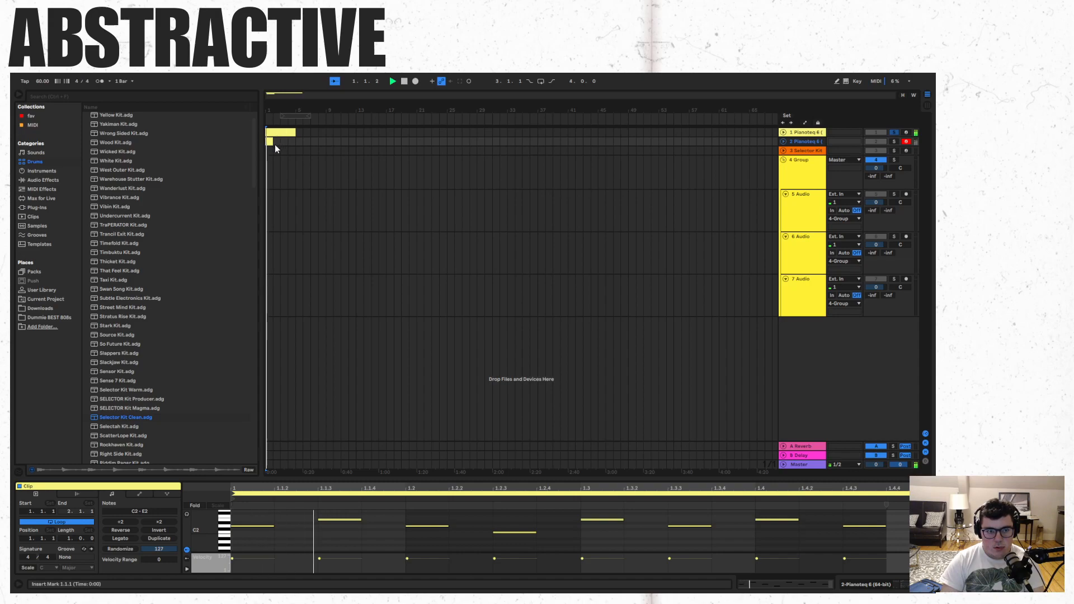
{"action": "left_click", "coordinate": [895, 132]}
{"action": "key", "text": "space"}
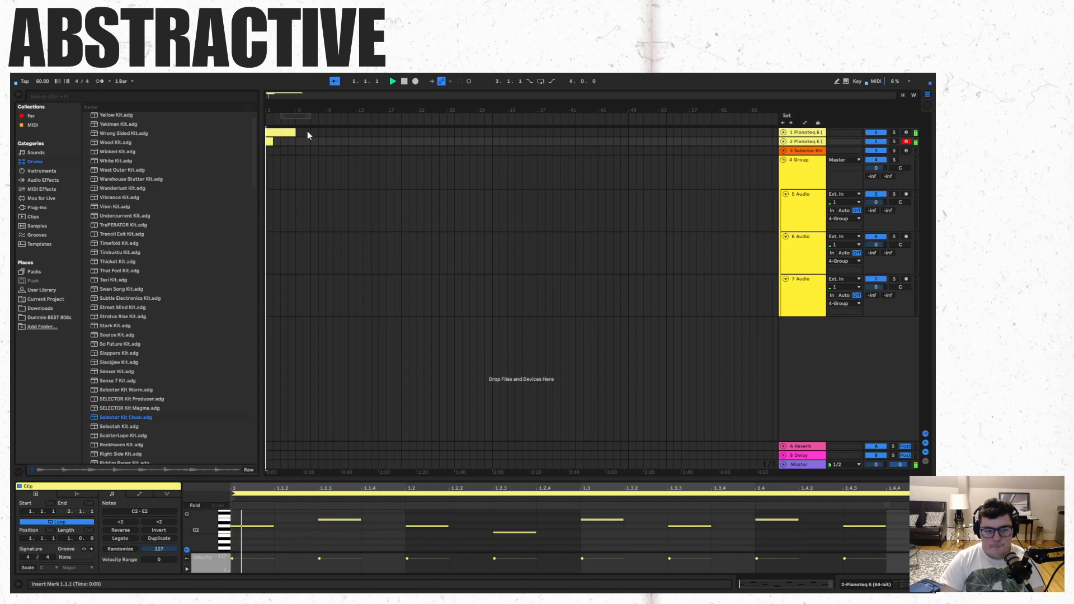
- Duplicate the one-bar clip three times on the second Pianoteq track to fill four bars
{"action": "left_click", "coordinate": [269, 141]}
{"action": "key", "text": "ctrl+d"}
{"action": "key", "text": "ctrl+d"}
{"action": "key", "text": "ctrl+d"}
{"action": "key", "text": "space"}
- Delete the one-bar clips from the second Pianoteq track and switch its Pianoteq preset to Vibraphone V-B Tremo
{"action": "left_click_drag", "start_coordinate": [293, 145], "coordinate": [266, 140]}
{"action": "key", "text": "Delete"}
{"action": "left_click", "coordinate": [806, 142]}
{"action": "left_click", "coordinate": [41, 487]}
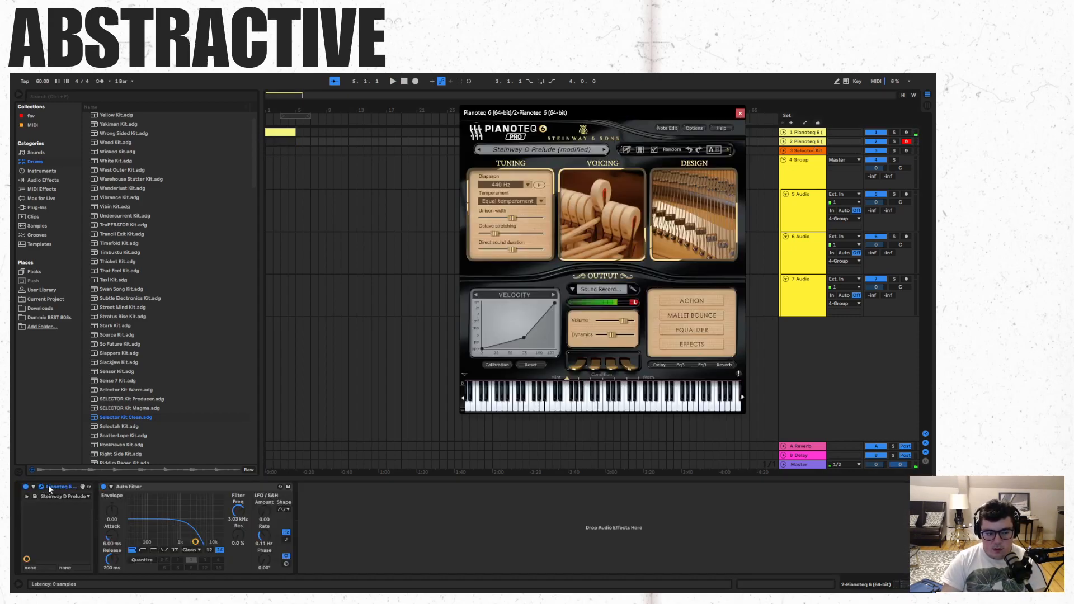
{"action": "left_click", "coordinate": [604, 149]}
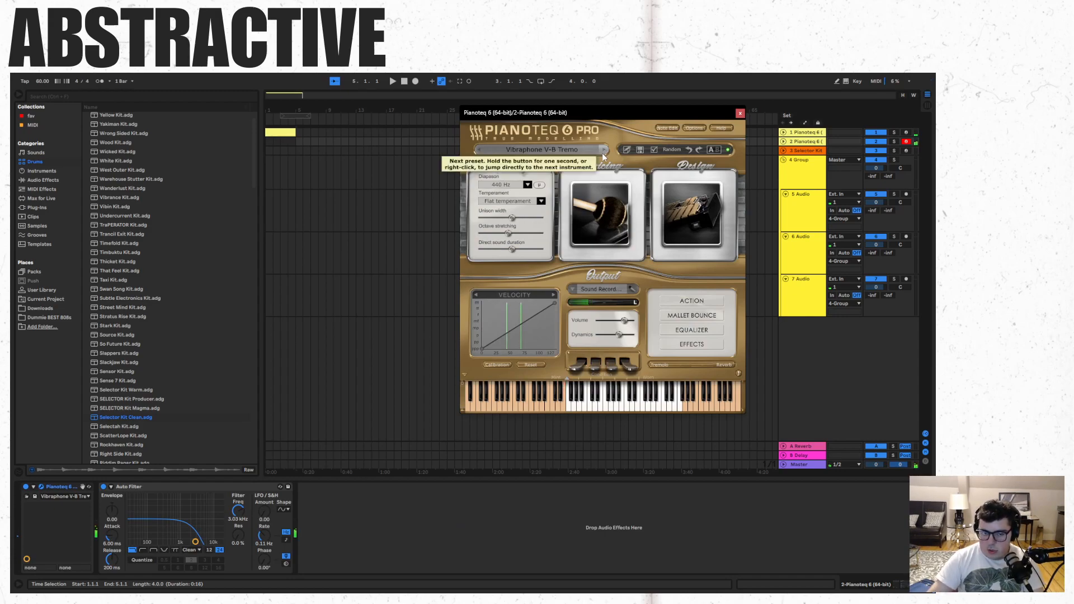
{"action": "left_click", "coordinate": [740, 113]}
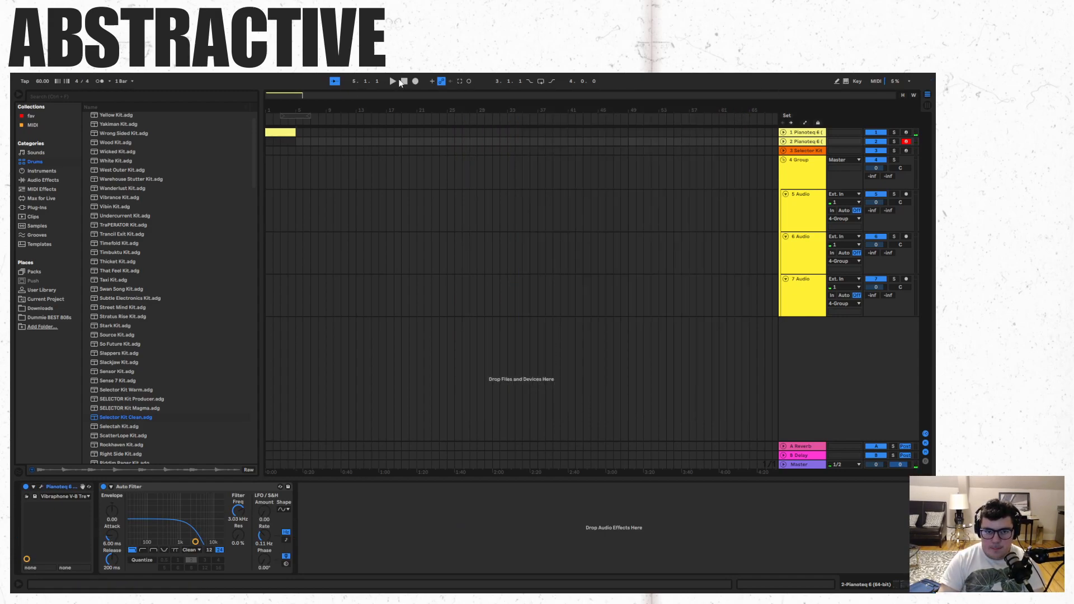
- Start an arrangement recording on the armed second Pianoteq track
{"action": "left_click", "coordinate": [416, 82]}
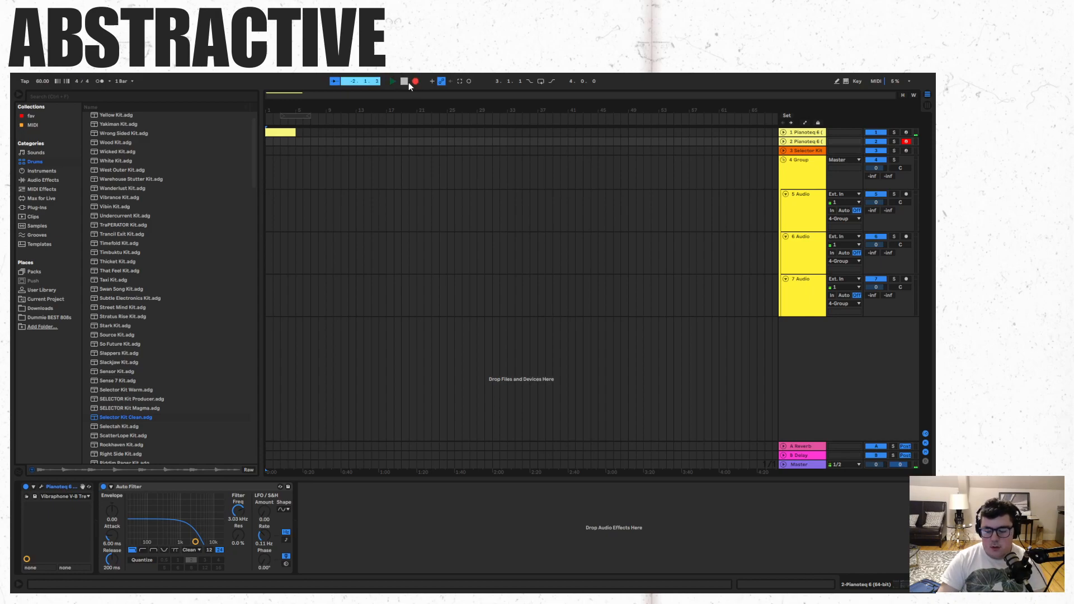
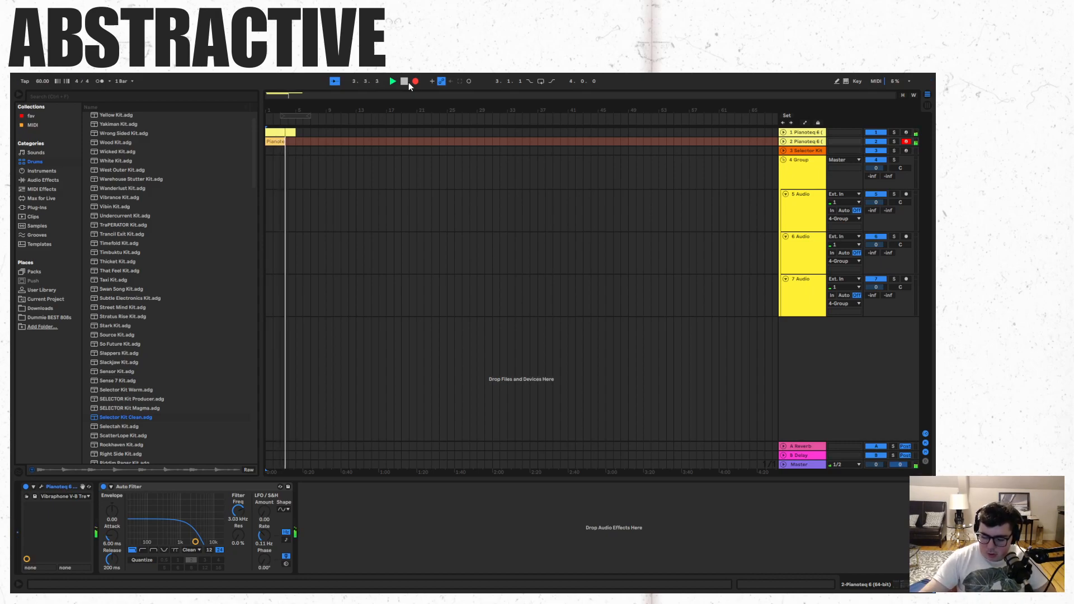
- Stop the recording, delete the recorded clip from the second Pianoteq track and play the arrangement from the start
{"action": "left_click", "coordinate": [406, 82]}
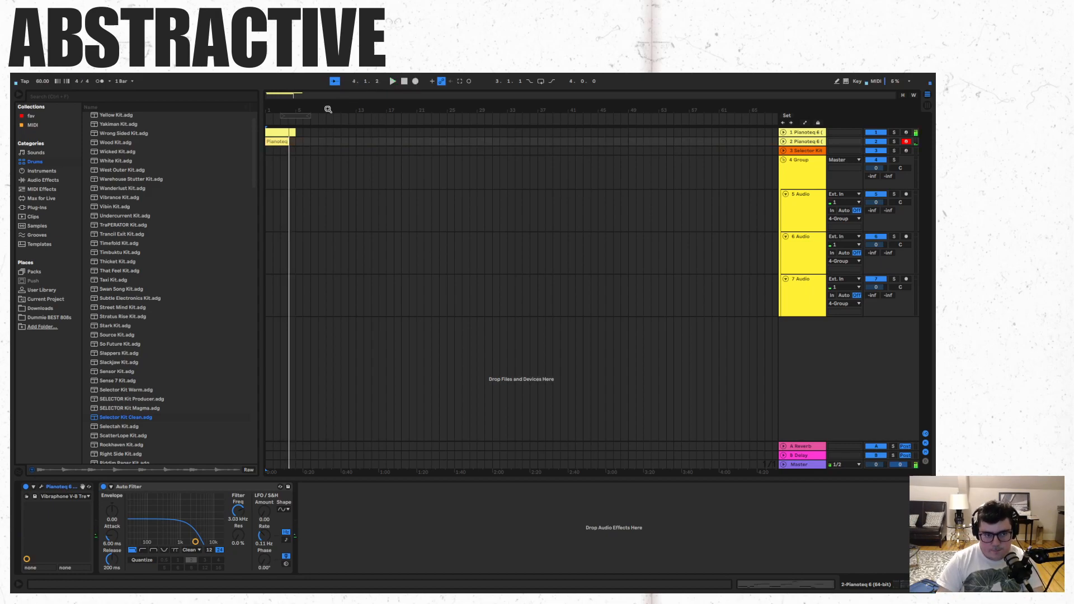
{"action": "double_click", "coordinate": [284, 135]}
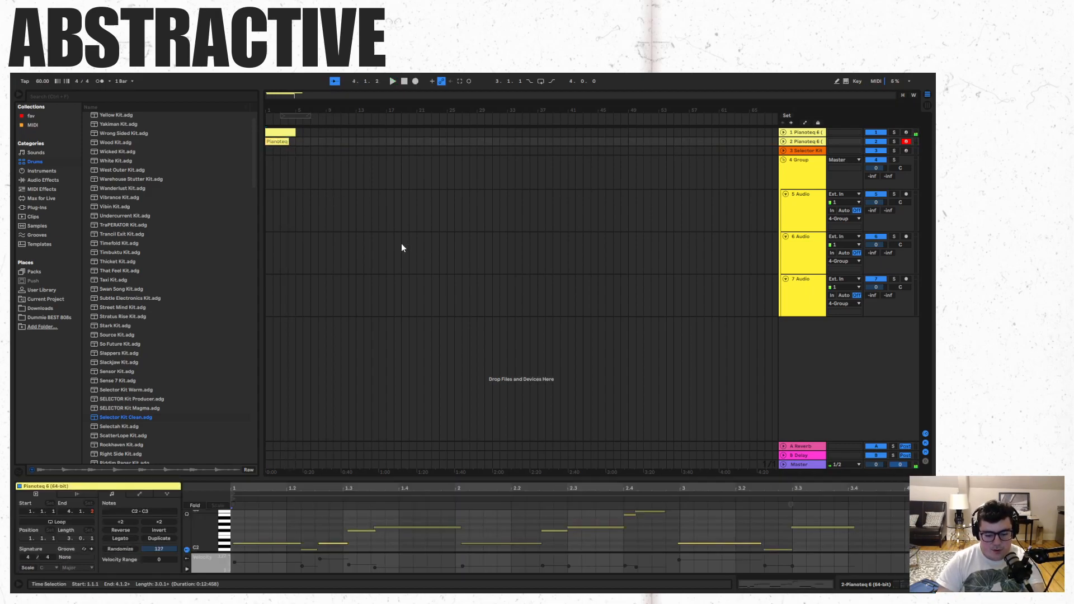
{"action": "key", "text": "Delete"}
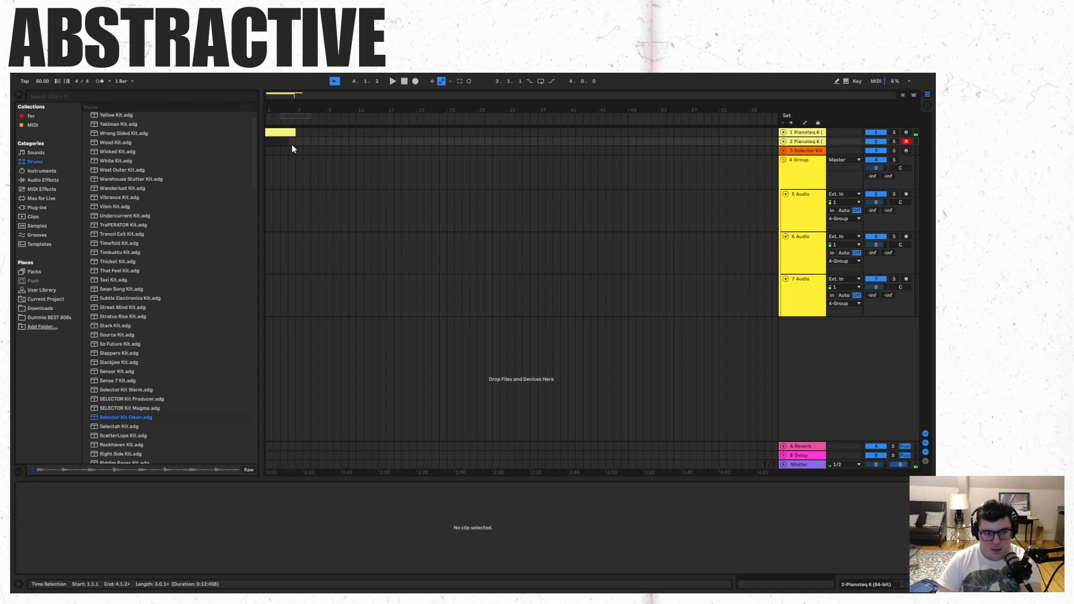
{"action": "left_click", "coordinate": [469, 170]}
{"action": "key", "text": "space"}
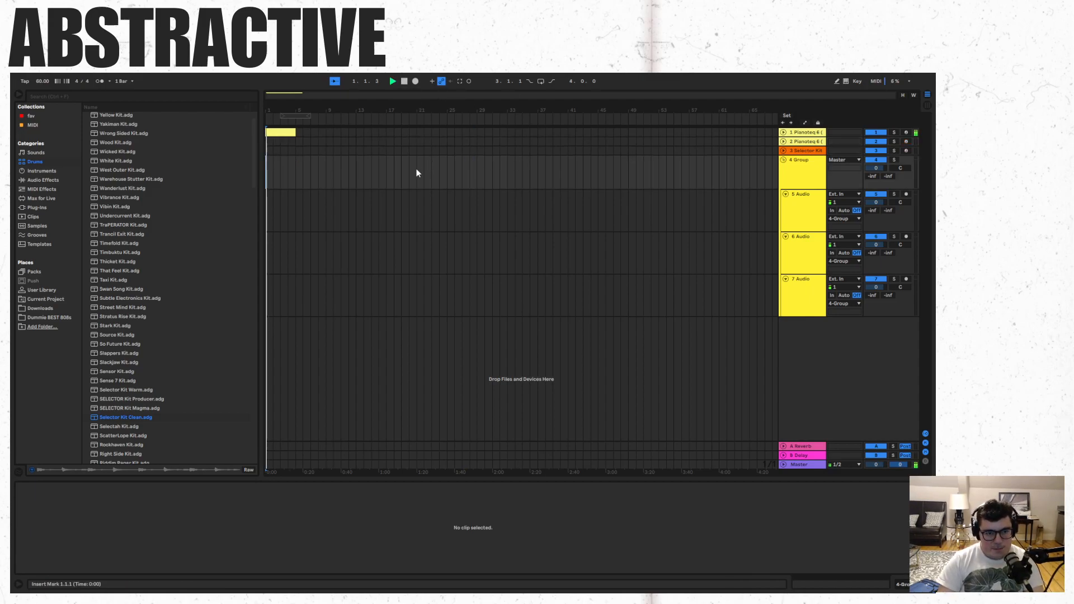
- Find Kick-C78.aif among the kick drum hits and place it at bar 1 on the first audio track of the group
{"action": "left_click", "coordinate": [46, 189]}
{"action": "left_click", "coordinate": [45, 198]}
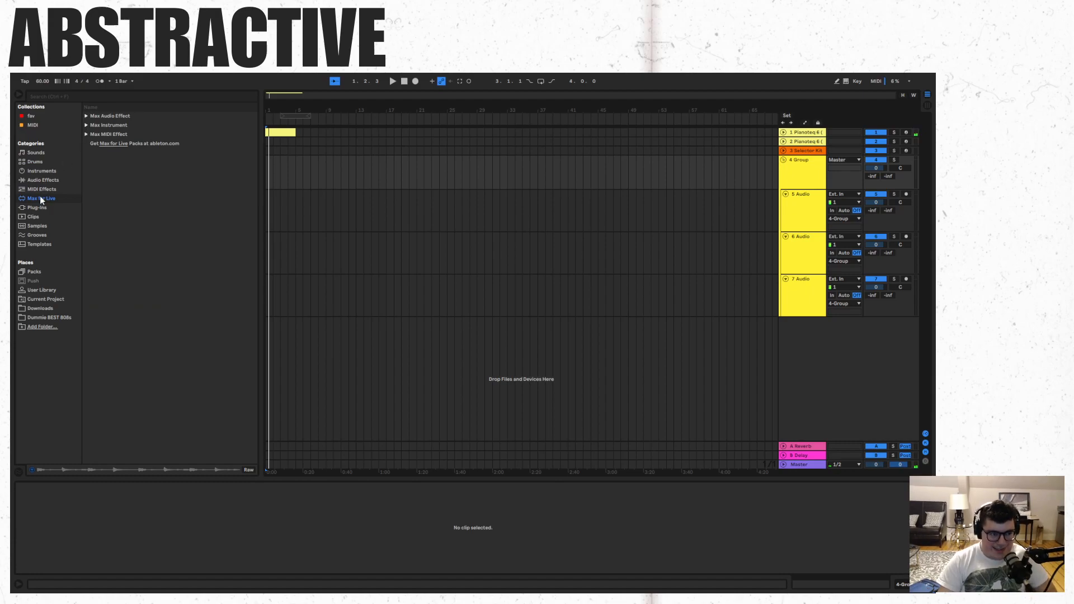
{"action": "left_click", "coordinate": [45, 180]}
{"action": "left_click", "coordinate": [45, 162]}
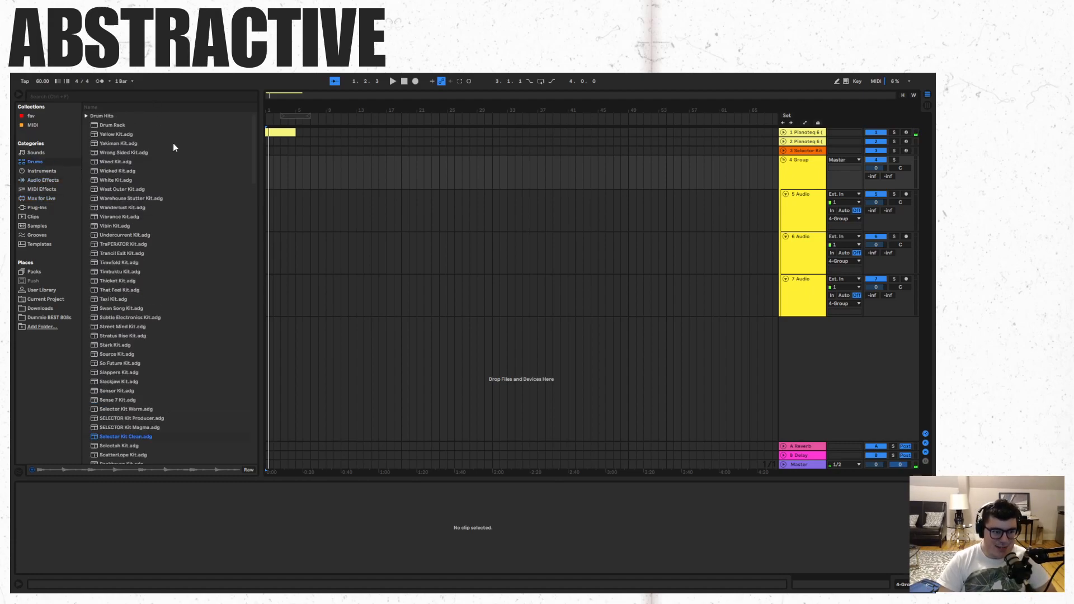
{"action": "left_click", "coordinate": [87, 116]}
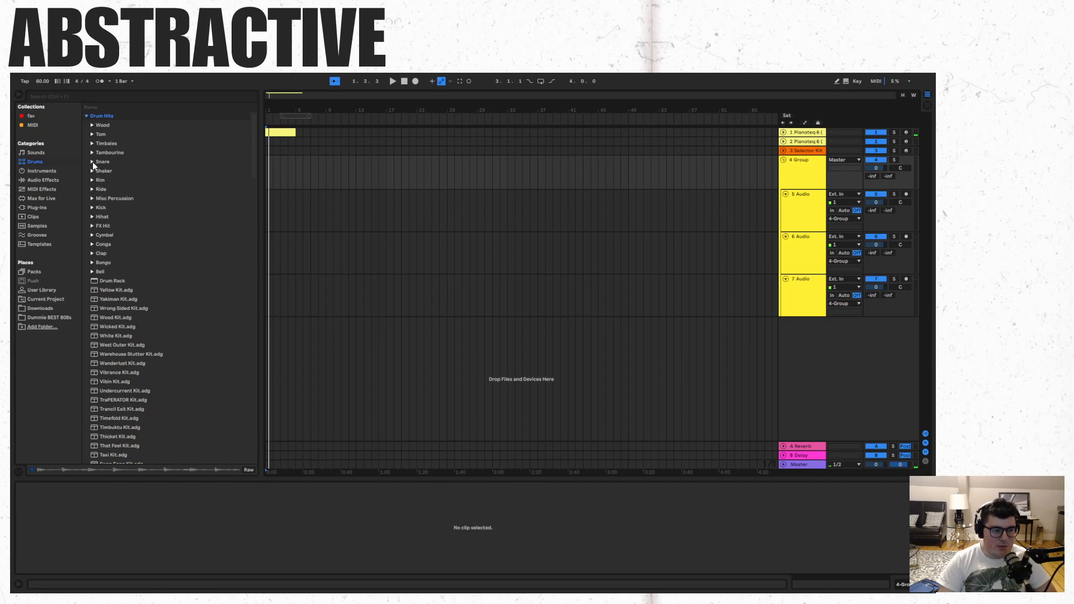
{"action": "left_click", "coordinate": [92, 208]}
{"action": "left_click", "coordinate": [162, 236]}
{"action": "scroll", "coordinate": [162, 243], "scroll_direction": "down", "scroll_amount": 5}
{"action": "scroll", "coordinate": [168, 246], "scroll_direction": "up", "scroll_amount": 3}
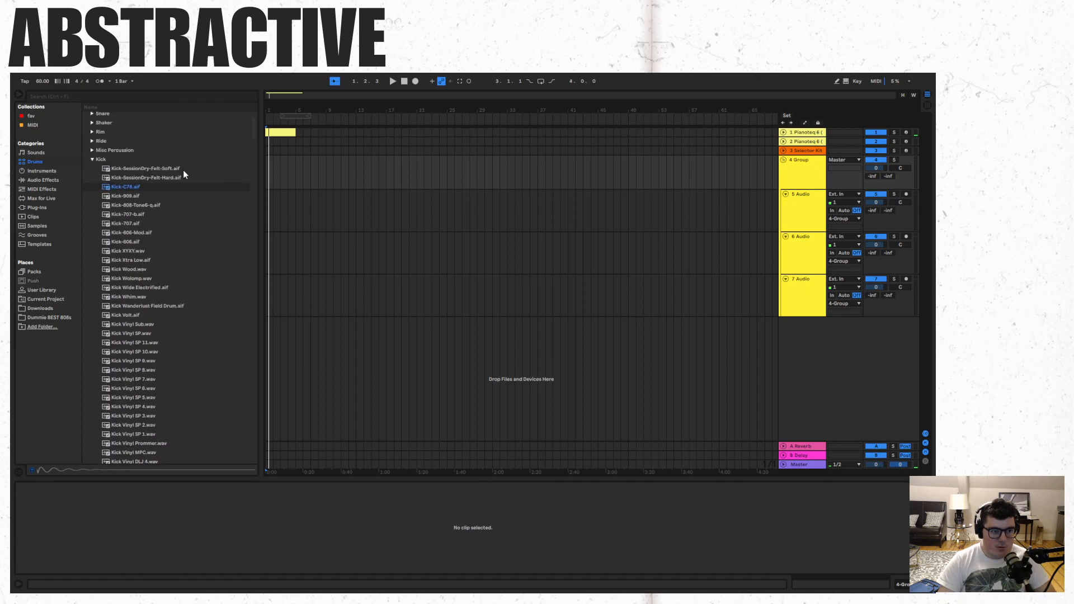
{"action": "left_click_drag", "start_coordinate": [173, 188], "coordinate": [269, 195]}
- Copy the kick hit to 1.2.3 and 1.3.1 on the kick track and play the pattern from the start
{"action": "left_click_drag", "start_coordinate": [281, 93], "coordinate": [299, 151]}
{"action": "left_click", "coordinate": [268, 263]}
{"action": "key", "text": "space"}
{"action": "left_click", "coordinate": [268, 193]}
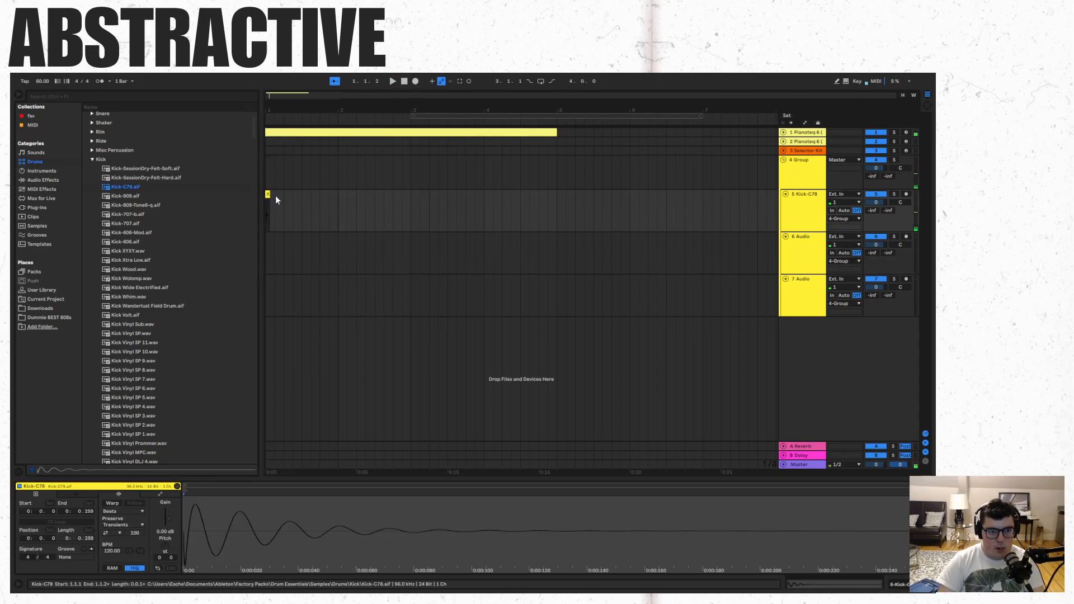
{"action": "key", "text": "ctrl+d"}
{"action": "left_click", "coordinate": [270, 251]}
{"action": "key", "text": "space"}
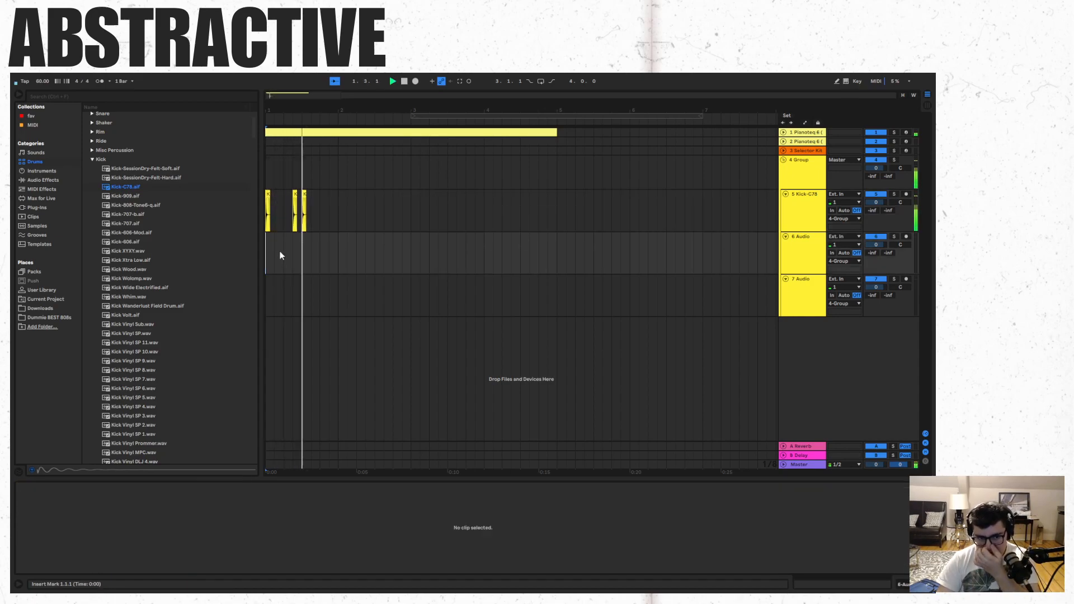
- Repeat the three-hit kick pattern in bar 2, including a kick at 3.1.1, and play it from the start
{"action": "key", "text": "space"}
{"action": "left_click", "coordinate": [339, 203]}
{"action": "key", "text": "ctrl+v"}
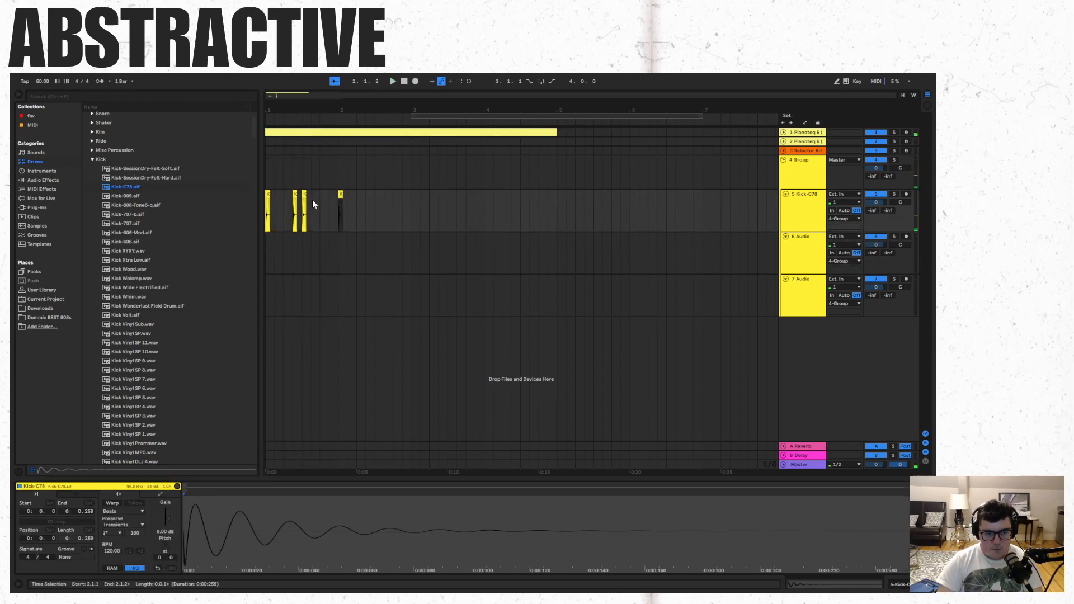
{"action": "left_click", "coordinate": [268, 194], "text": "shift"}
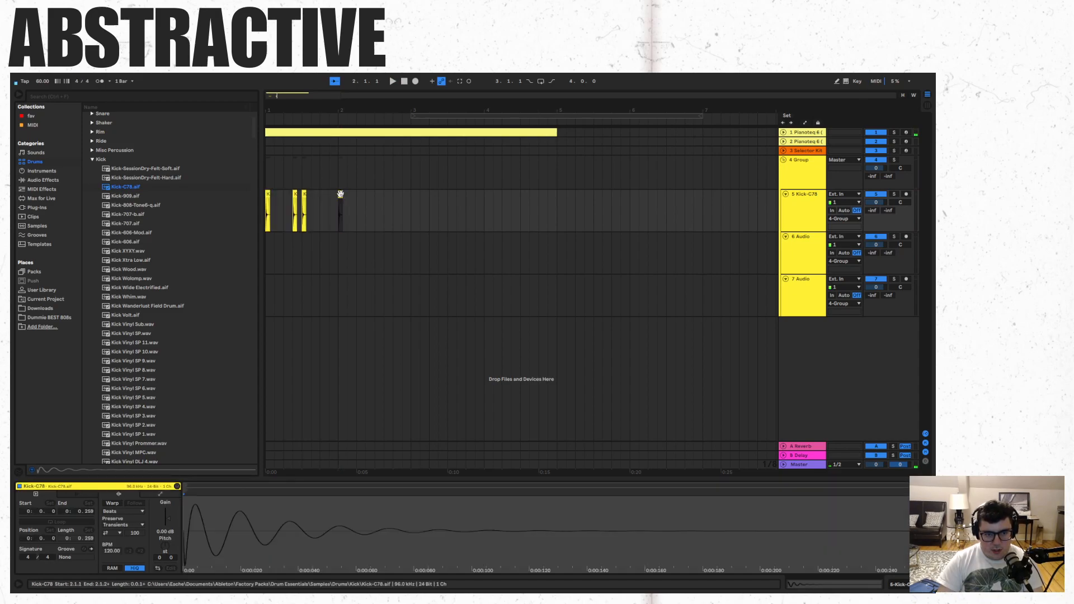
{"action": "key", "text": "ctrl+d"}
{"action": "left_click", "coordinate": [269, 248]}
{"action": "key", "text": "space"}
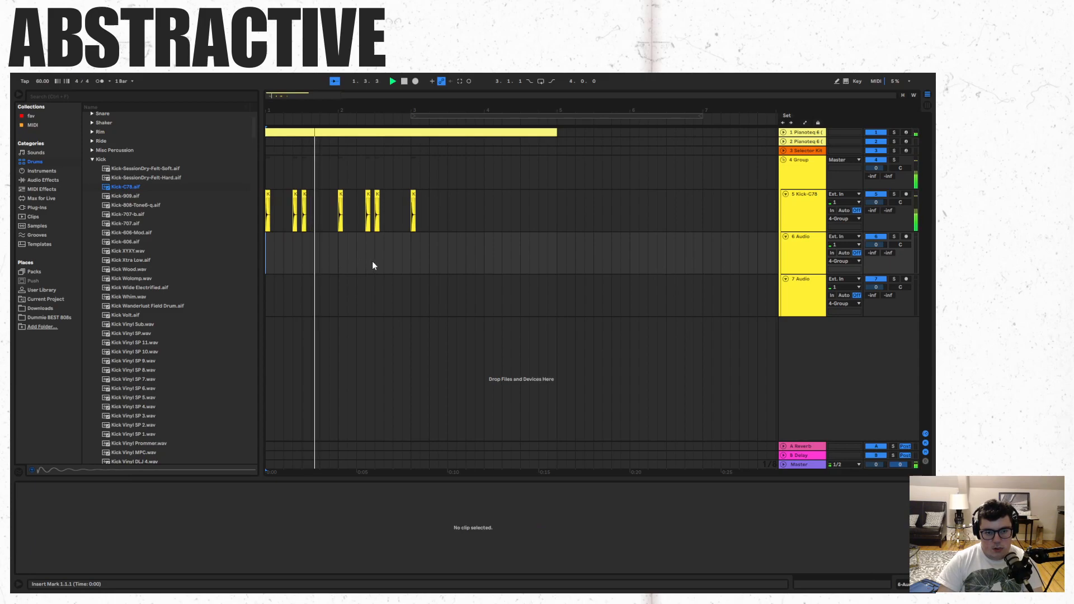
- Extend the kick pattern through bars 3 and 4 and delete the surplus hits from bar 5 onward
{"action": "left_click_drag", "start_coordinate": [341, 204], "coordinate": [419, 197]}
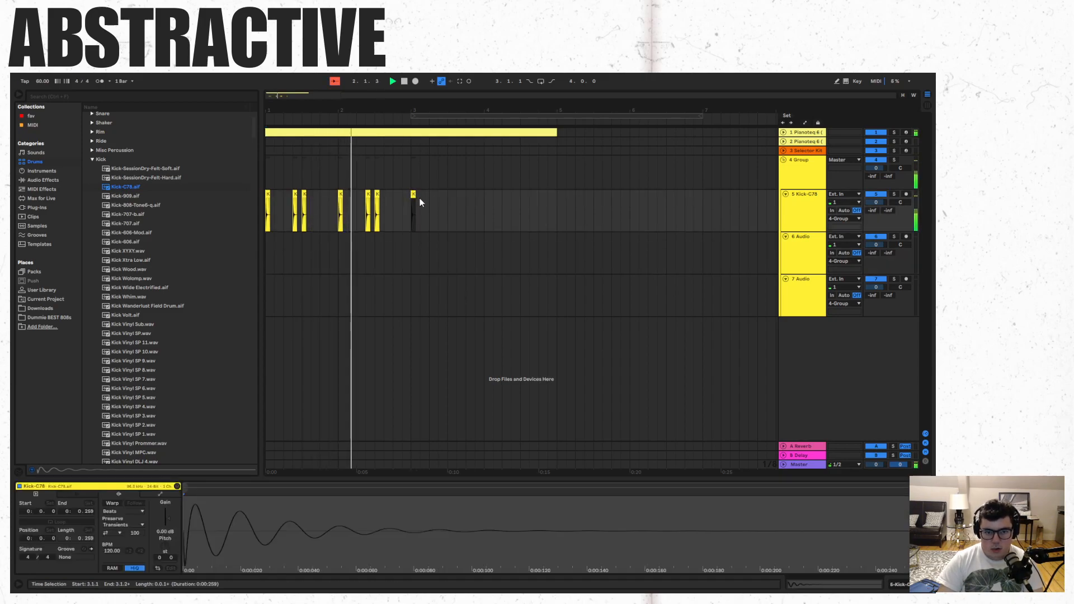
{"action": "key", "text": "ctrl+d"}
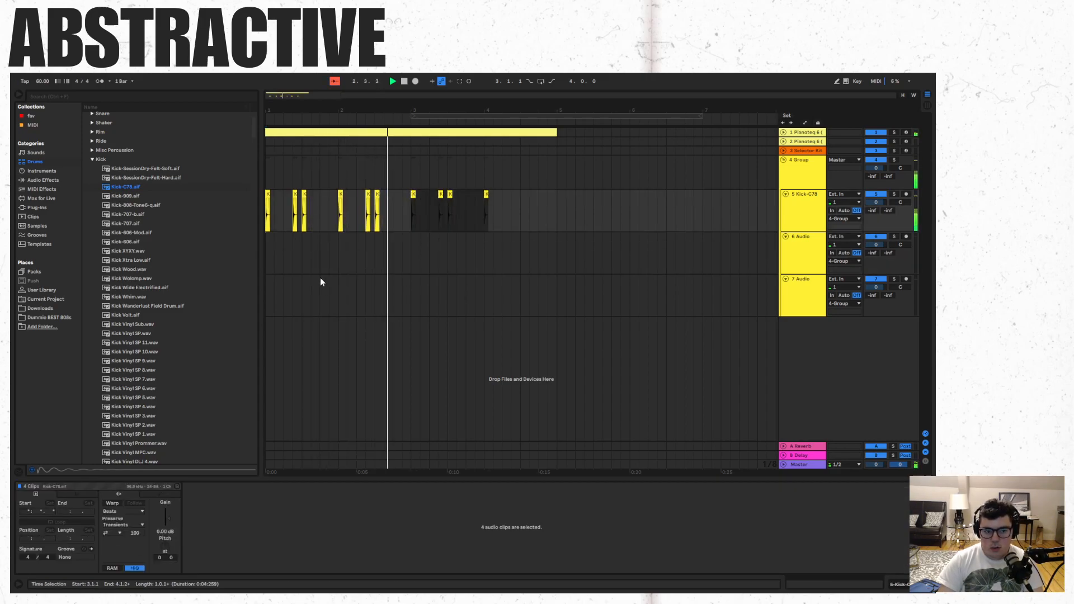
{"action": "left_click", "coordinate": [268, 194], "text": "shift"}
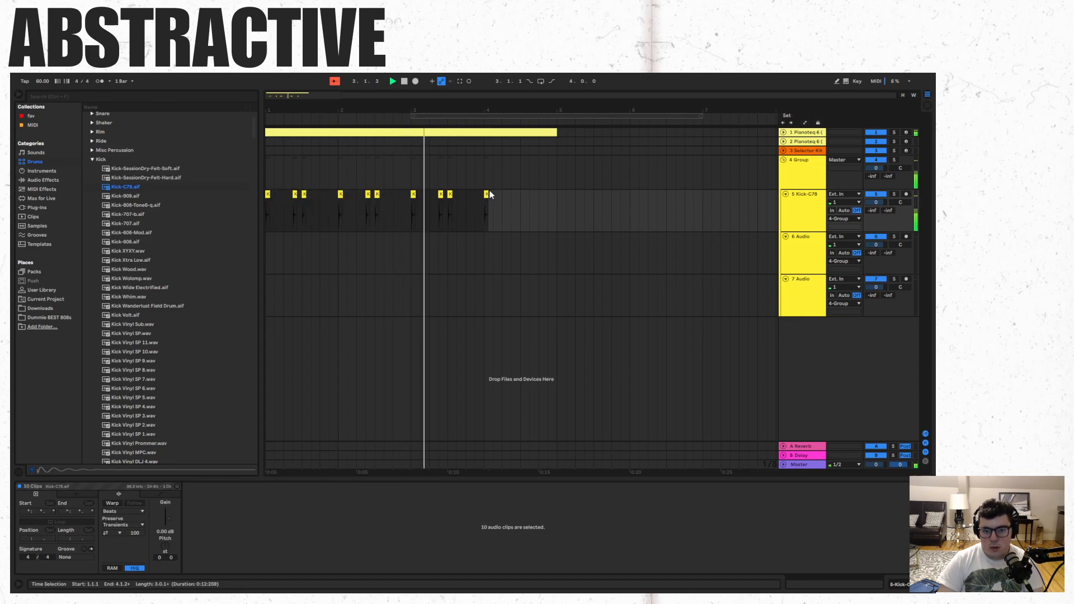
{"action": "key", "text": "ctrl+d"}
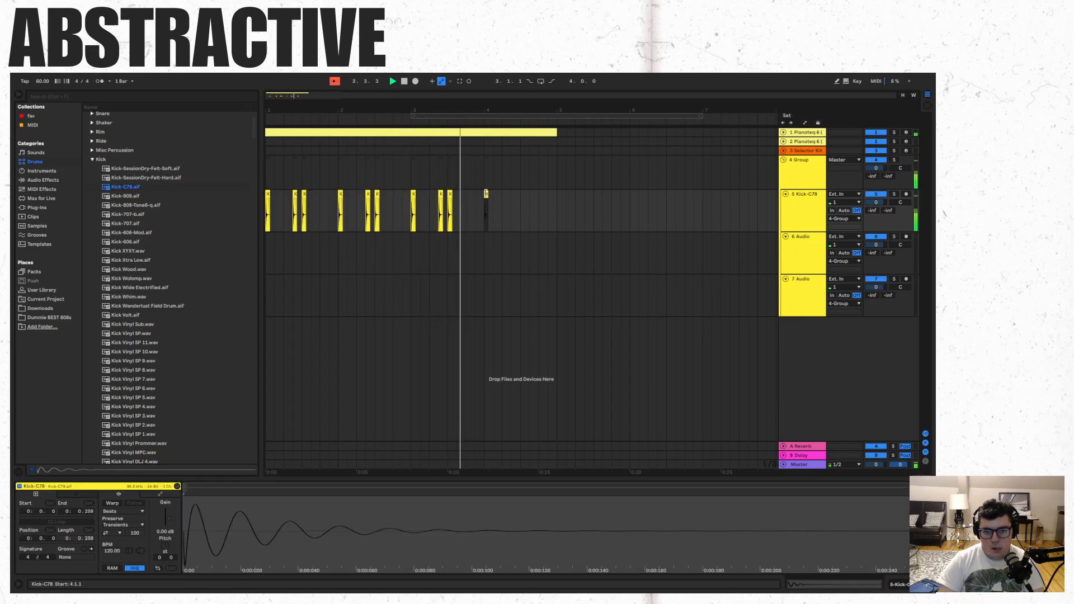
{"action": "left_click_drag", "start_coordinate": [705, 235], "coordinate": [557, 194]}
{"action": "key", "text": "Delete"}
{"action": "key", "text": "space"}
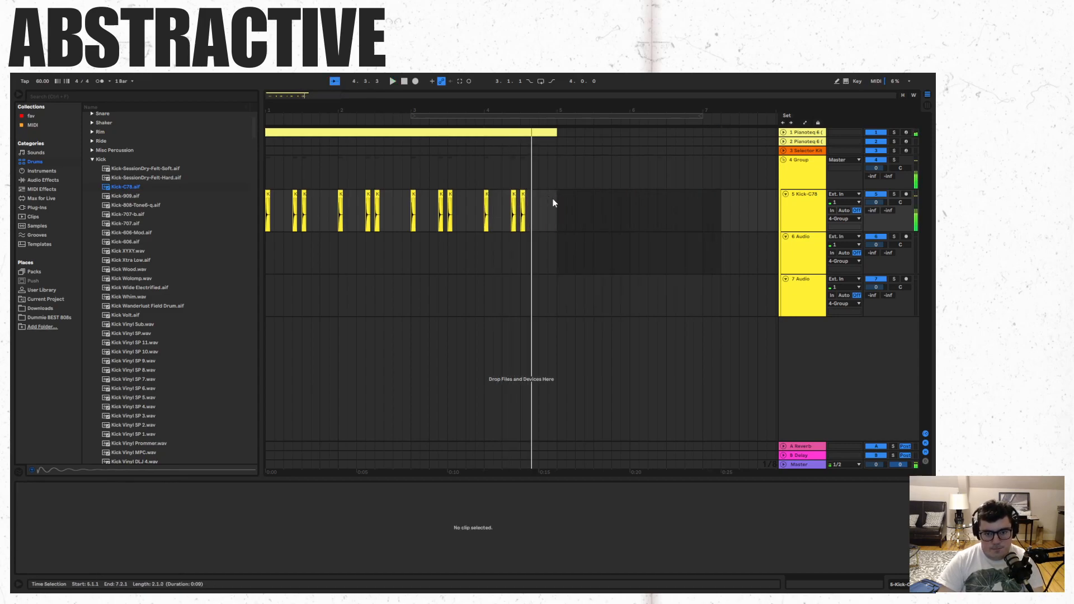
- Duplicate the four bars of Pianoteq chords and kick clips into bars 5 to 8
{"action": "left_click", "coordinate": [556, 202]}
{"action": "key", "text": "ctrl+a"}
{"action": "key", "text": "ctrl+d"}
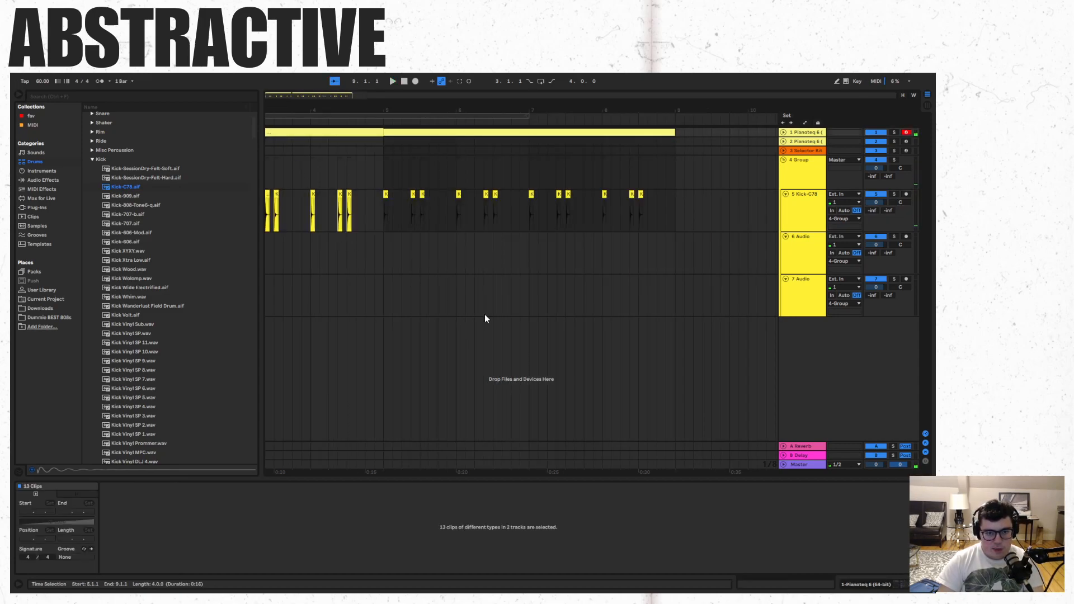
- Place Snare Vinyl DLJ 4.aif from the snare drum hits at 5.2.1 on the second audio track and play from bar 5
{"action": "left_click", "coordinate": [93, 160]}
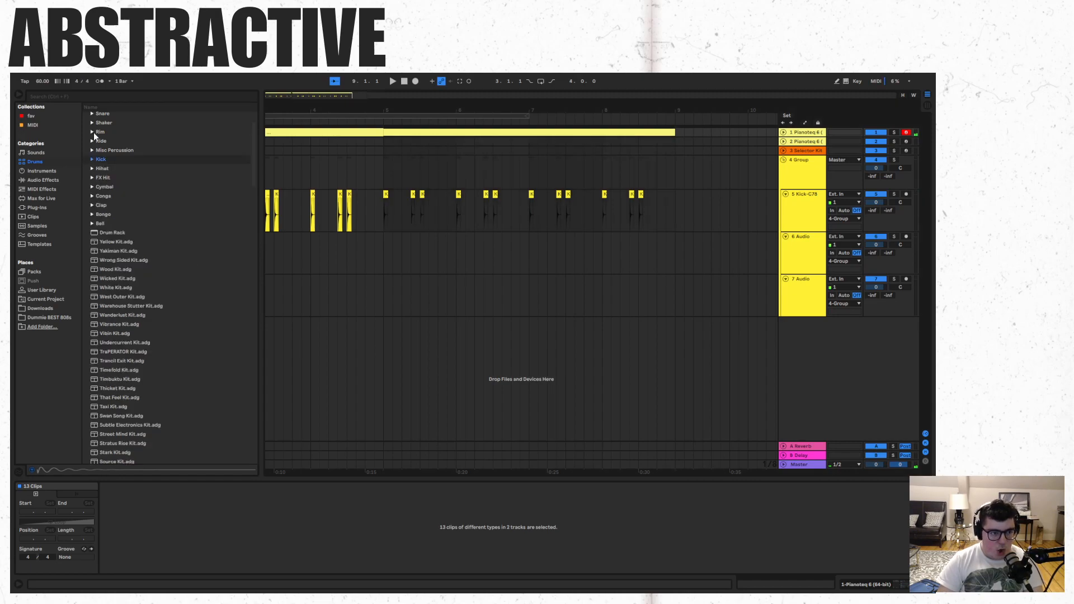
{"action": "left_click", "coordinate": [92, 114]}
{"action": "scroll", "coordinate": [185, 331], "scroll_direction": "down", "scroll_amount": 1}
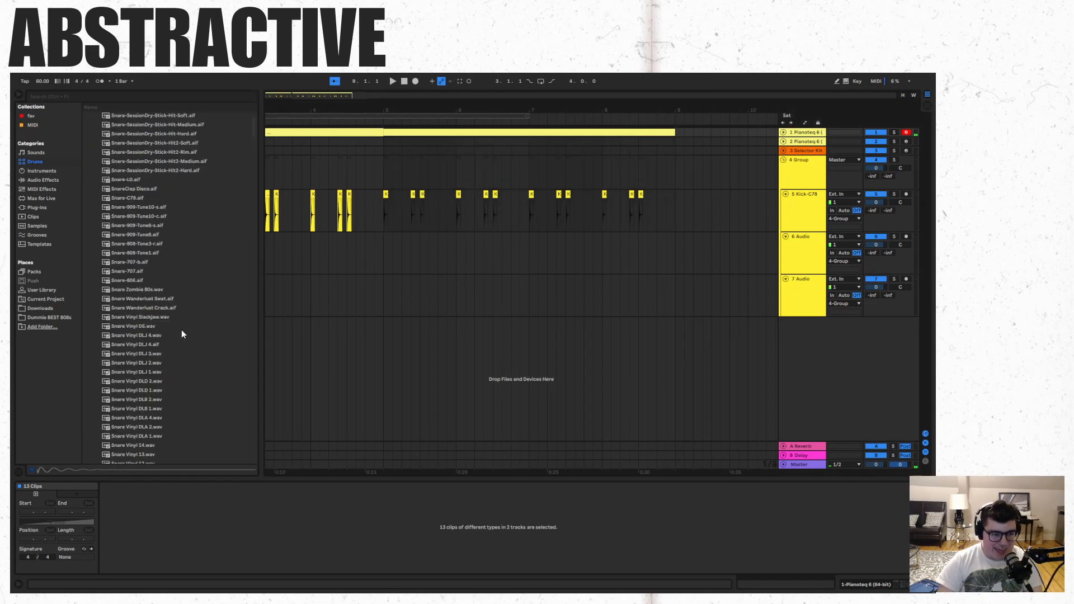
{"action": "left_click_drag", "start_coordinate": [146, 344], "coordinate": [398, 263]}
{"action": "left_click", "coordinate": [386, 263]}
{"action": "key", "text": "space"}
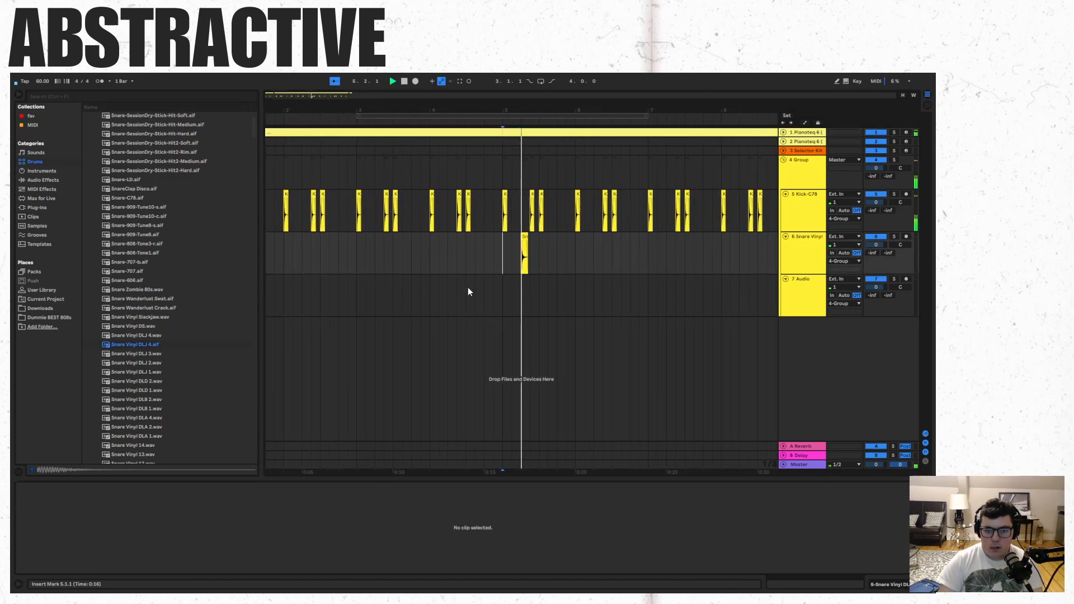
- Copy the snare hit to 5.3.3 and play the arrangement from bar 5
{"action": "key", "text": "space"}
{"action": "left_click", "coordinate": [494, 237]}
{"action": "key", "text": "ctrl+c"}
{"action": "left_click", "coordinate": [519, 240]}
{"action": "key", "text": "ctrl+v"}
{"action": "left_click", "coordinate": [474, 260]}
{"action": "key", "text": "space"}
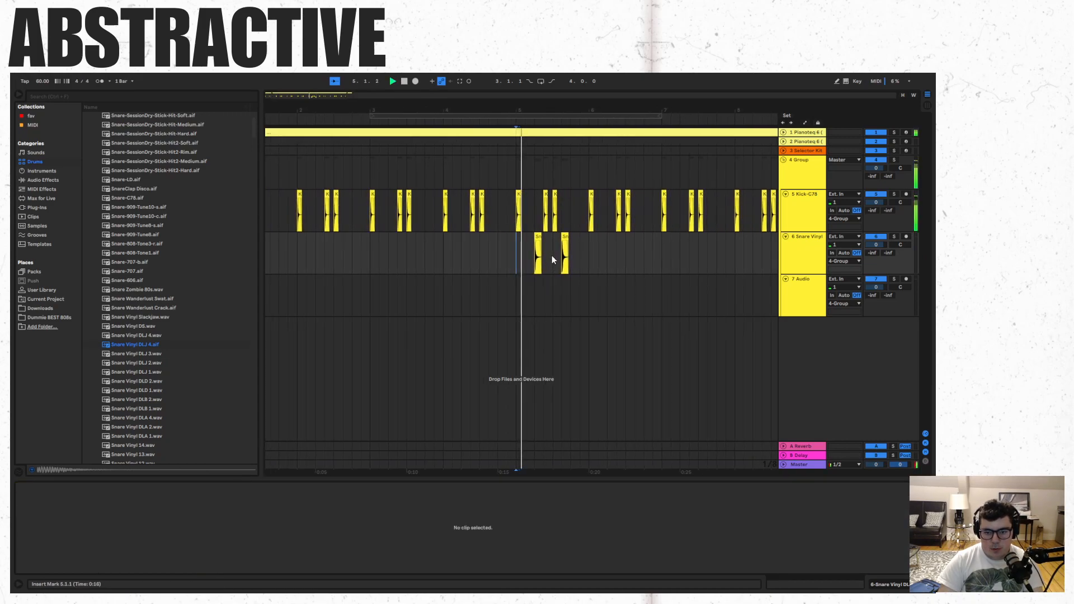
- Paste snare hits at 6.2.1 and 6.3.3 on the snare track
{"action": "left_click", "coordinate": [587, 248]}
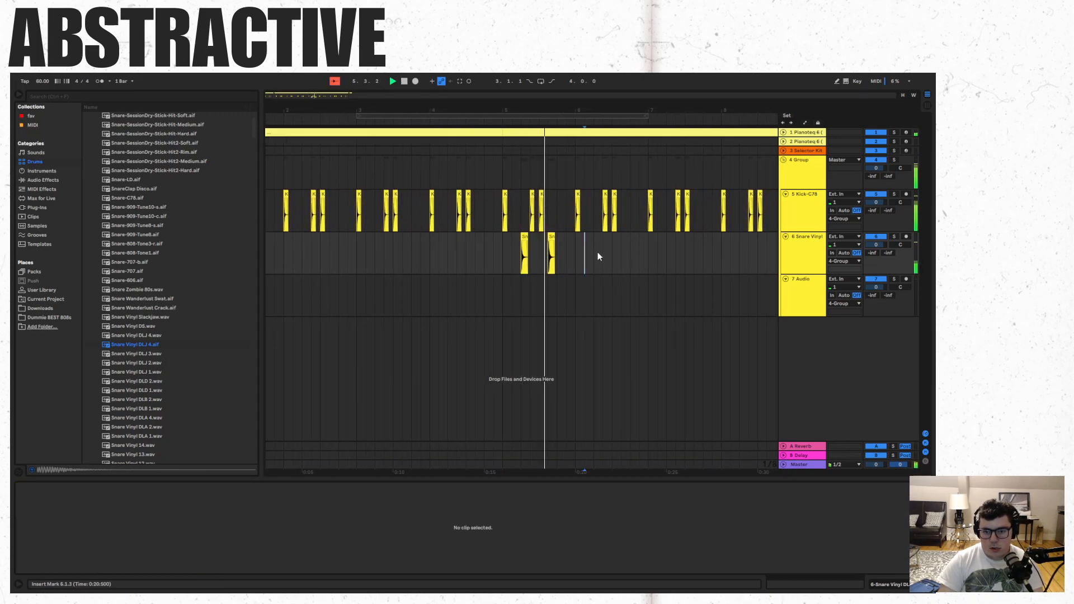
{"action": "left_click", "coordinate": [594, 253]}
{"action": "key", "text": "ctrl+v"}
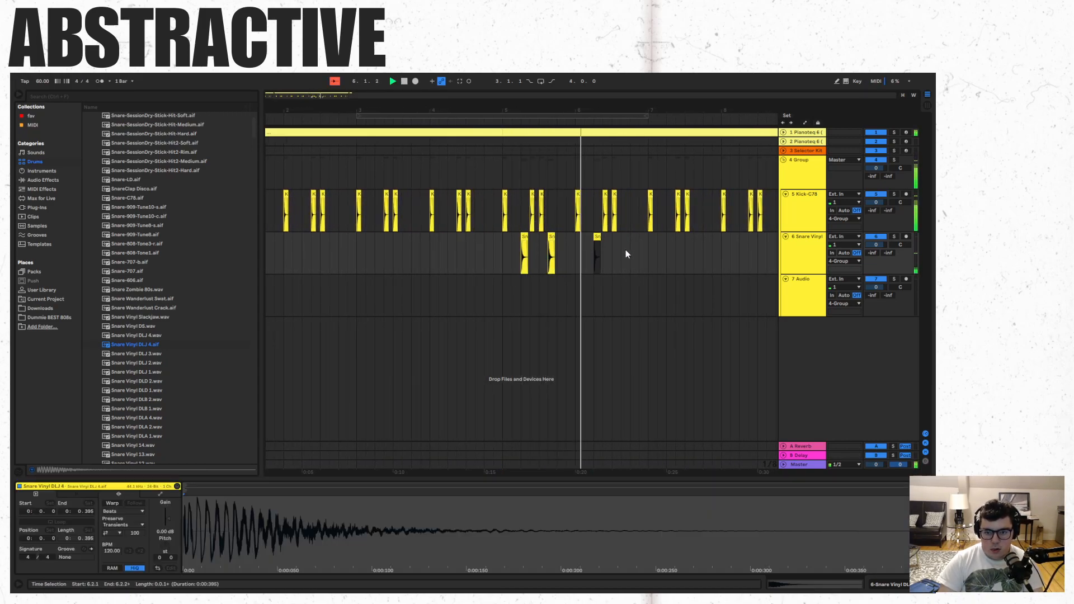
{"action": "left_click", "coordinate": [624, 250]}
{"action": "key", "text": "ctrl+v"}
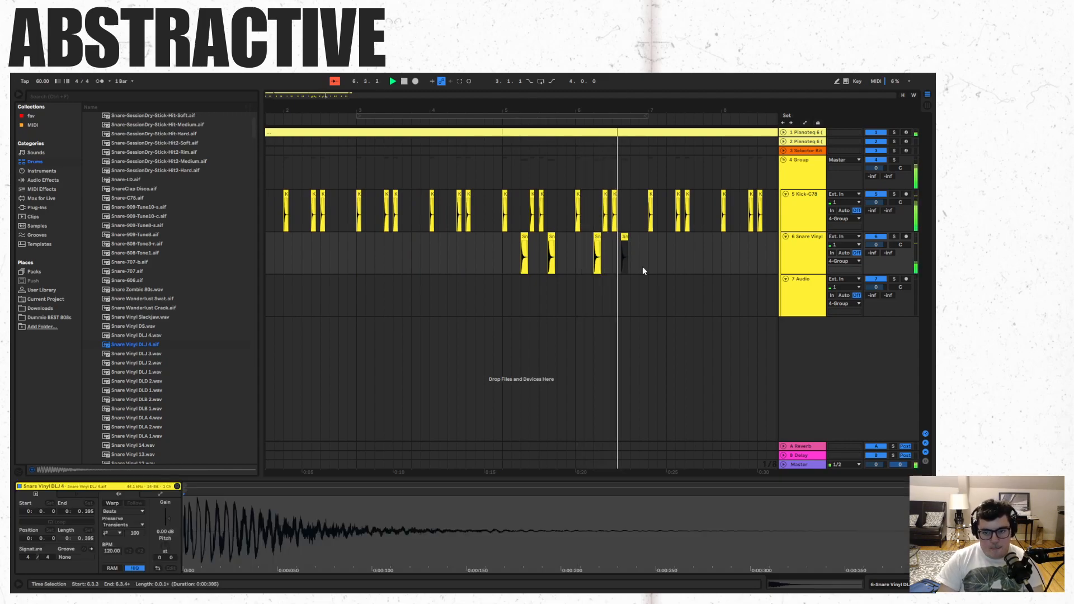
- Paste two snare hits each into bars 7 and 8, matching the beats used in bar 6
{"action": "left_click", "coordinate": [657, 246]}
{"action": "left_click", "coordinate": [667, 247]}
{"action": "key", "text": "ctrl+v"}
{"action": "left_click", "coordinate": [692, 247]}
{"action": "key", "text": "ctrl+v"}
{"action": "left_click", "coordinate": [732, 249]}
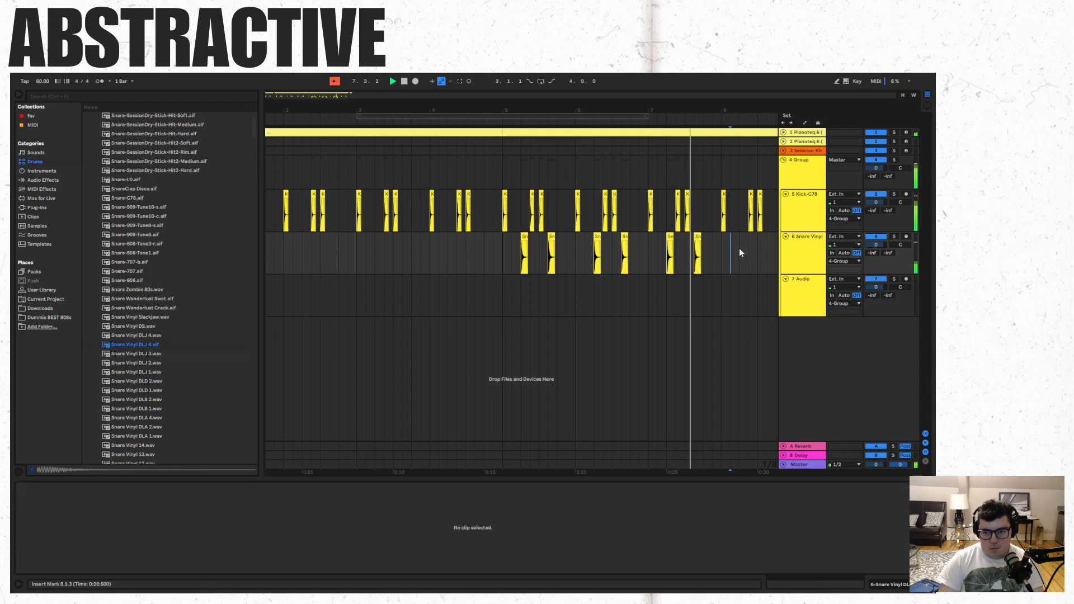
{"action": "key", "text": "ctrl+v"}
{"action": "left_click", "coordinate": [768, 250]}
{"action": "key", "text": "ctrl+v"}
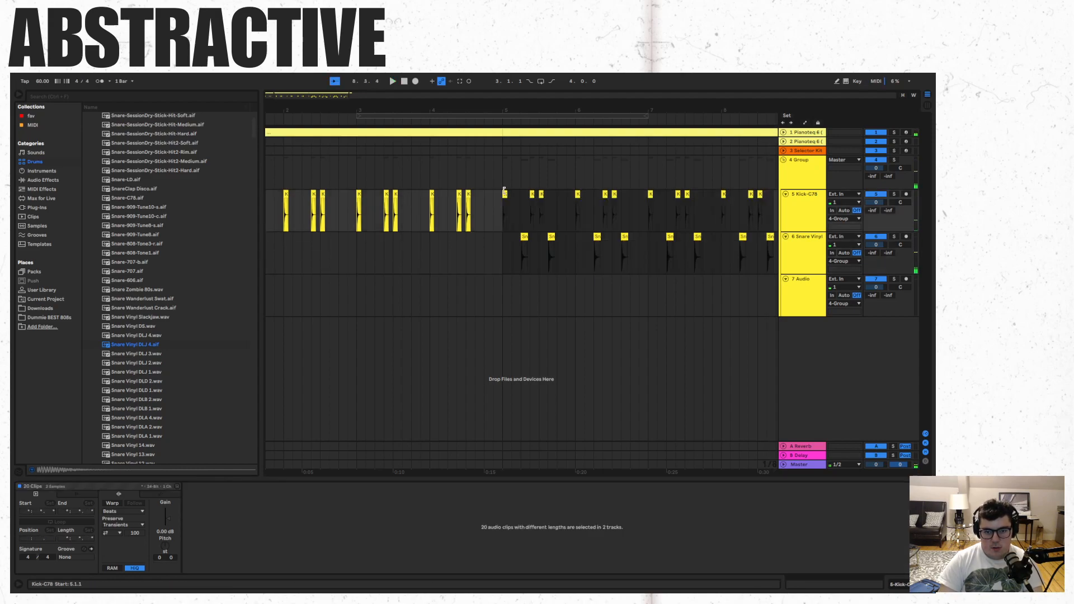
- Duplicate the kick and snare clips of bars 5 to 8 and extend the first Pianoteq track's chords to bar 13
{"action": "scroll", "coordinate": [468, 136], "scroll_direction": "right", "scroll_amount": 5}
{"action": "left_click", "coordinate": [405, 131]}
{"action": "key", "text": "ctrl+d"}
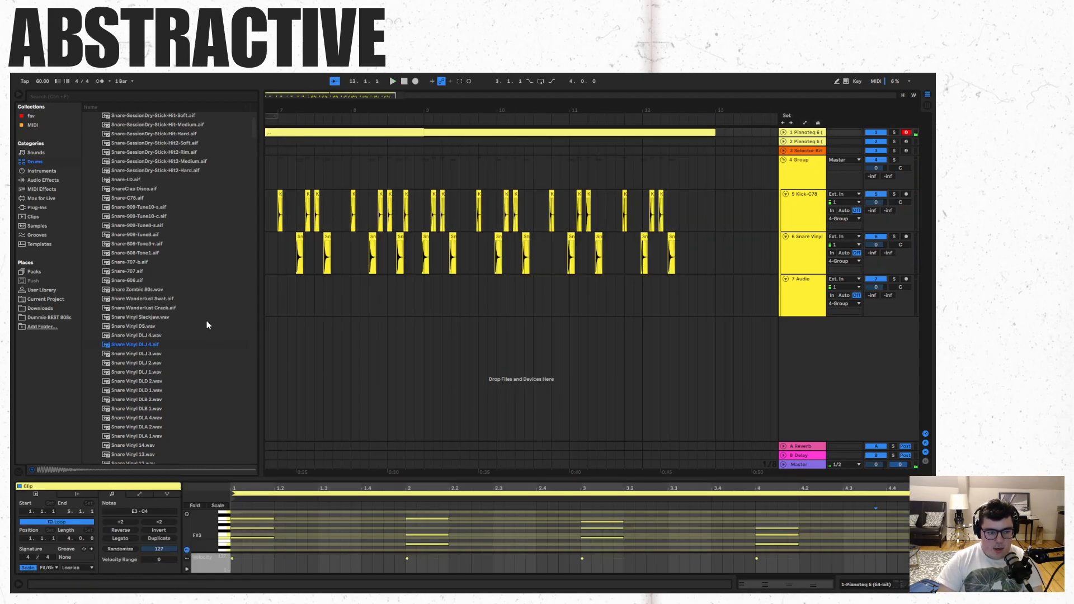
- Place Hihat-909-Closed.aif from the hihat drum hits at 9.1.1 on the third audio track of the group
{"action": "scroll", "coordinate": [186, 288], "scroll_direction": "up", "scroll_amount": 3}
{"action": "left_click", "coordinate": [93, 163]}
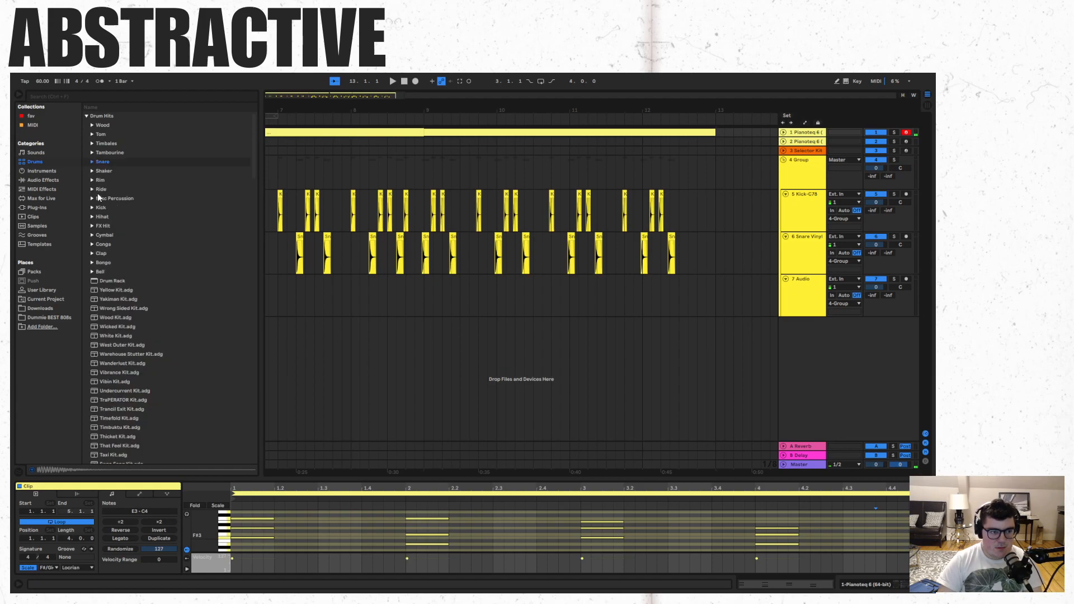
{"action": "left_click", "coordinate": [92, 217]}
{"action": "scroll", "coordinate": [134, 313], "scroll_direction": "down", "scroll_amount": 5}
{"action": "left_click", "coordinate": [134, 368]}
{"action": "left_click", "coordinate": [405, 306]}
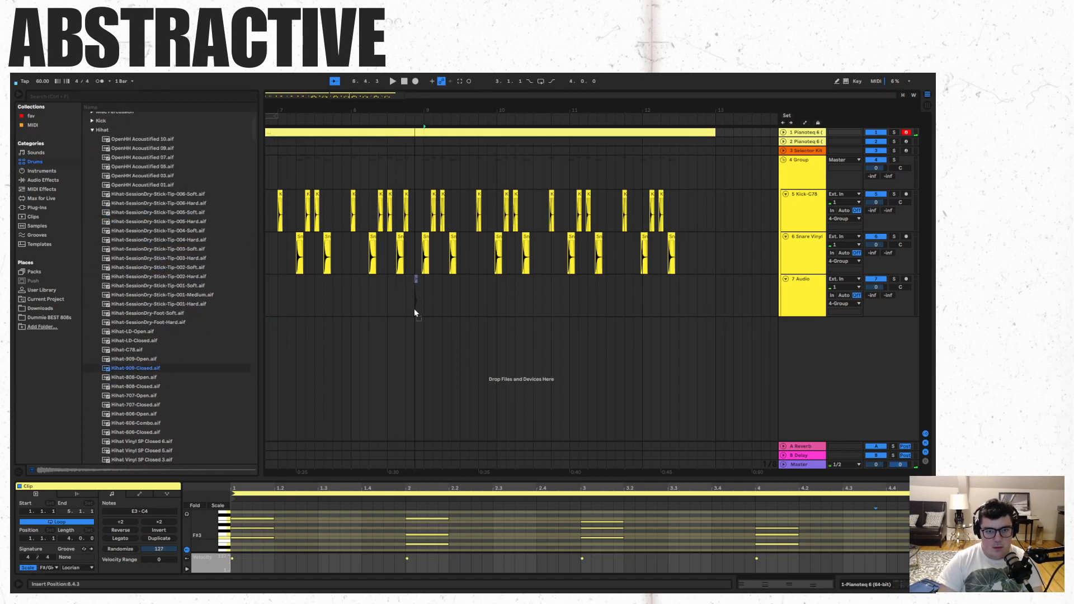
{"action": "left_click_drag", "start_coordinate": [426, 307], "coordinate": [426, 307]}
- Copy the closed hi-hat hit at eighth-note intervals until bar 9 is filled
{"action": "left_click", "coordinate": [434, 283]}
{"action": "key", "text": "ctrl+v"}
{"action": "left_click", "coordinate": [426, 279], "text": "shift"}
{"action": "key", "text": "ctrl+c"}
{"action": "left_click", "coordinate": [444, 284]}
{"action": "key", "text": "ctrl+v"}
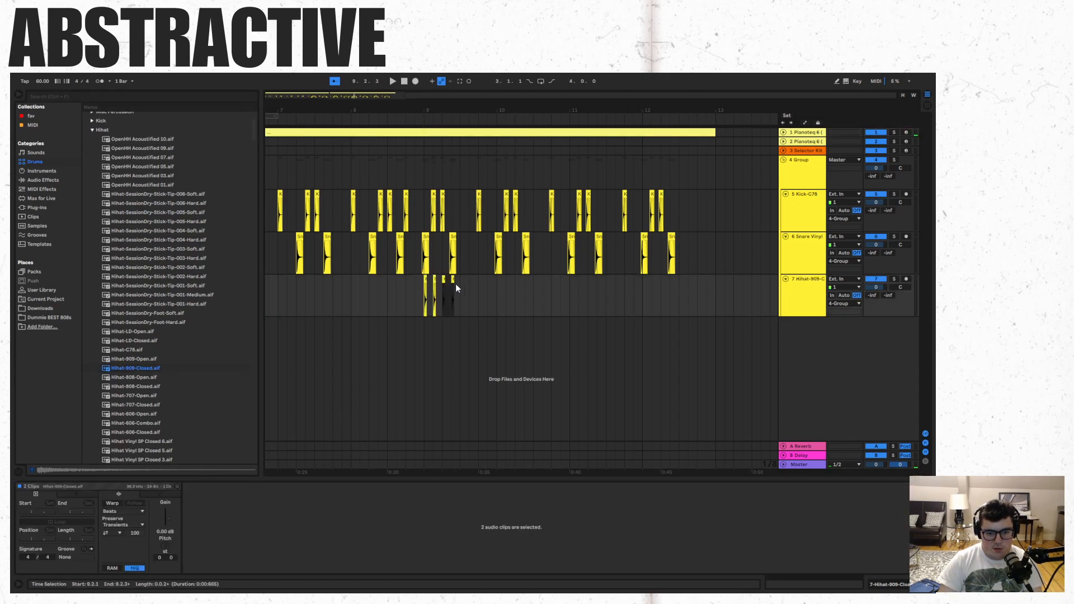
{"action": "left_click", "coordinate": [425, 279], "text": "shift"}
{"action": "key", "text": "ctrl+c"}
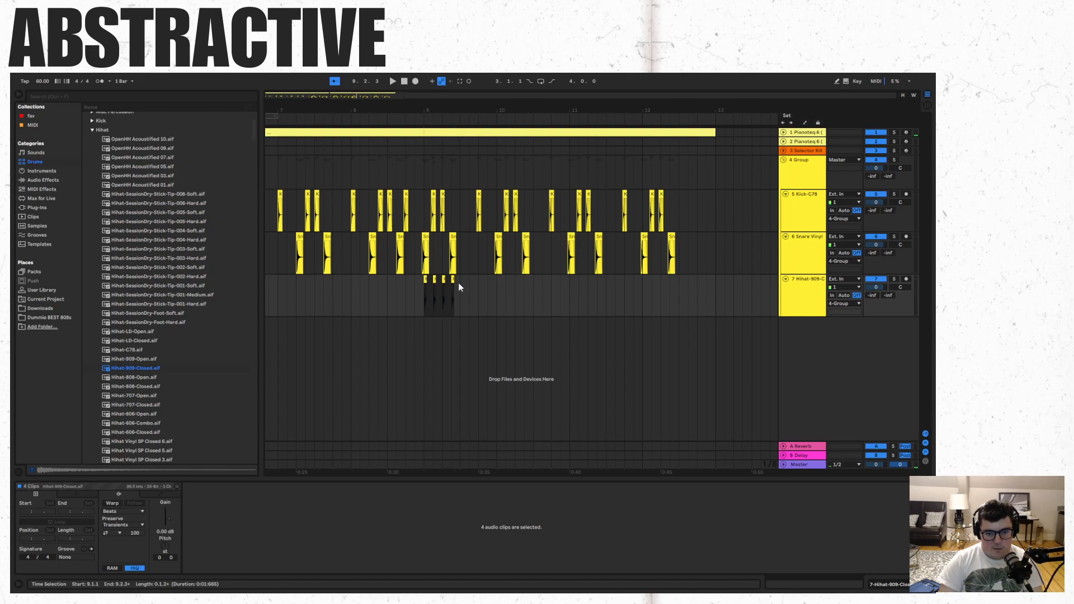
{"action": "left_click", "coordinate": [458, 281]}
{"action": "key", "text": "ctrl+v"}
- Copy the eight hi-hat hits of bar 9 into bars 10 and 11
{"action": "left_click", "coordinate": [426, 280], "text": "shift"}
{"action": "key", "text": "ctrl+c"}
{"action": "left_click", "coordinate": [496, 285]}
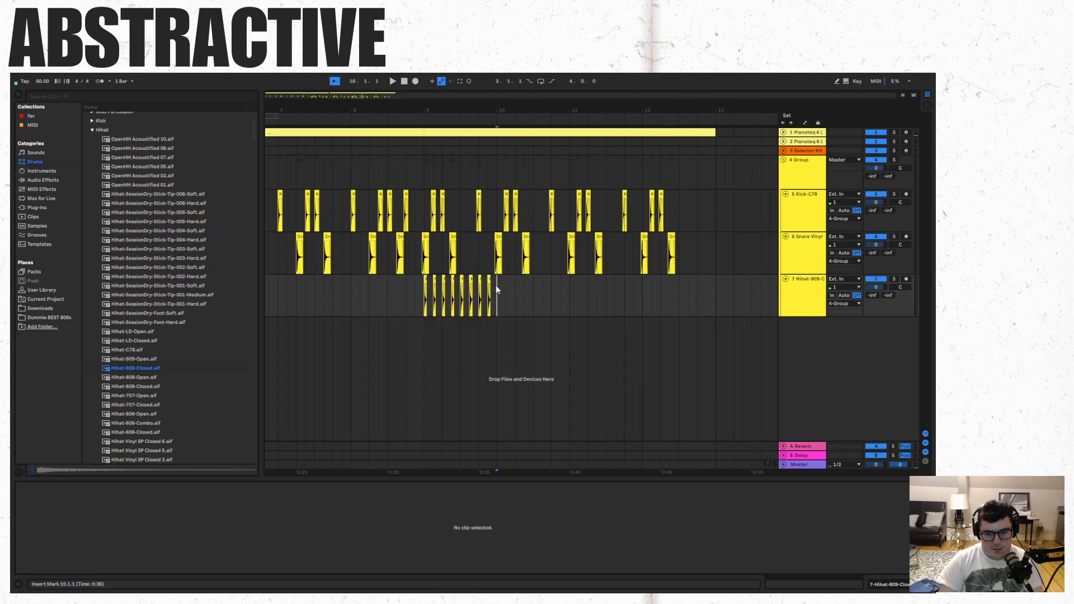
{"action": "key", "text": "ctrl+v"}
{"action": "left_click", "coordinate": [569, 284]}
{"action": "key", "text": "ctrl+v"}
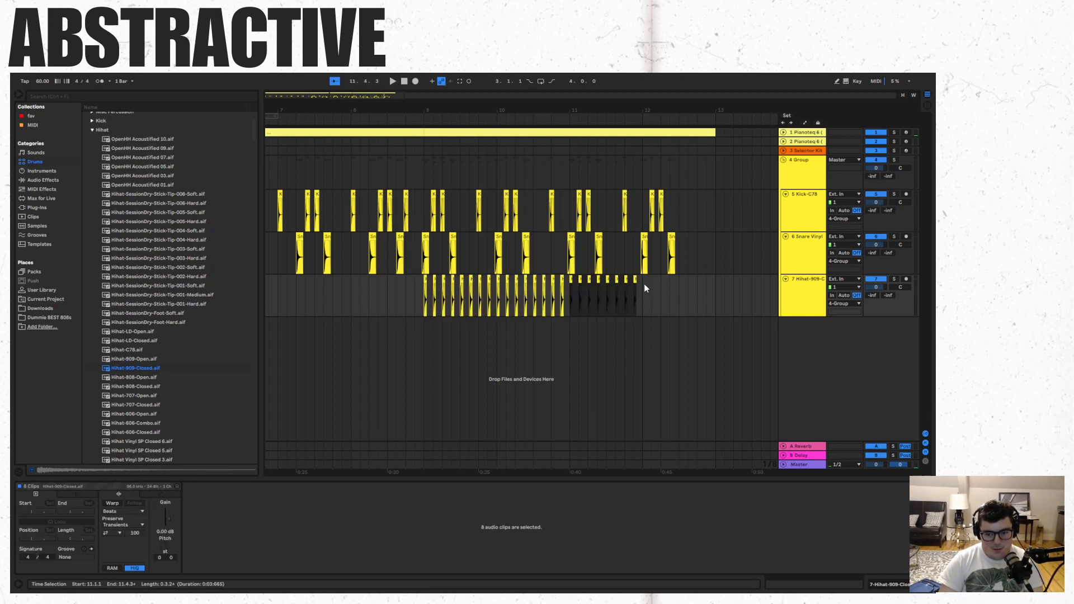
- Copy the eight closed hi-hat hits into bar 12 and play the arrangement from 9.1.1
{"action": "key", "text": "ctrl+v"}
{"action": "left_click", "coordinate": [424, 324]}
{"action": "key", "text": "space"}
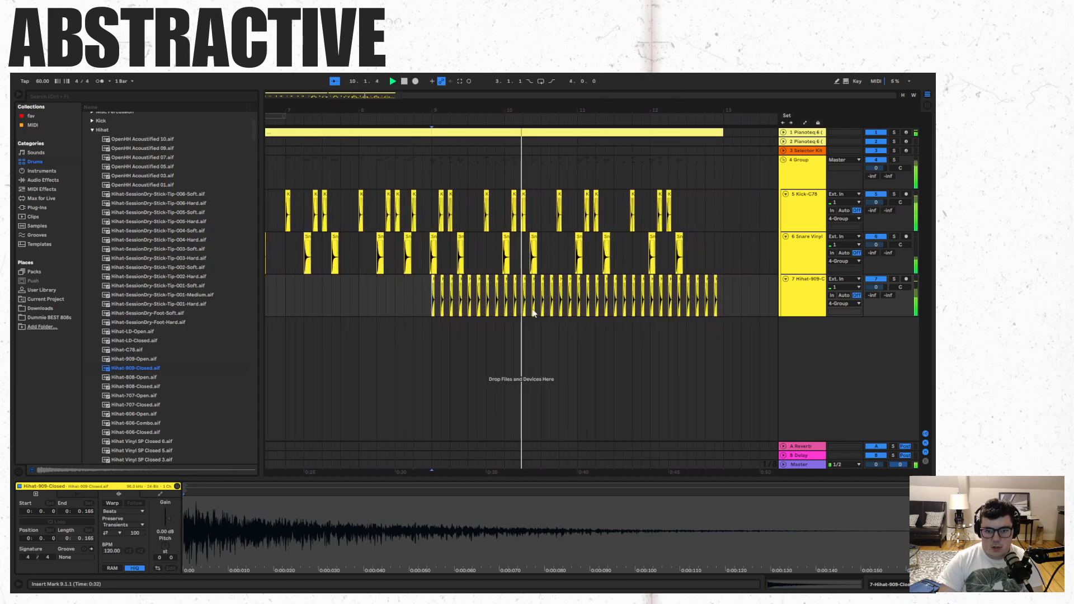
{"action": "key", "text": "space"}
{"action": "key", "text": "minus"}
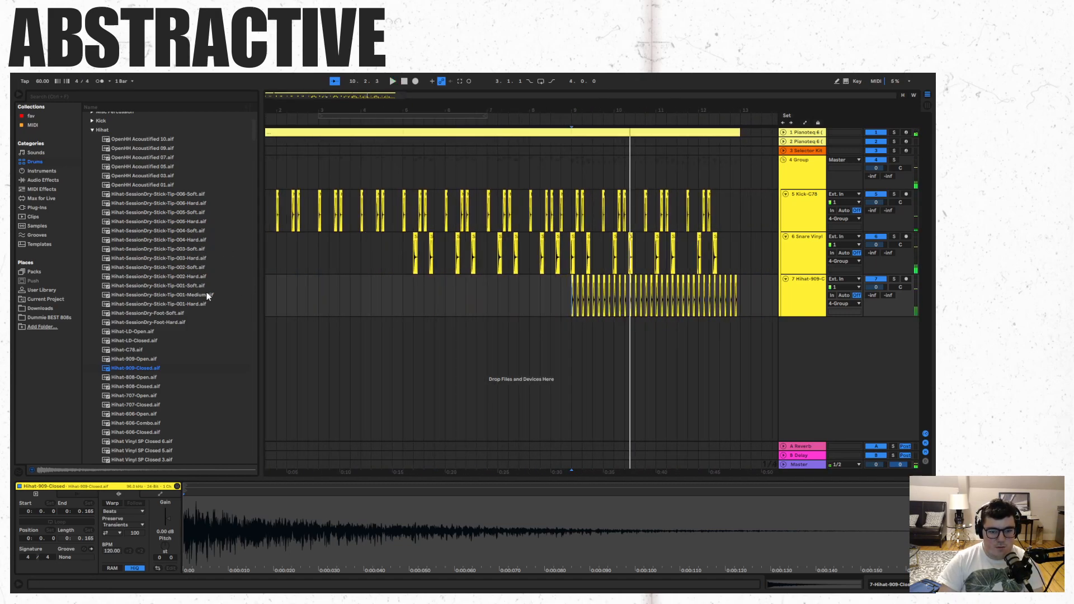
- Play the transition from bar 8 into the hi-hat pattern of bar 9
{"action": "left_click_drag", "start_coordinate": [375, 99], "coordinate": [383, 118]}
{"action": "left_click_drag", "start_coordinate": [310, 93], "coordinate": [362, 96]}
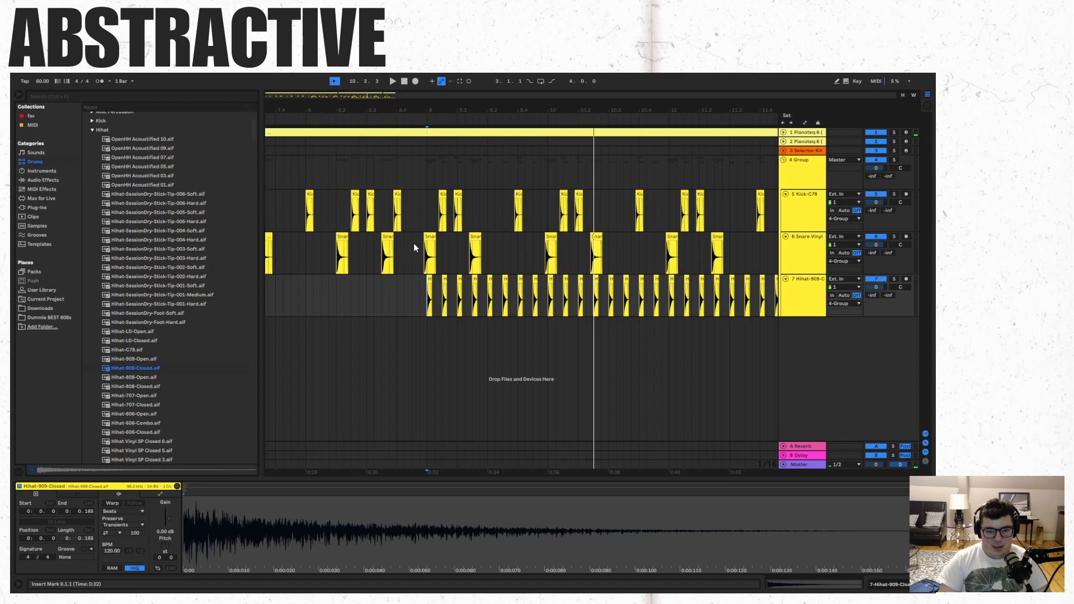
{"action": "left_click", "coordinate": [377, 288]}
{"action": "key", "text": "space"}
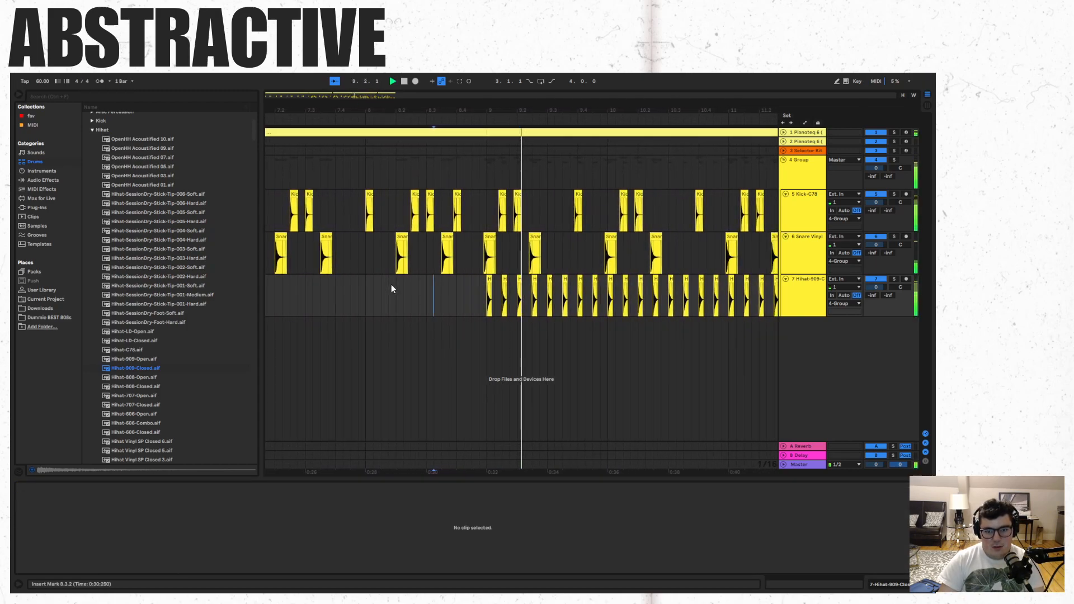
{"action": "key", "text": "space"}
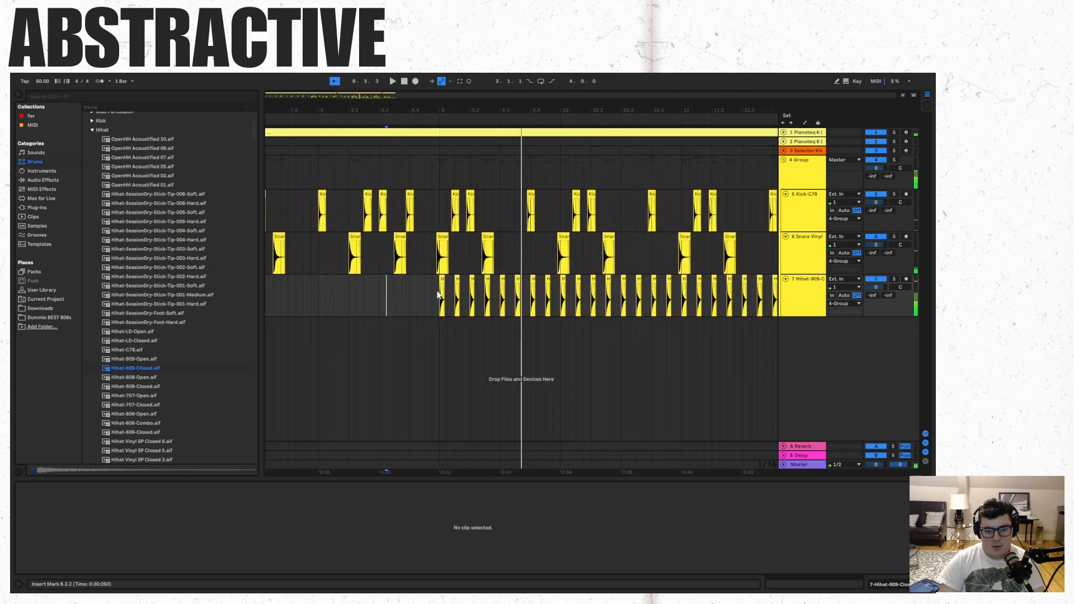
- Try shifting the kick and snare clips of bars 9 to 12 so the first snare starts at 9.1.1, and play them
{"action": "left_click", "coordinate": [440, 237]}
{"action": "left_click_drag", "start_coordinate": [445, 94], "coordinate": [373, 91]}
{"action": "left_click", "coordinate": [690, 246], "text": "shift"}
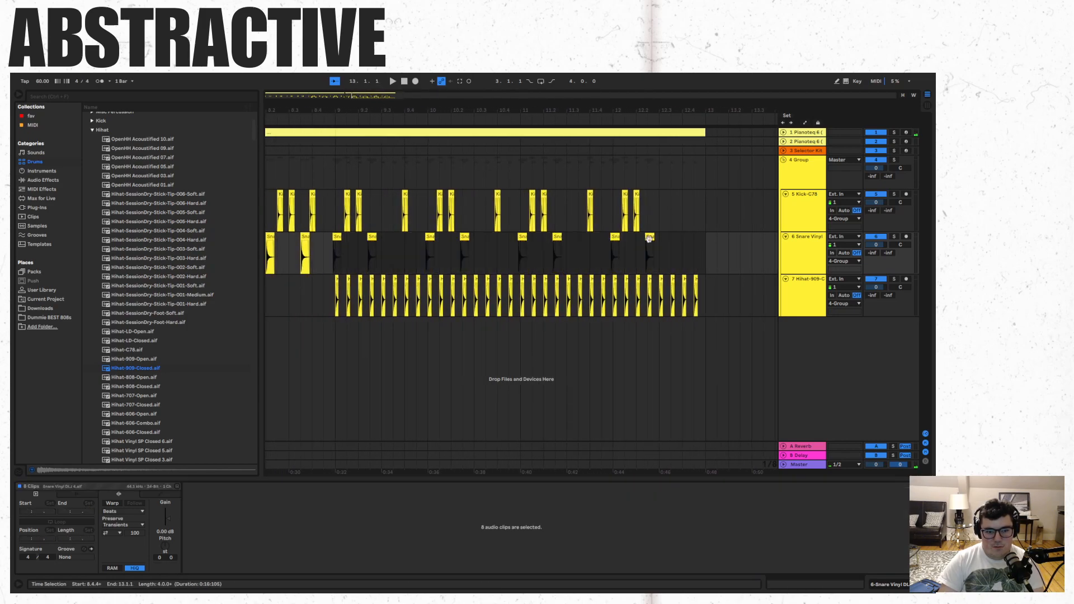
{"action": "left_click", "coordinate": [360, 221], "text": "shift"}
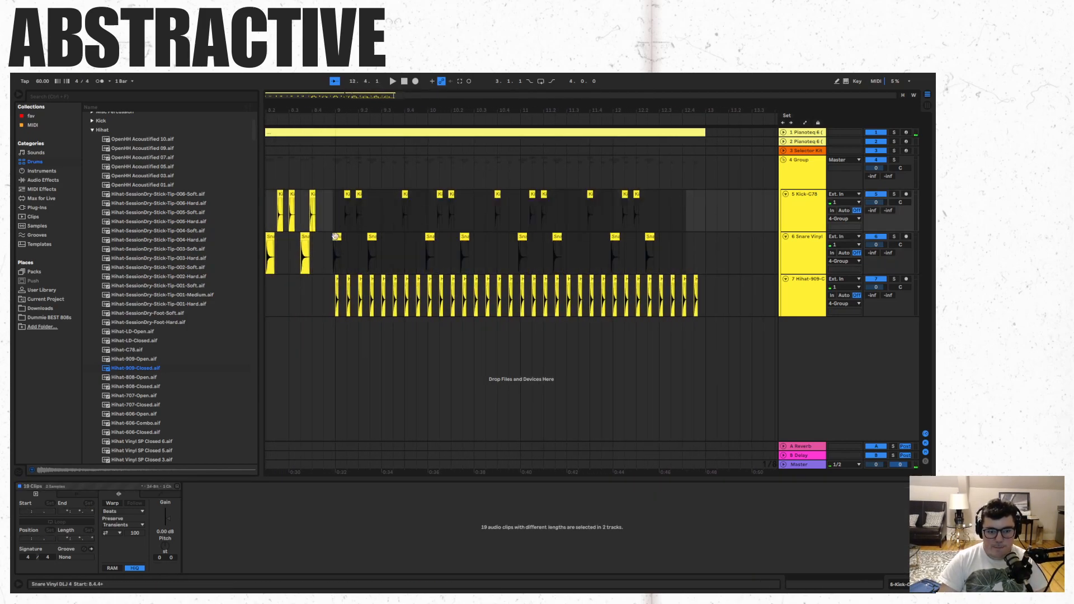
{"action": "left_click", "coordinate": [337, 235]}
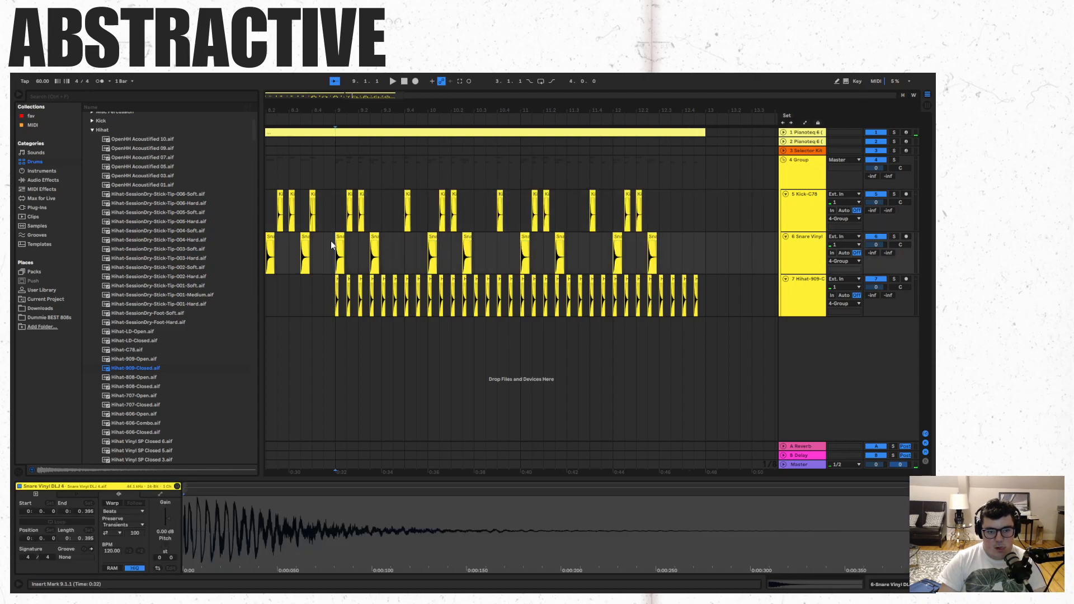
{"action": "key", "text": "space"}
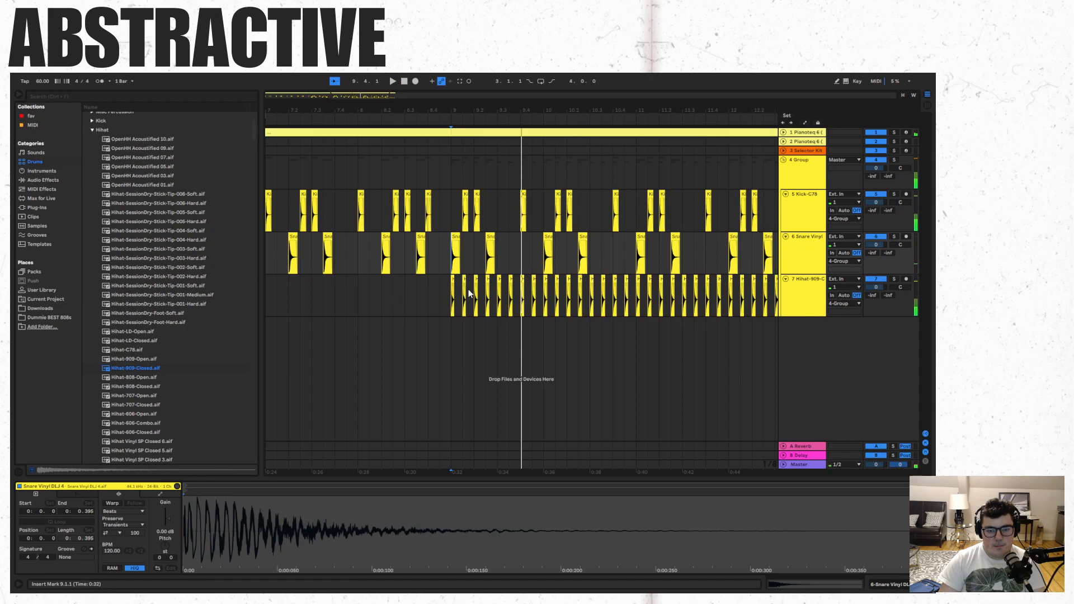
{"action": "key", "text": "ctrl+z"}
- Play the drums from 8.1.3 and examine the snare clip near the start of bar 9
{"action": "left_click", "coordinate": [439, 292]}
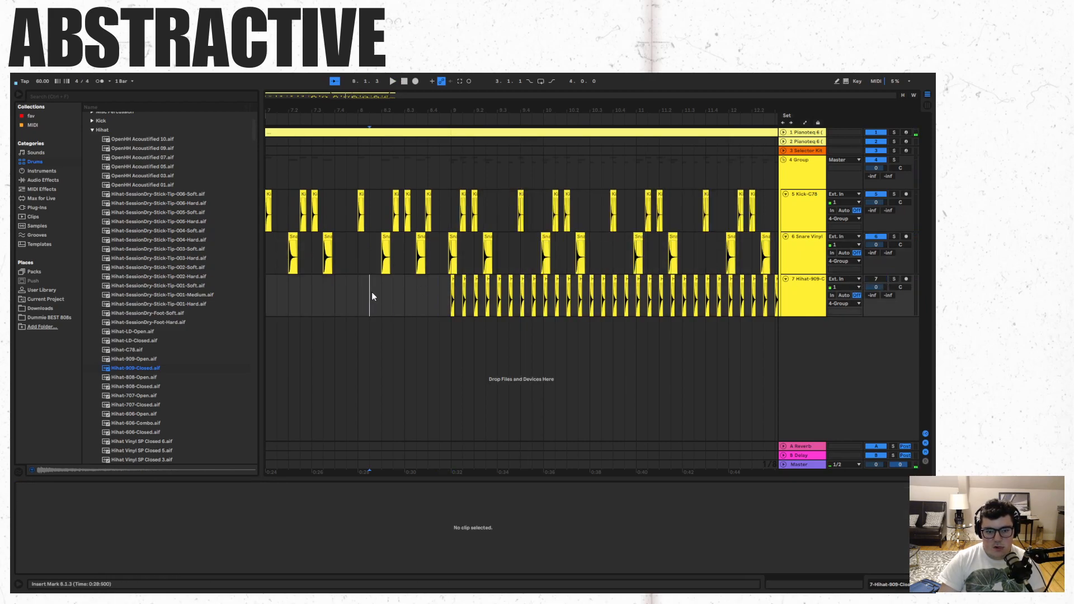
{"action": "key", "text": "space"}
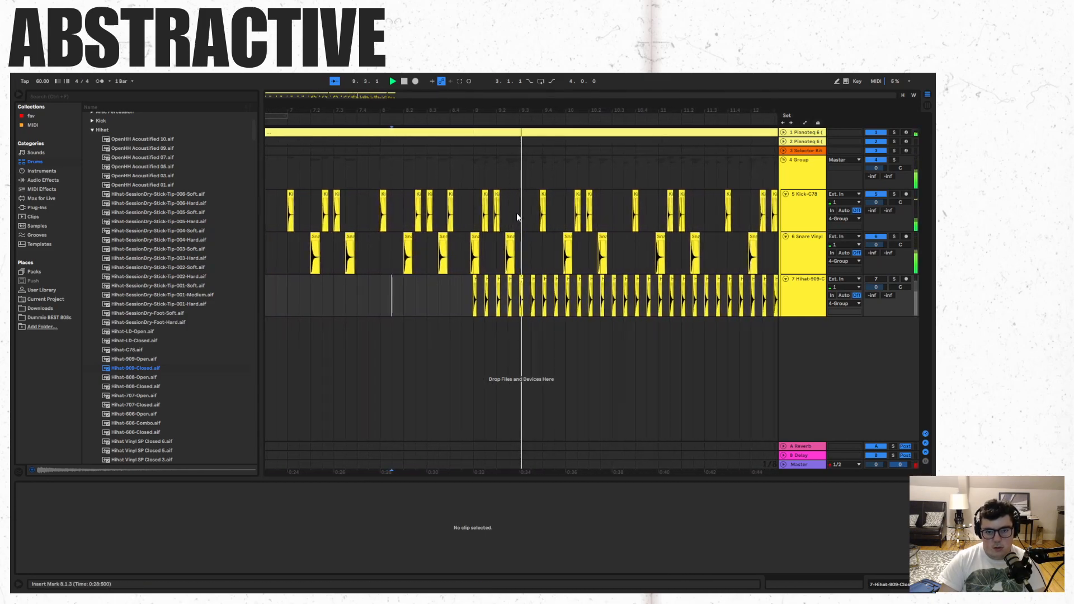
{"action": "left_click", "coordinate": [467, 239]}
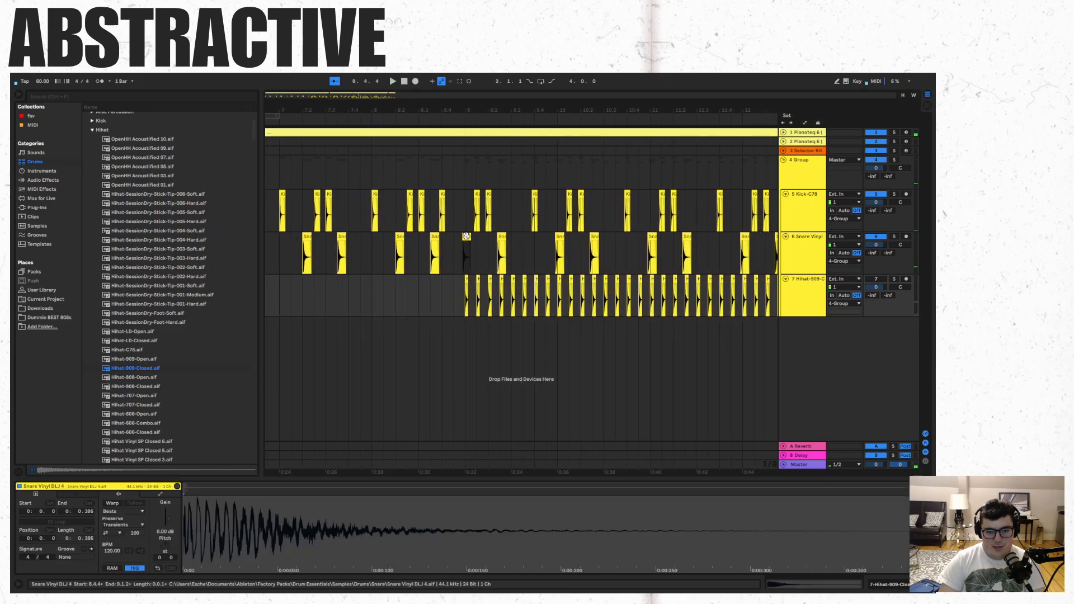
- Undo the closed hi-hat hits and the duplication of the kick, snare and Pianoteq clips into bars 9 to 12
{"action": "left_click_drag", "start_coordinate": [387, 96], "coordinate": [384, 96]}
{"action": "key", "text": "ctrl+z"}
{"action": "key", "text": "ctrl+z"}
{"action": "key", "text": "ctrl+z"}
{"action": "key", "text": "ctrl+z"}
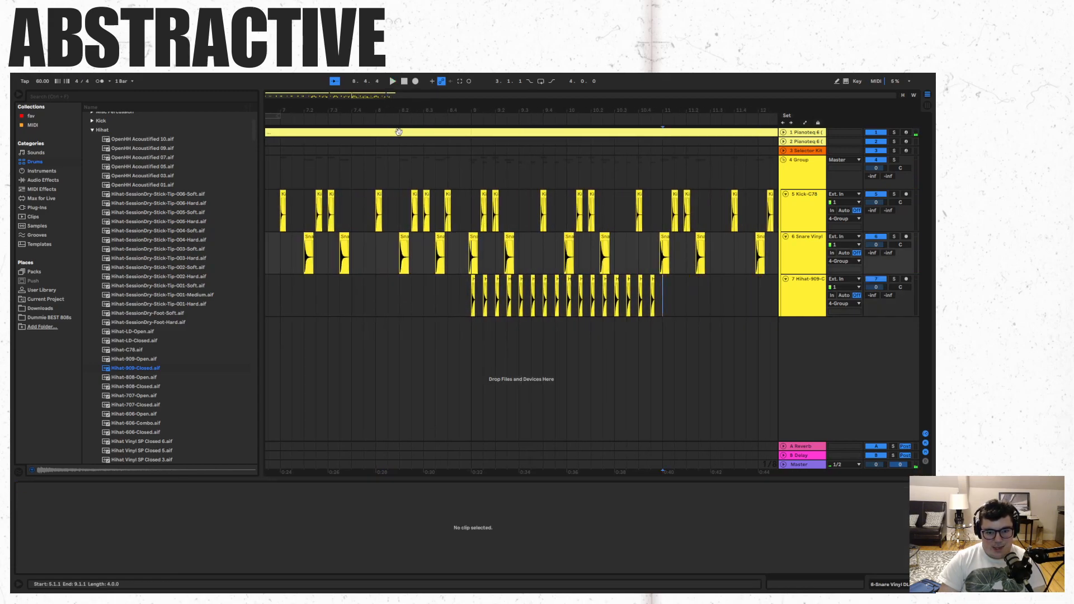
{"action": "key", "text": "ctrl+z"}
{"action": "key", "text": "ctrl+z"}
{"action": "key", "text": "ctrl+z"}
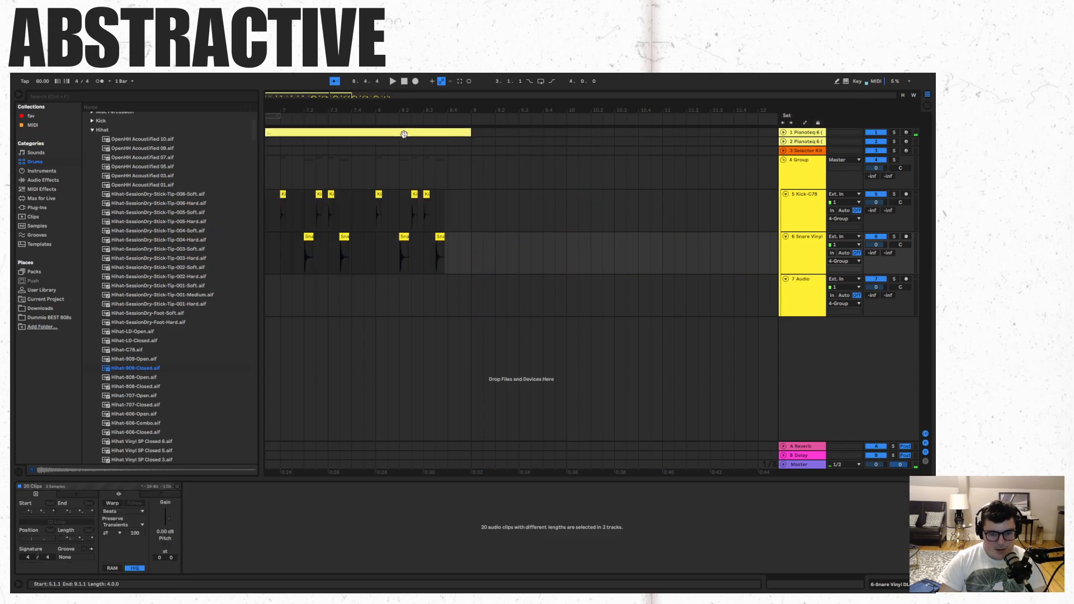
- Add the first Pianoteq track's chords to the kick and snare selection of bars 5 to 8 and duplicate it into bars 9 to 12
{"action": "left_click_drag", "start_coordinate": [340, 93], "coordinate": [310, 93]}
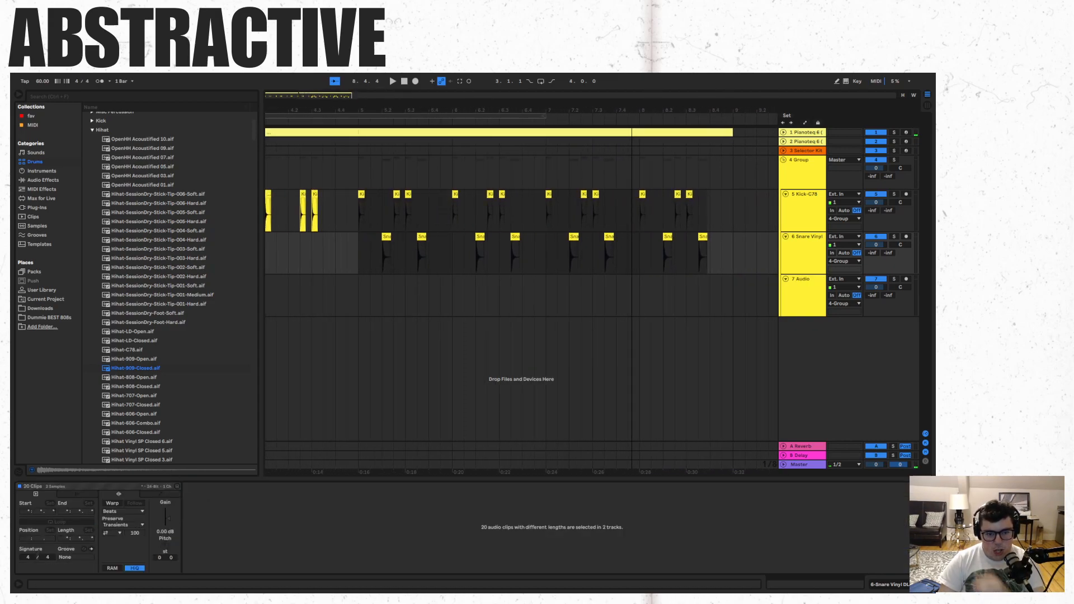
{"action": "left_click", "coordinate": [400, 132], "text": "shift"}
{"action": "key", "text": "ctrl+d"}
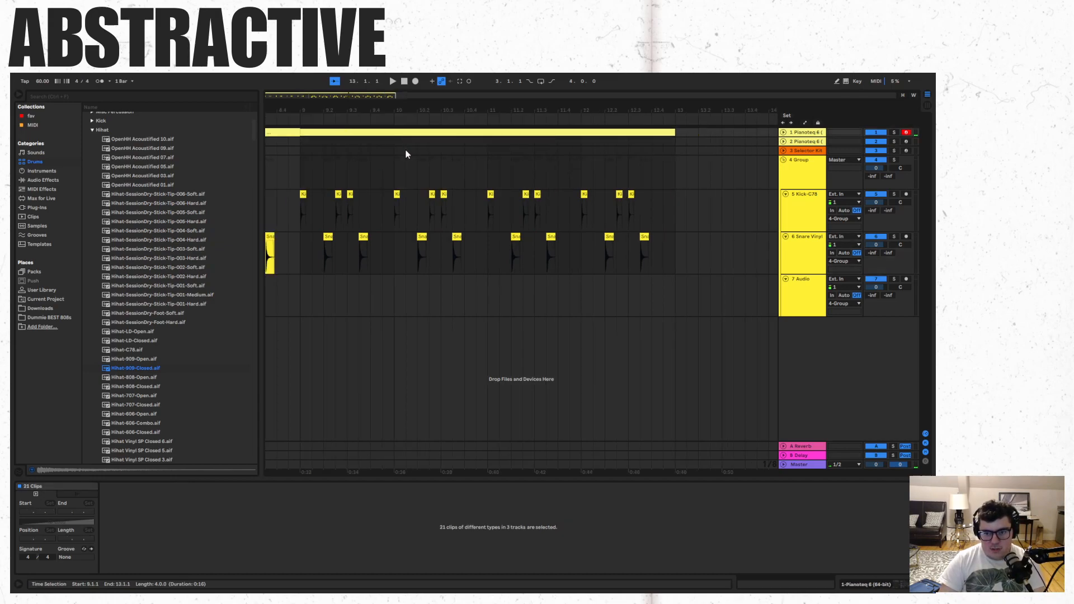
- Play the duplicated kick, snare and chord clips from bar 8 into bar 9
{"action": "left_click_drag", "start_coordinate": [350, 96], "coordinate": [334, 99]}
{"action": "left_click", "coordinate": [364, 297]}
{"action": "key", "text": "space"}
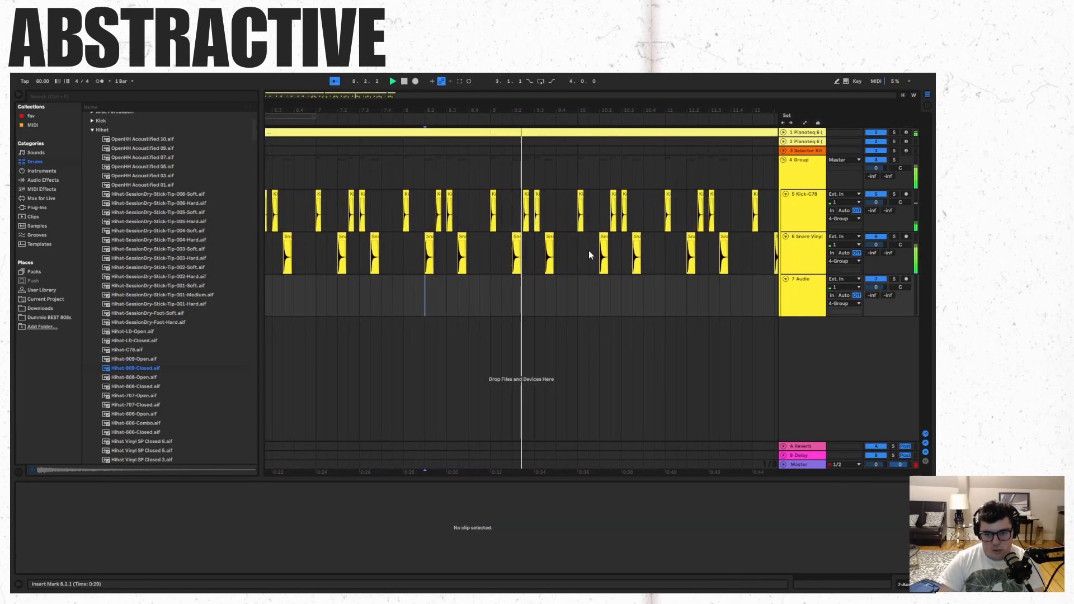
{"action": "left_click", "coordinate": [557, 305]}
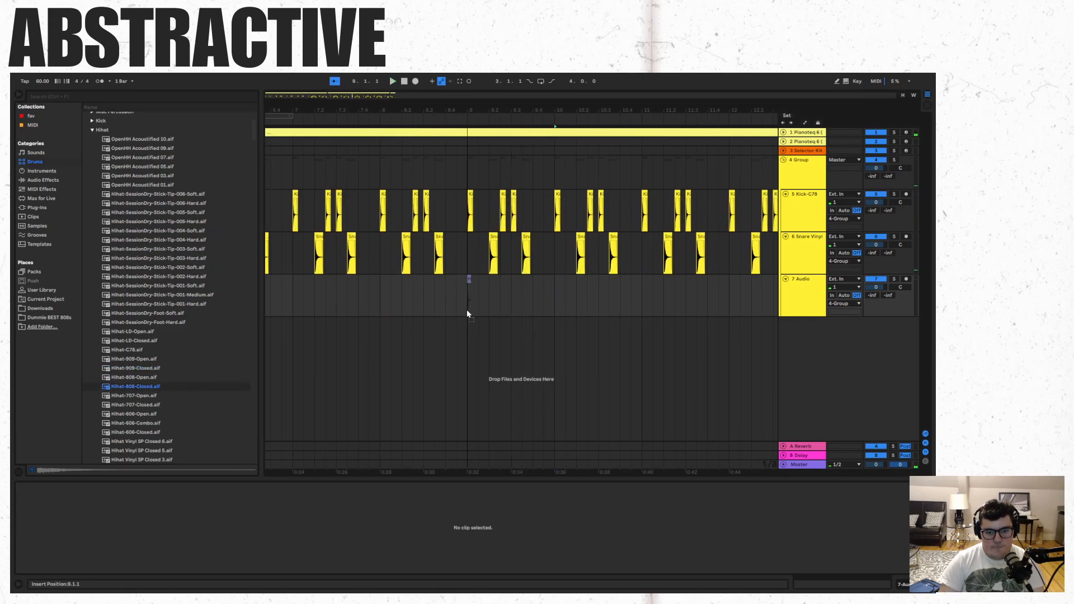
- Place Hihat-808-Closed.aif on the group's third audio track around the start of bar 9 and set a fixed 1/16 grid
{"action": "left_click_drag", "start_coordinate": [467, 309], "coordinate": [467, 309]}
{"action": "right_click", "coordinate": [489, 283]}
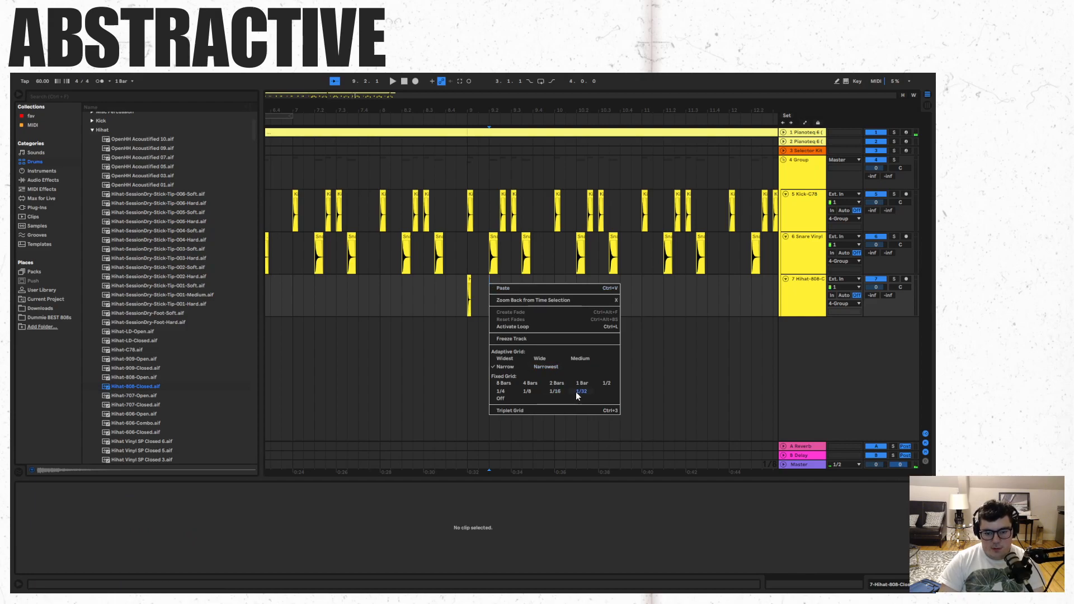
{"action": "left_click", "coordinate": [575, 392]}
{"action": "left_click_drag", "start_coordinate": [348, 96], "coordinate": [440, 287]}
{"action": "right_click", "coordinate": [509, 300]}
{"action": "left_click", "coordinate": [582, 409]}
- Repeat the closed hi-hat hit at eighth-note intervals from 8.4.4 to 9.2.4
{"action": "left_click", "coordinate": [464, 281]}
{"action": "key", "text": "ctrl+v"}
{"action": "left_click", "coordinate": [429, 279], "text": "shift"}
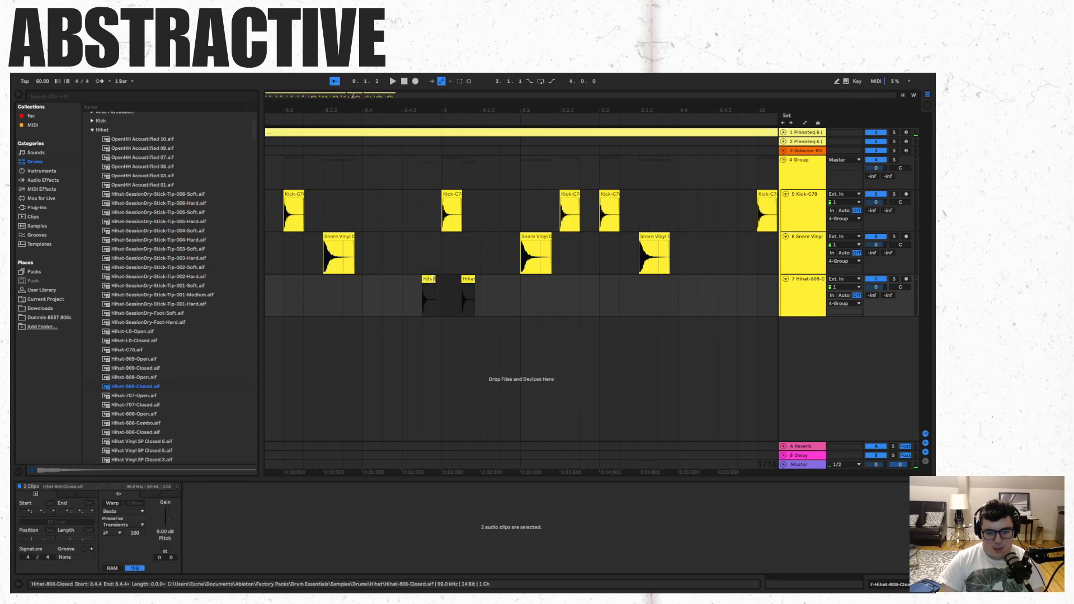
{"action": "key", "text": "ctrl+d"}
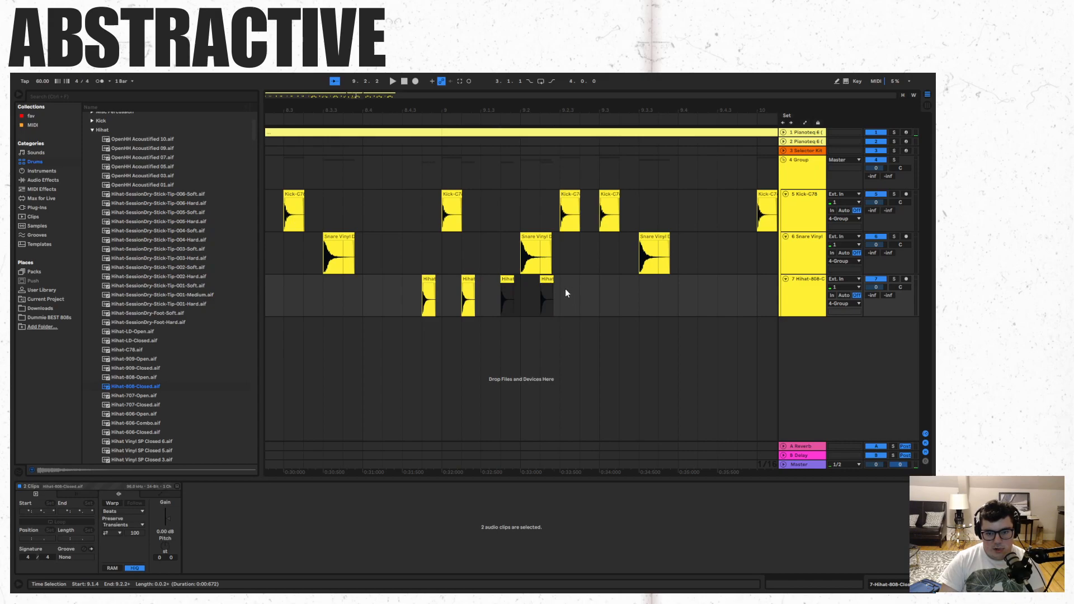
{"action": "key", "text": "ctrl+d"}
{"action": "key", "text": "Delete"}
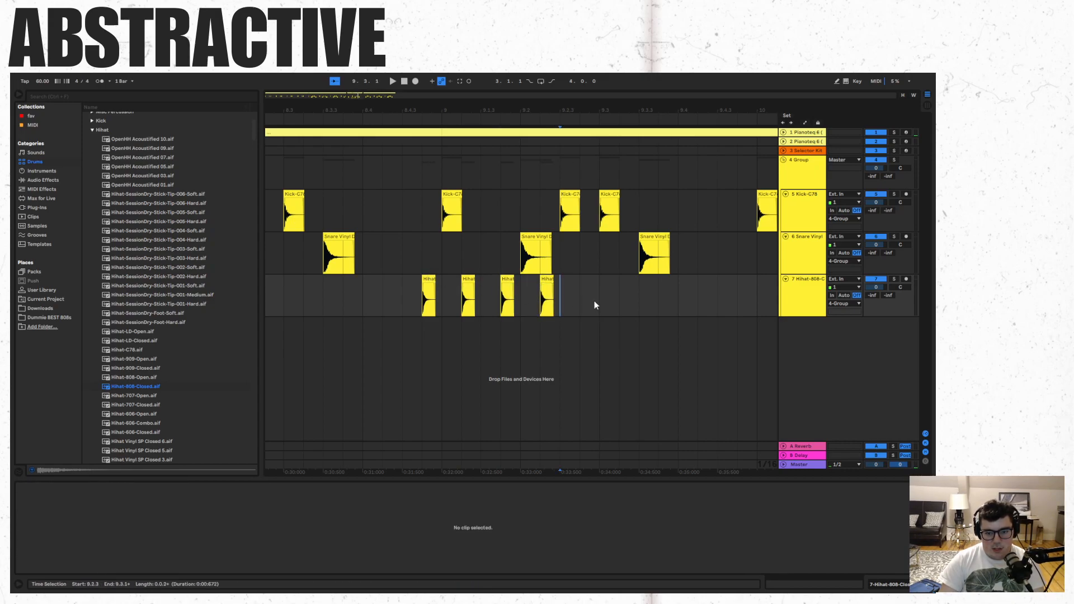
{"action": "left_click", "coordinate": [547, 280]}
{"action": "key", "text": "ctrl+v"}
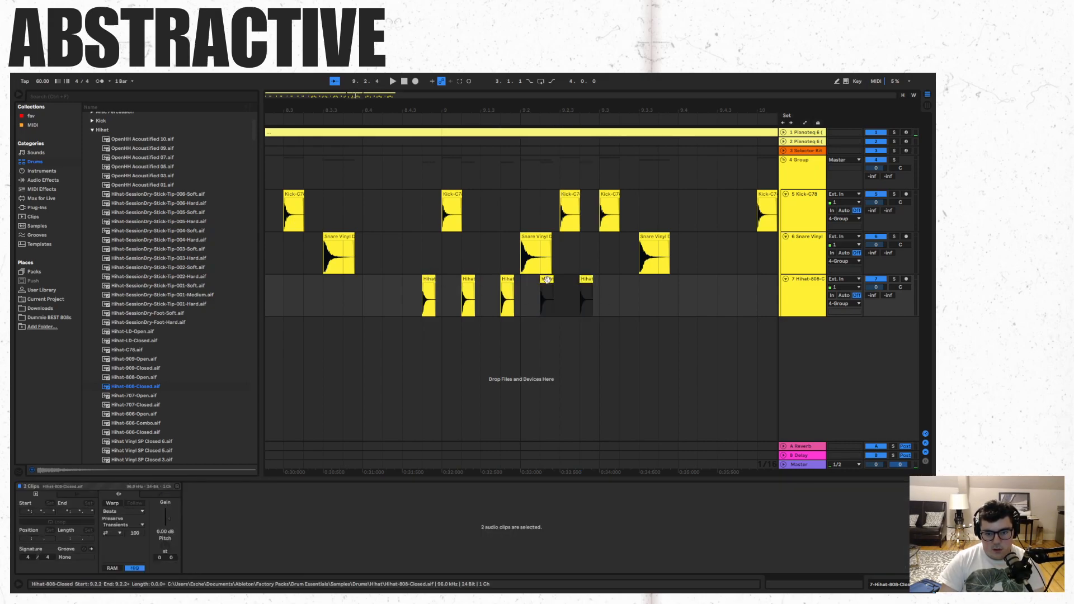
- Paste the five hi-hat hits from 9.2.4 to continue the pattern through 9.4.4, and play it from 8.4.3
{"action": "left_click", "coordinate": [429, 279], "text": "shift"}
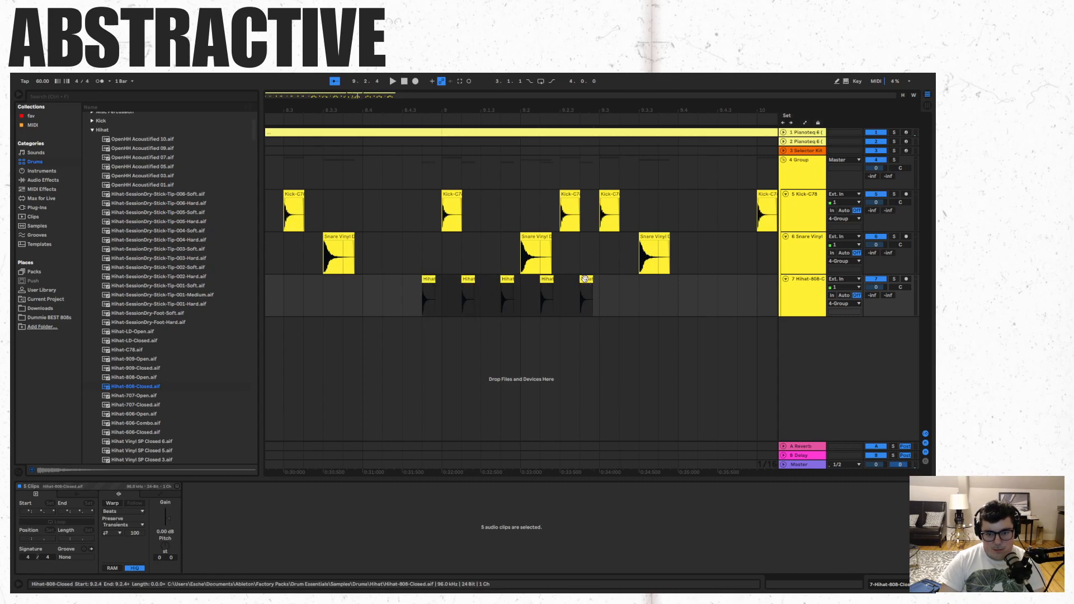
{"action": "left_click", "coordinate": [584, 279]}
{"action": "key", "text": "ctrl+v"}
{"action": "left_click", "coordinate": [400, 313]}
{"action": "key", "text": "space"}
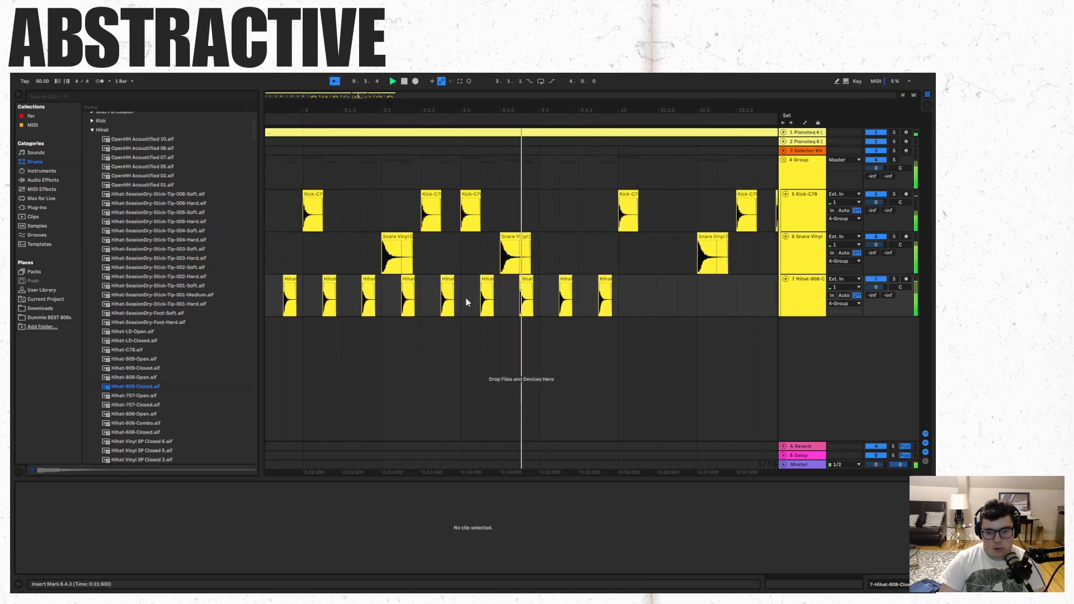
{"action": "key", "text": "space"}
- Extend the offbeat hi-hat pattern through bar 10 to 10.4.4 with copies of the five hits
{"action": "left_click", "coordinate": [528, 294]}
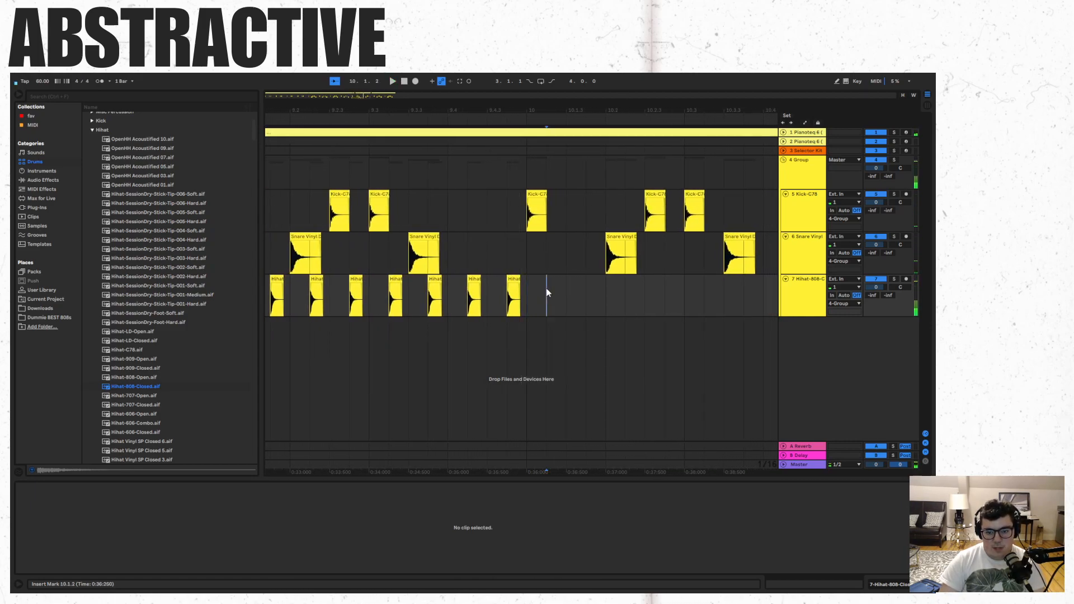
{"action": "left_click", "coordinate": [519, 280]}
{"action": "key", "text": "ctrl+v"}
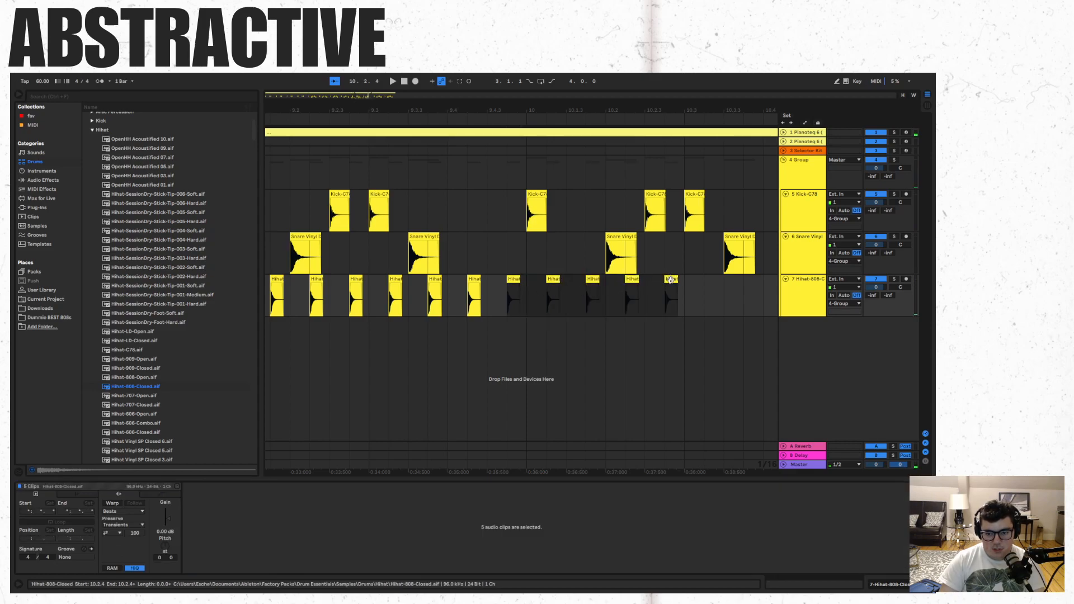
{"action": "key", "text": "ctrl+v"}
- Continue pasting the five-hit hi-hat group until the pattern fills bars 11 and 12 through 12.4.4
{"action": "left_click_drag", "start_coordinate": [348, 92], "coordinate": [382, 68]}
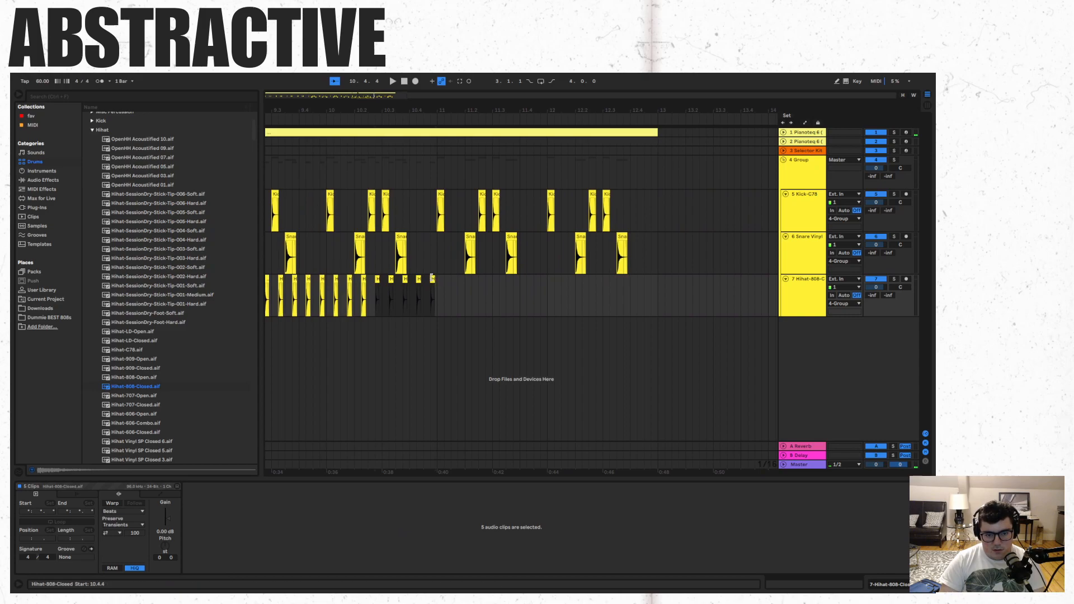
{"action": "key", "text": "ctrl+v"}
{"action": "key", "text": "ctrl+v"}
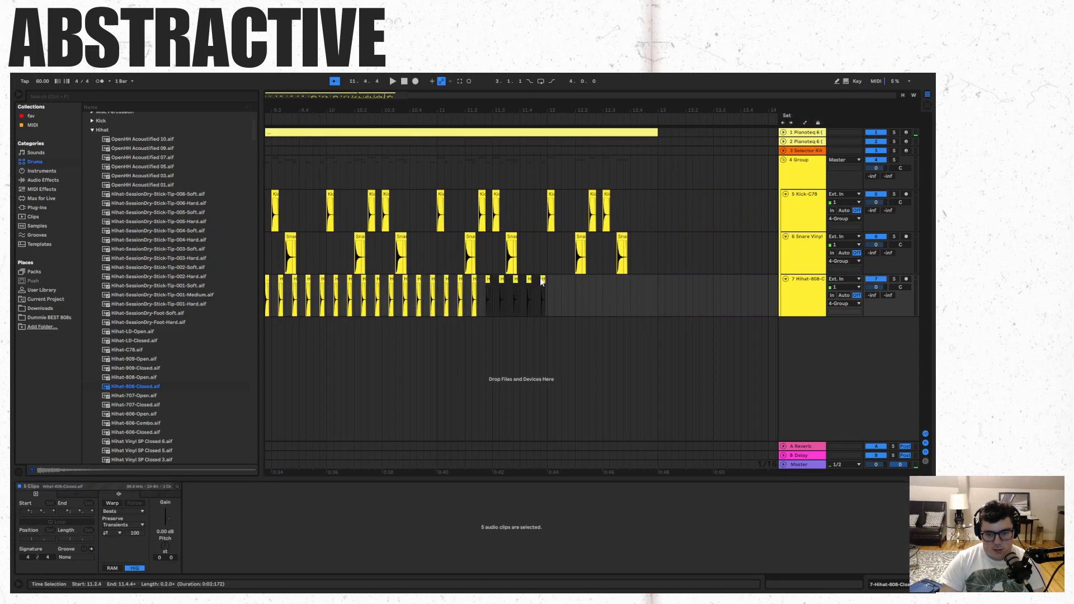
{"action": "left_click", "coordinate": [541, 279]}
{"action": "key", "text": "ctrl+v"}
{"action": "left_click", "coordinate": [598, 280]}
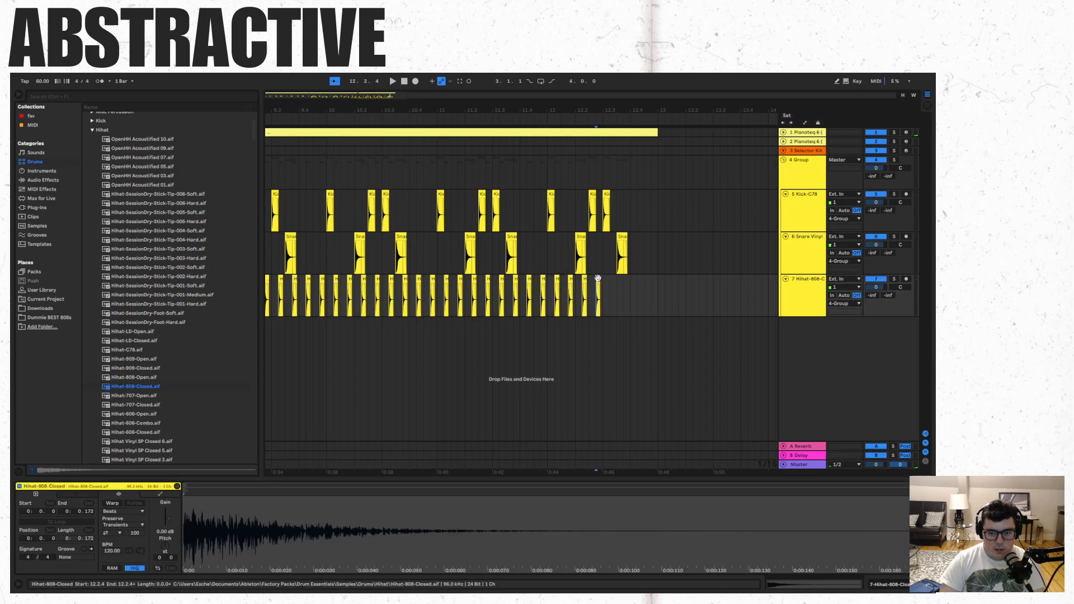
{"action": "key", "text": "ctrl+v"}
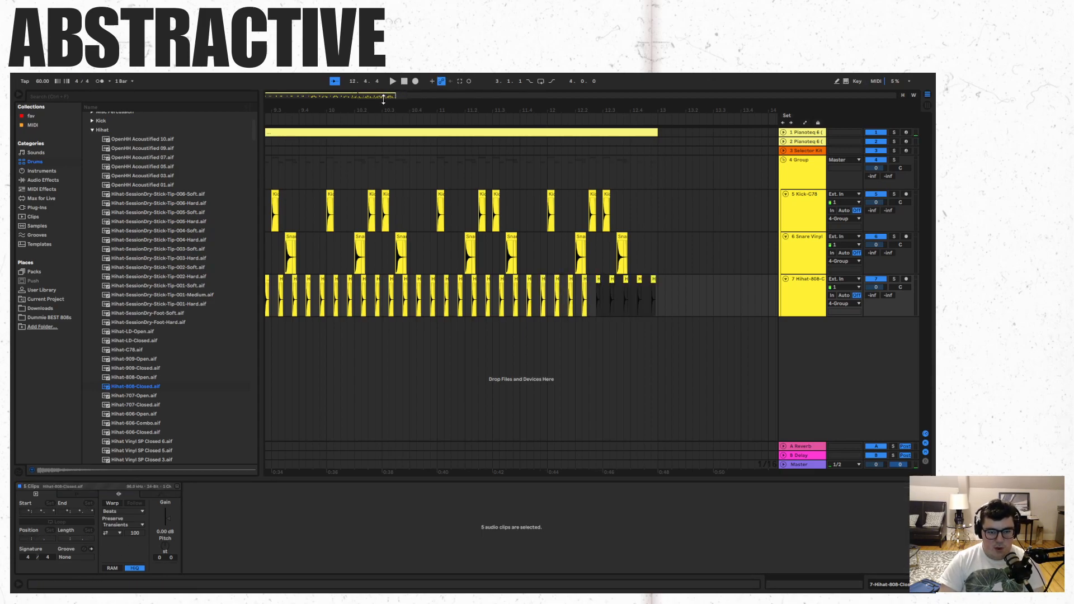
- Play the arrangement from 8.3.4 to hear the full hi-hat pattern with the kick and snare
{"action": "left_click_drag", "start_coordinate": [367, 95], "coordinate": [358, 69]}
{"action": "left_click", "coordinate": [399, 296]}
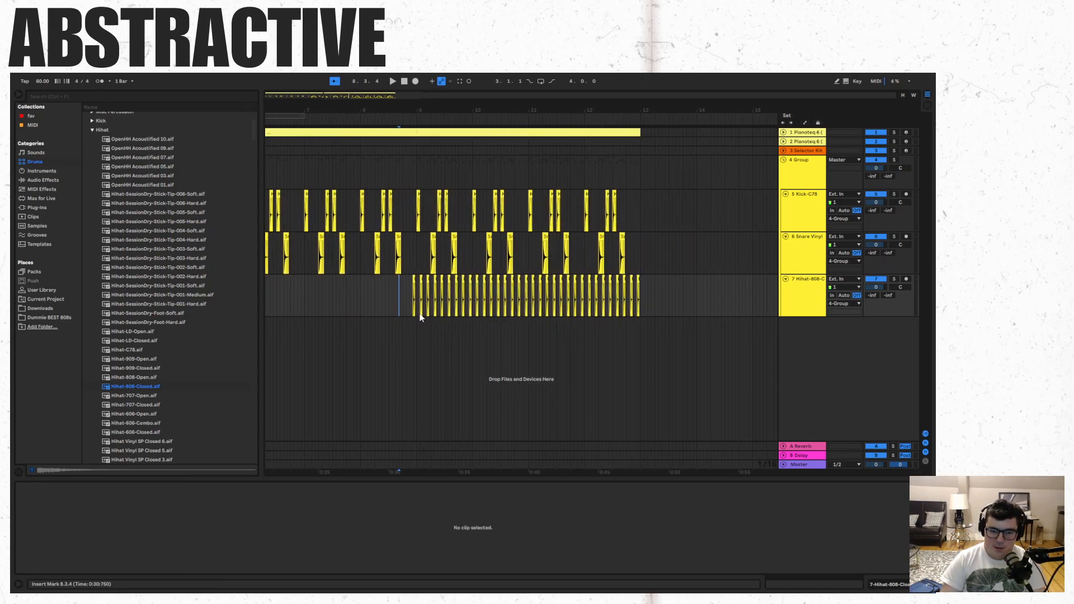
{"action": "key", "text": "space"}
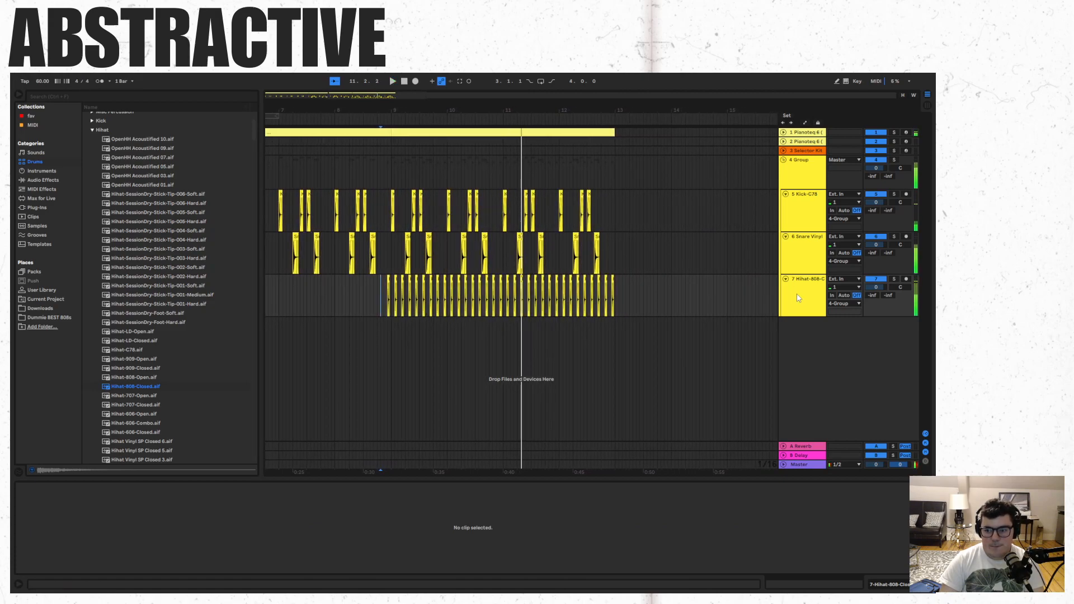
- Duplicate the Hihat-808-Closed track and delete all of the copied clips from the duplicate
{"action": "key", "text": "ctrl+t"}
{"action": "left_click_drag", "start_coordinate": [632, 338], "coordinate": [373, 342]}
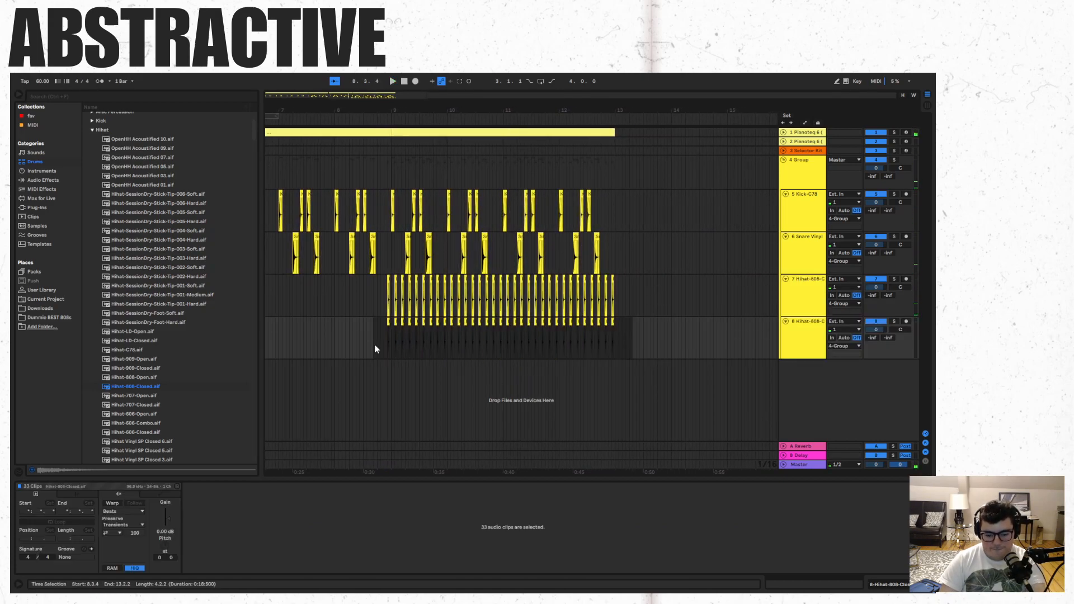
{"action": "scroll", "coordinate": [152, 259], "scroll_direction": "up", "scroll_amount": 3}
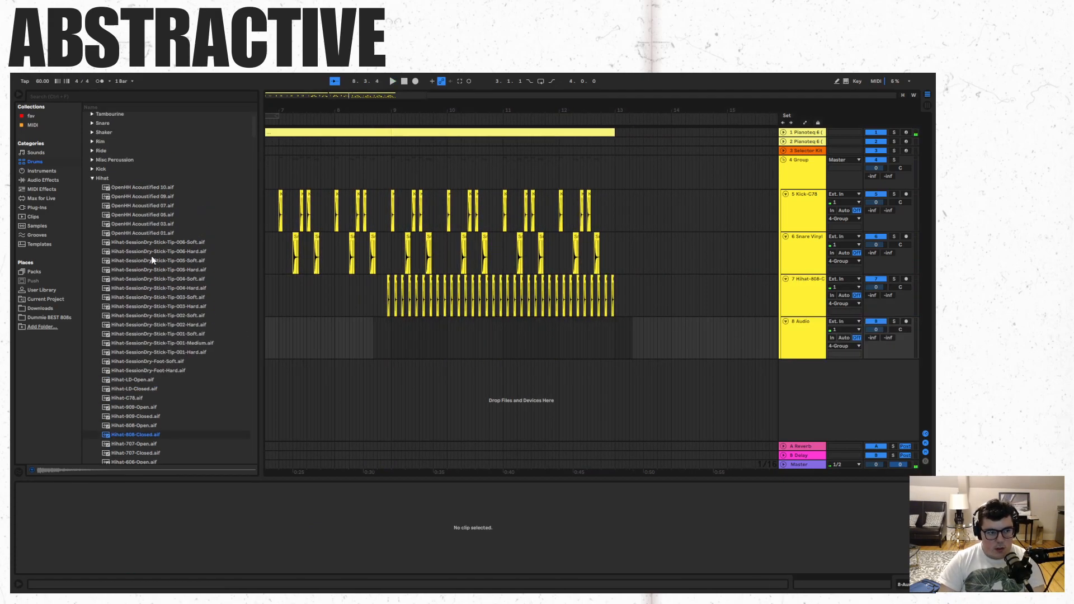
- Try Conga-808-Lower.aif at 9.1.1 on the empty audio track and play it with the beat from 8.4.3
{"action": "left_click", "coordinate": [93, 178]}
{"action": "left_click", "coordinate": [94, 206]}
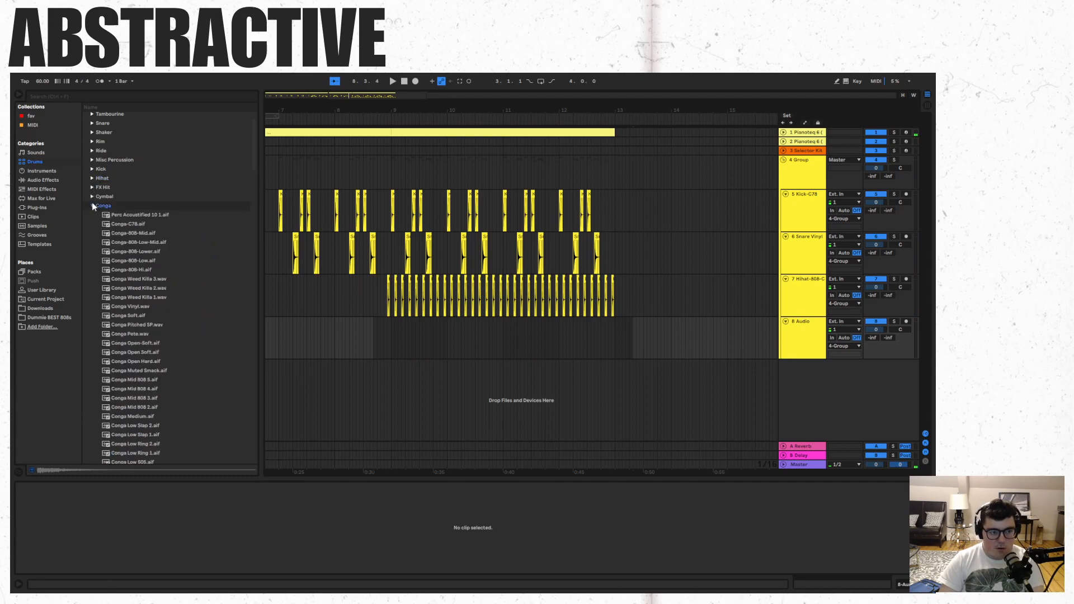
{"action": "left_click_drag", "start_coordinate": [127, 252], "coordinate": [390, 340]}
{"action": "left_click_drag", "start_coordinate": [397, 97], "coordinate": [365, 128]}
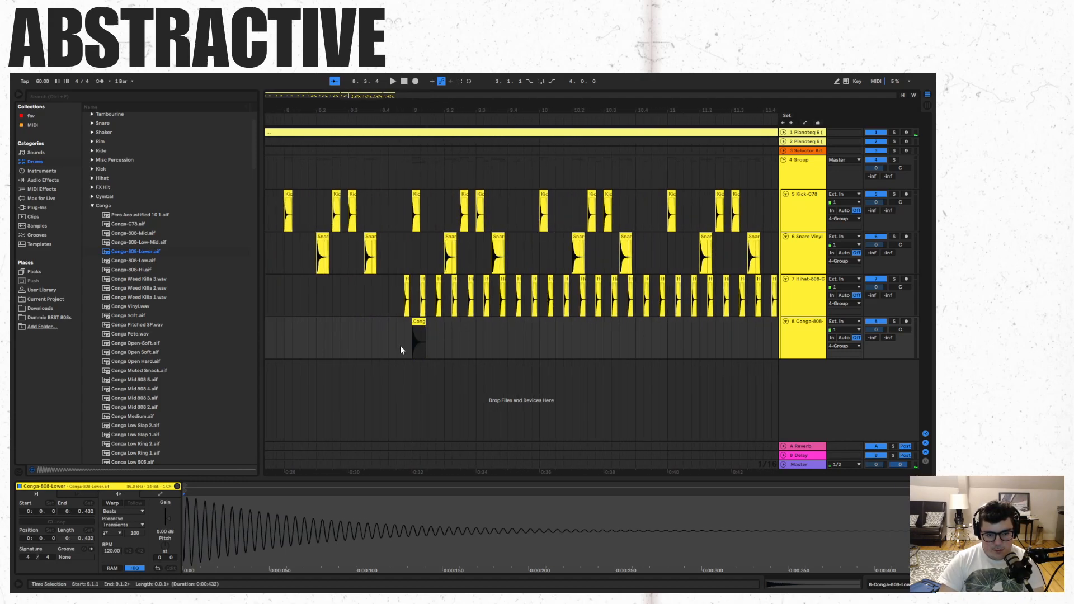
{"action": "left_click", "coordinate": [401, 350]}
{"action": "key", "text": "space"}
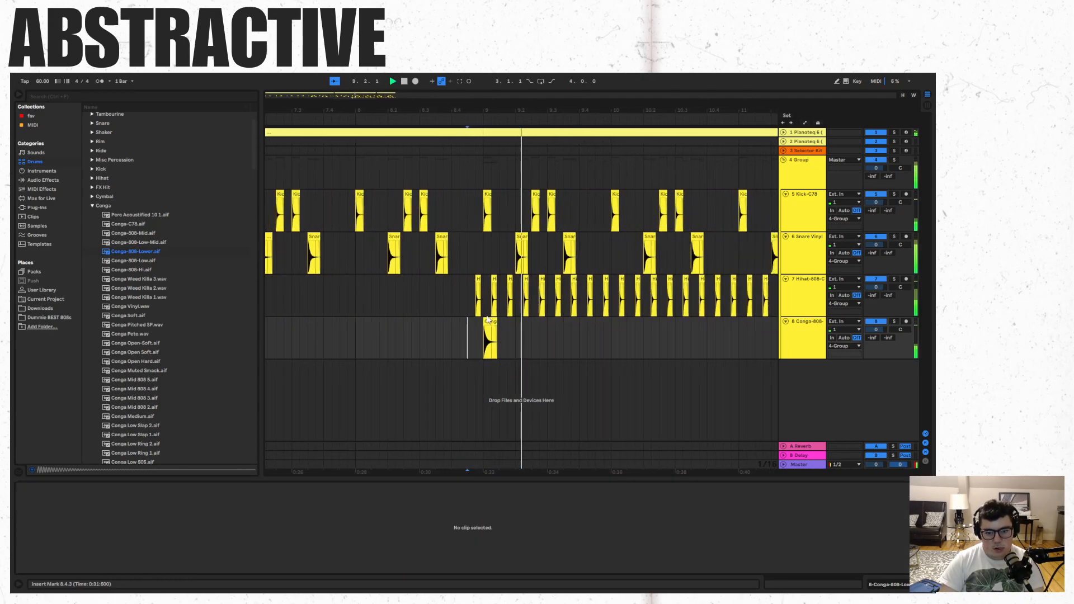
- Paste copies of the conga clip along its track at 9.4.1, 10.2.2, in late bar 10 and at 11.1.1
{"action": "left_click", "coordinate": [486, 321]}
{"action": "key", "text": "ctrl+c"}
{"action": "left_click", "coordinate": [572, 330]}
{"action": "key", "text": "ctrl+v"}
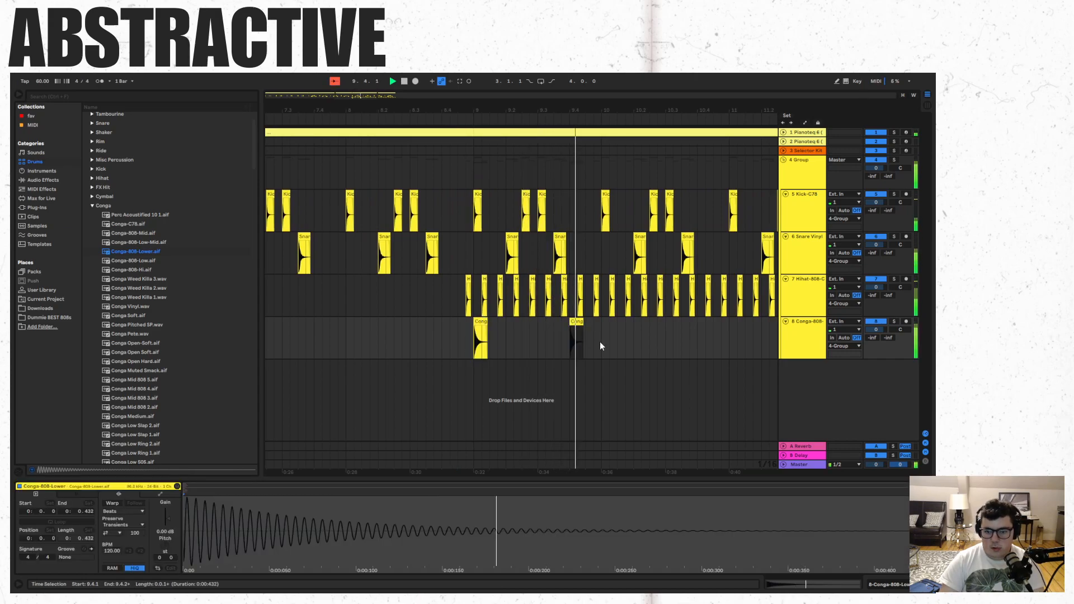
{"action": "left_click", "coordinate": [647, 331]}
{"action": "key", "text": "ctrl+v"}
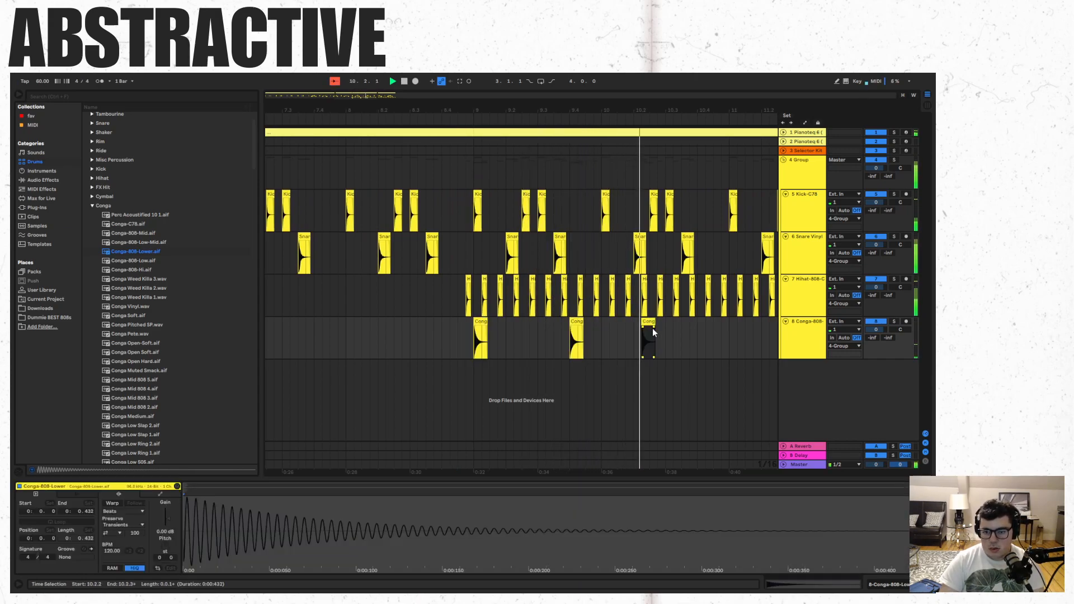
{"action": "left_click", "coordinate": [727, 337]}
{"action": "key", "text": "ctrl+v"}
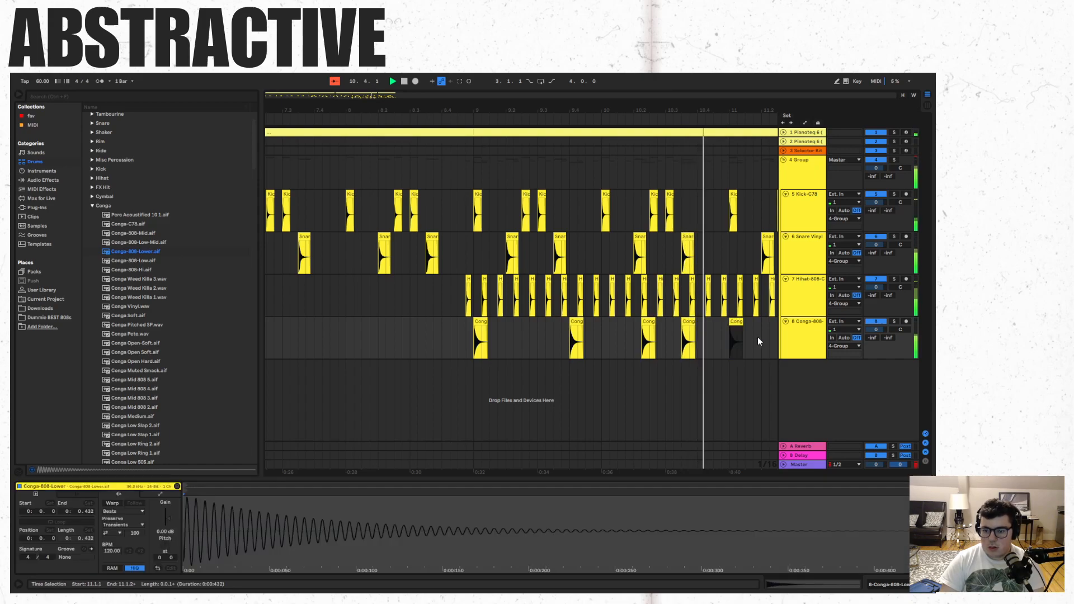
- Stop playback and undo the pasted conga clips as well as the original conga placement
{"action": "key", "text": "space"}
{"action": "key", "text": "ctrl+z"}
{"action": "key", "text": "ctrl+z"}
{"action": "key", "text": "ctrl+z"}
{"action": "key", "text": "ctrl+z"}
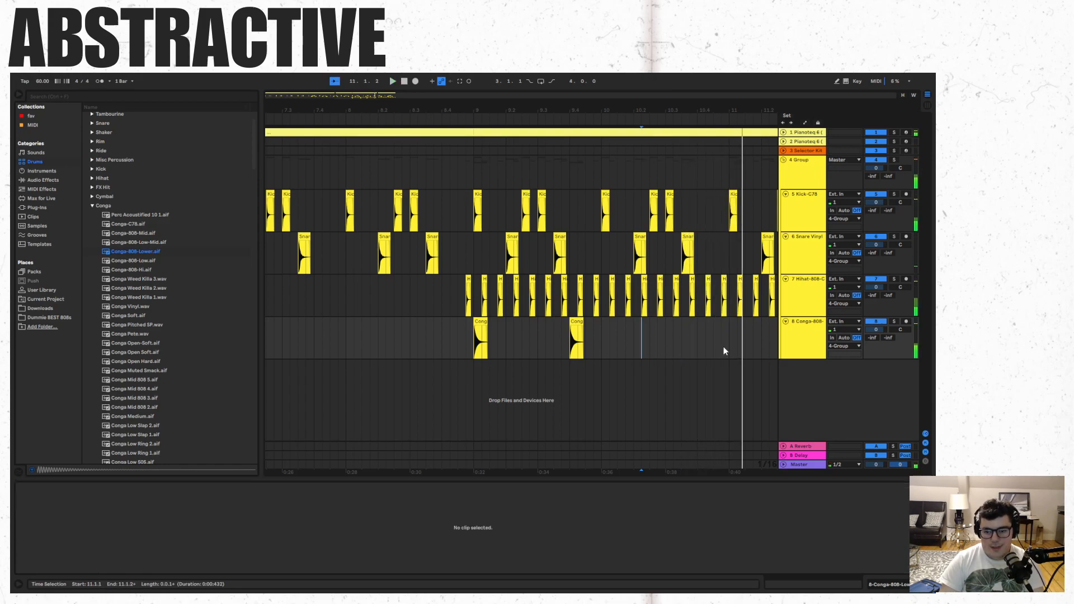
{"action": "left_click", "coordinate": [461, 334]}
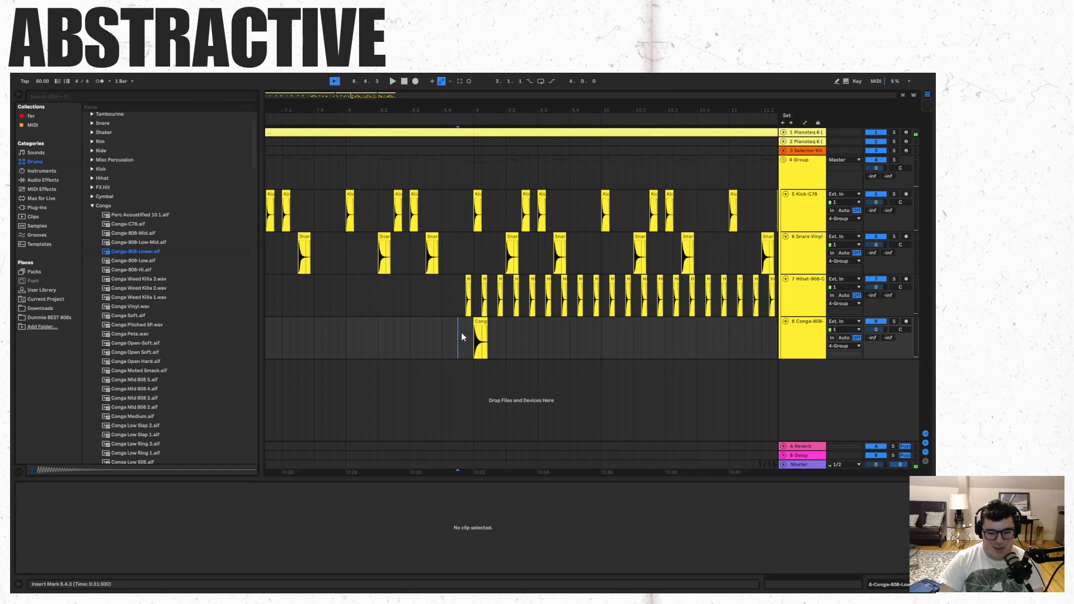
{"action": "key", "text": "space"}
{"action": "key", "text": "space"}
{"action": "key", "text": "ctrl+z"}
- Try the snap sample Snap Vid Mo.wav from the Clap folder at 9.1.2 and play from 8.4.4
{"action": "left_click", "coordinate": [92, 205]}
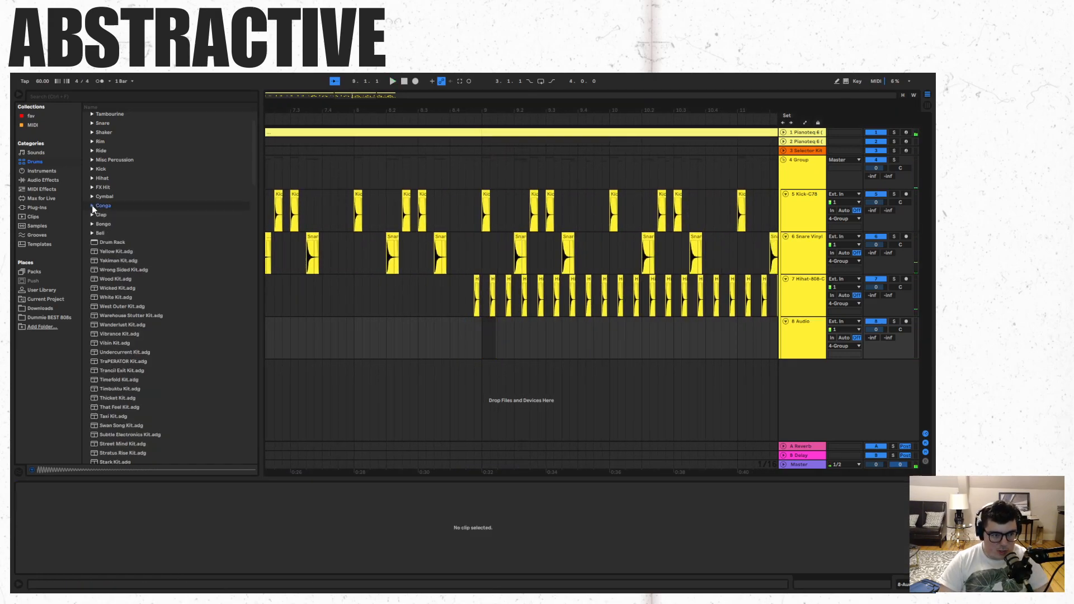
{"action": "scroll", "coordinate": [94, 216], "scroll_direction": "up", "scroll_amount": 1}
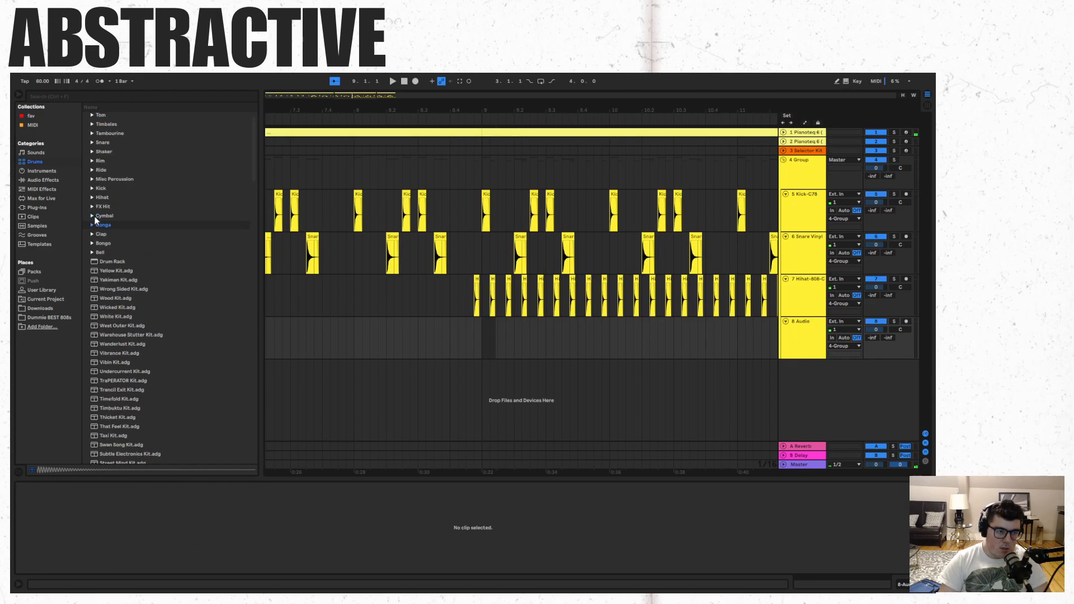
{"action": "left_click", "coordinate": [93, 234]}
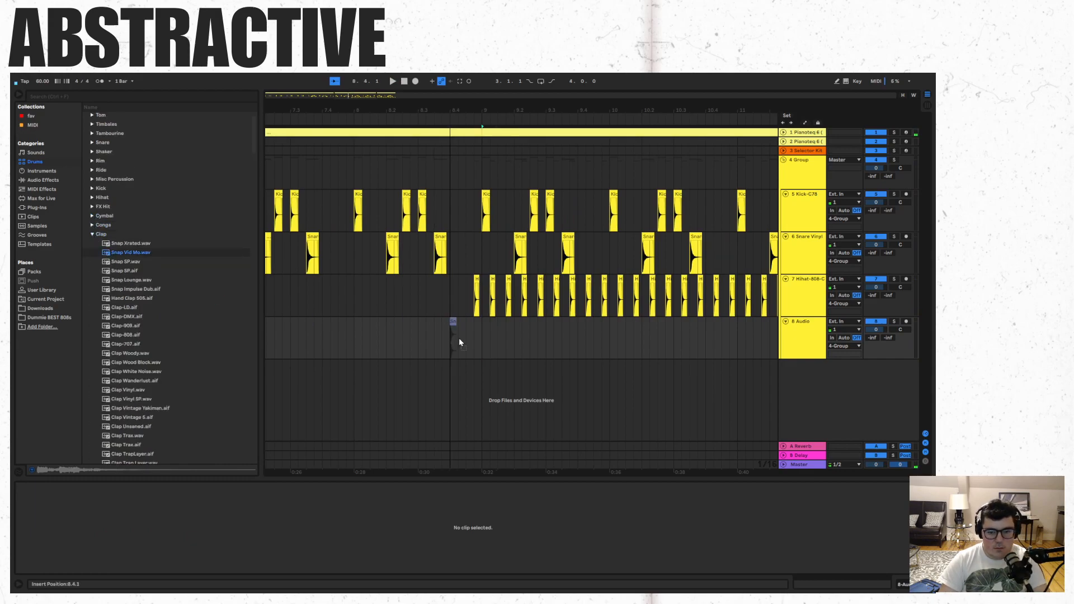
{"action": "left_click_drag", "start_coordinate": [496, 347], "coordinate": [496, 346]}
{"action": "left_click", "coordinate": [476, 344]}
{"action": "key", "text": "space"}
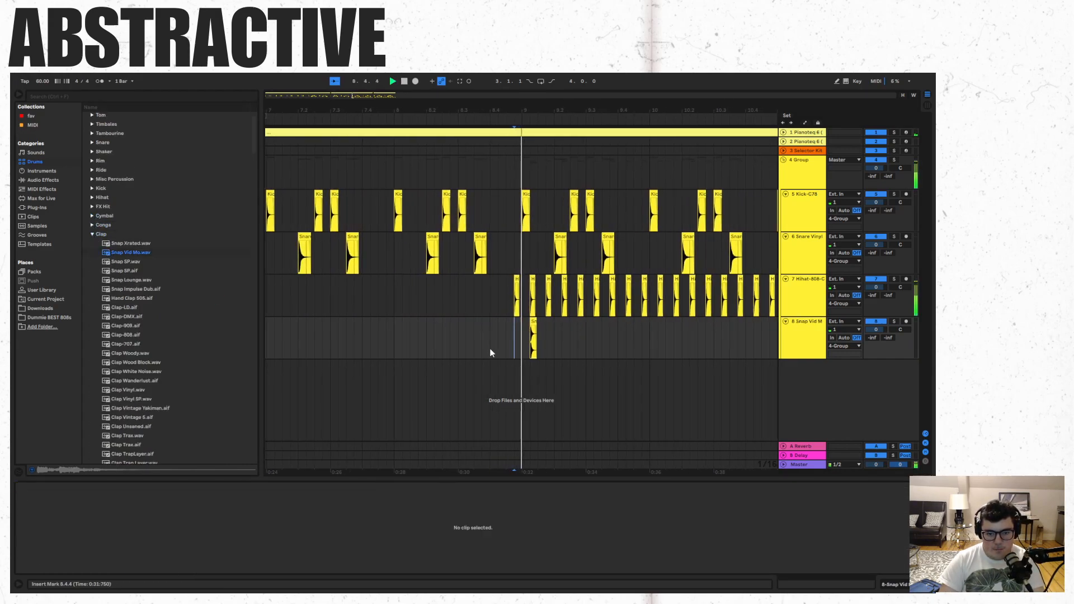
- Audition other clap samples, replace the snap clip with Clap Wanderlust.aif at 9.1.2, and play from 8.4.4
{"action": "left_click", "coordinate": [130, 280]}
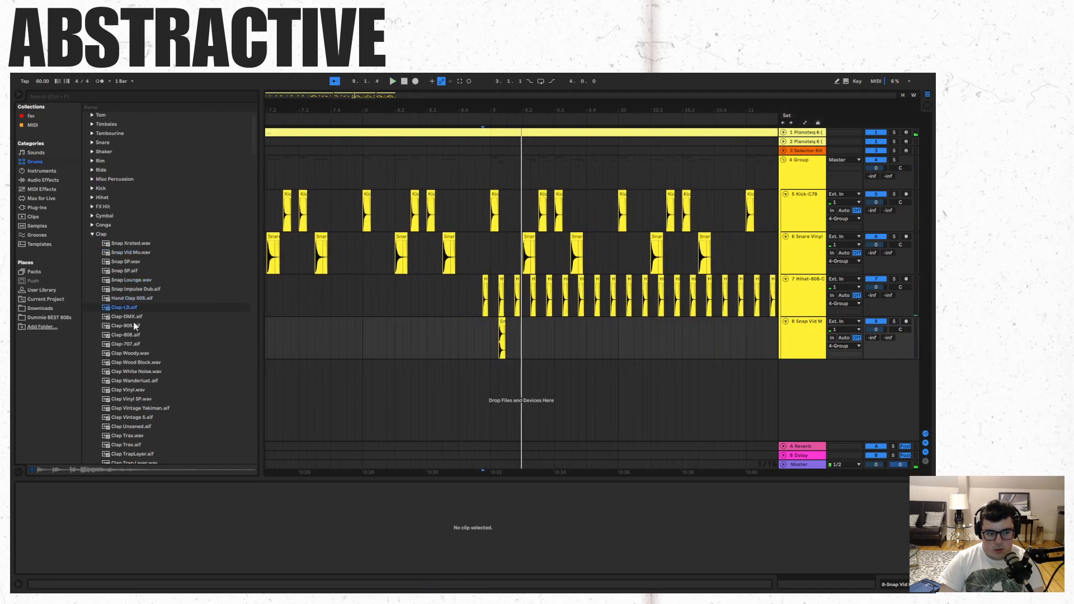
{"action": "left_click", "coordinate": [139, 354]}
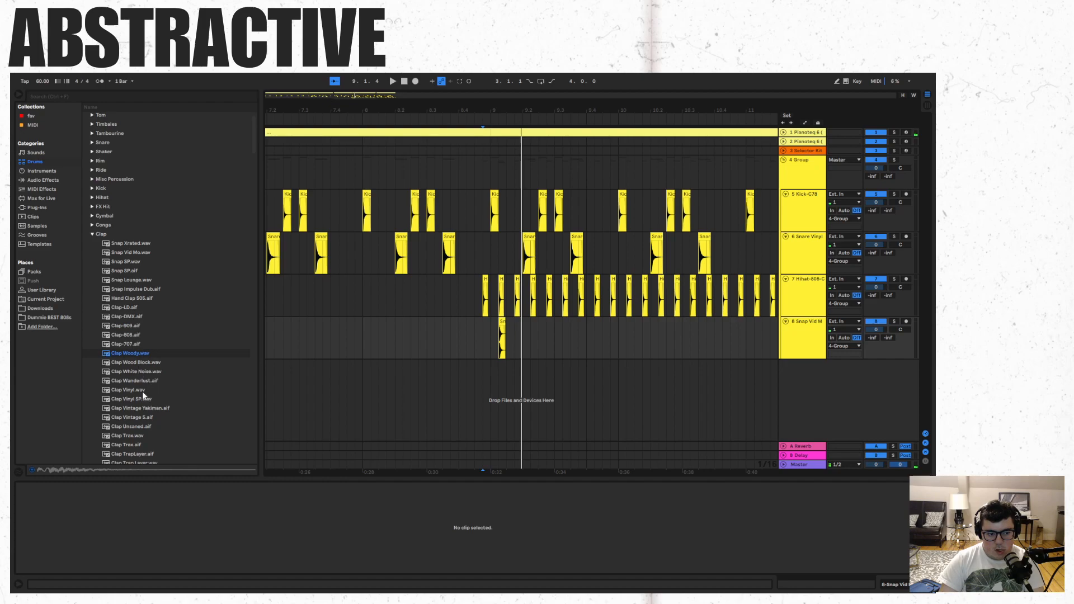
{"action": "left_click", "coordinate": [139, 381]}
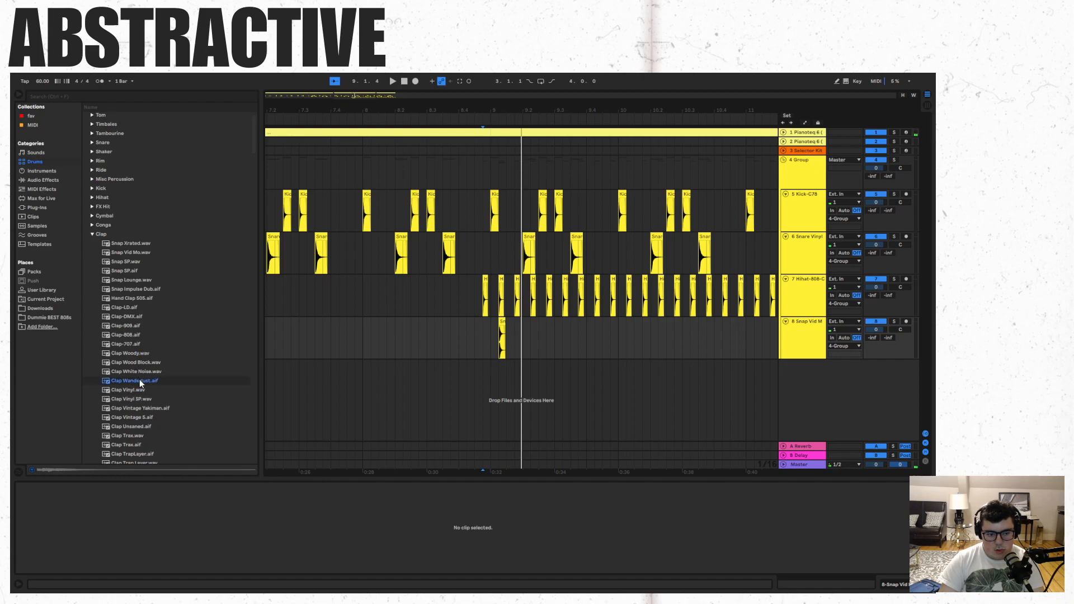
{"action": "left_click_drag", "start_coordinate": [496, 334], "coordinate": [495, 330]}
{"action": "left_click", "coordinate": [483, 338]}
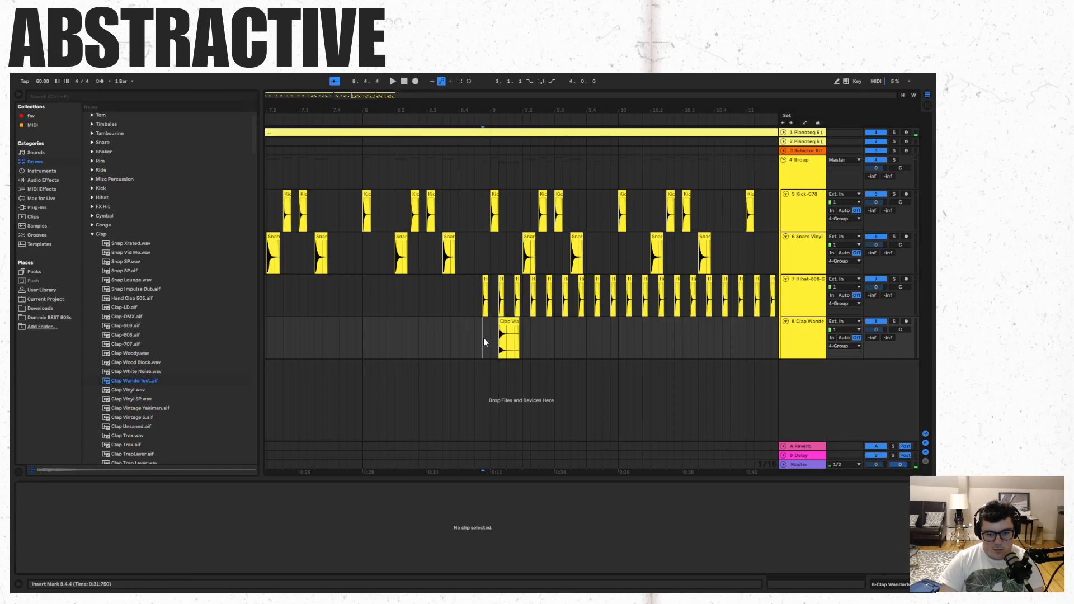
{"action": "key", "text": "space"}
- Lower the Clap Wanderlust clip's gain to about -13.6 dB and replay it with the beat from 8.4.3
{"action": "left_click", "coordinate": [511, 321]}
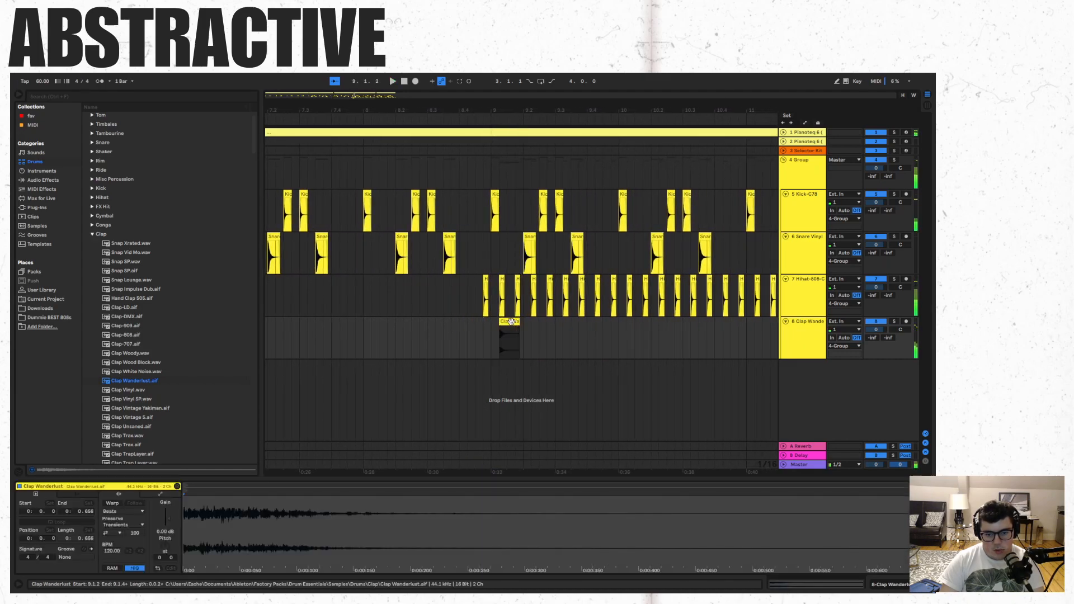
{"action": "key", "text": "space"}
{"action": "left_click_drag", "start_coordinate": [168, 519], "coordinate": [167, 522]}
{"action": "key", "text": "space"}
{"action": "key", "text": "space"}
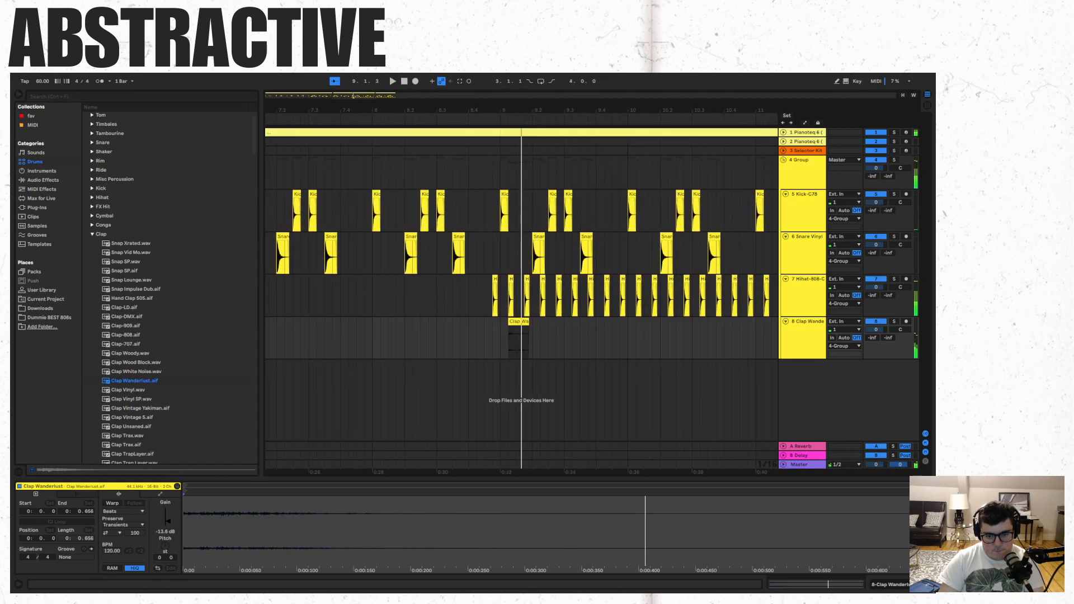
{"action": "left_click", "coordinate": [489, 351]}
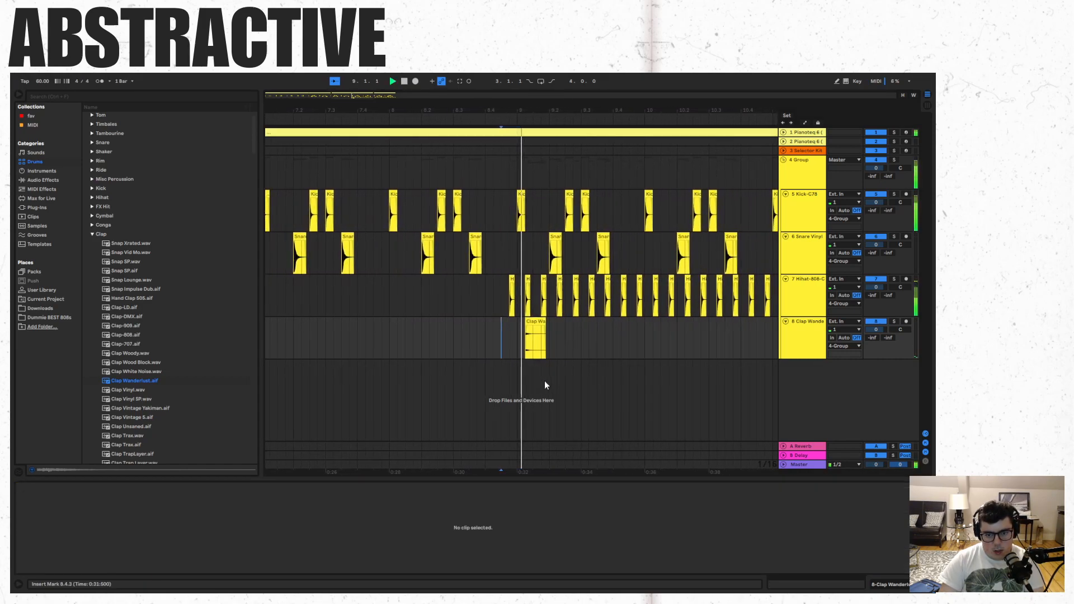
- Delete the Clap Wanderlust clip and solo the drum group track
{"action": "left_click", "coordinate": [503, 323]}
{"action": "key", "text": "Delete"}
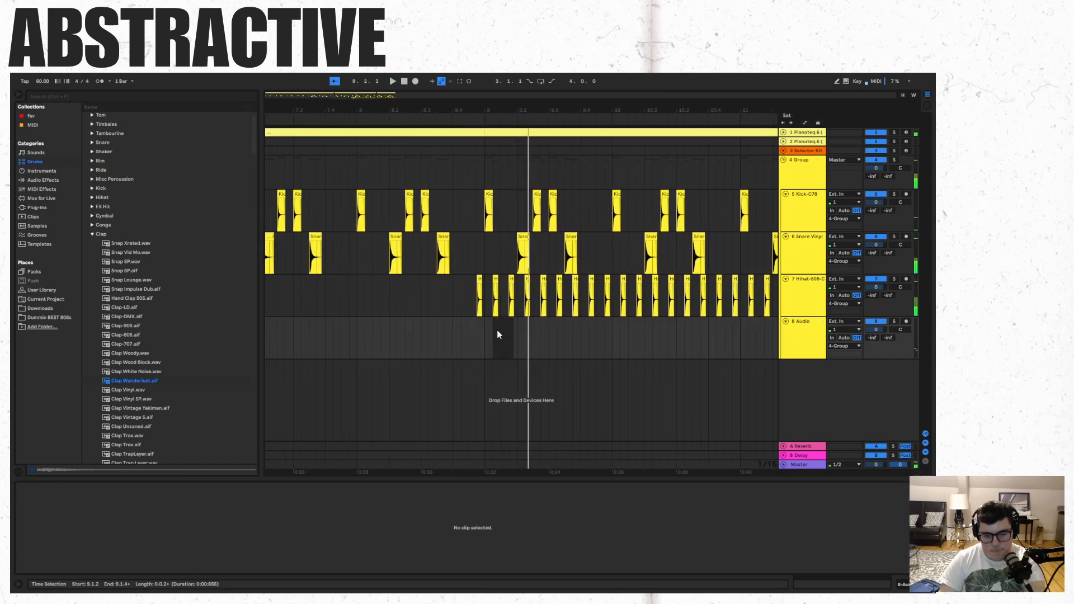
{"action": "left_click", "coordinate": [893, 160]}
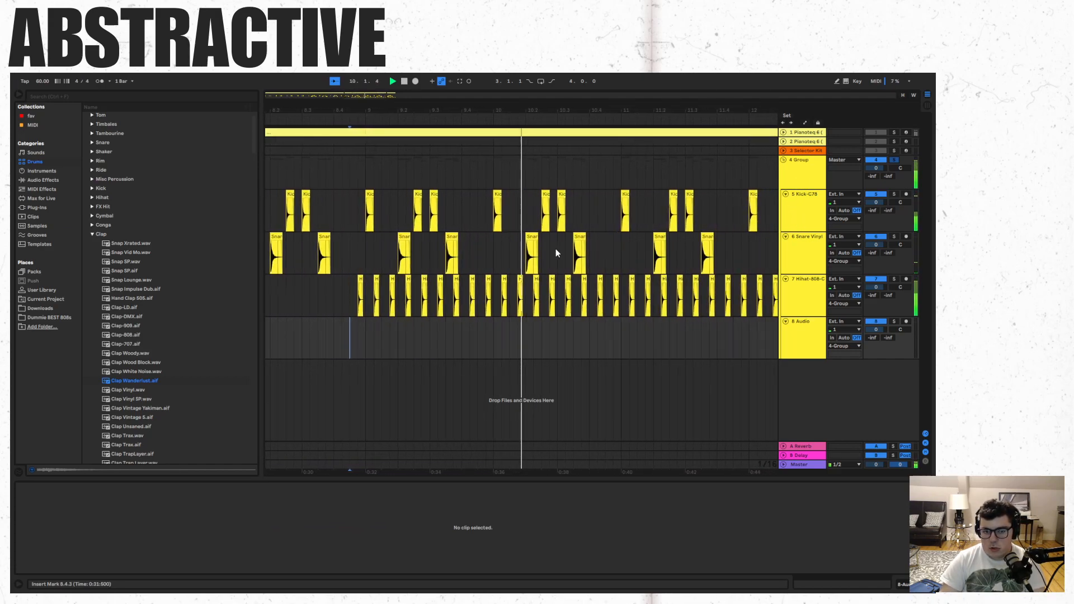
- Audition samples in the Misc Percussion folder, including Zapp Kick.adv and Wood Dub.aif
{"action": "left_click", "coordinate": [93, 234]}
{"action": "left_click", "coordinate": [93, 179]}
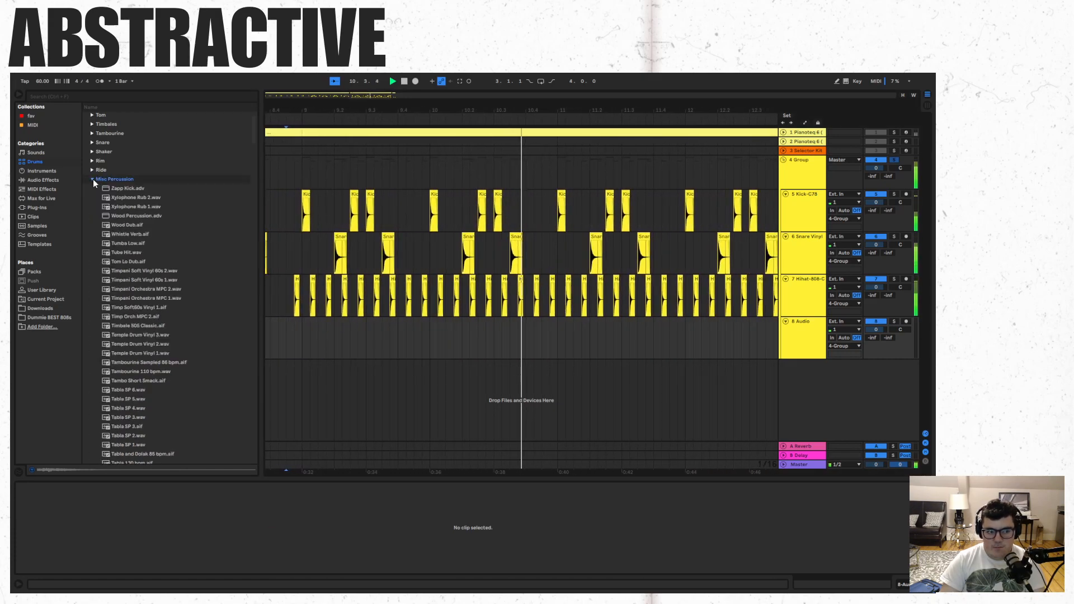
{"action": "left_click", "coordinate": [114, 198]}
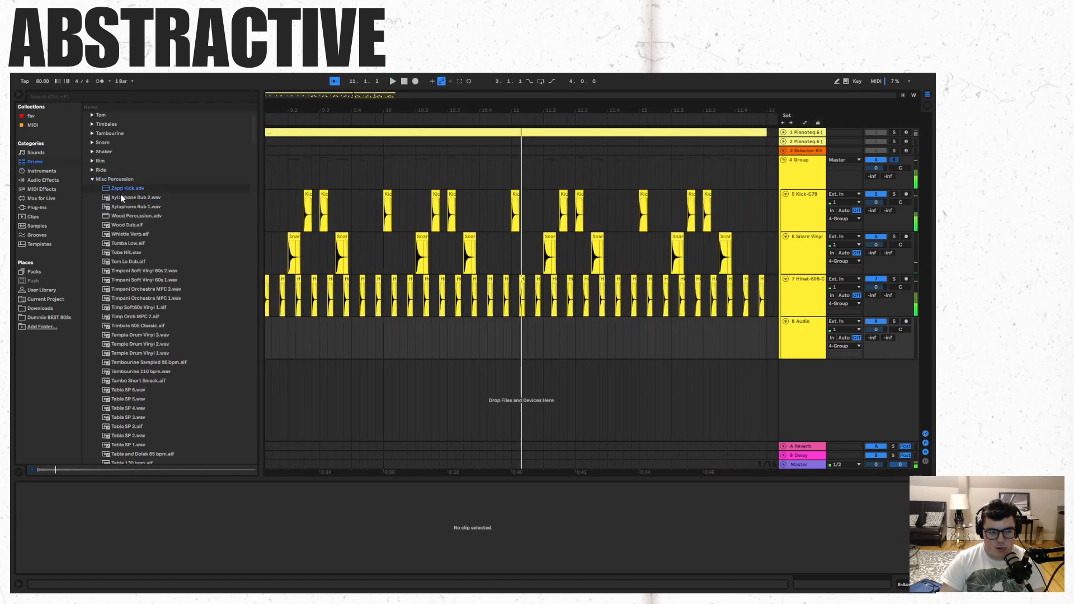
{"action": "left_click", "coordinate": [124, 226]}
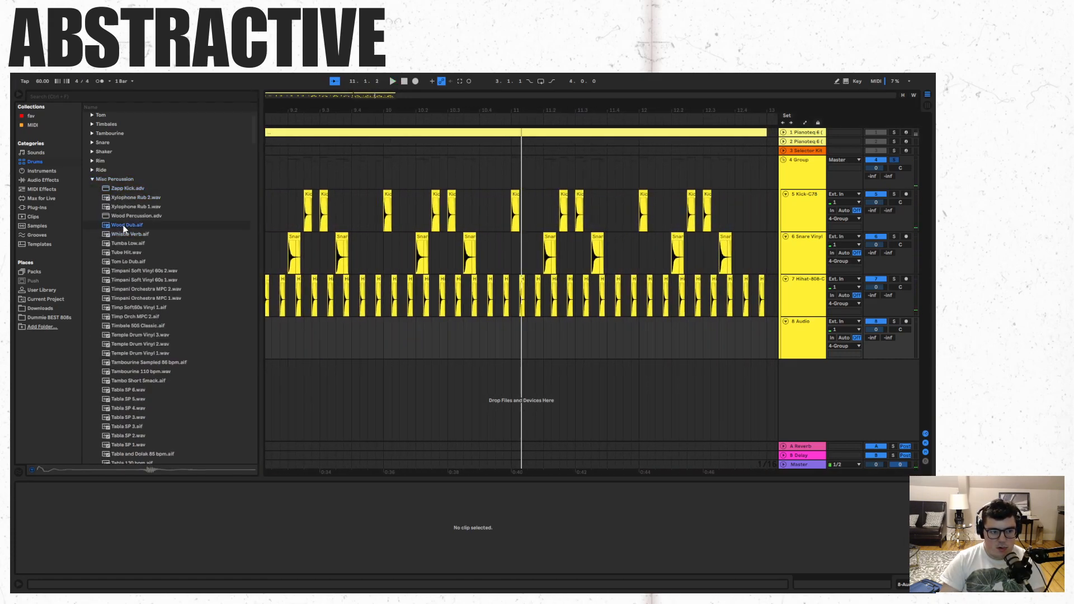
- Try Ride-SessionDry-Stick-Mid-Hard.aif at 9.1.1 on the empty audio track and play from 8.4.3
{"action": "left_click", "coordinate": [93, 179]}
{"action": "left_click", "coordinate": [93, 170]}
{"action": "left_click", "coordinate": [121, 198]}
{"action": "left_click_drag", "start_coordinate": [120, 202], "coordinate": [339, 343]}
{"action": "left_click", "coordinate": [321, 347]}
{"action": "key", "text": "space"}
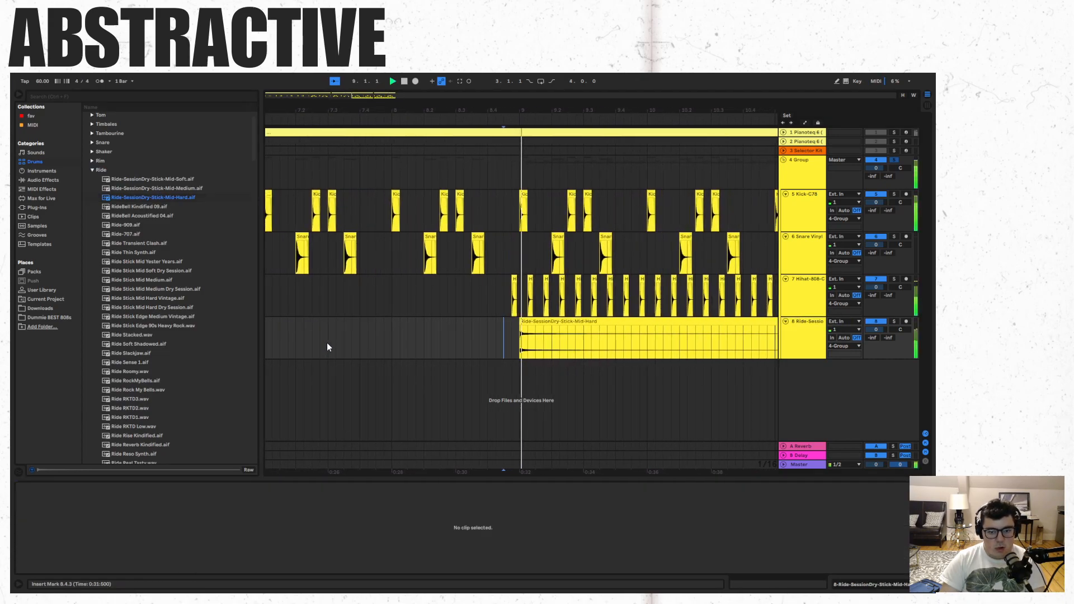
- Copy the hard ride to bar 10, replace the copy with Ride-SessionDry-Stick-Mid-Medium.aif at 10.1.1, and play from 9.1.1
{"action": "left_click", "coordinate": [487, 332]}
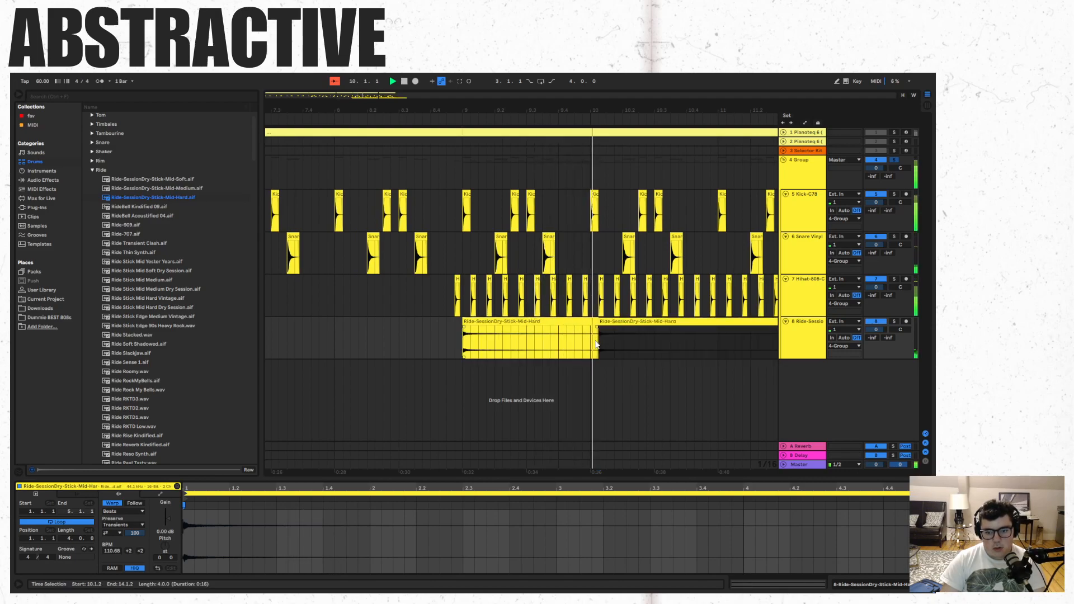
{"action": "left_click", "coordinate": [593, 345]}
{"action": "key", "text": "space"}
{"action": "key", "text": "ctrl+v"}
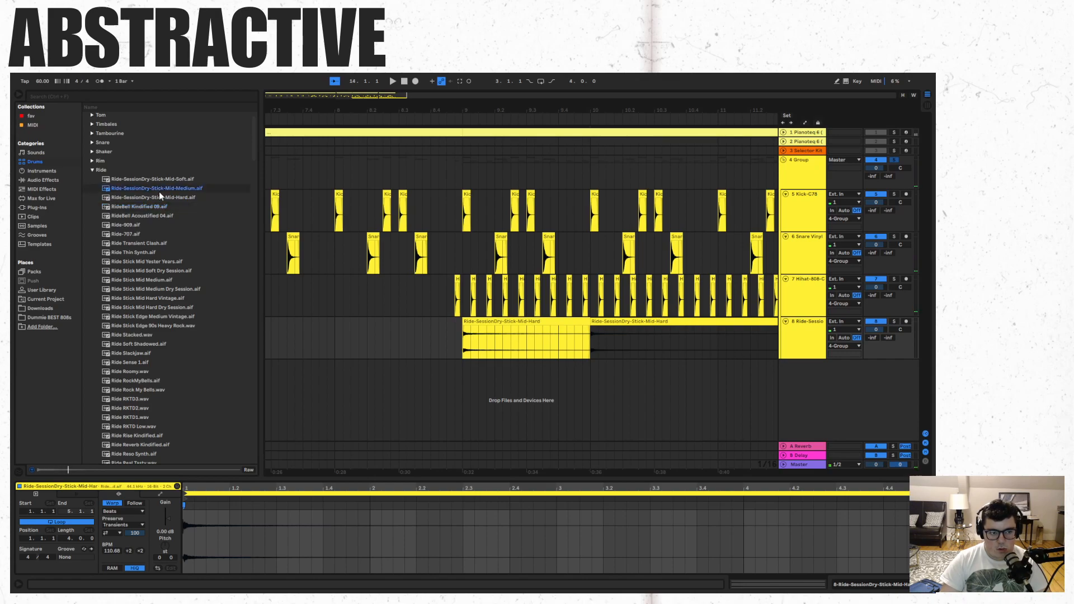
{"action": "left_click_drag", "start_coordinate": [157, 190], "coordinate": [595, 353]}
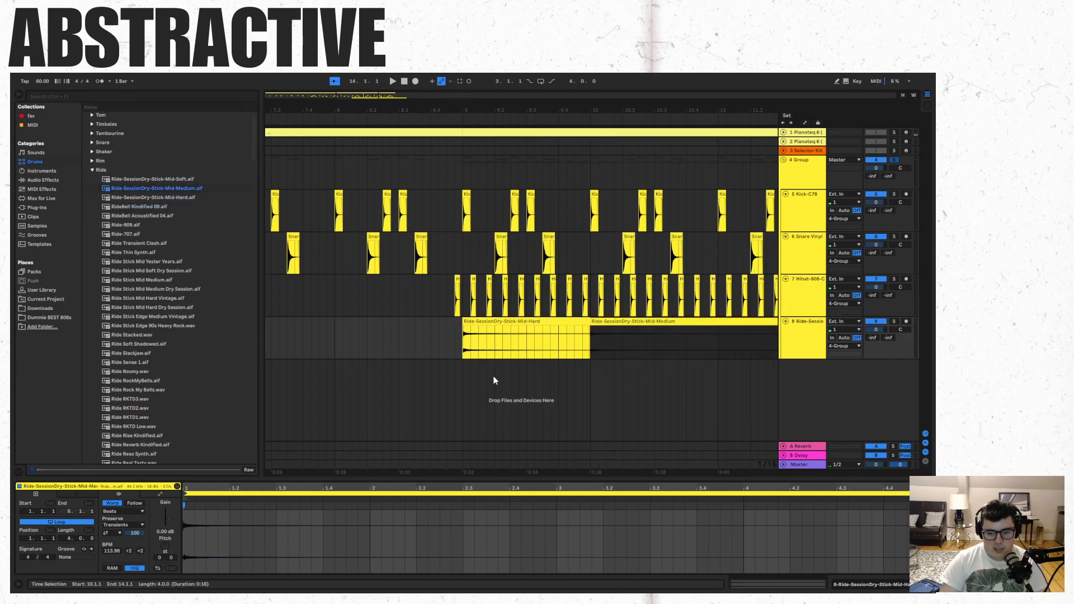
{"action": "left_click", "coordinate": [463, 372]}
{"action": "key", "text": "space"}
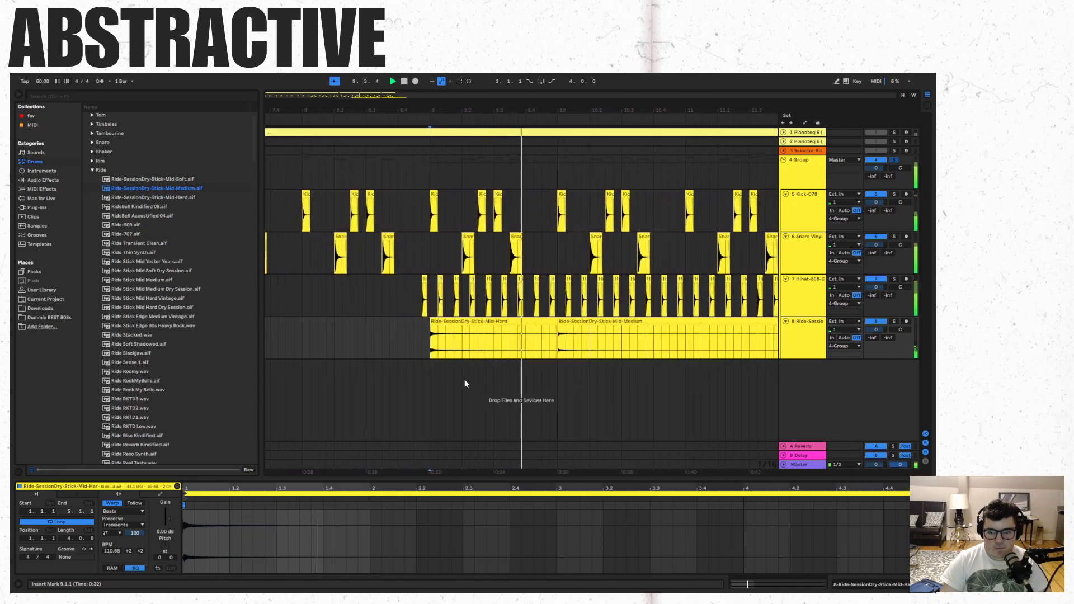
- Add Ride-SessionDry-Stick-Mid-Soft.aif at 11.1.1, move it to 9.1.1 over the other rides, and play it
{"action": "left_click_drag", "start_coordinate": [185, 179], "coordinate": [627, 363]}
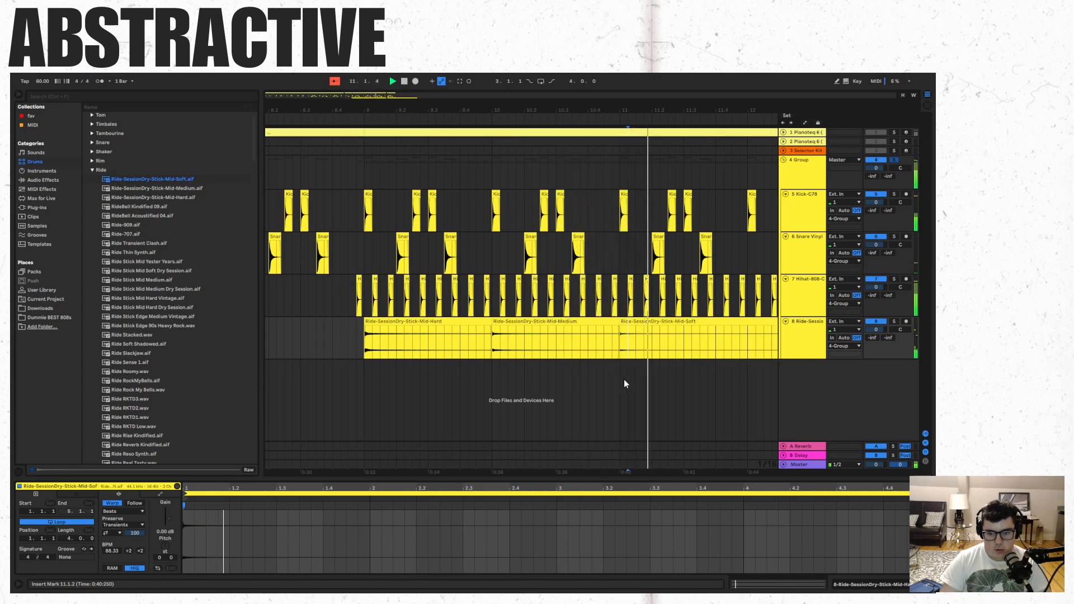
{"action": "key", "text": "space"}
{"action": "left_click_drag", "start_coordinate": [644, 322], "coordinate": [390, 318]}
{"action": "key", "text": "space"}
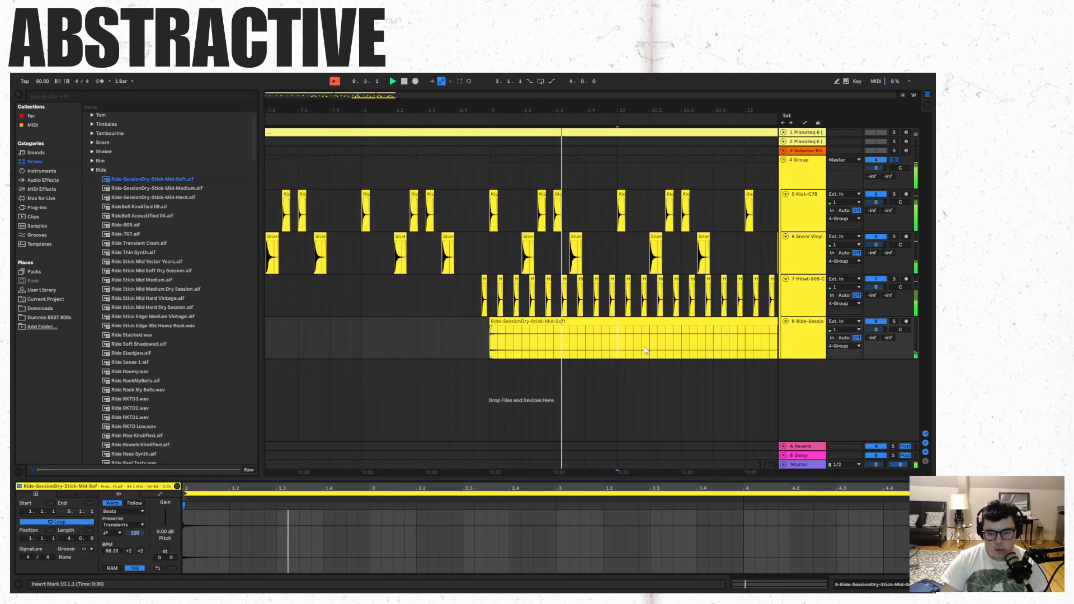
- Undo the soft ride clip's latest edits, including its move, and delete all three ride clips
{"action": "key", "text": "super+e"}
{"action": "left_click", "coordinate": [745, 345]}
{"action": "key", "text": "ctrl+z"}
{"action": "key", "text": "ctrl+z"}
{"action": "key", "text": "space"}
{"action": "left_click", "coordinate": [773, 320], "text": "shift"}
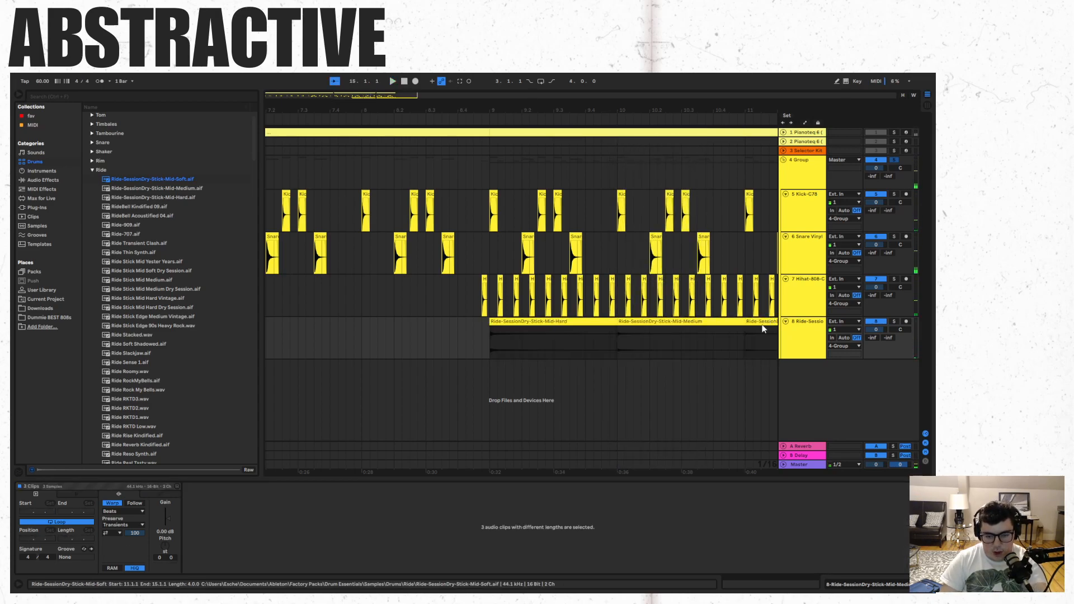
{"action": "key", "text": "Delete"}
- Play the soloed drum group from the start of the arrangement and again from 8.4.2
{"action": "left_click", "coordinate": [490, 330]}
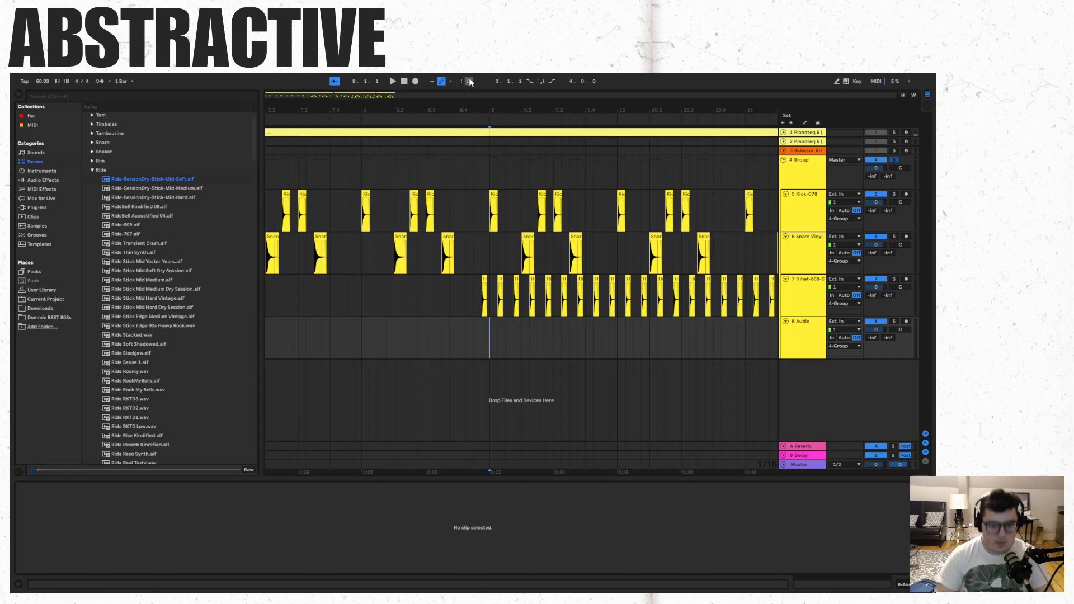
{"action": "left_click", "coordinate": [405, 84]}
{"action": "key", "text": "space"}
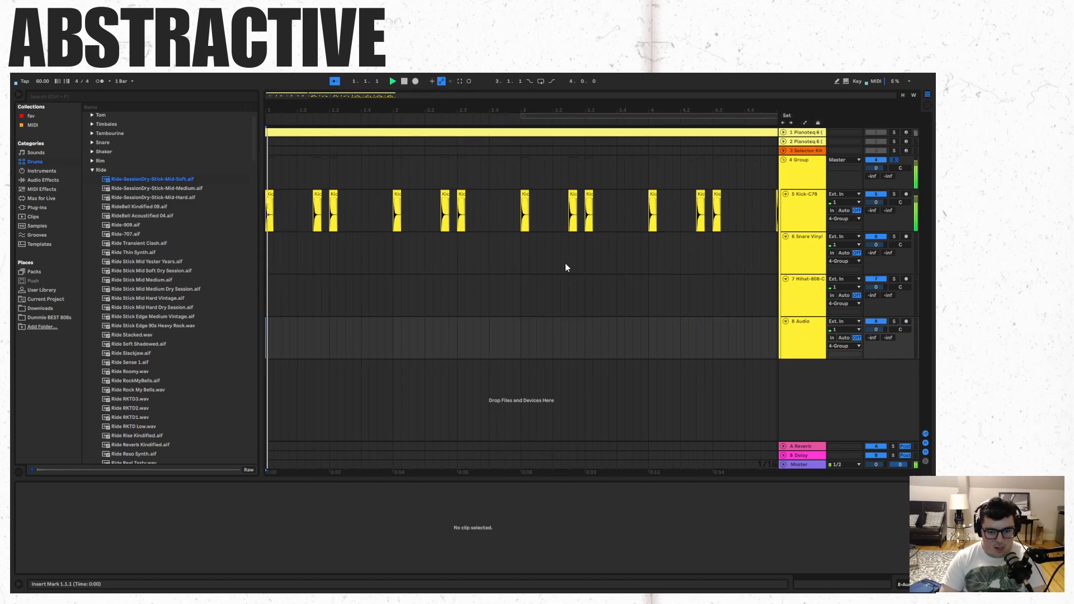
{"action": "left_click_drag", "start_coordinate": [320, 95], "coordinate": [321, 118]}
{"action": "key", "text": "space"}
{"action": "key", "text": "space"}
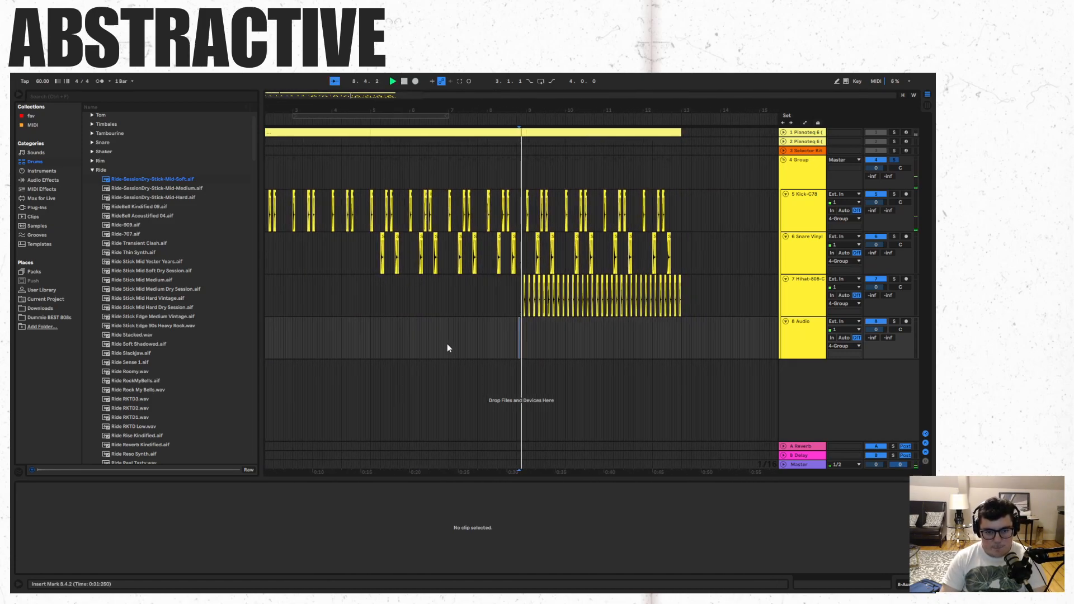
- Audition Shaker Source.aif from the Shaker samples and add it to the empty audio track at 13.1.1
{"action": "left_click", "coordinate": [92, 170]}
{"action": "left_click", "coordinate": [92, 152]}
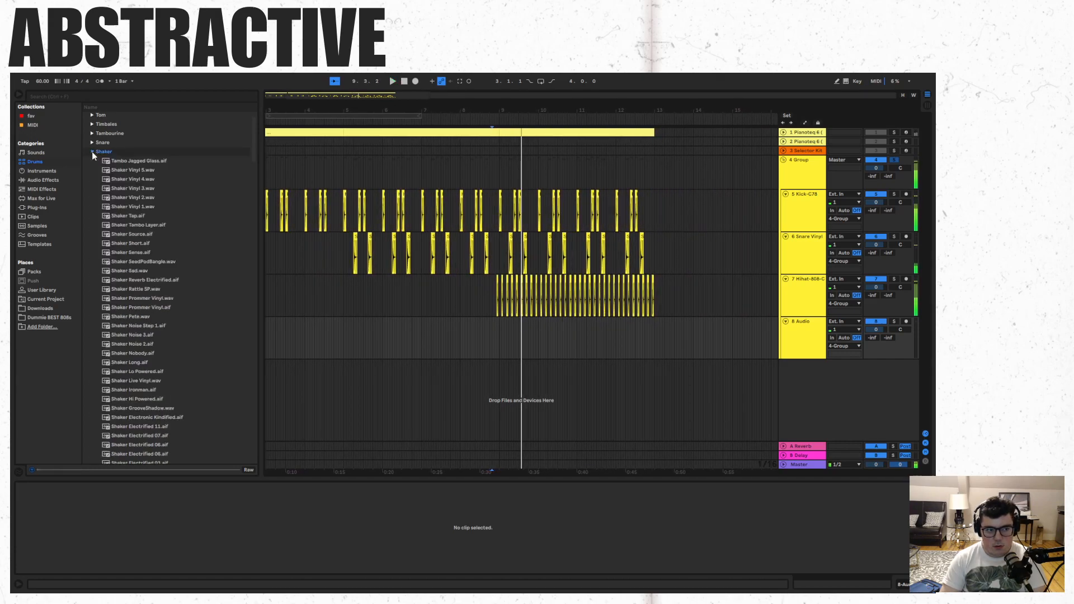
{"action": "left_click", "coordinate": [134, 236]}
{"action": "key", "text": "space"}
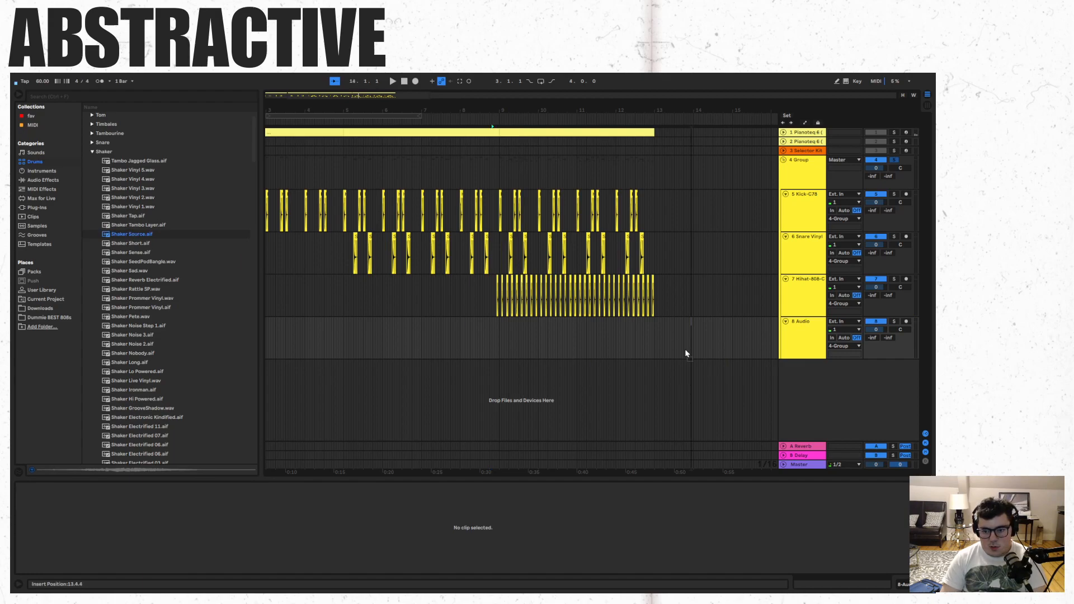
{"action": "left_click", "coordinate": [652, 334]}
{"action": "left_click_drag", "start_coordinate": [654, 336], "coordinate": [654, 336]}
- Duplicate the kick, snare and hi-hat clips of the preceding four bars and shift the copies to start at 13.1.2
{"action": "left_click_drag", "start_coordinate": [363, 94], "coordinate": [363, 132]}
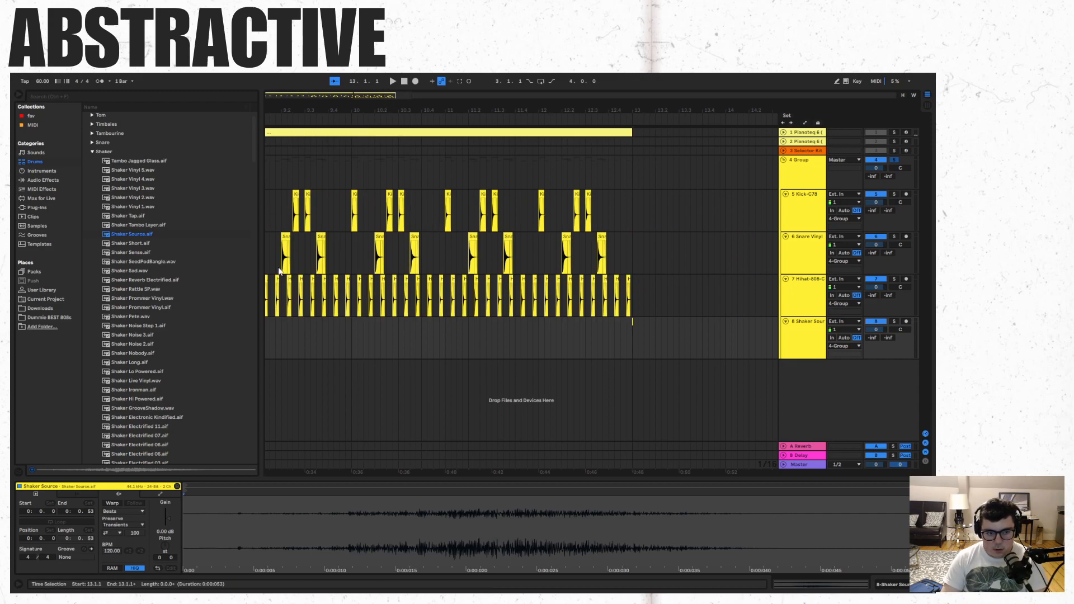
{"action": "left_click_drag", "start_coordinate": [332, 96], "coordinate": [369, 94]}
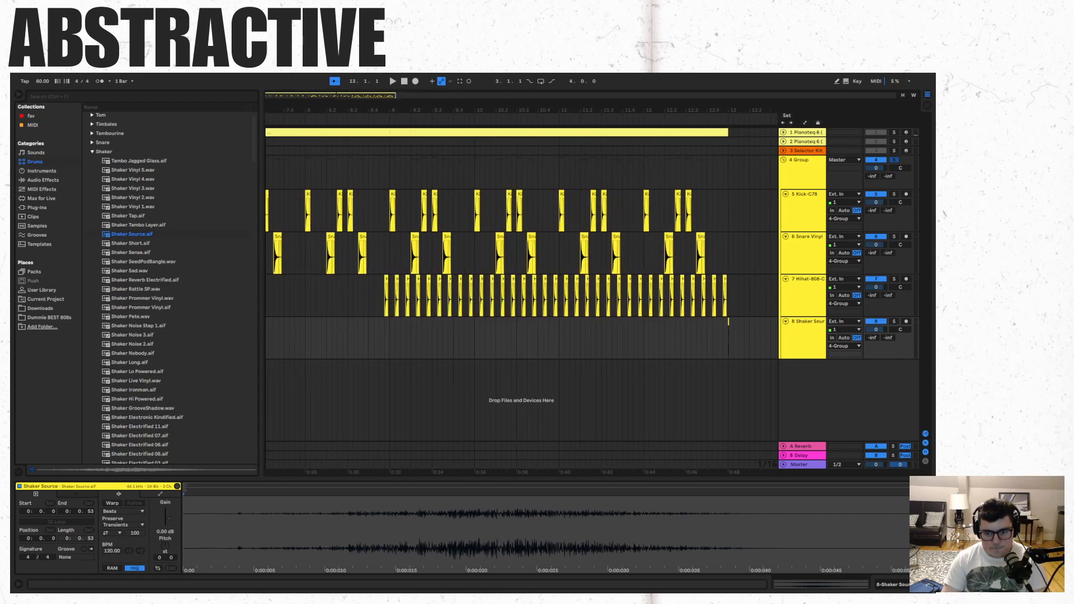
{"action": "left_click", "coordinate": [386, 279]}
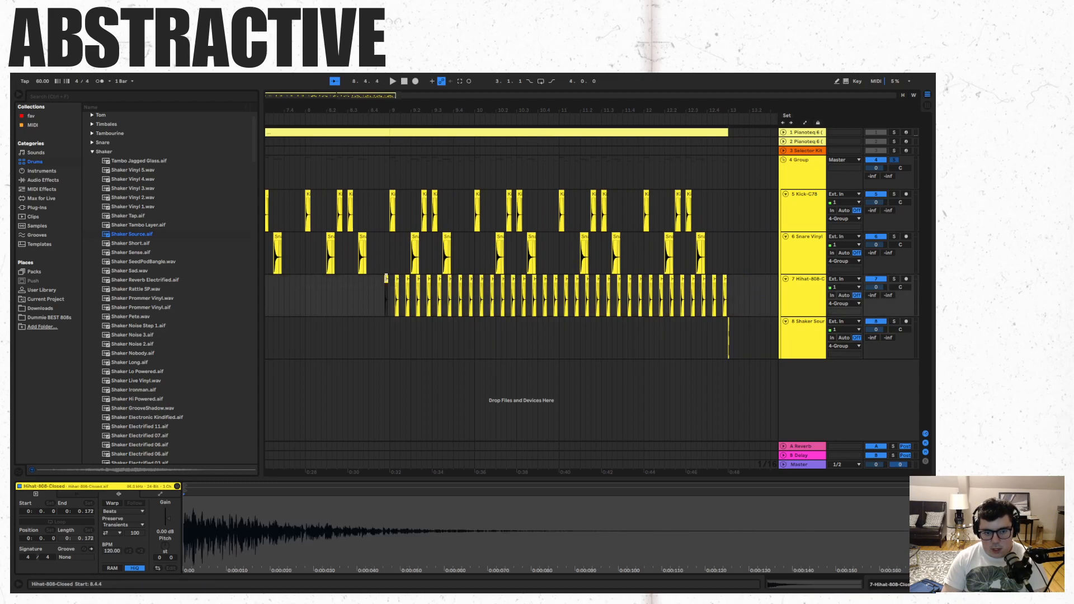
{"action": "left_click", "coordinate": [729, 195], "text": "shift"}
{"action": "key", "text": "ctrl+d"}
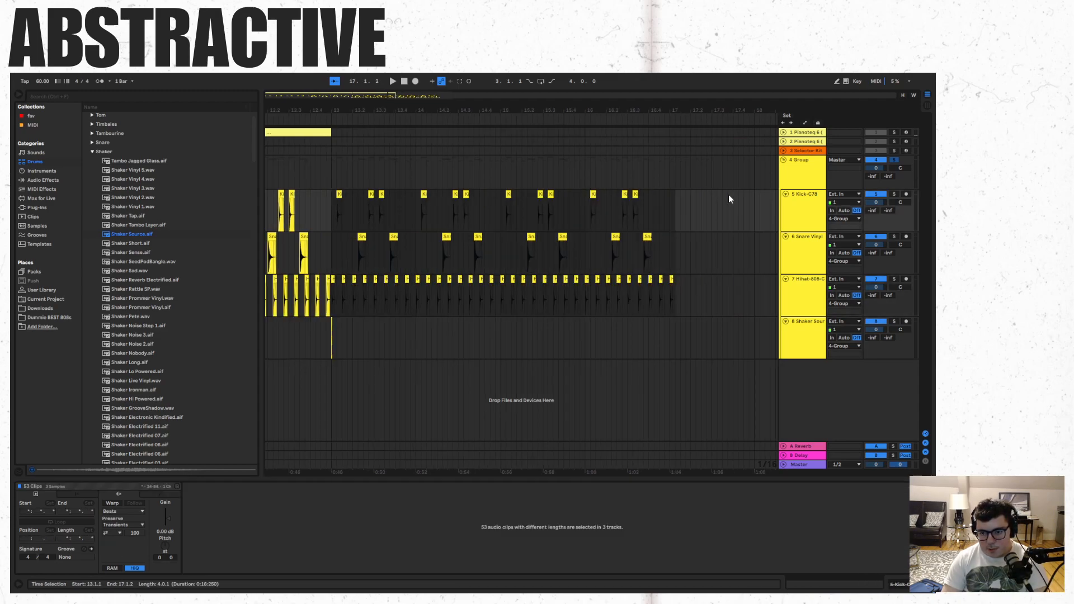
{"action": "key", "text": "Right"}
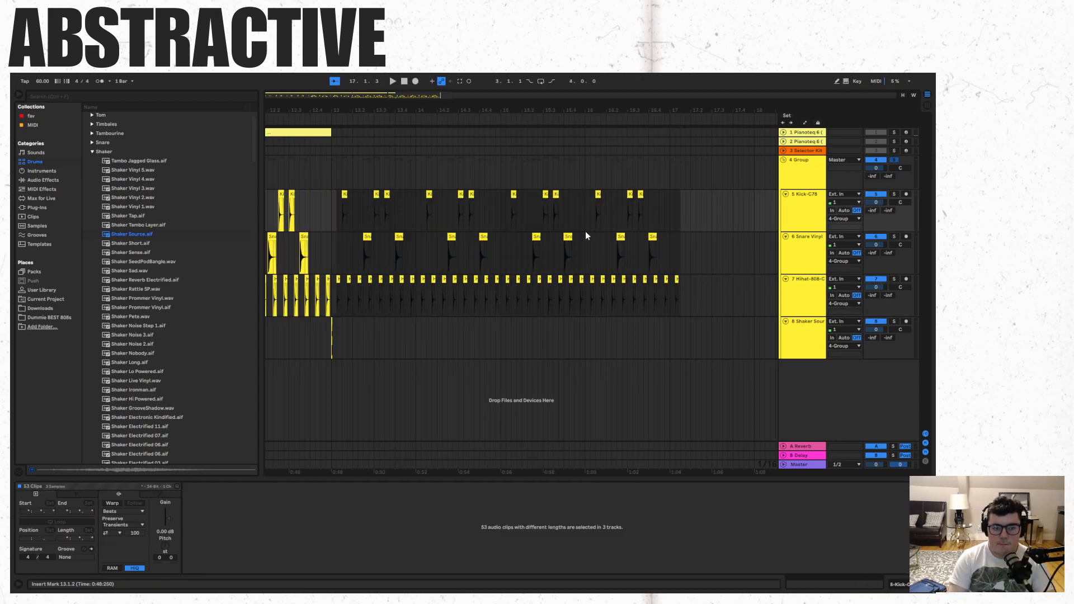
- Play the duplicated drums together with the shaker hit from 12.4.3
{"action": "left_click", "coordinate": [499, 338]}
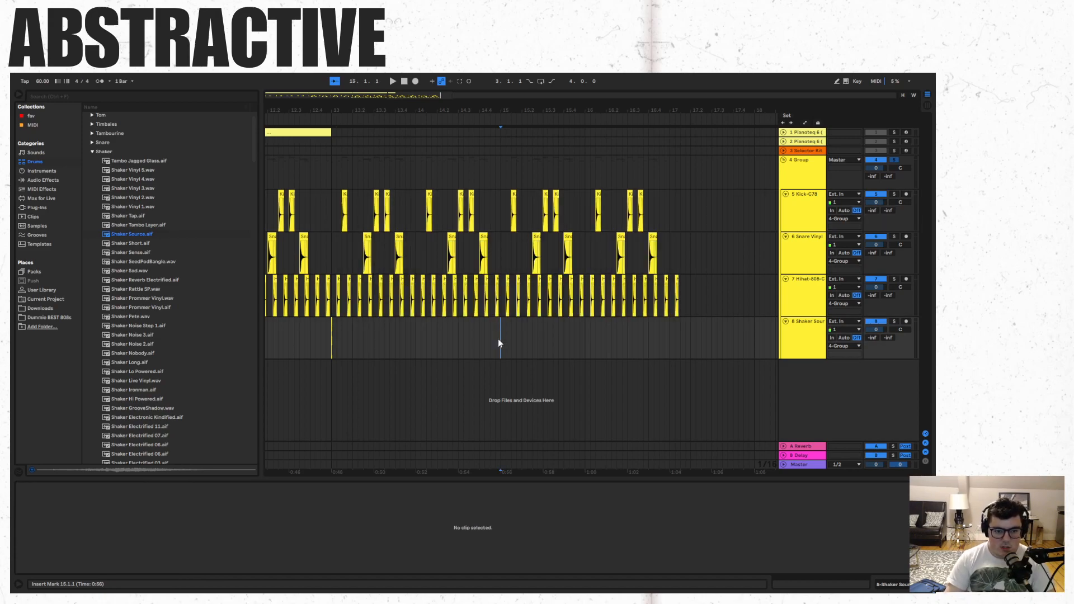
{"action": "scroll", "coordinate": [499, 338], "scroll_direction": "left", "scroll_amount": 10}
{"action": "scroll", "coordinate": [520, 338], "scroll_direction": "right", "scroll_amount": 10}
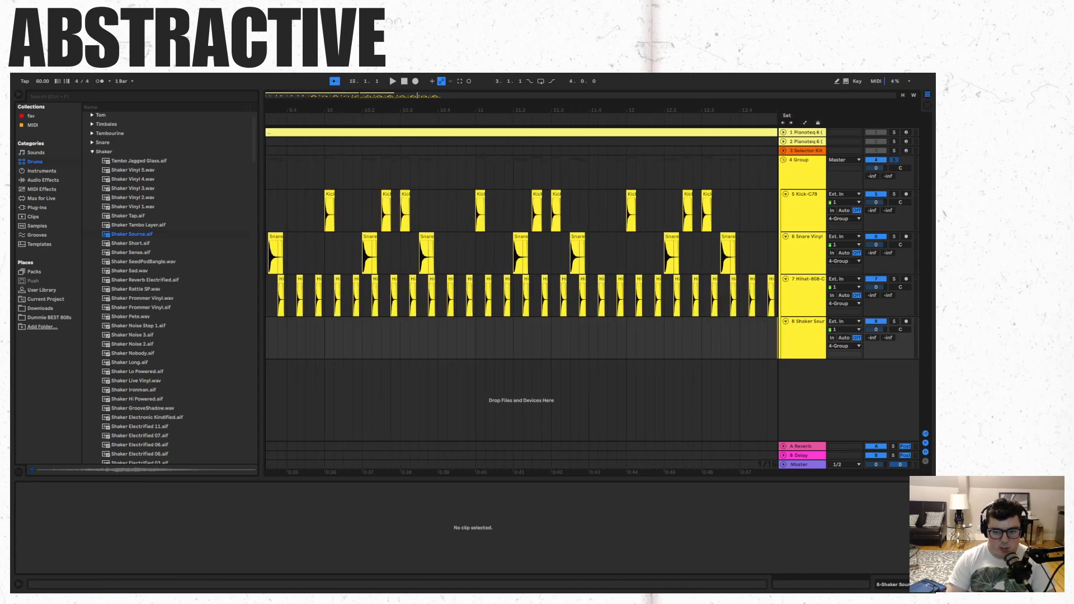
{"action": "scroll", "coordinate": [520, 338], "scroll_direction": "up", "scroll_amount": 4}
{"action": "scroll", "coordinate": [520, 338], "scroll_direction": "right", "scroll_amount": 5}
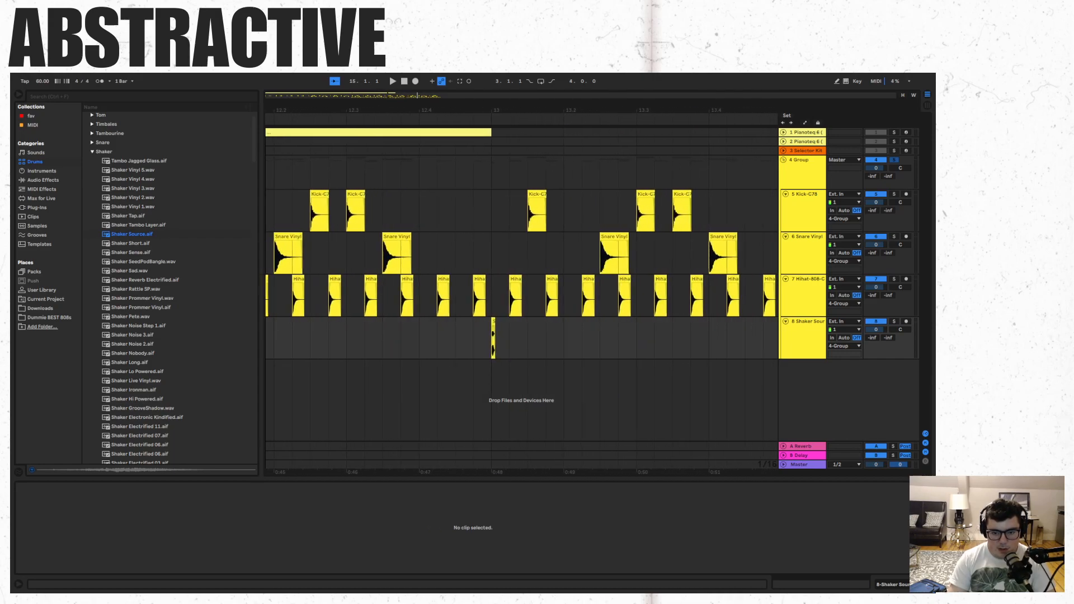
{"action": "scroll", "coordinate": [521, 338], "scroll_direction": "down", "scroll_amount": 1}
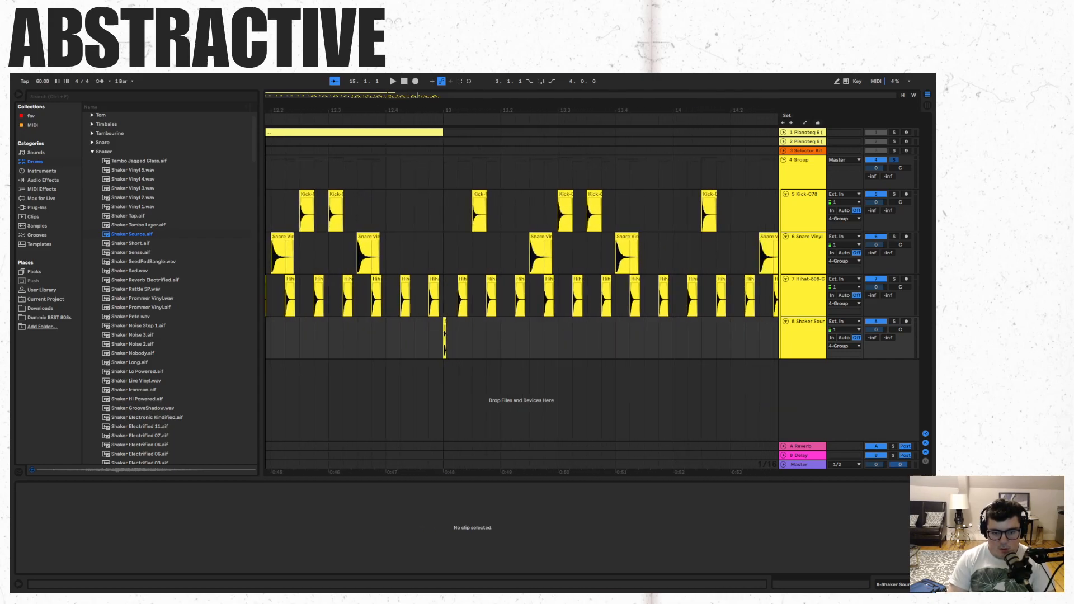
{"action": "left_click", "coordinate": [432, 324]}
{"action": "key", "text": "space"}
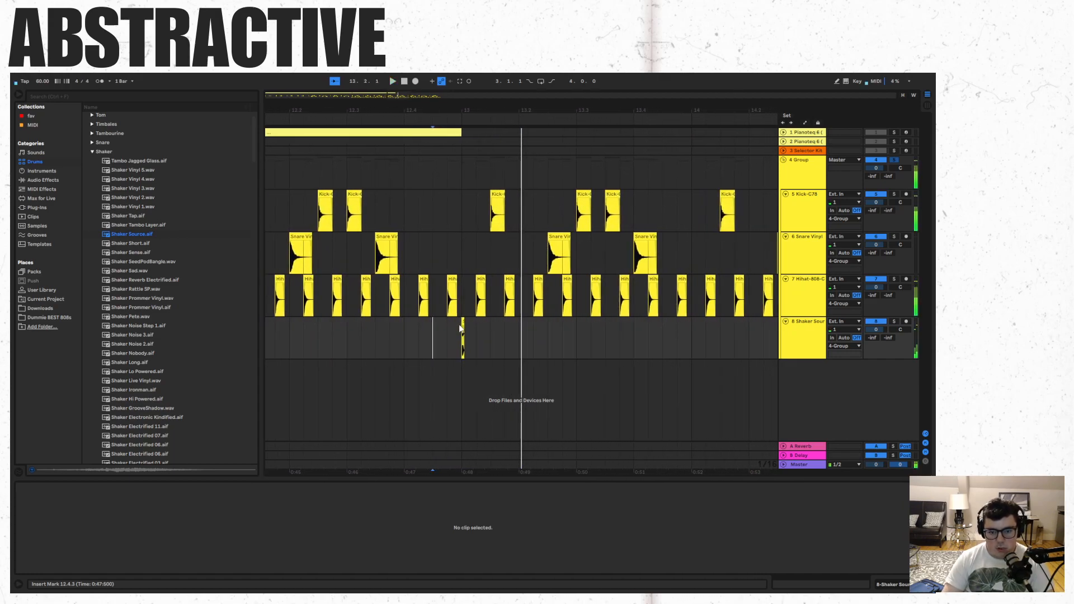
- Try shaker copies at 13.1.2 and 13.1.3, play from 12.4.4, and undo the copies
{"action": "left_click", "coordinate": [462, 321]}
{"action": "key", "text": "ctrl+c"}
{"action": "left_click", "coordinate": [478, 325]}
{"action": "key", "text": "ctrl+v"}
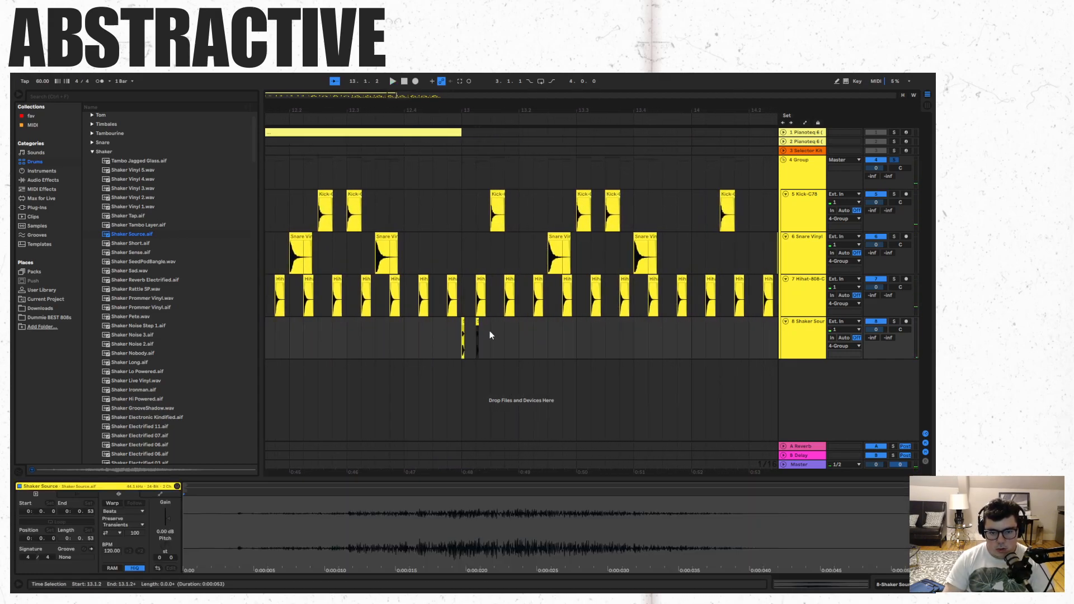
{"action": "left_click", "coordinate": [448, 343]}
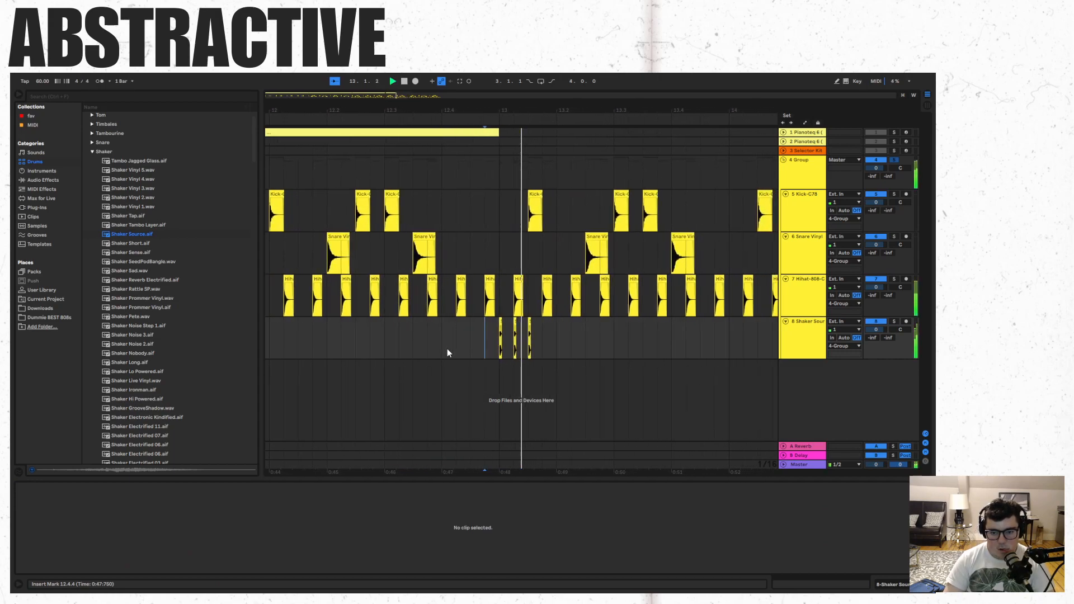
{"action": "key", "text": "ctrl+z"}
{"action": "key", "text": "ctrl+z"}
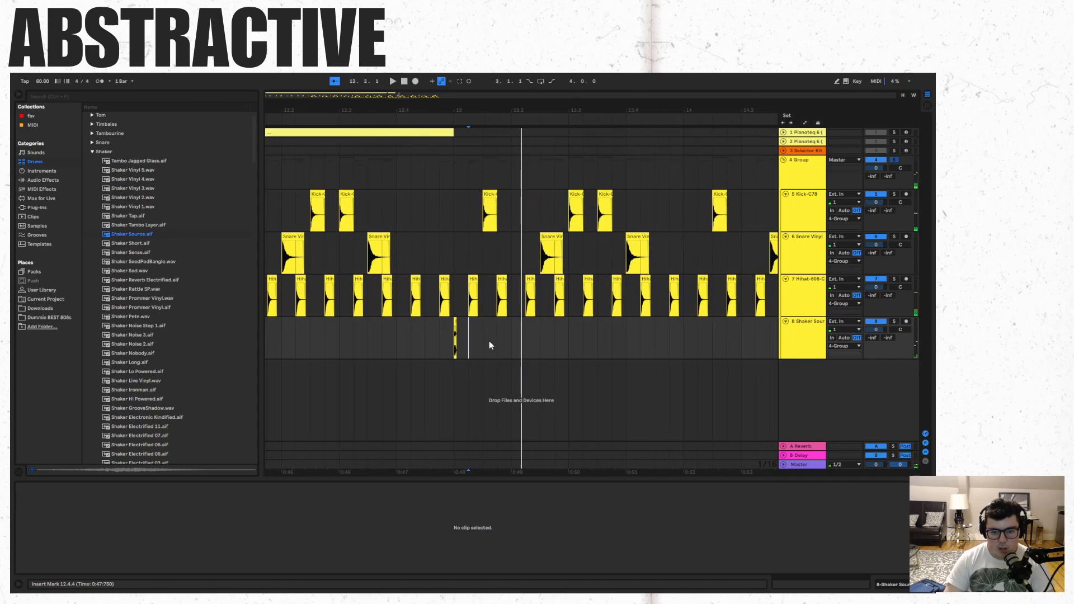
- Repeat the shaker clip every eighth note from 13.1.1 to 14.3.1
{"action": "left_click", "coordinate": [484, 340]}
{"action": "key", "text": "ctrl+v"}
{"action": "left_click", "coordinate": [484, 324], "text": "shift"}
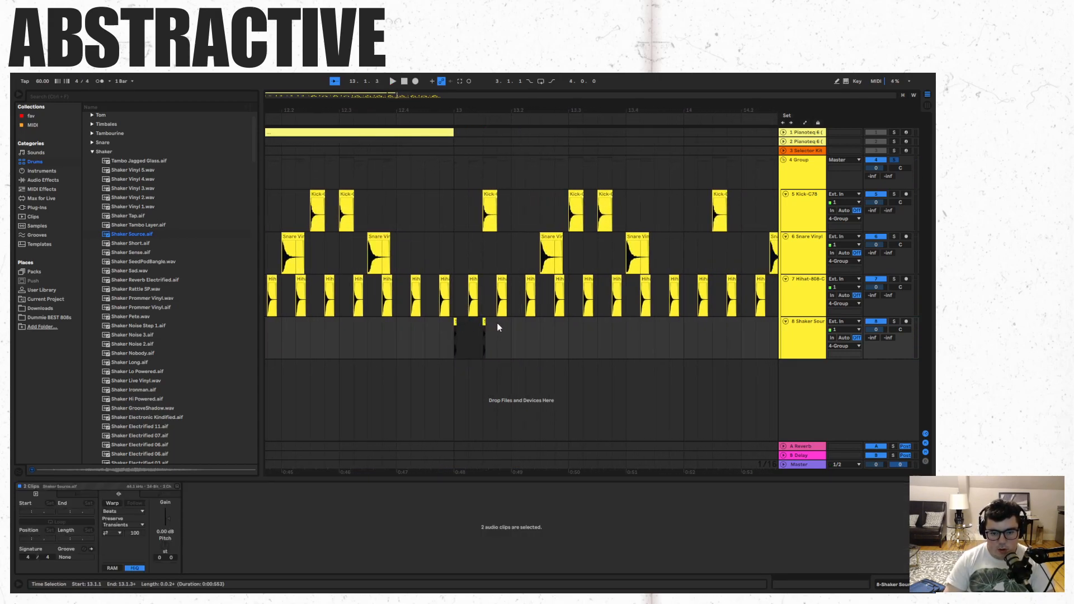
{"action": "left_click", "coordinate": [496, 333]}
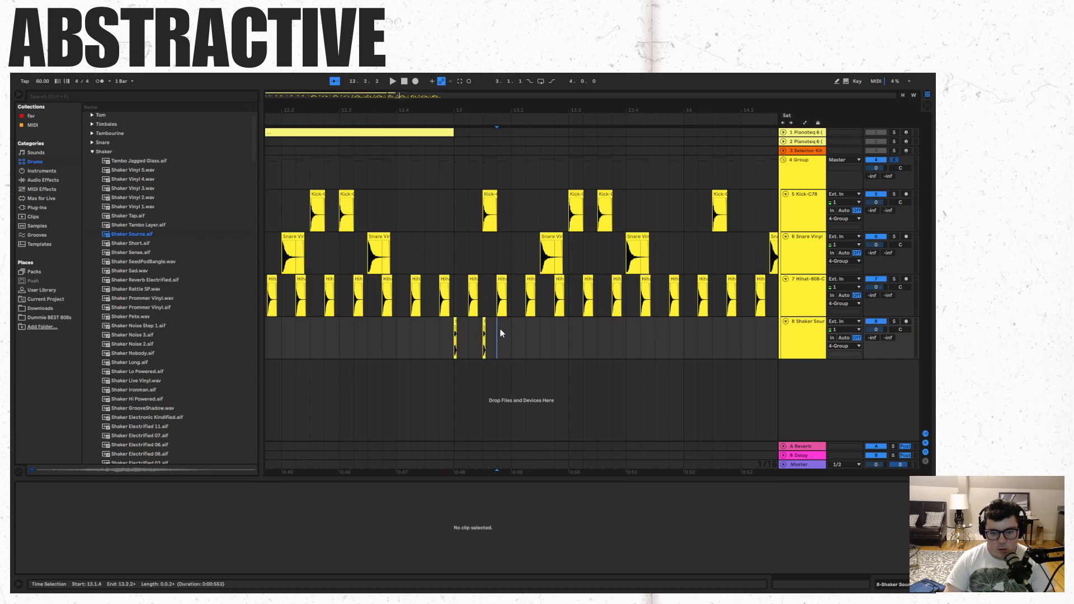
{"action": "key", "text": "ctrl+v"}
{"action": "left_click", "coordinate": [460, 324], "text": "shift"}
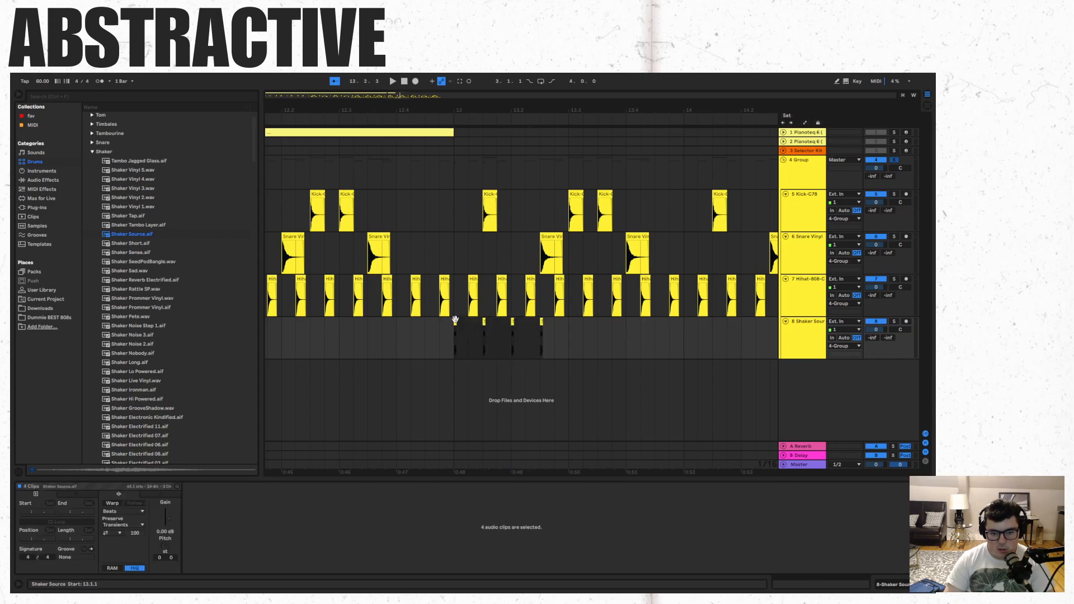
{"action": "key", "text": "ctrl+d"}
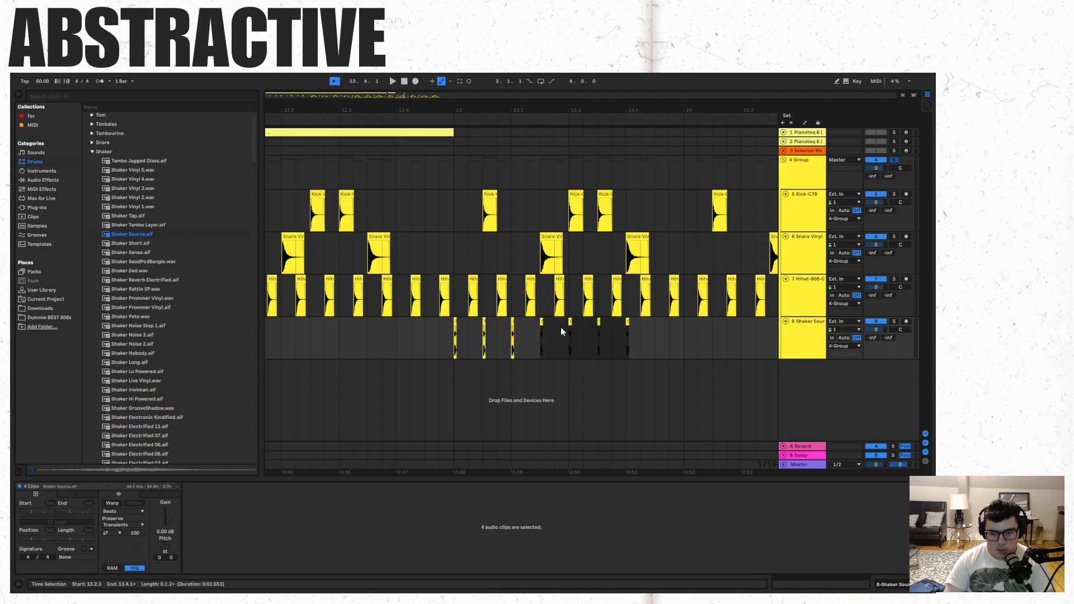
{"action": "key", "text": "ctrl+d"}
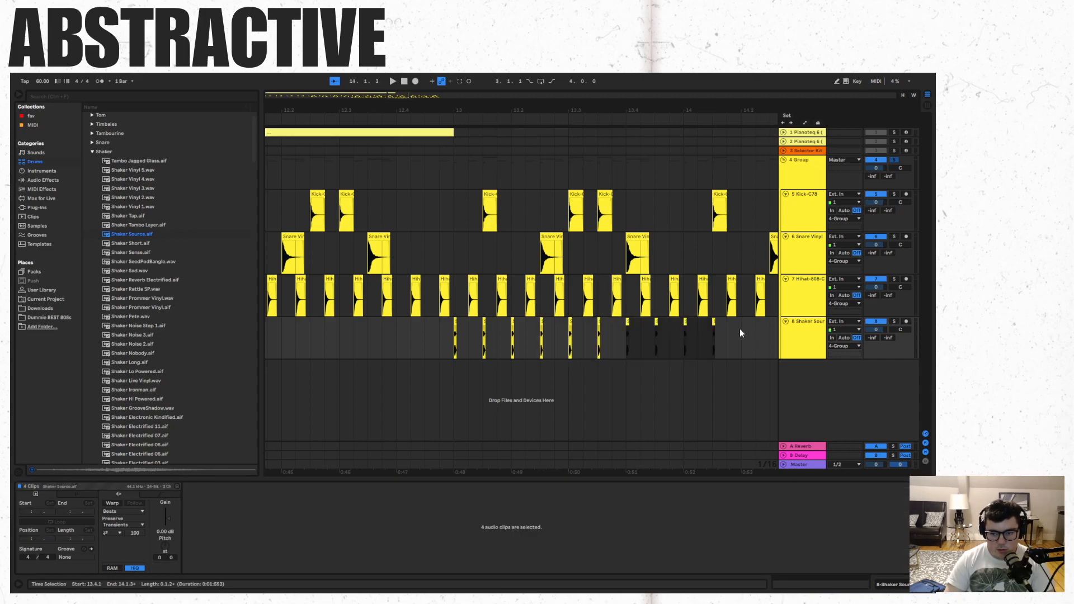
{"action": "key", "text": "ctrl+d"}
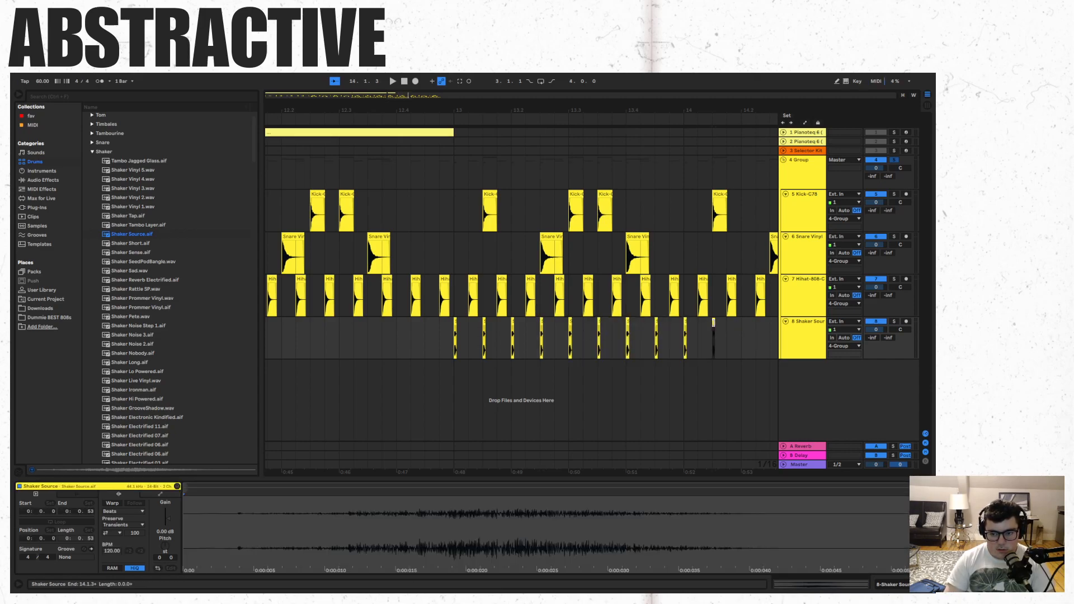
- Play the shaker pattern from 12.4.2 and undo the repeated shaker clips together with the shift of the duplicated drums
{"action": "left_click", "coordinate": [426, 330]}
{"action": "key", "text": "space"}
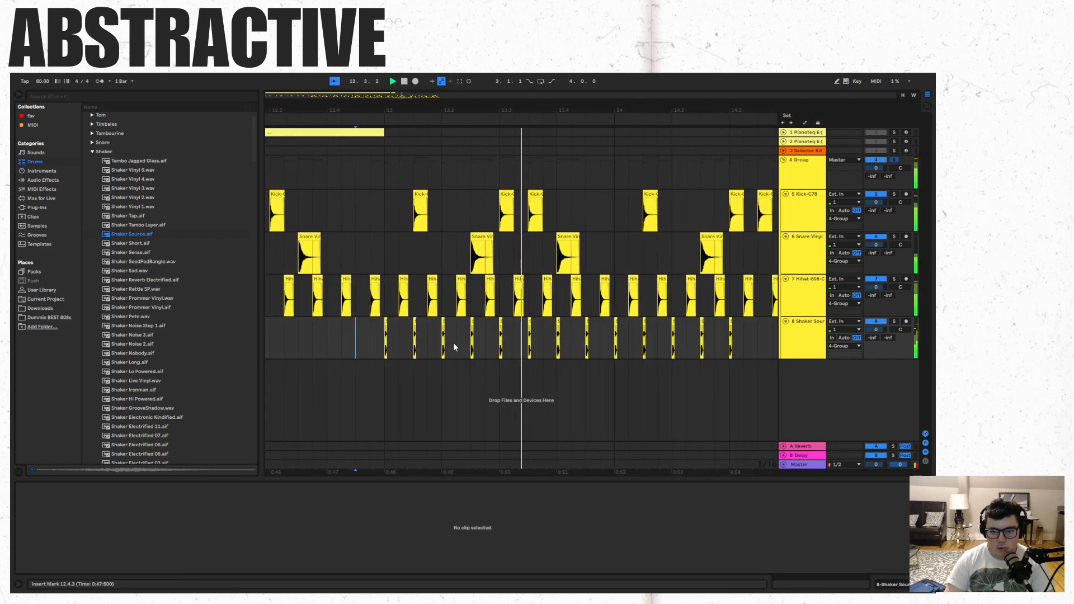
{"action": "key", "text": "ctrl+z"}
{"action": "key", "text": "ctrl+z"}
{"action": "key", "text": "ctrl+z"}
{"action": "key", "text": "ctrl+z"}
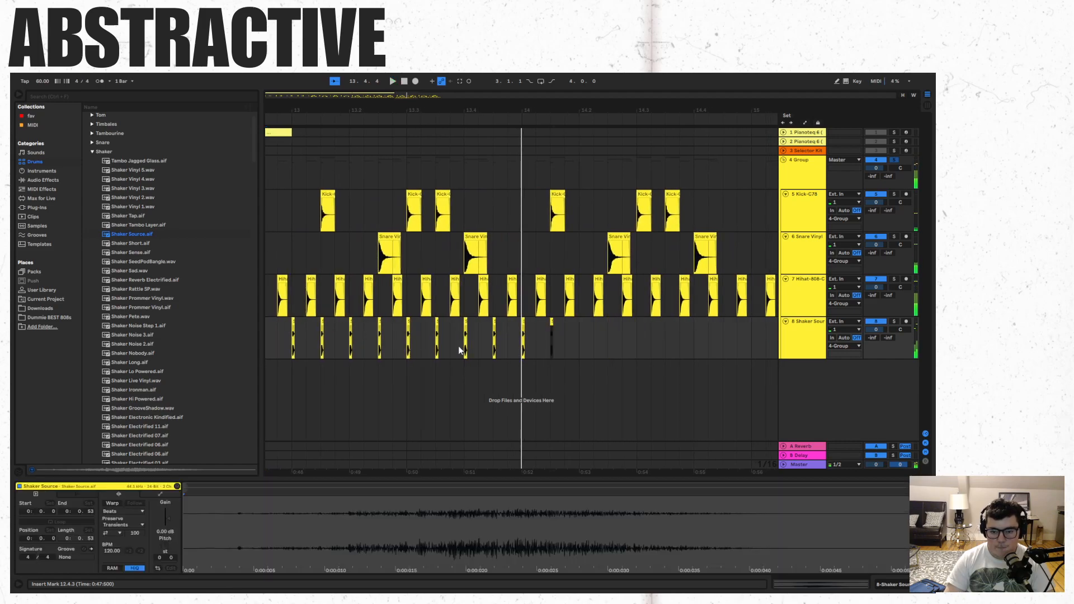
{"action": "key", "text": "ctrl+z"}
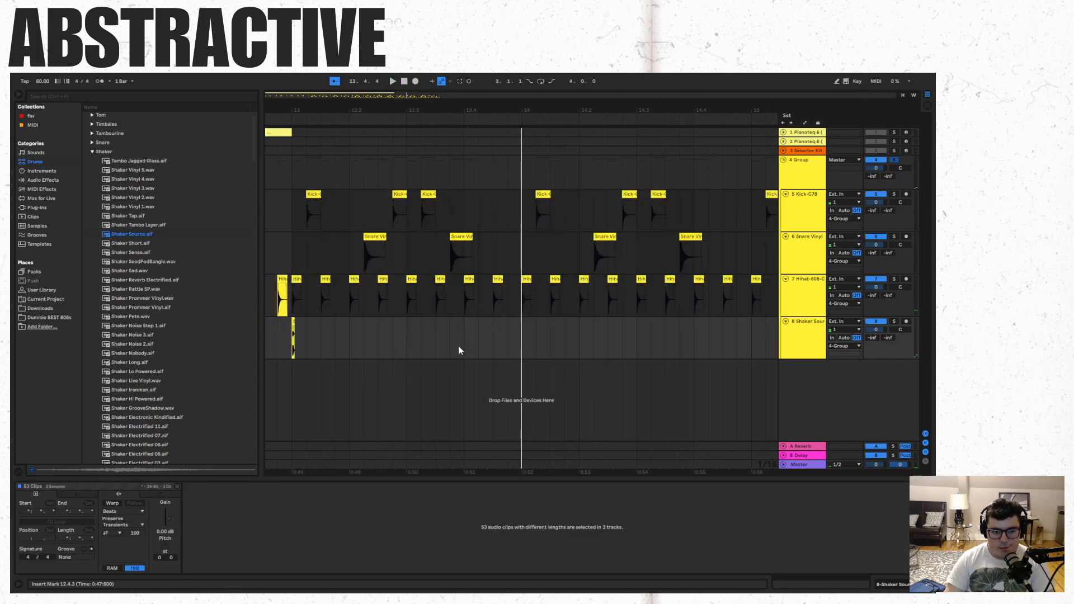
- Redo the shift of the duplicated drums to 13.1.2 and delete the remaining shaker clip at 13.1.1
{"action": "left_click", "coordinate": [294, 324]}
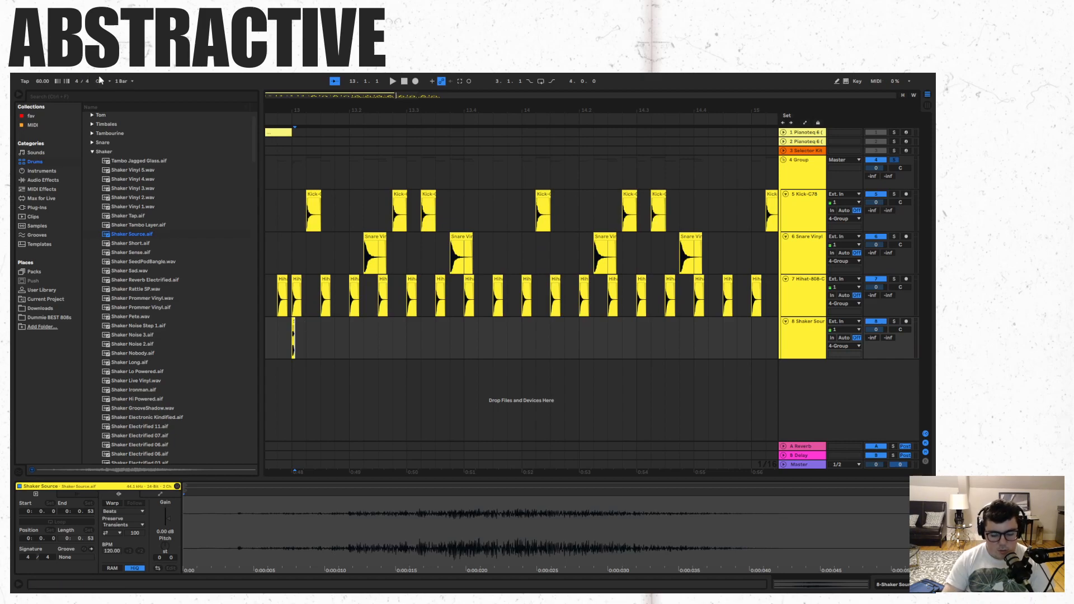
{"action": "key", "text": "F11"}
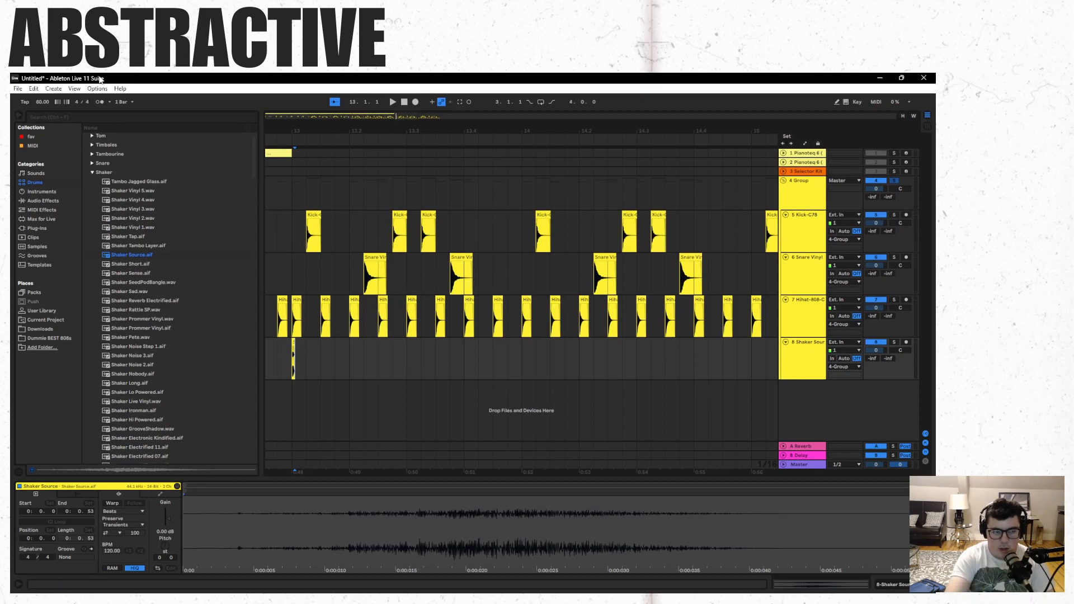
{"action": "left_click", "coordinate": [34, 88]}
{"action": "left_click", "coordinate": [67, 110]}
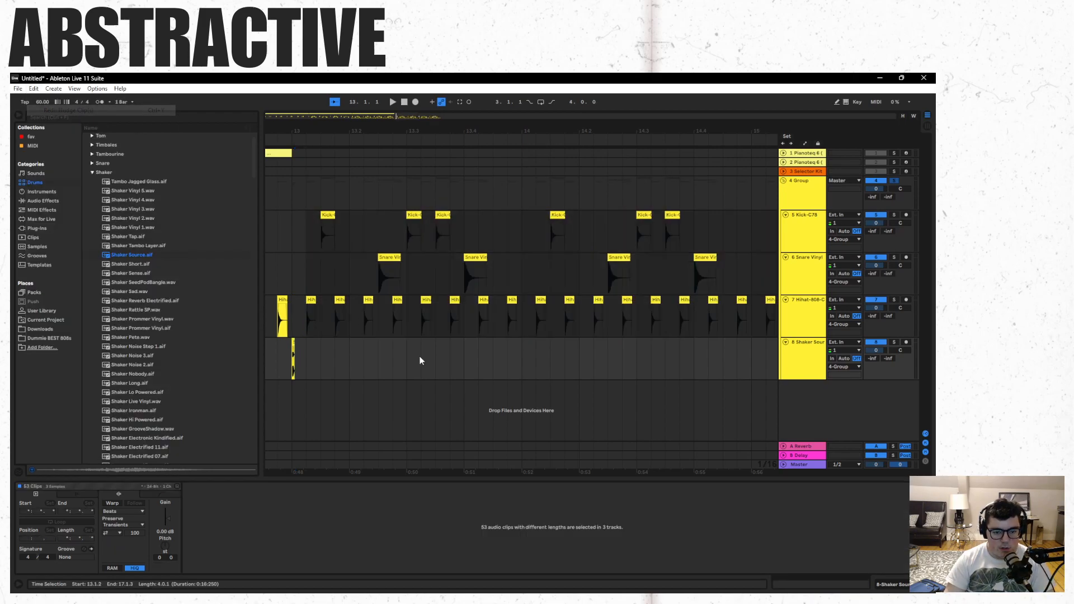
{"action": "left_click", "coordinate": [375, 366]}
{"action": "left_click", "coordinate": [293, 342]}
{"action": "key", "text": "Delete"}
- Audition the Snare samples and add Snare Vinyl DS.wav to the empty audio track at 13.1.1 with a duplicate at 13.1.2
{"action": "left_click", "coordinate": [93, 172]}
{"action": "left_click", "coordinate": [93, 162]}
{"action": "left_click", "coordinate": [156, 327]}
{"action": "left_click", "coordinate": [141, 365]}
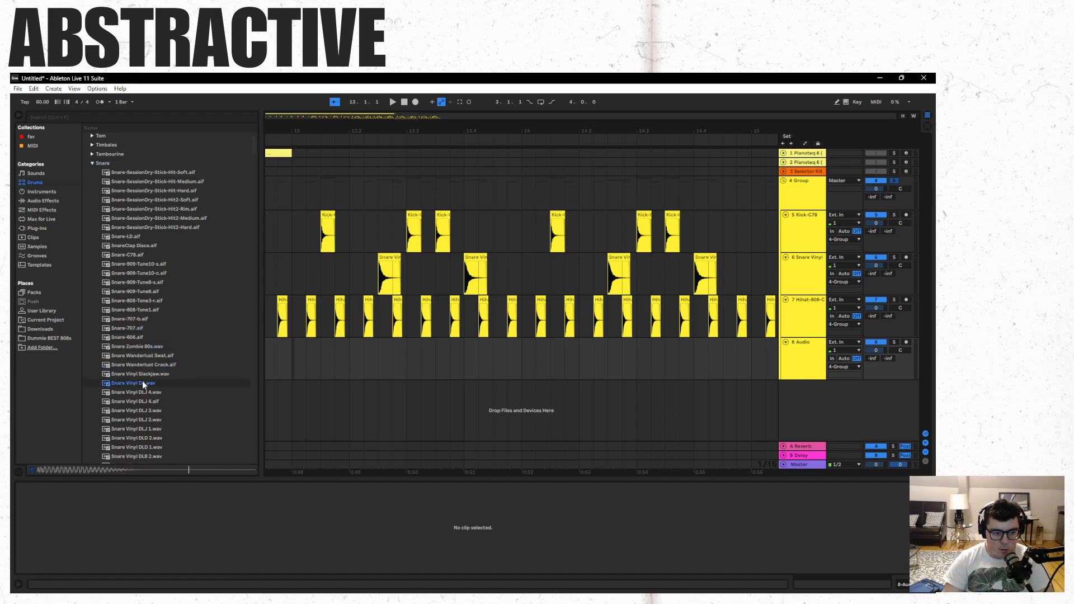
{"action": "left_click_drag", "start_coordinate": [139, 384], "coordinate": [302, 362]}
{"action": "key", "text": "ctrl+d"}
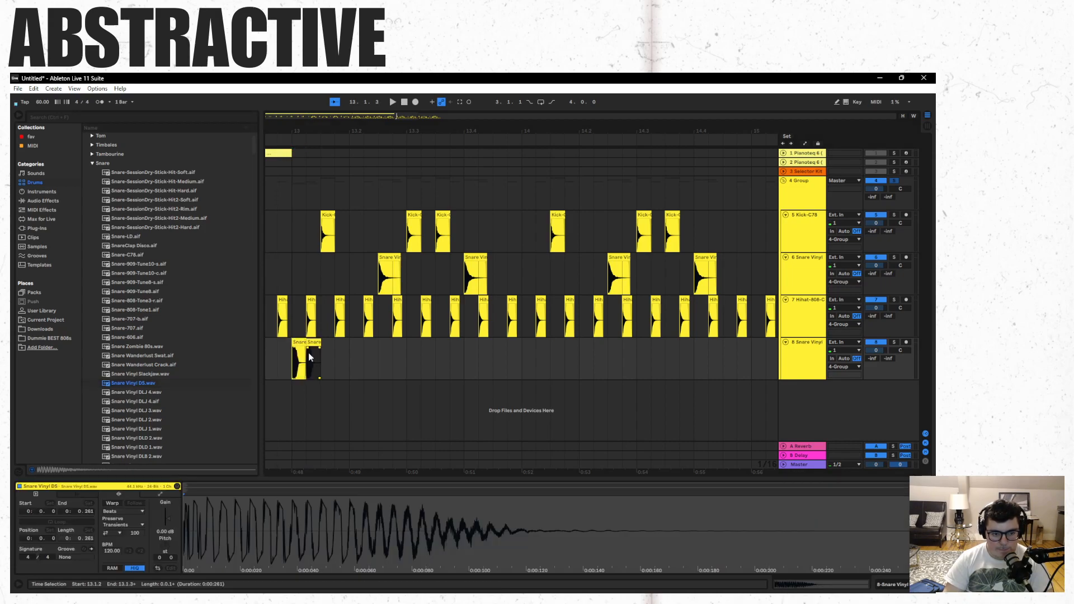
- Play the two new snare clips from 13.1.1 and remove them from the audio track
{"action": "left_click", "coordinate": [292, 389]}
{"action": "key", "text": "space"}
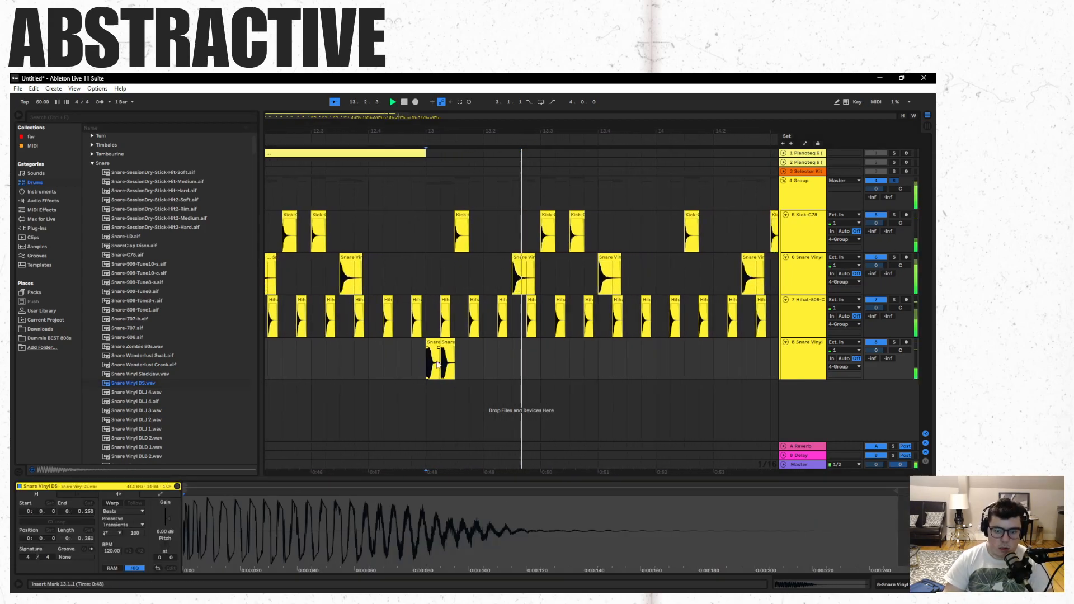
{"action": "key", "text": "ctrl+z"}
{"action": "key", "text": "ctrl+z"}
- Paste Snare Vinyl DS over the snare track's hits at 13.2.3 and 13.4.1, playing from 13.1.1 between the two
{"action": "left_click", "coordinate": [486, 243]}
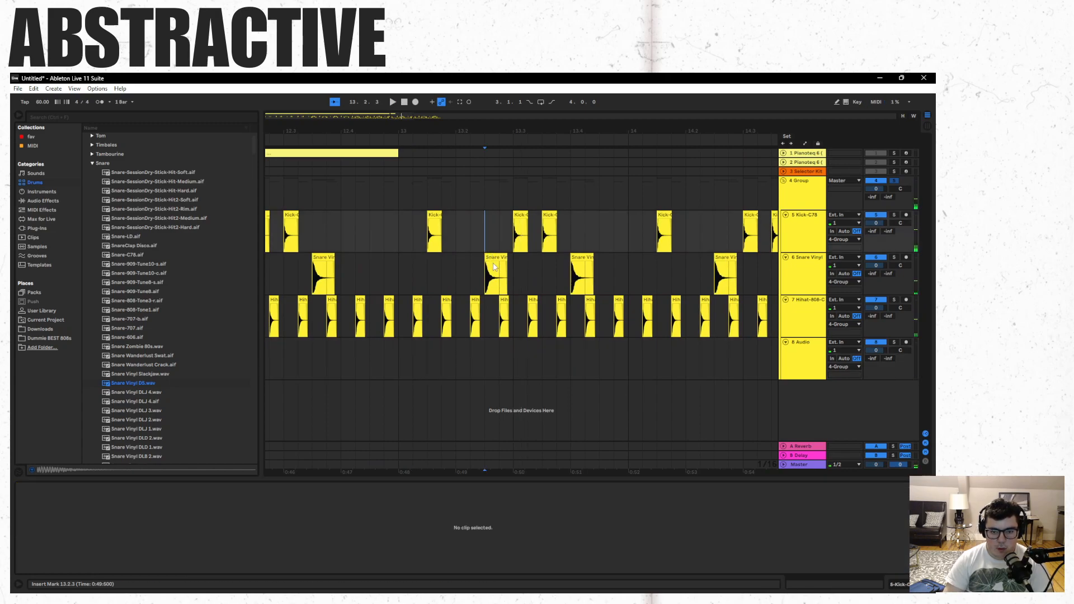
{"action": "left_click", "coordinate": [491, 258]}
{"action": "key", "text": "ctrl+v"}
{"action": "left_click", "coordinate": [408, 374]}
{"action": "key", "text": "space"}
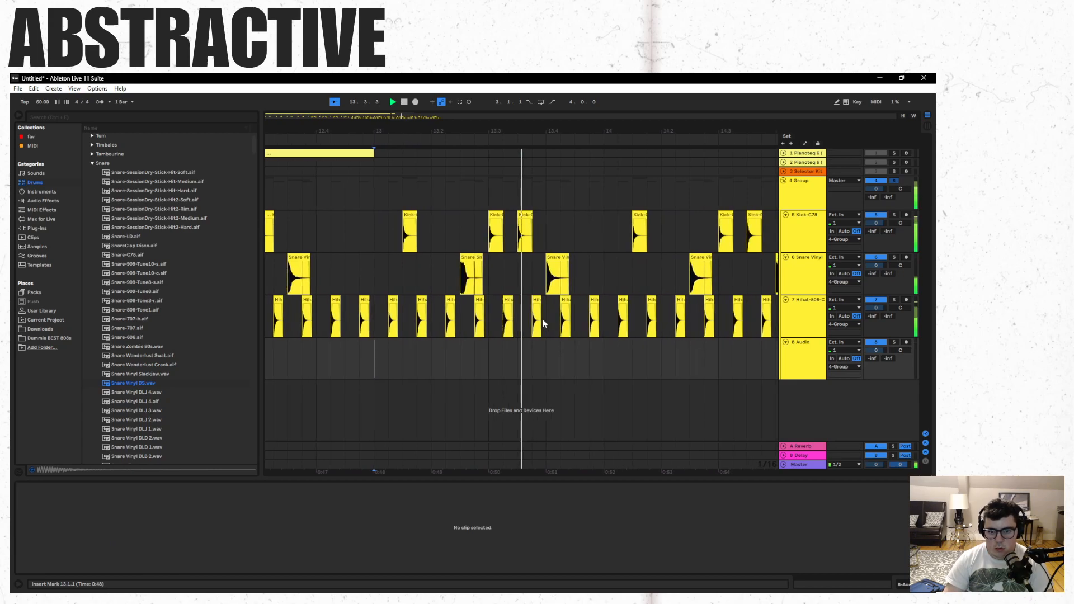
{"action": "left_click", "coordinate": [563, 277]}
{"action": "key", "text": "ctrl+v"}
{"action": "key", "text": "space"}
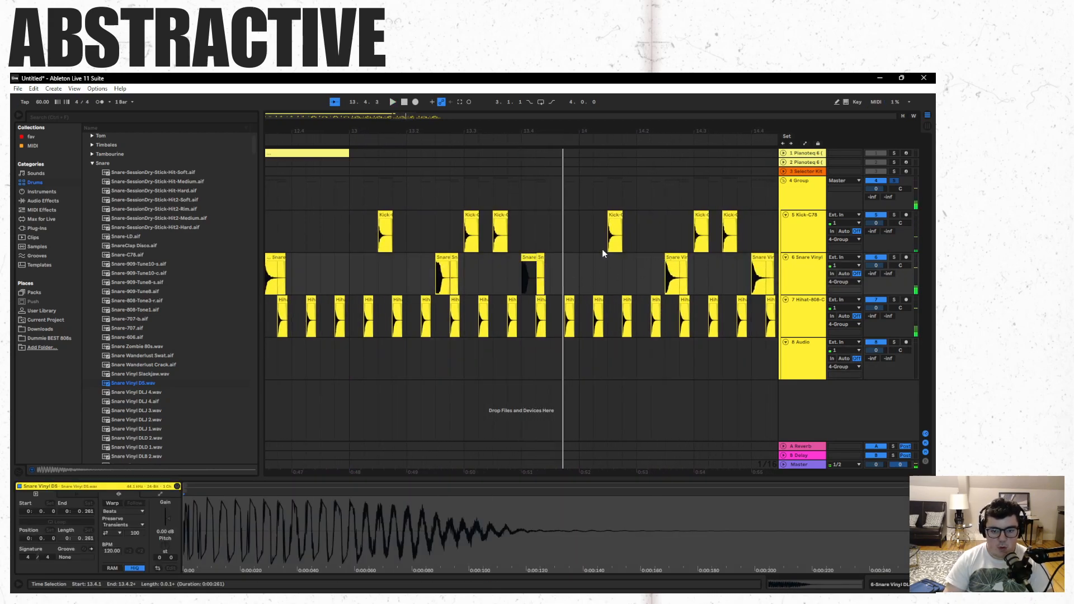
- Replace the snare hits at 5.2.1 and 5.3.3 with Snare Vinyl DS and remove the old clips' leftover tails
{"action": "left_click_drag", "start_coordinate": [374, 114], "coordinate": [321, 104]}
{"action": "left_click", "coordinate": [422, 257]}
{"action": "key", "text": "ctrl+v"}
{"action": "left_click", "coordinate": [467, 257]}
{"action": "key", "text": "ctrl+v"}
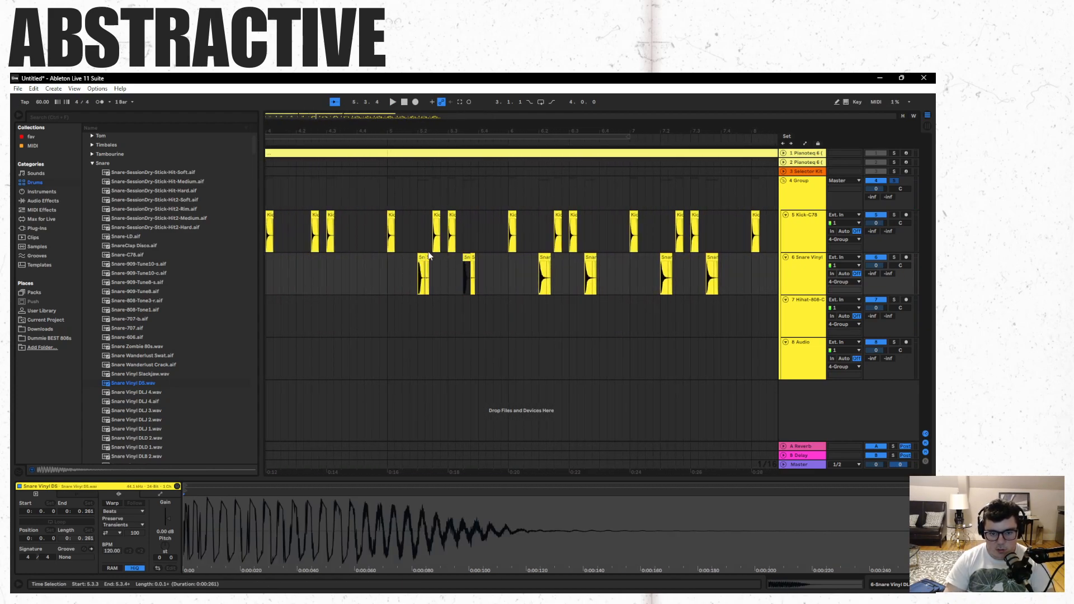
{"action": "left_click", "coordinate": [474, 261]}
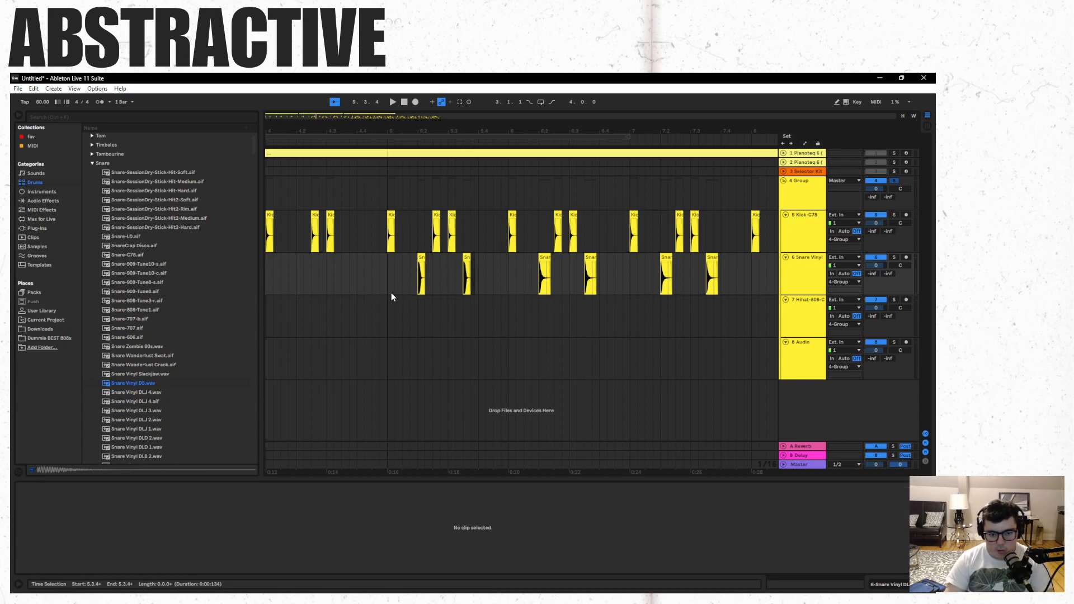
- Play the beat from 5.1.1 and undo the Snare Vinyl DS replacements in bar 5
{"action": "key", "text": "space"}
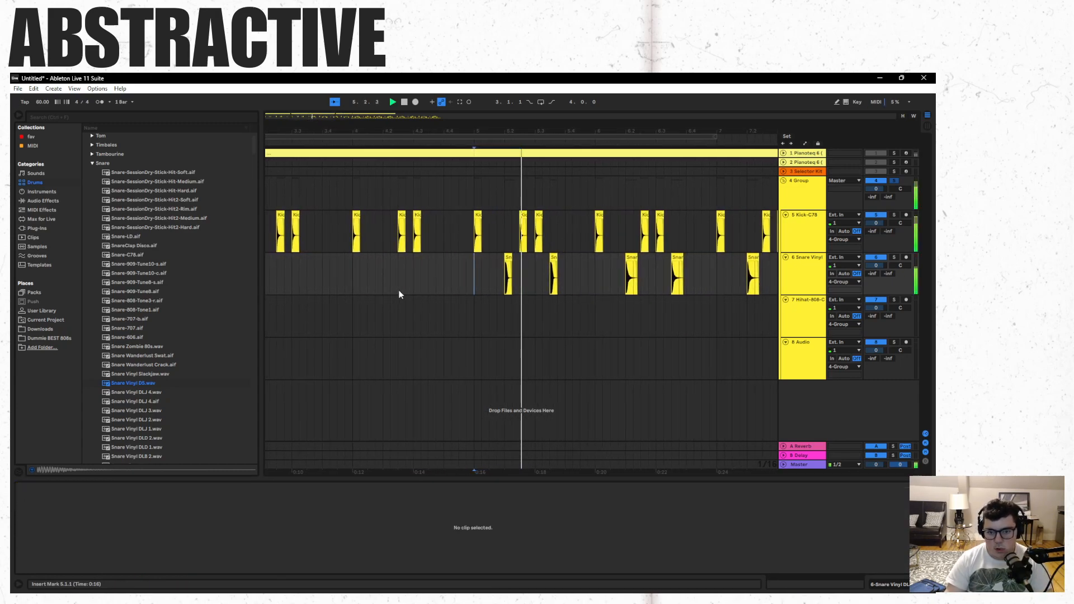
{"action": "key", "text": "space"}
{"action": "key", "text": "ctrl+z"}
{"action": "key", "text": "ctrl+z"}
{"action": "key", "text": "ctrl+z"}
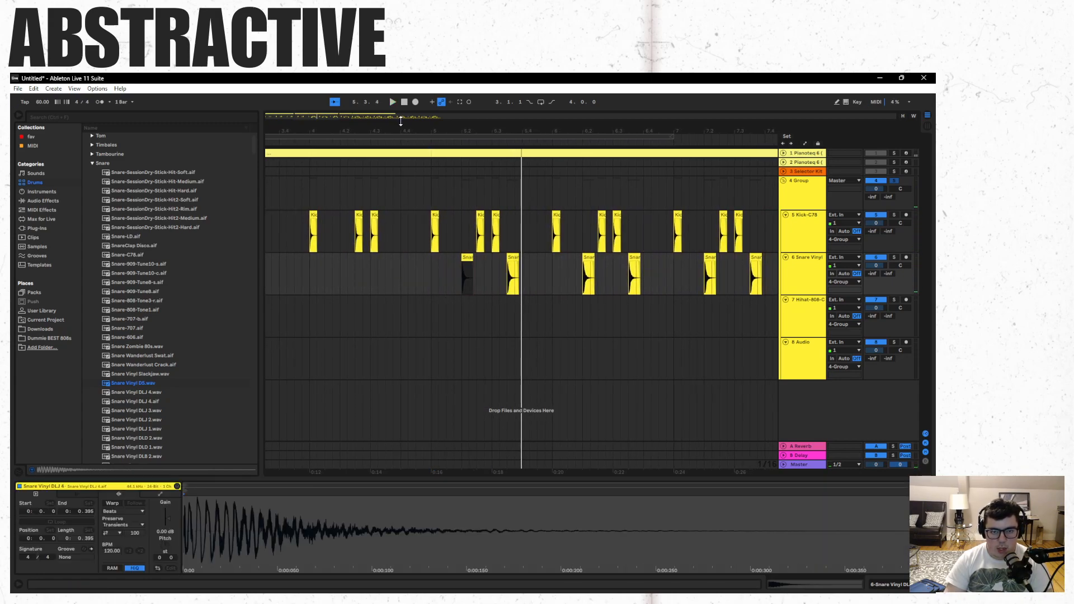
- Add Snare Vinyl DS.wav to the Fav collection and play the drum pattern around bar 13
{"action": "right_click", "coordinate": [149, 384]}
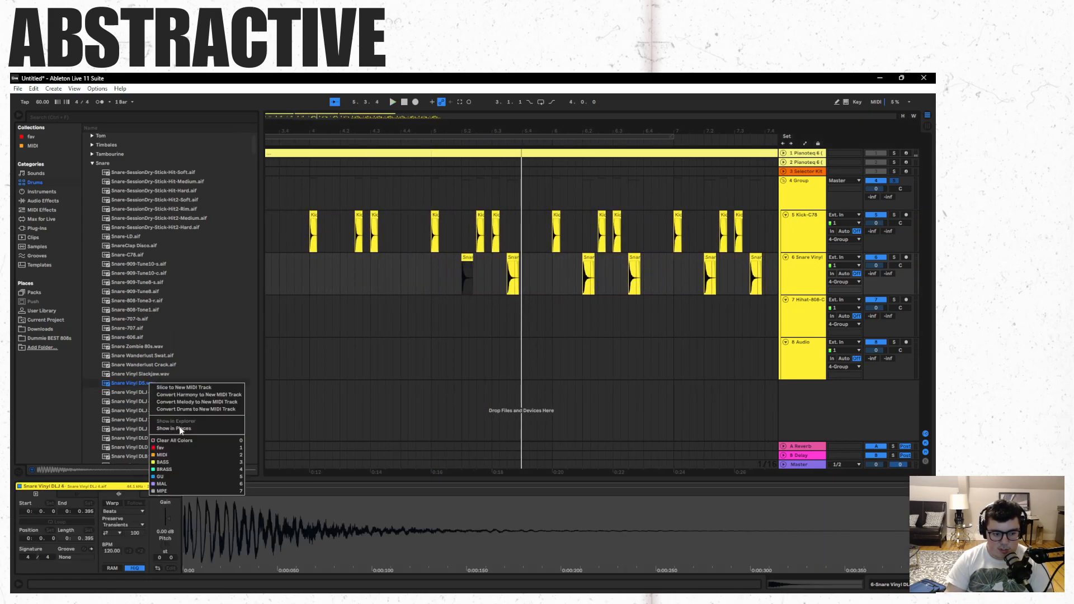
{"action": "left_click", "coordinate": [178, 448]}
{"action": "left_click_drag", "start_coordinate": [384, 116], "coordinate": [385, 78]}
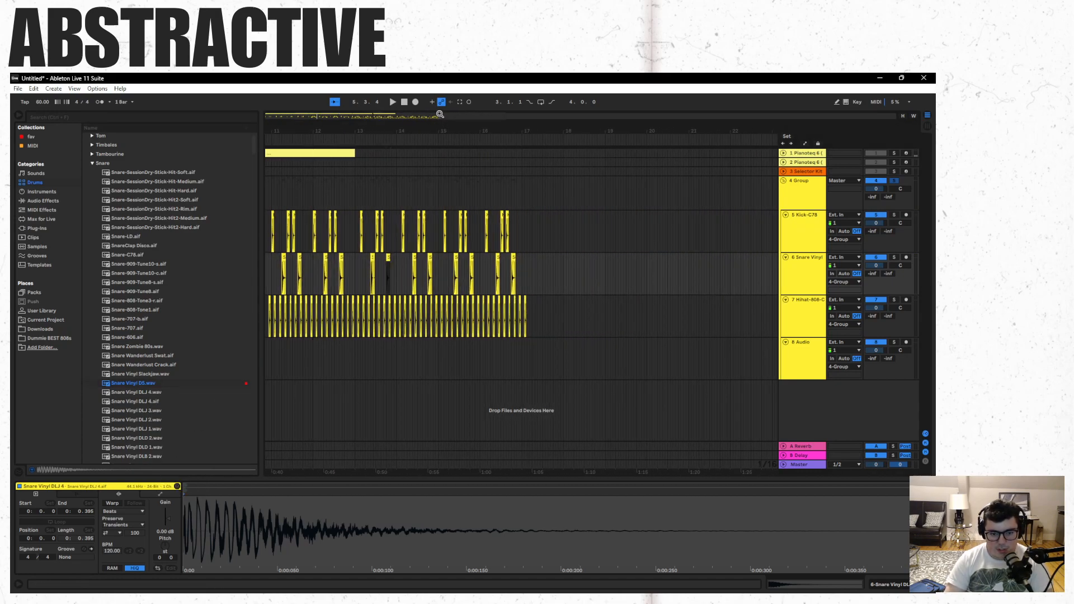
{"action": "left_click", "coordinate": [373, 274]}
{"action": "left_click", "coordinate": [351, 361]}
{"action": "key", "text": "space"}
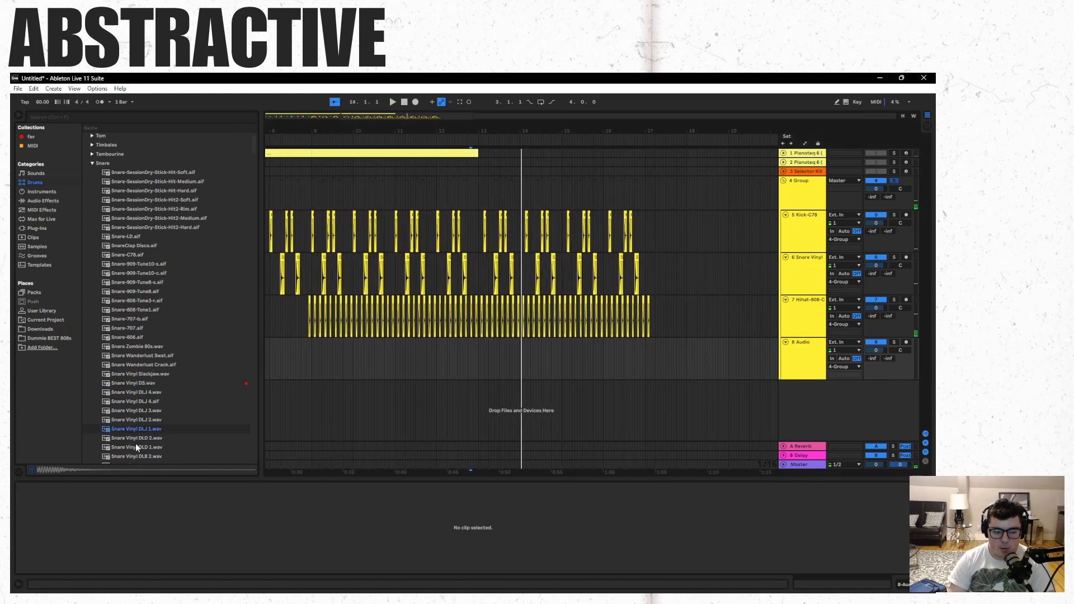
- Audition the Kick samples, add Kick Volt.aif to the empty audio track at 13.1.1 with an overlapping duplicate, and play them
{"action": "left_click", "coordinate": [93, 164]}
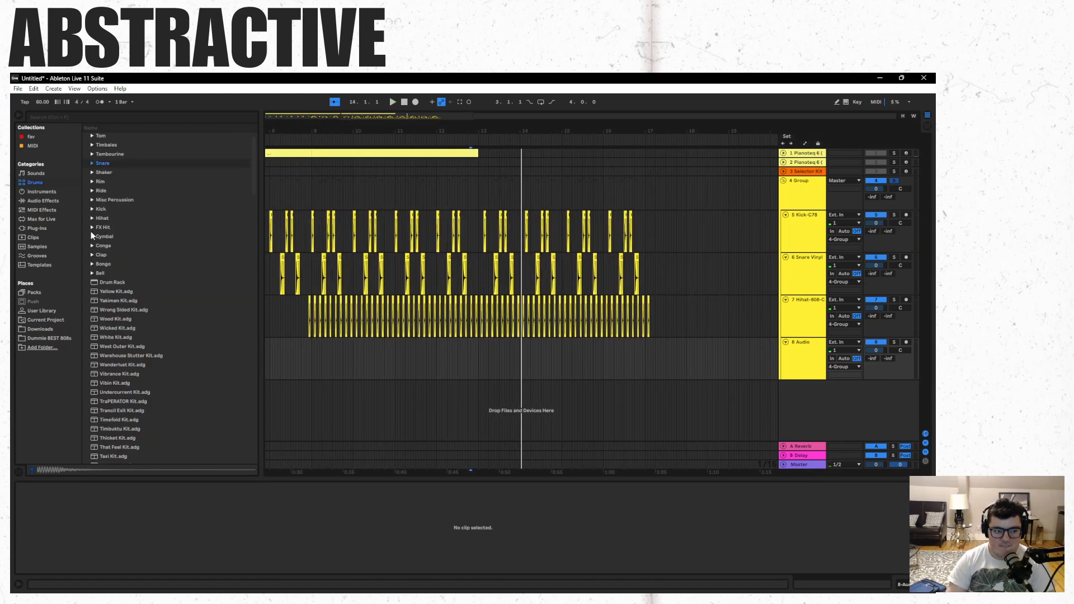
{"action": "left_click", "coordinate": [92, 210]}
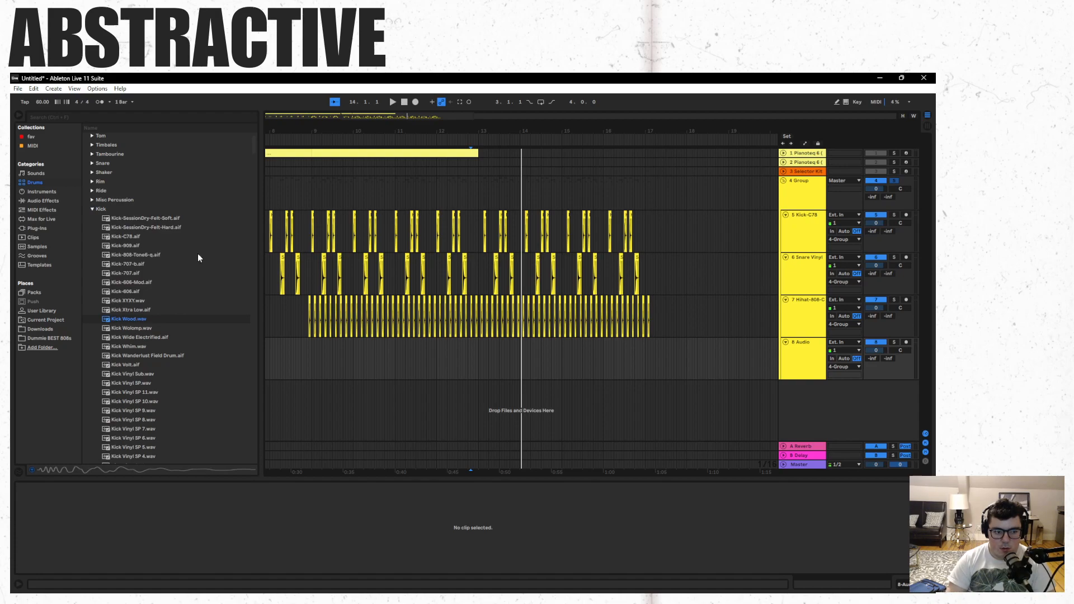
{"action": "left_click_drag", "start_coordinate": [440, 115], "coordinate": [439, 145]}
{"action": "left_click", "coordinate": [158, 347]}
{"action": "left_click", "coordinate": [148, 365]}
{"action": "left_click_drag", "start_coordinate": [145, 368], "coordinate": [405, 351]}
{"action": "key", "text": "ctrl+v"}
{"action": "left_click", "coordinate": [408, 379]}
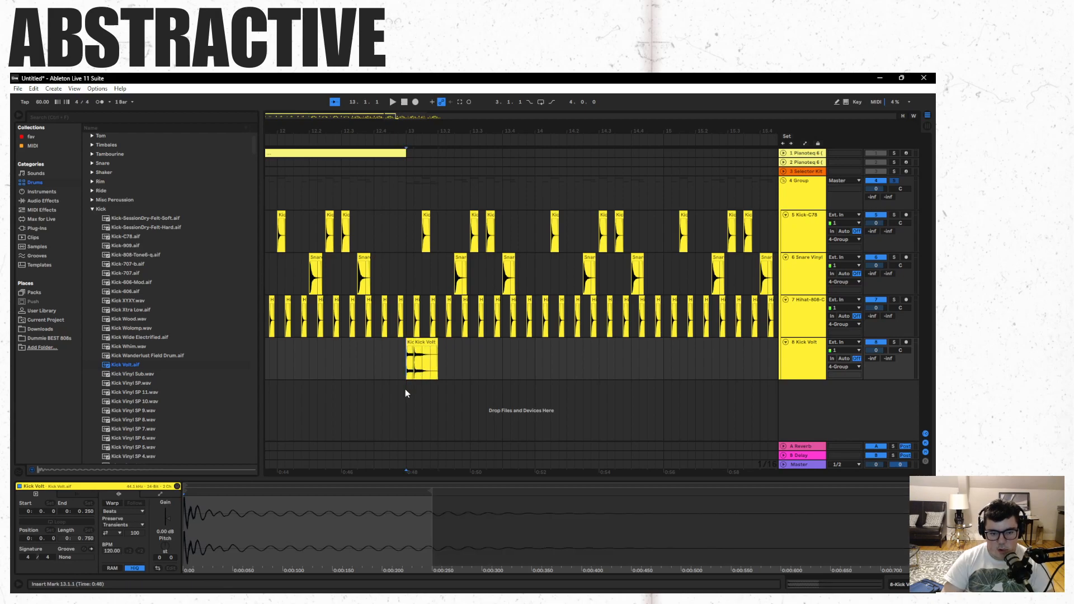
{"action": "key", "text": "space"}
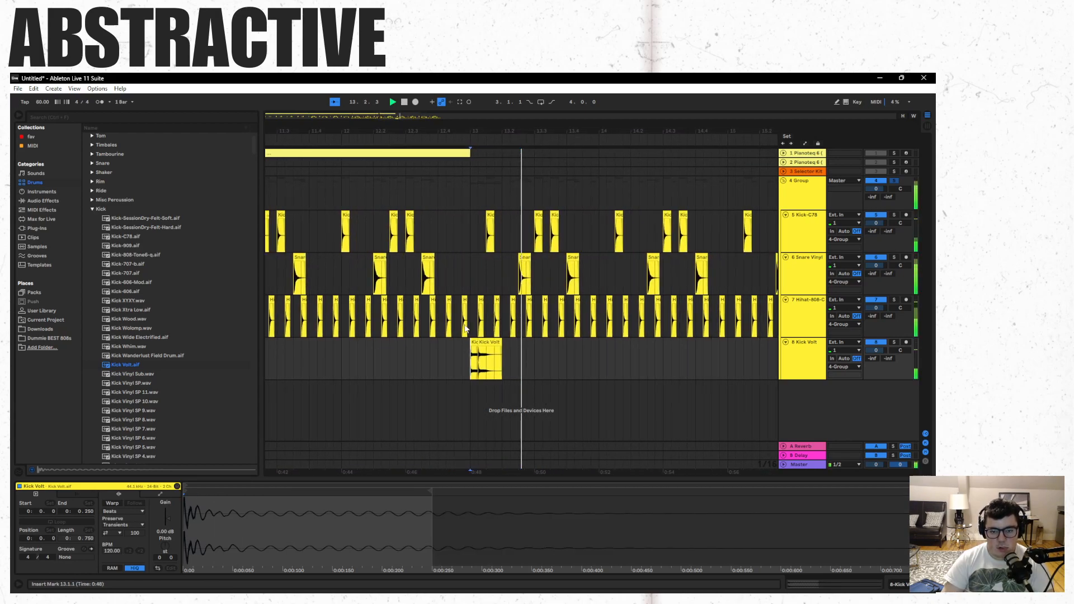
{"action": "key", "text": "space"}
- Set the arrangement's fixed grid to 1/32
{"action": "left_click_drag", "start_coordinate": [376, 116], "coordinate": [398, 139]}
{"action": "right_click", "coordinate": [596, 367]}
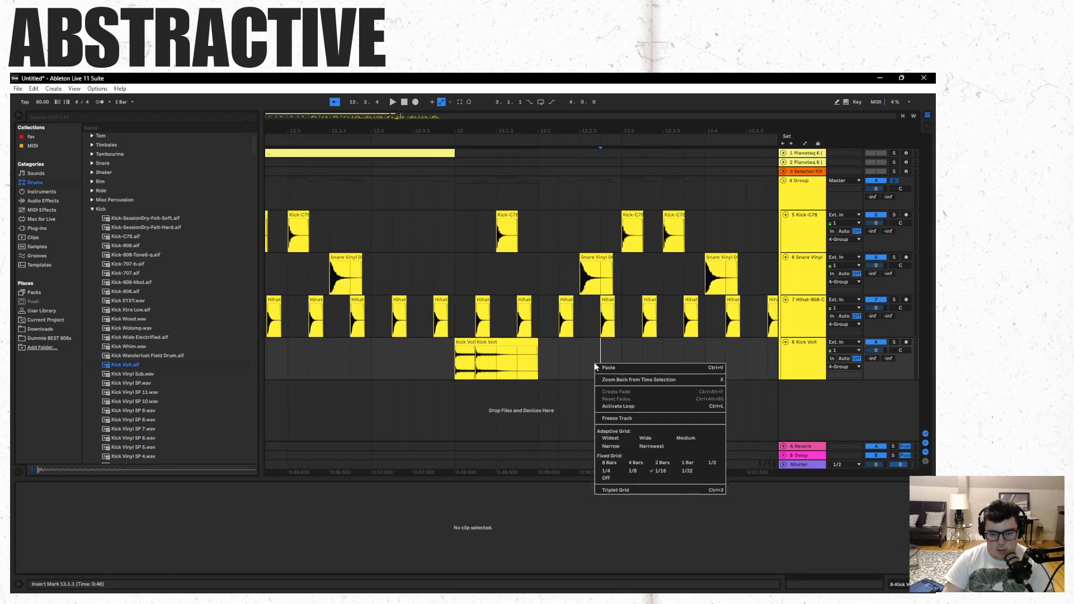
{"action": "left_click", "coordinate": [699, 473]}
- Replace Kick Volt at 13.1.1 with Kick Vinyl SP.wav, paste a copy a 1/32 note after it, and delete the leftover Kick Volt tail
{"action": "left_click", "coordinate": [149, 382]}
{"action": "left_click", "coordinate": [146, 393]}
{"action": "mouse_move", "coordinate": [143, 393]}
{"action": "left_mouse_down"}
{"action": "mouse_move", "coordinate": [352, 388]}
{"action": "mouse_move", "coordinate": [158, 386]}
{"action": "left_mouse_up"}
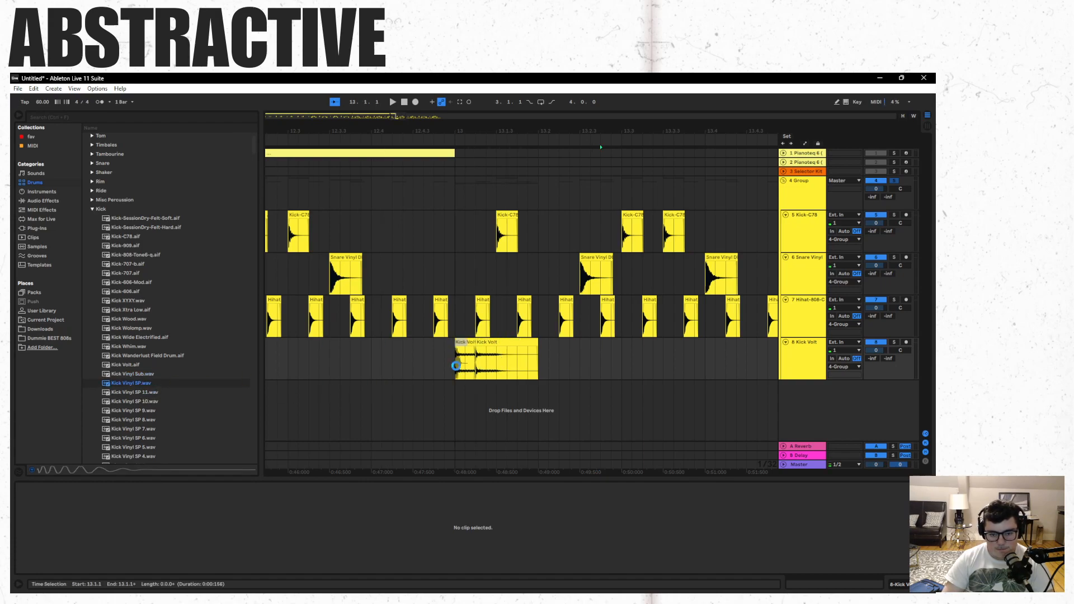
{"action": "left_click_drag", "start_coordinate": [456, 367], "coordinate": [457, 367]}
{"action": "key", "text": "ctrl+c"}
{"action": "left_click", "coordinate": [468, 364]}
{"action": "key", "text": "ctrl+v"}
{"action": "left_click", "coordinate": [500, 341]}
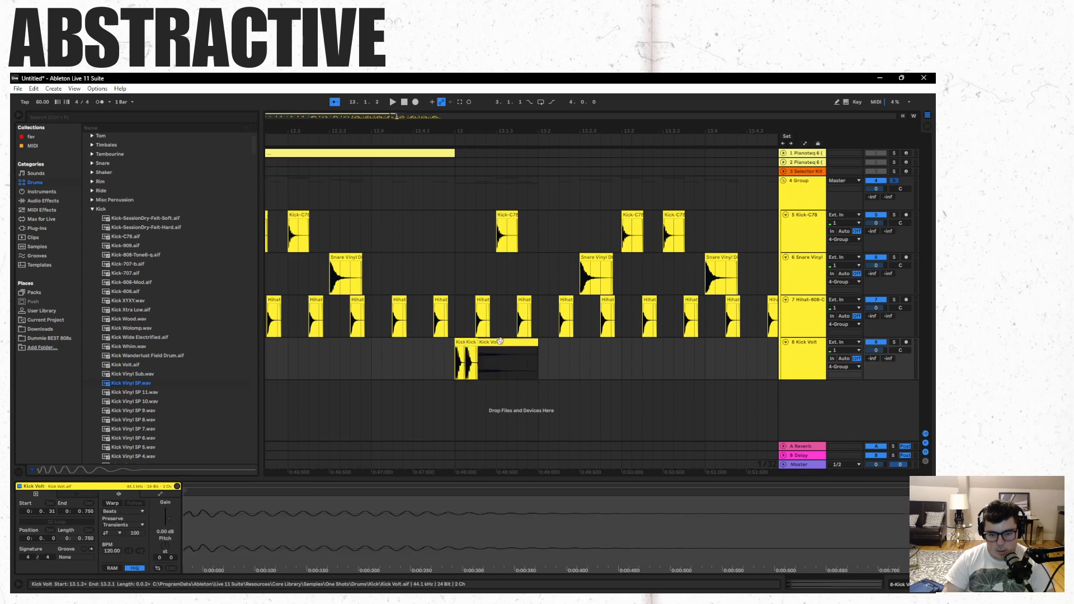
{"action": "key", "text": "Delete"}
- Play from 12.4.4, paste another Kick Vinyl SP at 13.2.1, and replay the pattern from 13.1.1
{"action": "left_click", "coordinate": [437, 377]}
{"action": "key", "text": "space"}
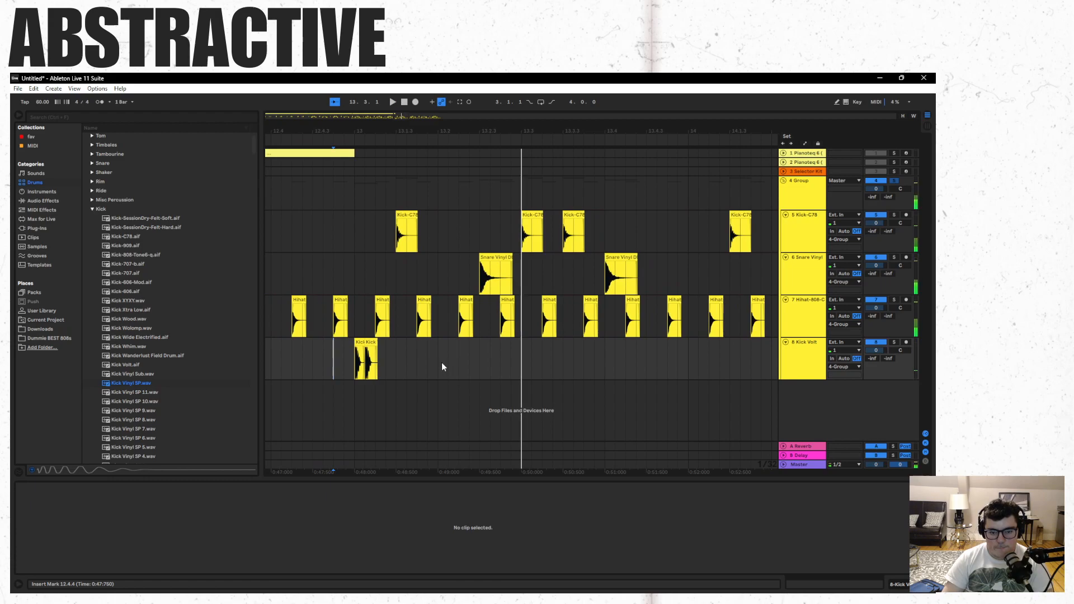
{"action": "left_click", "coordinate": [522, 354]}
{"action": "key", "text": "ctrl+v"}
{"action": "key", "text": "space"}
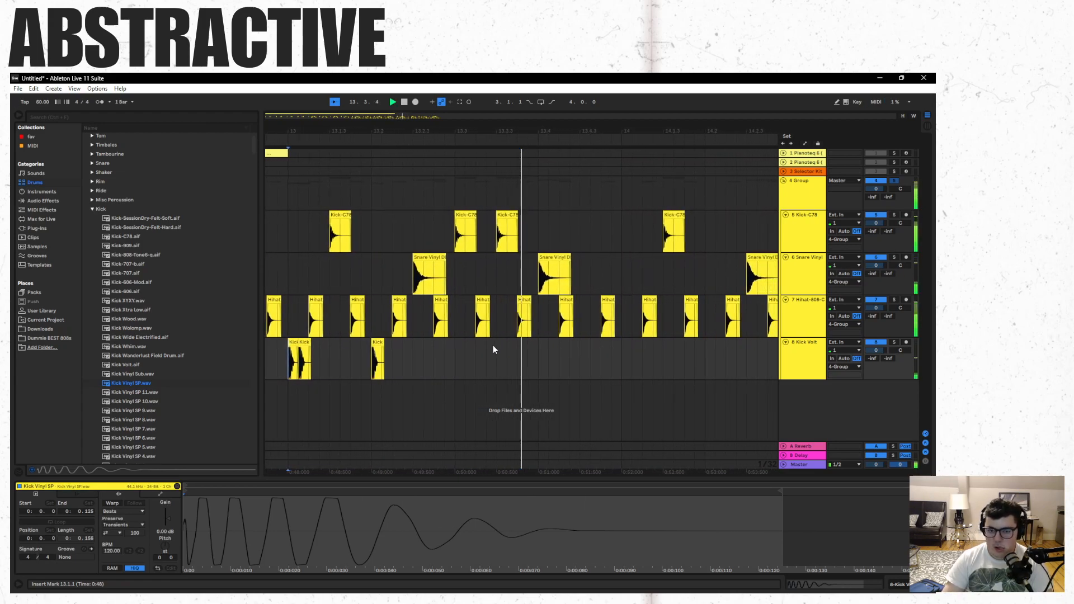
{"action": "key", "text": "space"}
{"action": "key", "text": "space"}
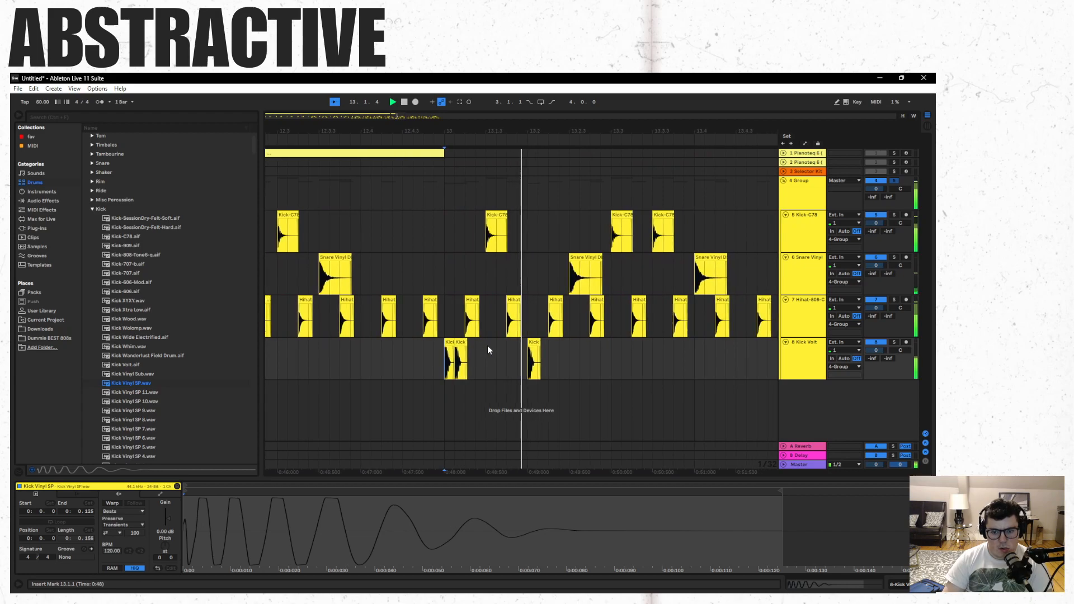
- Try replacing the snare hit at 13.2.3 with a Kick Vinyl SP clip, play it, and undo the change
{"action": "key", "text": "space"}
{"action": "left_click", "coordinate": [488, 349]}
{"action": "key", "text": "ctrl+v"}
{"action": "left_click", "coordinate": [498, 258]}
{"action": "key", "text": "Delete"}
{"action": "left_click", "coordinate": [354, 377]}
{"action": "key", "text": "space"}
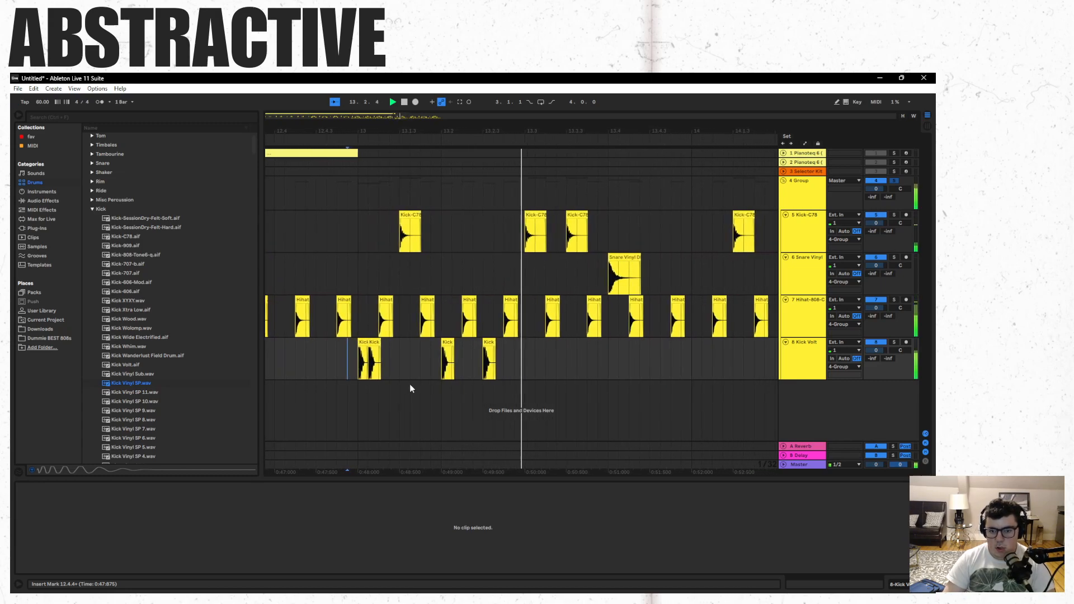
{"action": "key", "text": "ctrl+z"}
{"action": "left_click", "coordinate": [468, 345]}
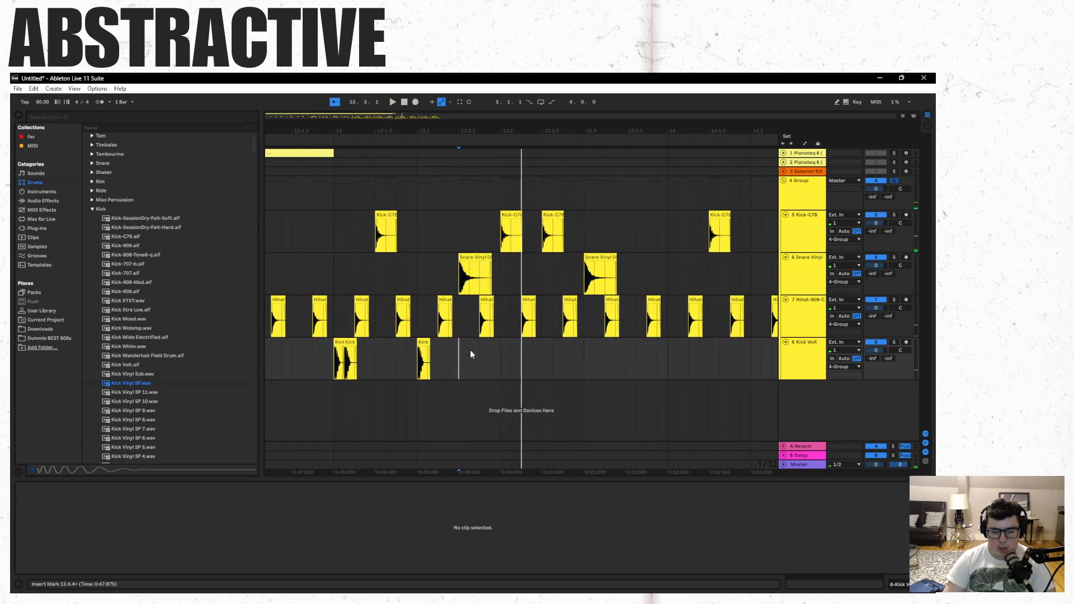
- Play from 13.1.1, paste Kick Vinyl SP at 13.3.4, and replay the pattern from 12.4.4
{"action": "left_click", "coordinate": [335, 378]}
{"action": "key", "text": "space"}
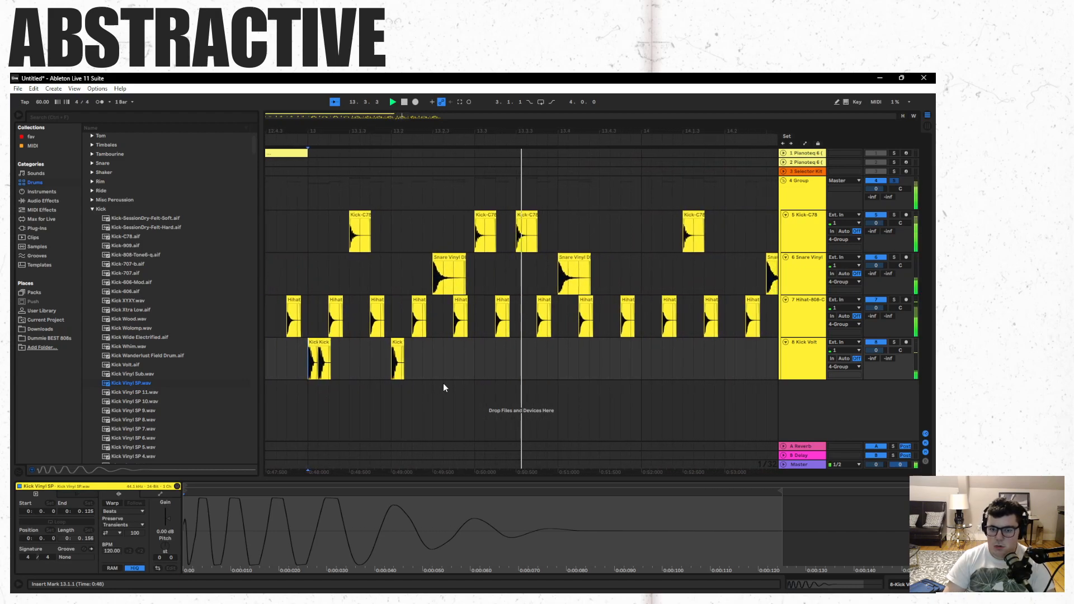
{"action": "left_click", "coordinate": [494, 354]}
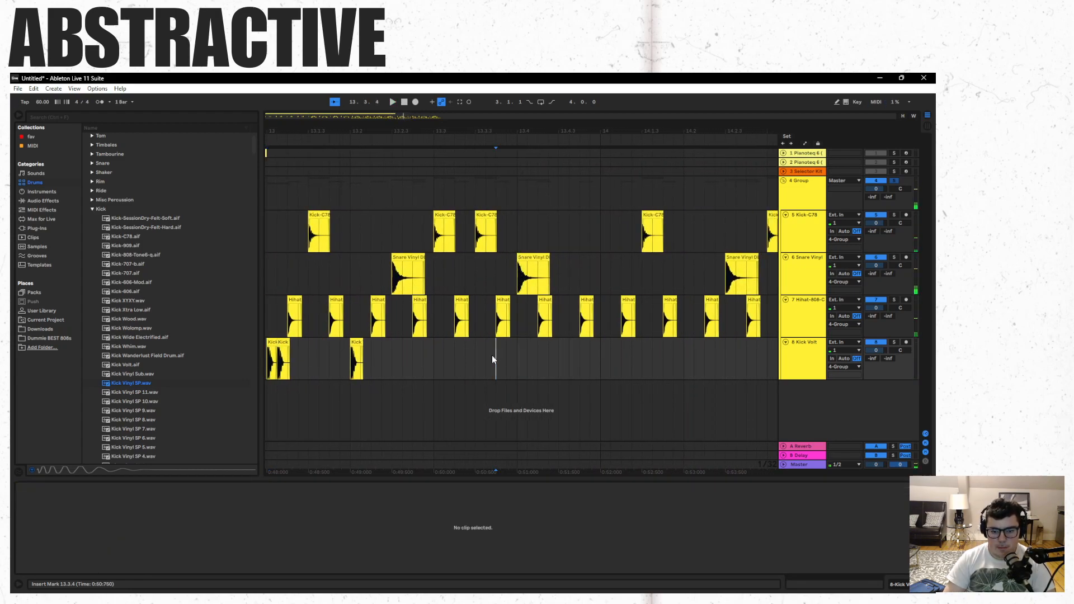
{"action": "key", "text": "ctrl+v"}
{"action": "key", "text": "space"}
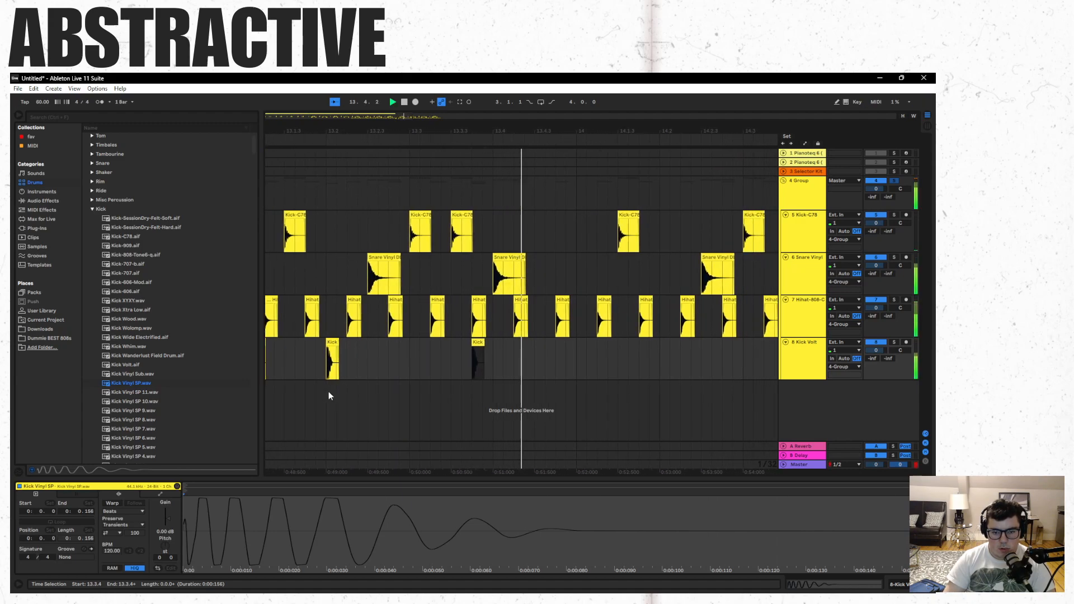
{"action": "left_click", "coordinate": [370, 387]}
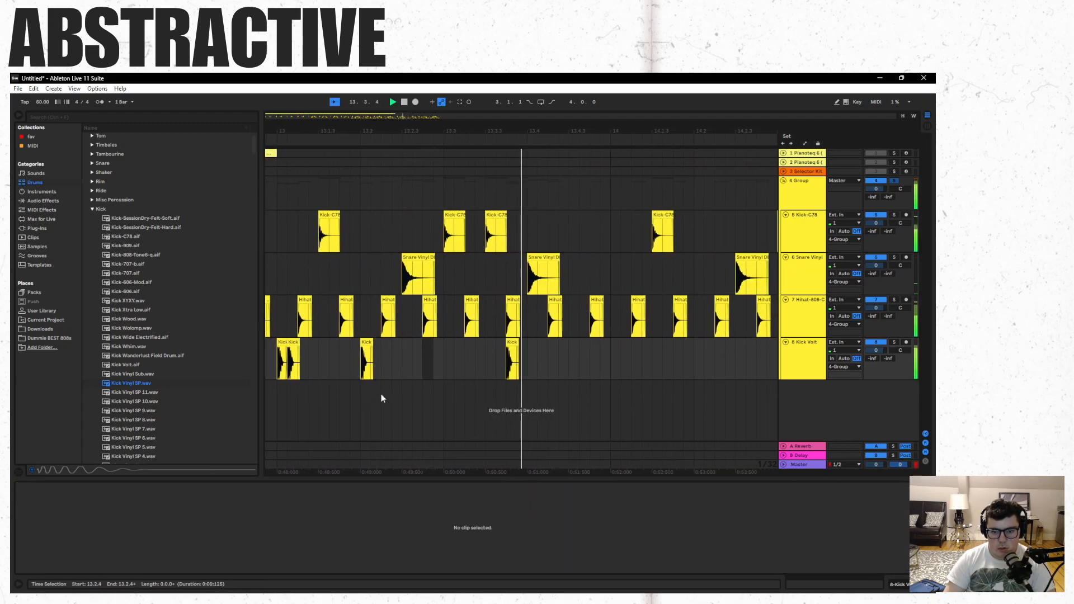
{"action": "left_click", "coordinate": [320, 379]}
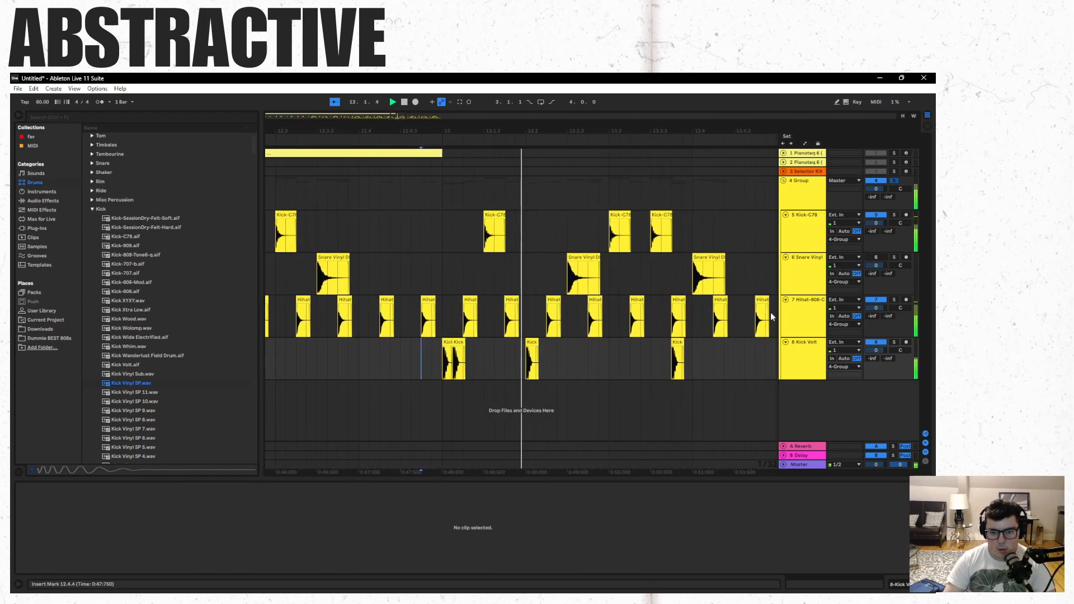
- Copy the Kick-C78 clip at 13.1.3 to 13.2.3 and play from just before bar 13
{"action": "left_click", "coordinate": [391, 232]}
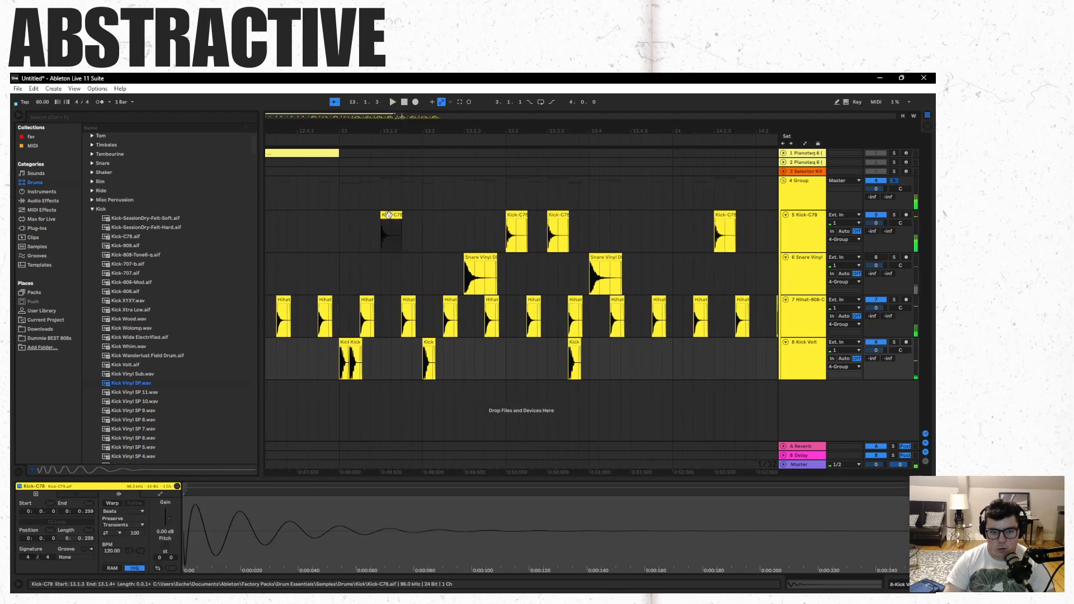
{"action": "left_click", "coordinate": [463, 225]}
{"action": "key", "text": "ctrl+v"}
{"action": "left_click", "coordinate": [331, 372]}
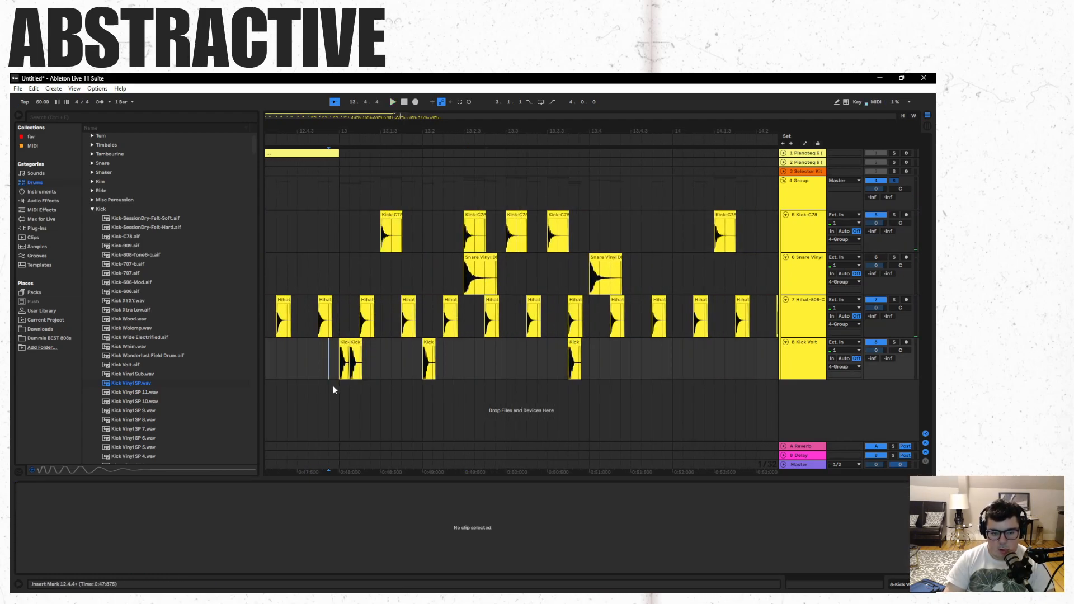
{"action": "key", "text": "space"}
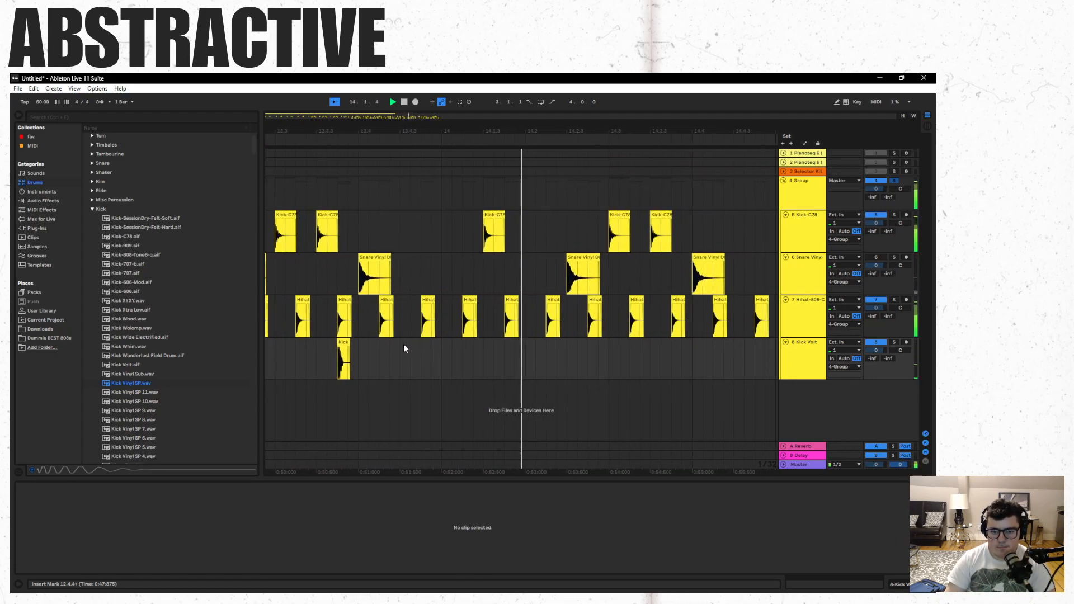
- Add Kick Vinyl SP at 13.4.2, copy bar 14's first Kick-C78 to just after 13.4.3, and play from 13.3.4
{"action": "left_click", "coordinate": [340, 342]}
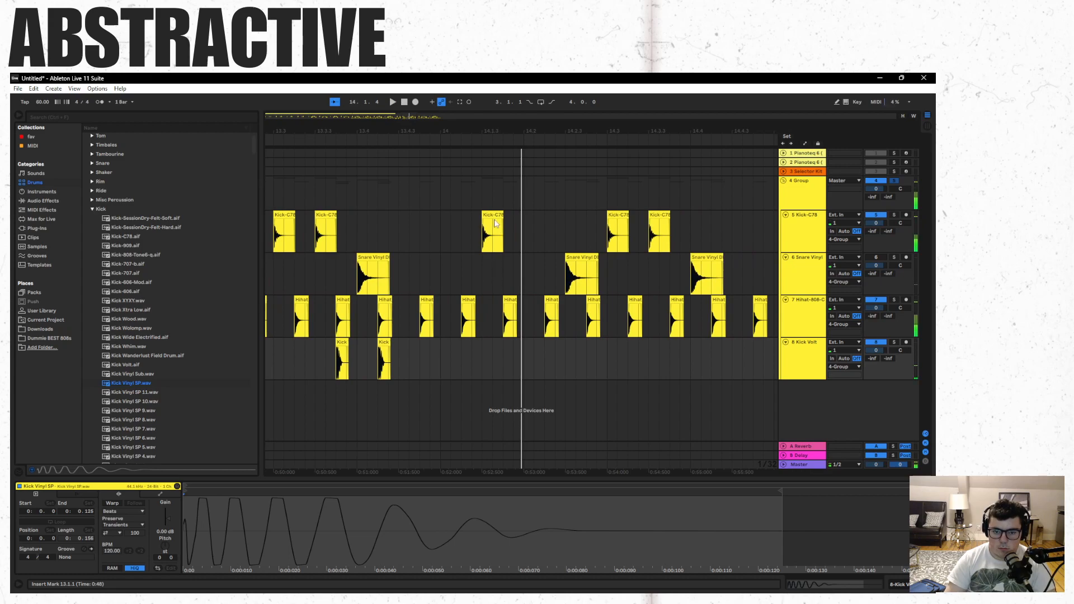
{"action": "left_click_drag", "start_coordinate": [490, 213], "coordinate": [417, 218]}
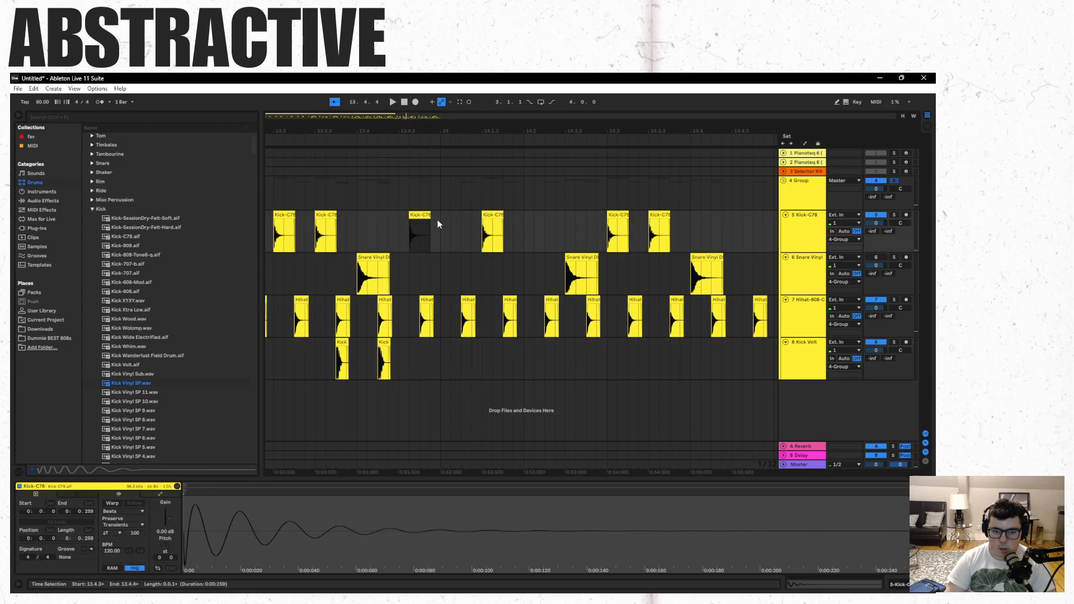
{"action": "key", "text": "space"}
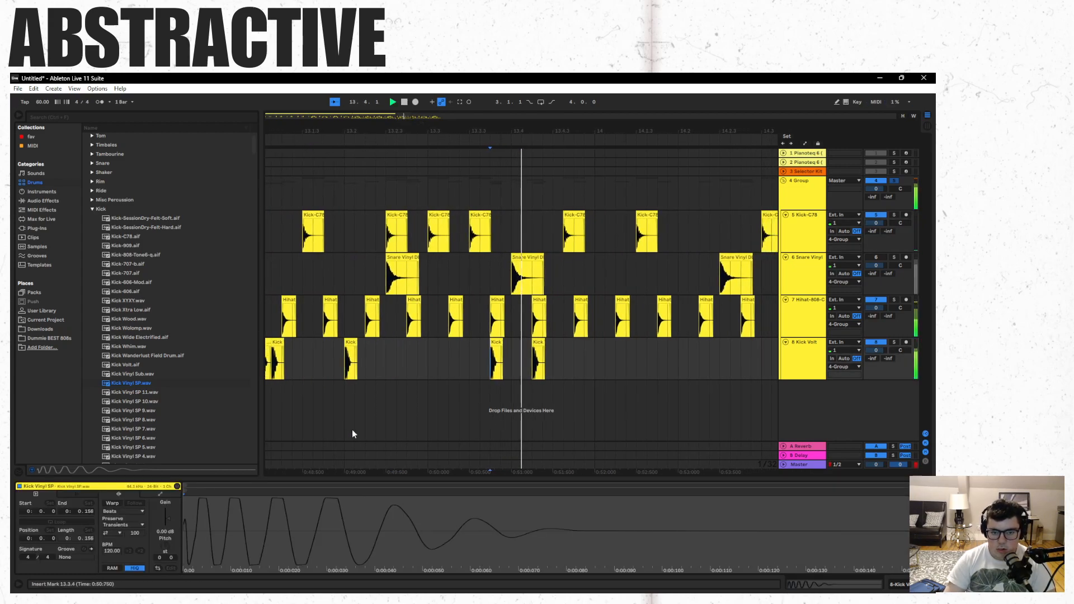
{"action": "key", "text": "space"}
- Delete the Kick Vinyl SP clip at 13.4.2, move the new Kick-C78 clip to 13.4.3, and play the end of bar 13
{"action": "left_click", "coordinate": [409, 343]}
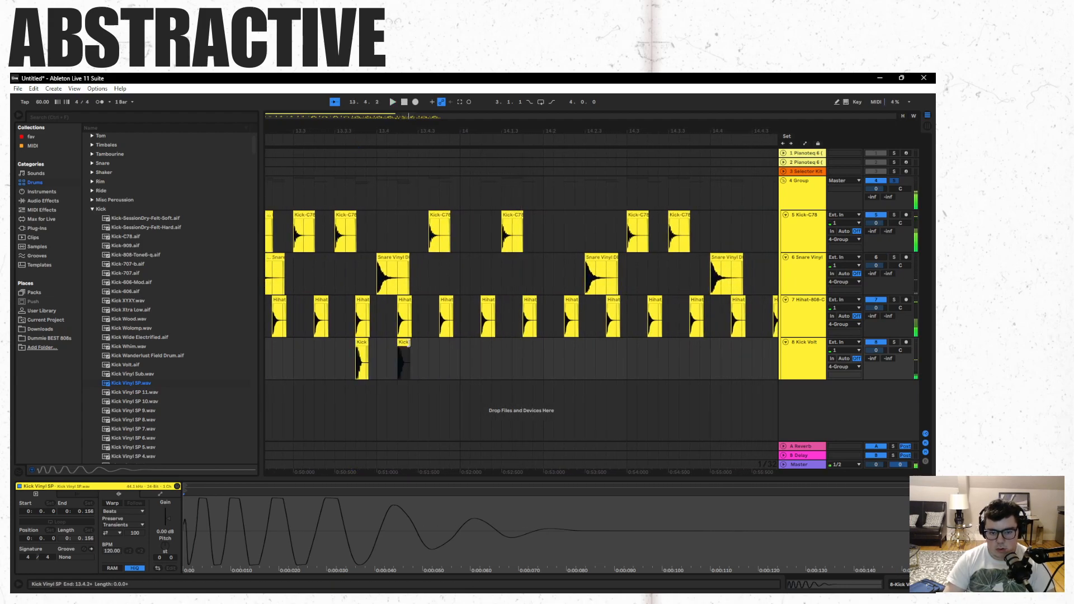
{"action": "key", "text": "Delete"}
{"action": "left_click", "coordinate": [353, 384]}
{"action": "key", "text": "space"}
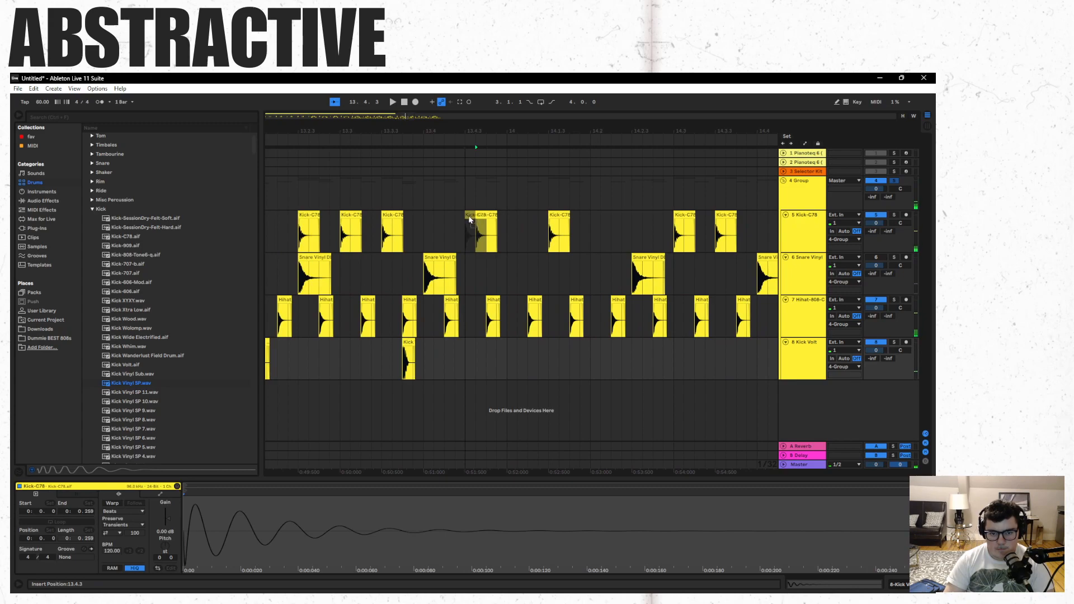
{"action": "left_click", "coordinate": [394, 399]}
{"action": "key", "text": "space"}
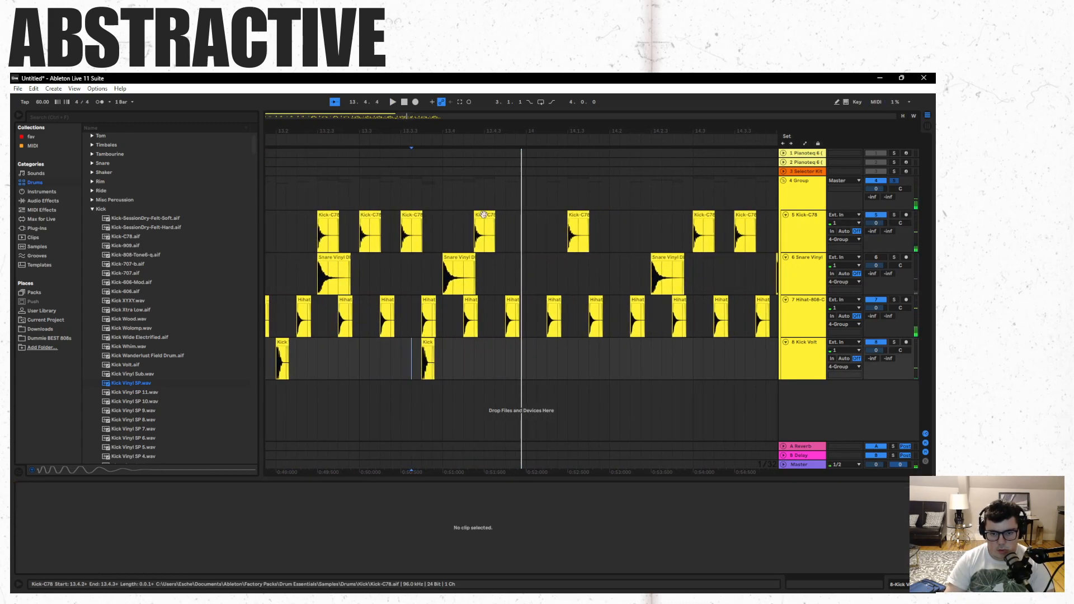
- Try the new Kick-C78 clip at 13.4.2, move it to 13.4.4, and play bar 13 again
{"action": "left_click_drag", "start_coordinate": [483, 214], "coordinate": [478, 218]}
{"action": "left_click", "coordinate": [413, 400]}
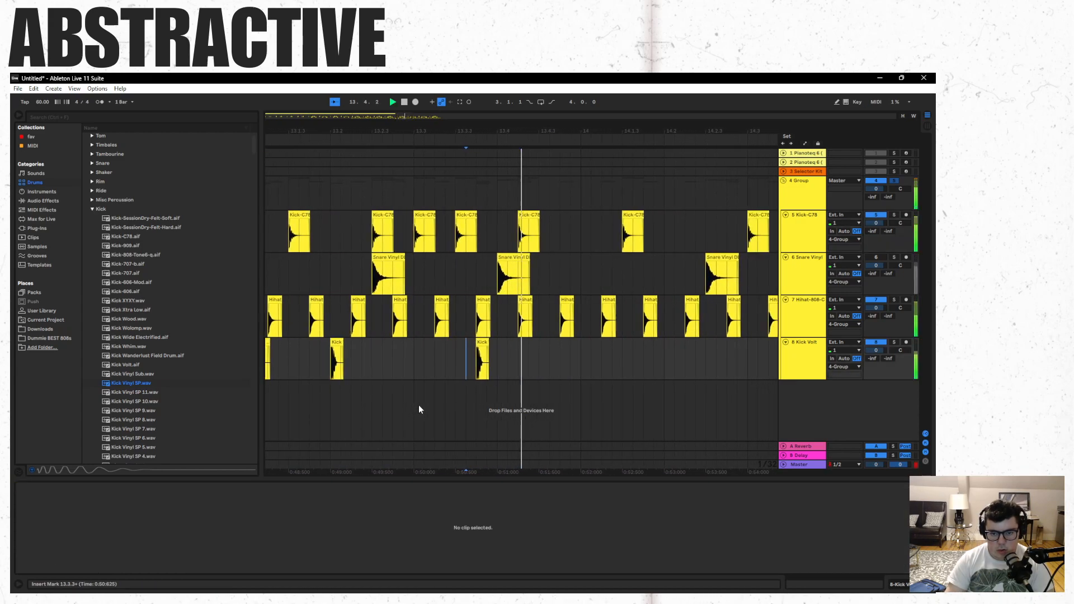
{"action": "left_click", "coordinate": [463, 215]}
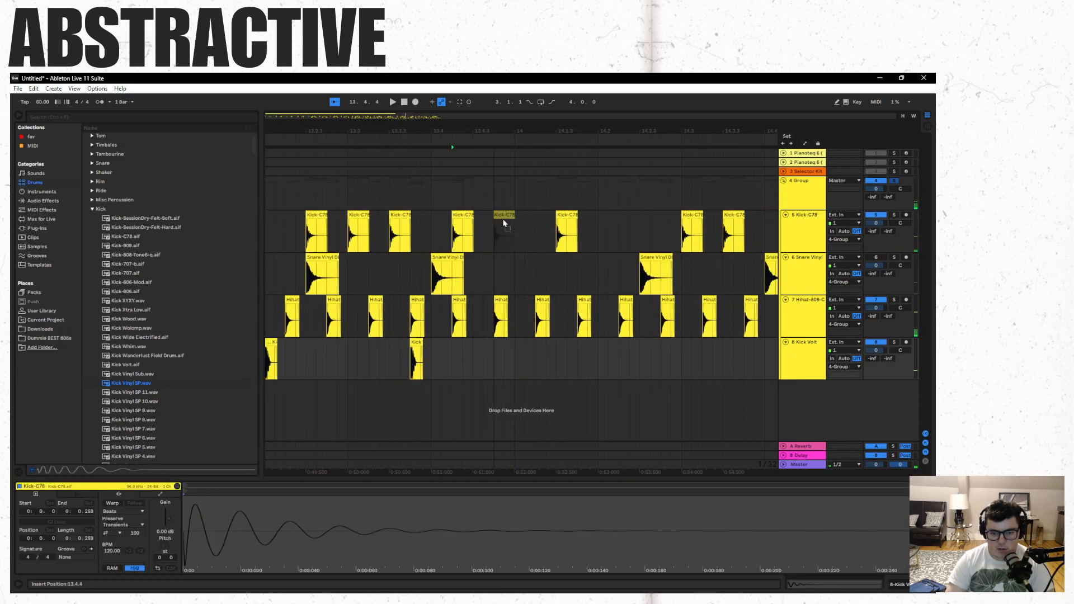
{"action": "left_click", "coordinate": [405, 402]}
{"action": "key", "text": "space"}
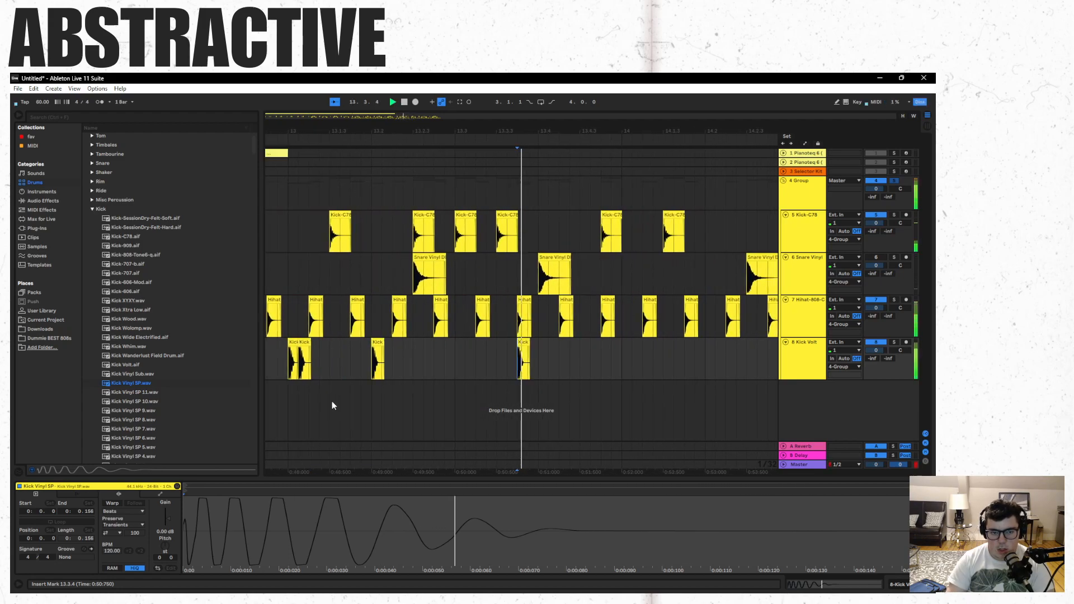
{"action": "key", "text": "space"}
{"action": "left_click", "coordinate": [298, 403]}
{"action": "left_click", "coordinate": [469, 393]}
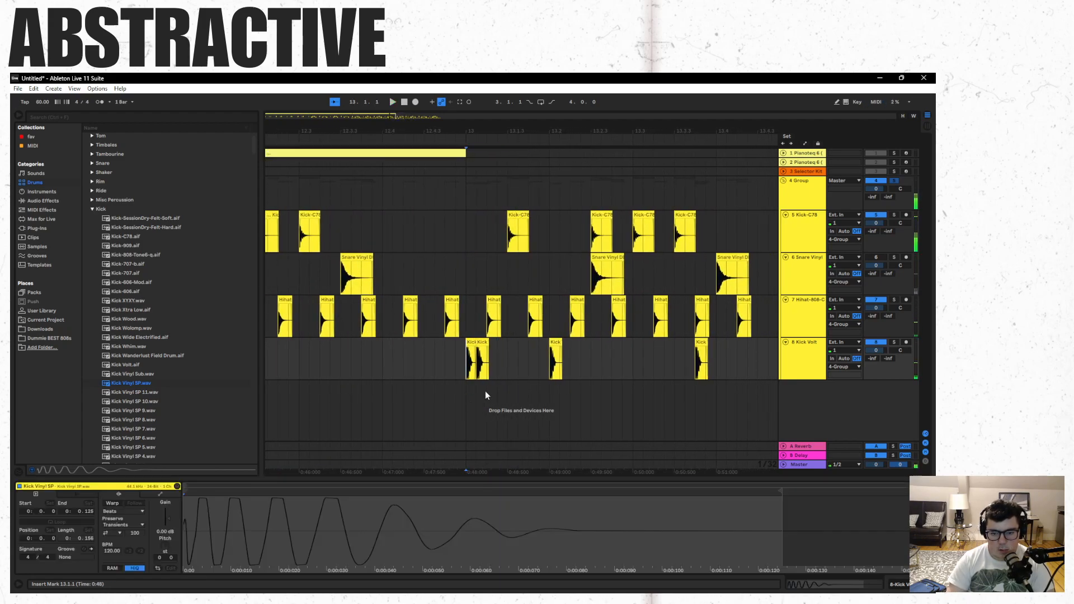
- Unmute the Snare Vinyl track, move the snare clip at 14.2.3 to 14.2.2, and play from late in bar 13
{"action": "left_click", "coordinate": [880, 257]}
{"action": "key", "text": "space"}
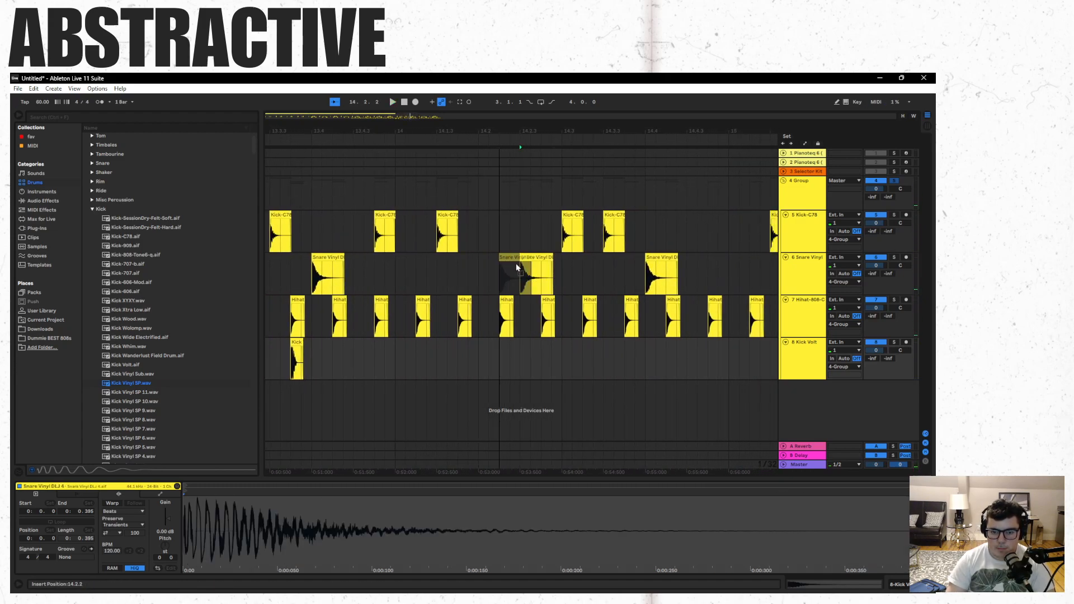
{"action": "left_click_drag", "start_coordinate": [517, 268], "coordinate": [515, 268]}
{"action": "left_click", "coordinate": [385, 276]}
{"action": "key", "text": "space"}
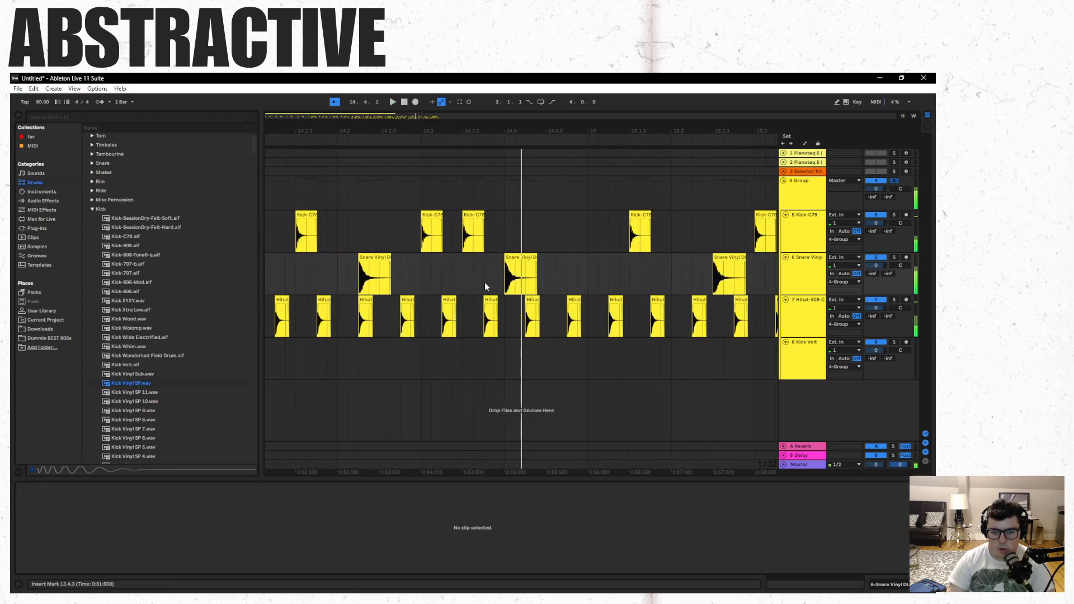
- Try pasting the snare, hi-hat and Kick Vinyl SP clips from 13.1.1 through 13.4.2 at 14.4.1, and play from bar 13
{"action": "mouse_move", "coordinate": [400, 116]}
{"action": "left_mouse_down"}
{"action": "mouse_move", "coordinate": [384, 114]}
{"action": "mouse_move", "coordinate": [396, 73]}
{"action": "mouse_move", "coordinate": [396, 105]}
{"action": "left_mouse_up"}
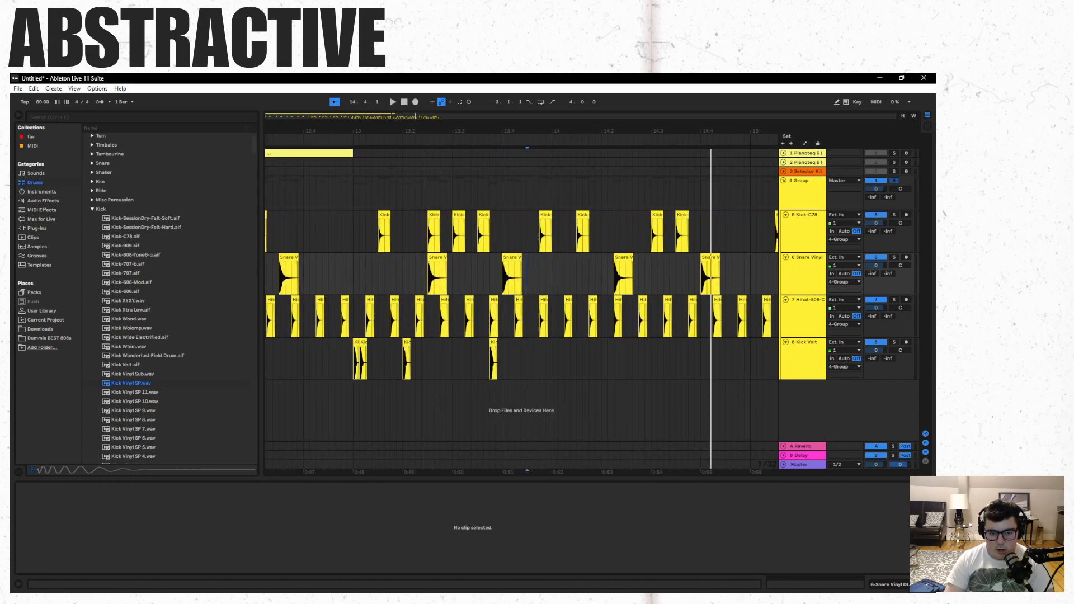
{"action": "left_click", "coordinate": [356, 340]}
{"action": "left_click", "coordinate": [516, 257], "text": "shift"}
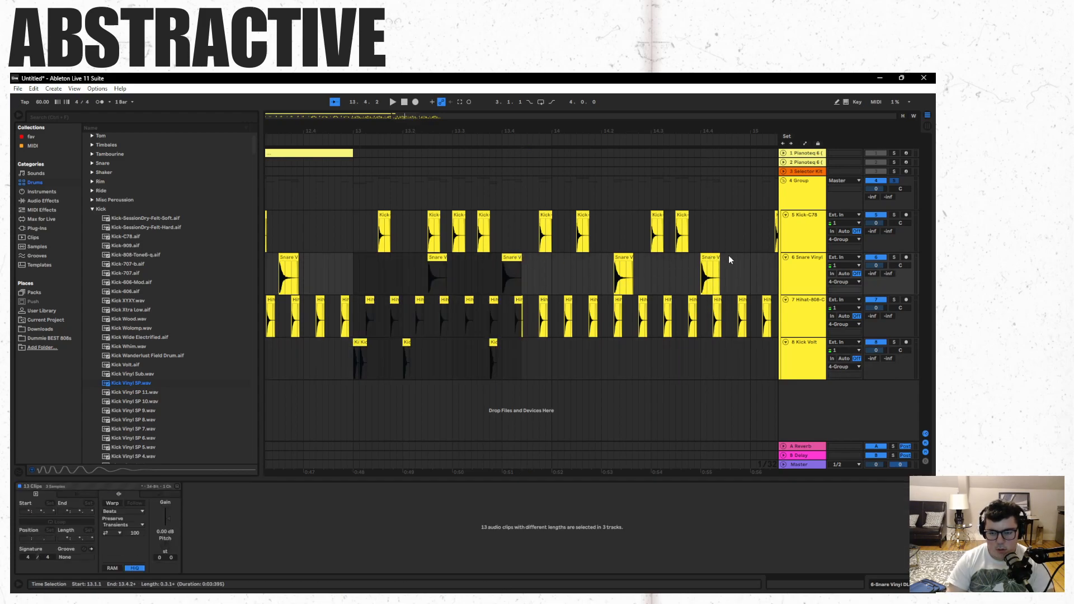
{"action": "left_click", "coordinate": [711, 256]}
{"action": "key", "text": "ctrl+v"}
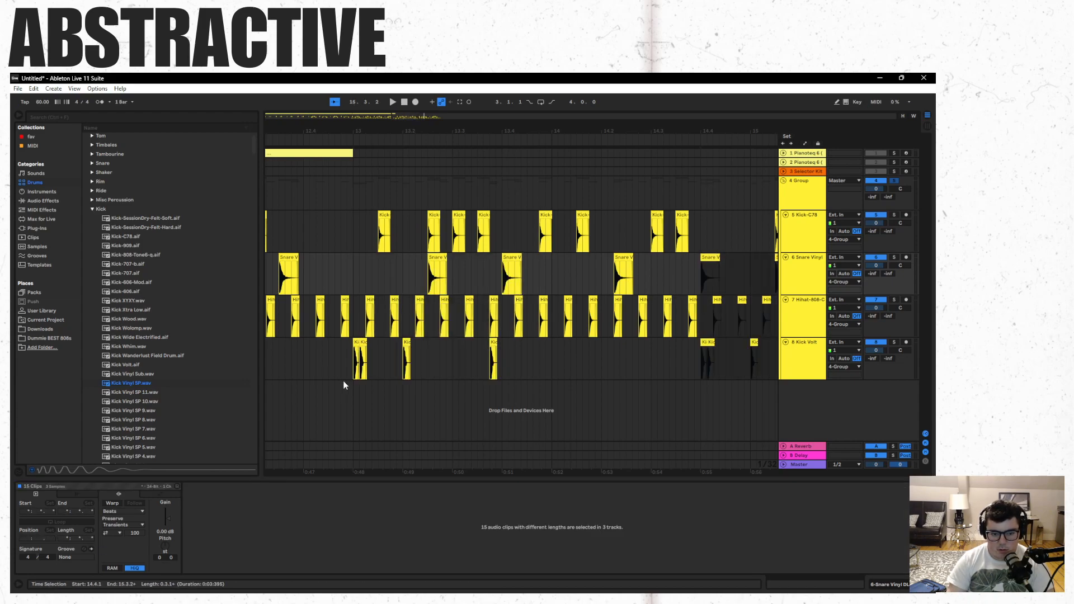
{"action": "left_click", "coordinate": [351, 399]}
{"action": "key", "text": "space"}
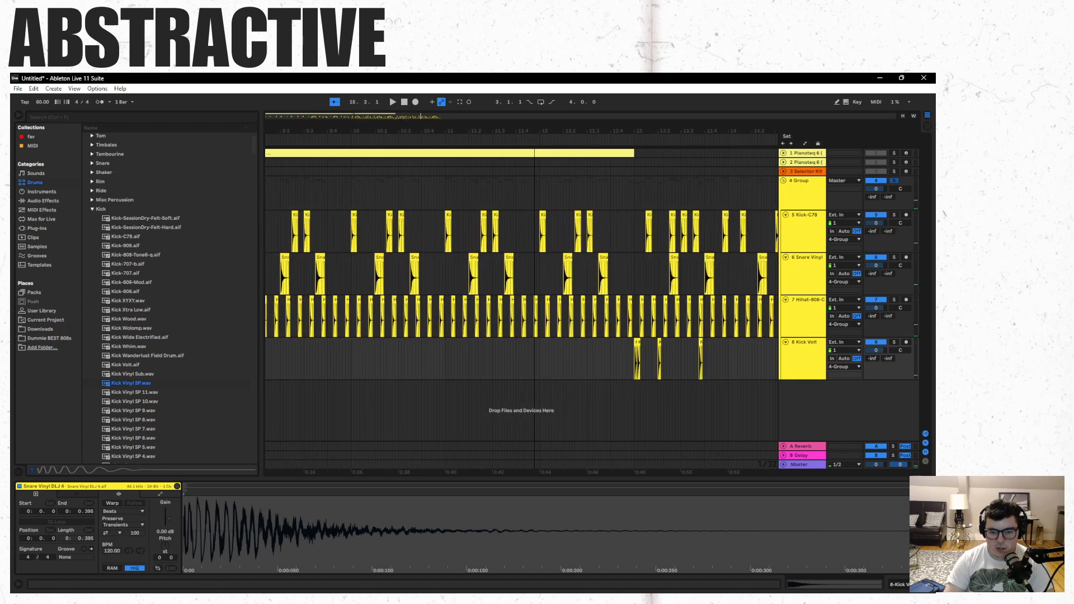
- Play bar 13 several times from 13.1.1 to examine how its kick and snare hits fit together
{"action": "left_click_drag", "start_coordinate": [573, 131], "coordinate": [673, 130]}
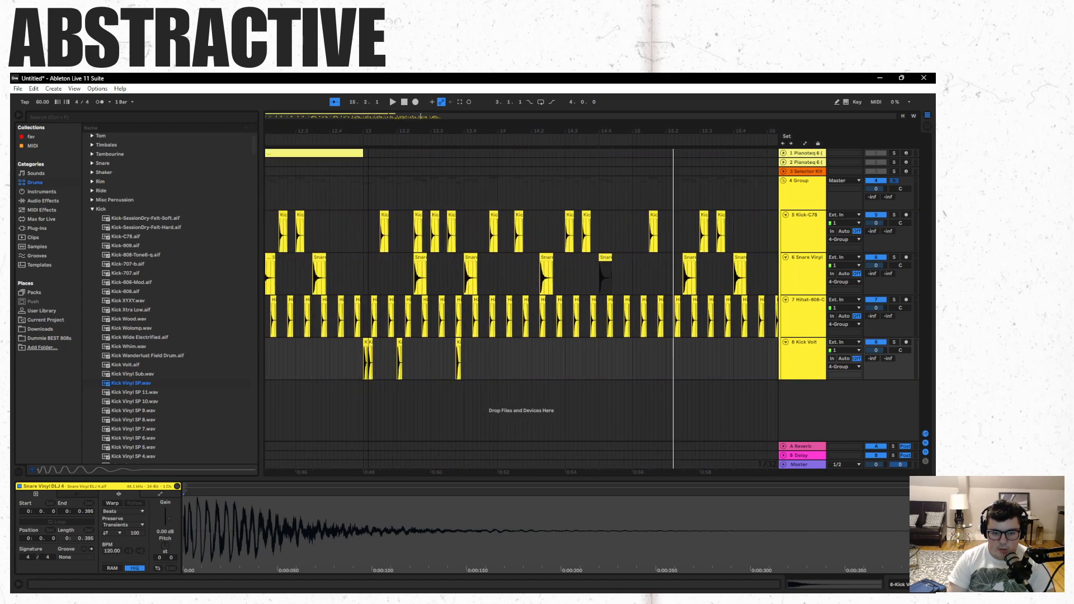
{"action": "left_click", "coordinate": [364, 407]}
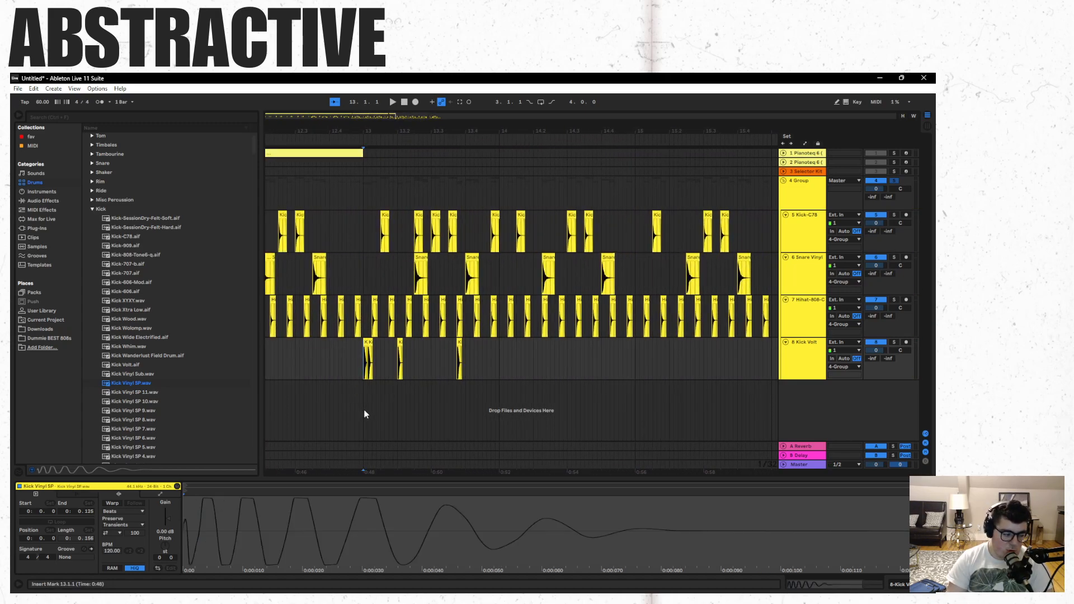
{"action": "key", "text": "space"}
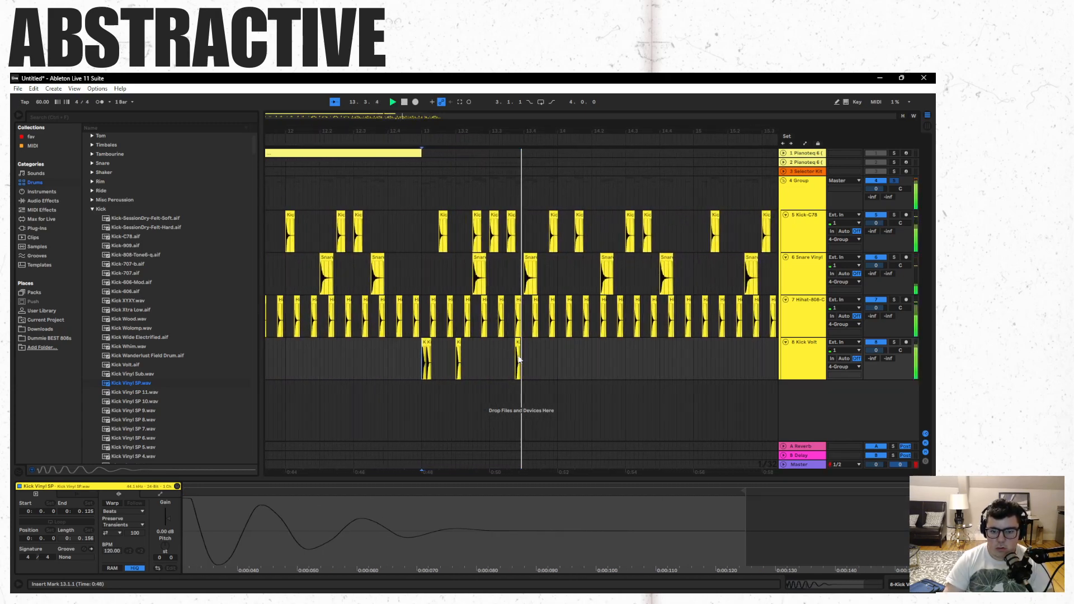
{"action": "key", "text": "space"}
{"action": "key", "text": "space"}
{"action": "key", "text": "space"}
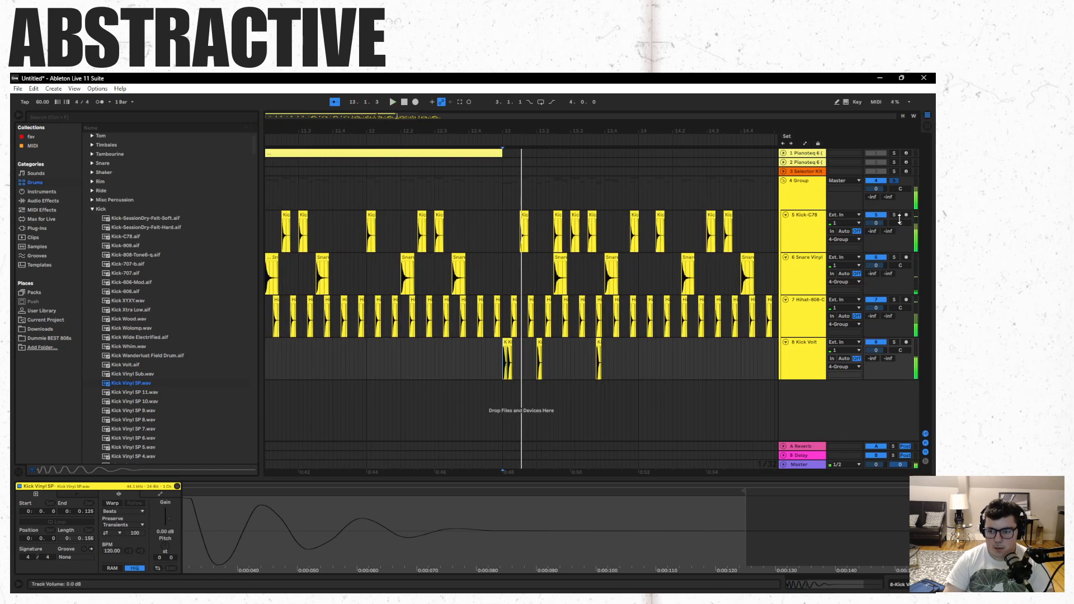
{"action": "key", "text": "space"}
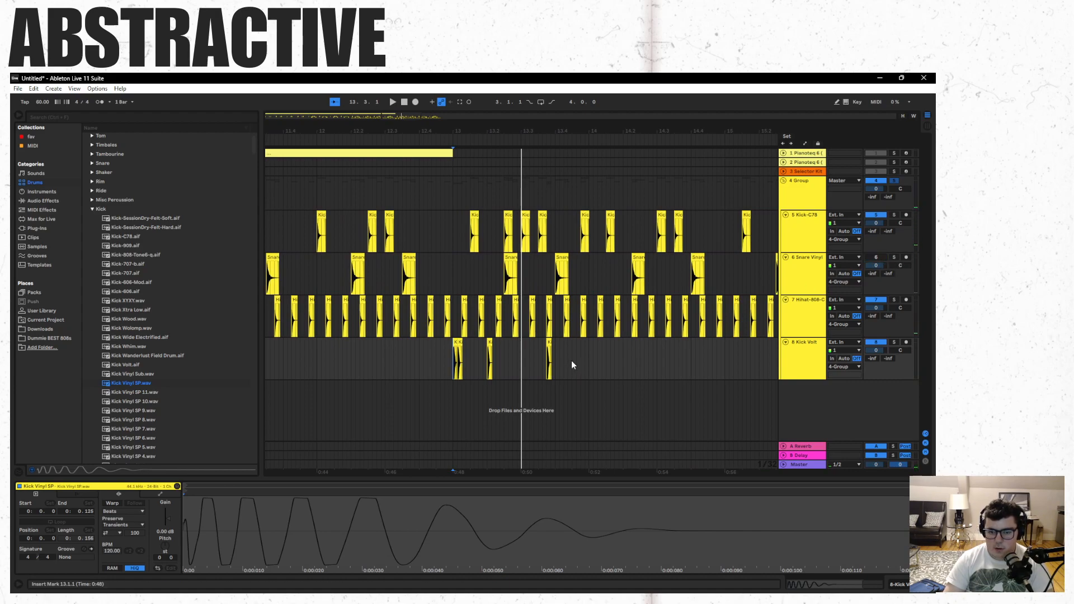
{"action": "key", "text": "space"}
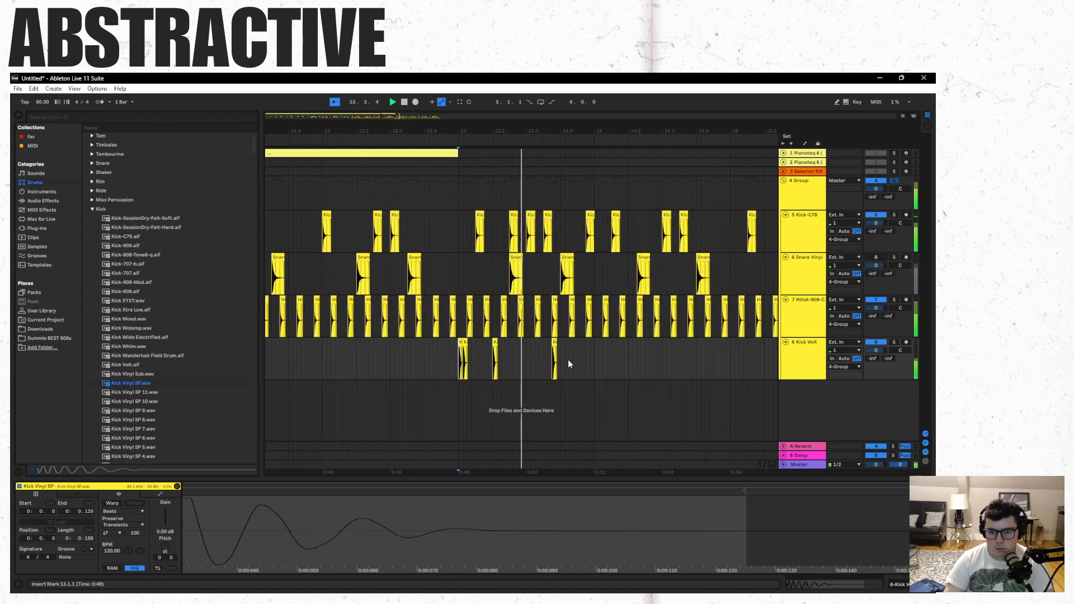
- Delete the Kick-C78 clip at 13.3.1, move the Kick Vinyl SP clip at 13.3.4 to 13.3.2, and play bar 13
{"action": "key", "text": "space"}
{"action": "left_click", "coordinate": [514, 215]}
{"action": "key", "text": "Delete"}
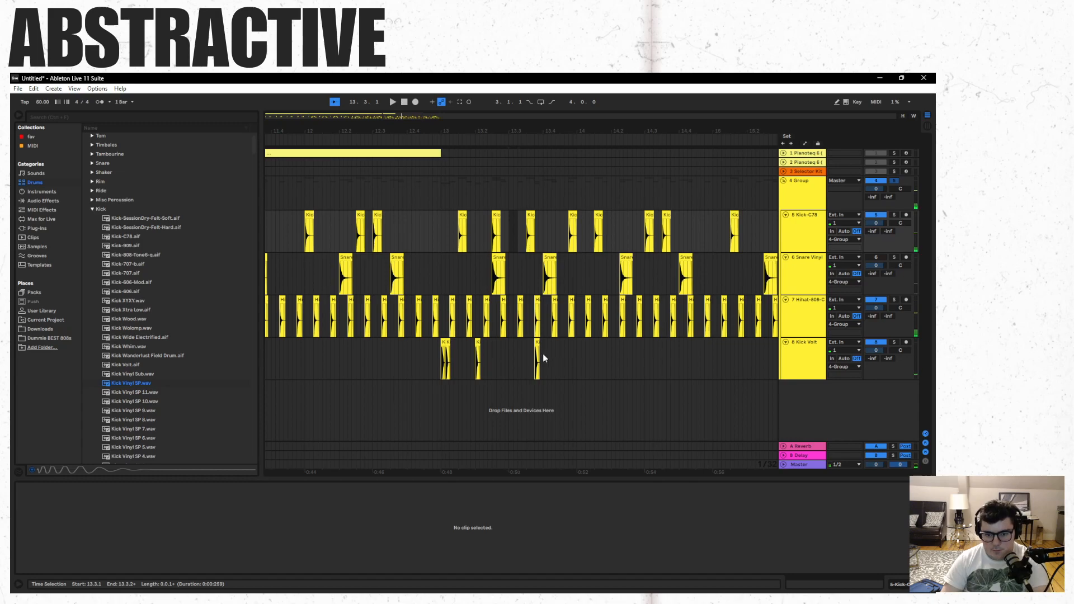
{"action": "left_click", "coordinate": [538, 342]}
{"action": "left_click_drag", "start_coordinate": [523, 342], "coordinate": [523, 342]}
{"action": "left_click", "coordinate": [441, 377]}
{"action": "key", "text": "space"}
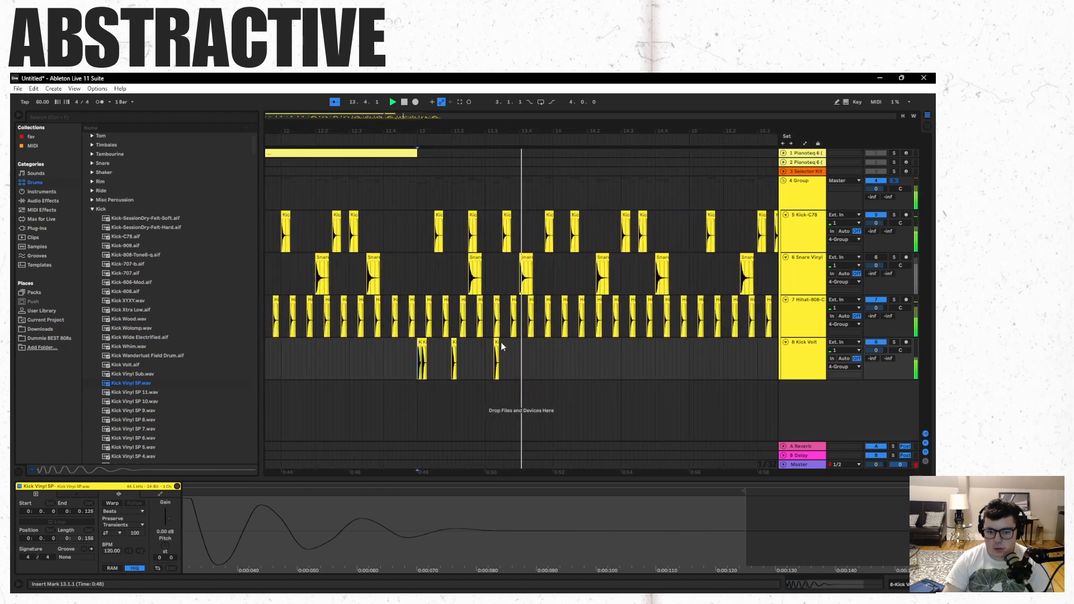
- Paste a Kick Vinyl SP clip at 13.3.4 and play from just before bar 13
{"action": "left_click", "coordinate": [502, 358]}
{"action": "key", "text": "ctrl+v"}
{"action": "left_click", "coordinate": [404, 378]}
{"action": "key", "text": "space"}
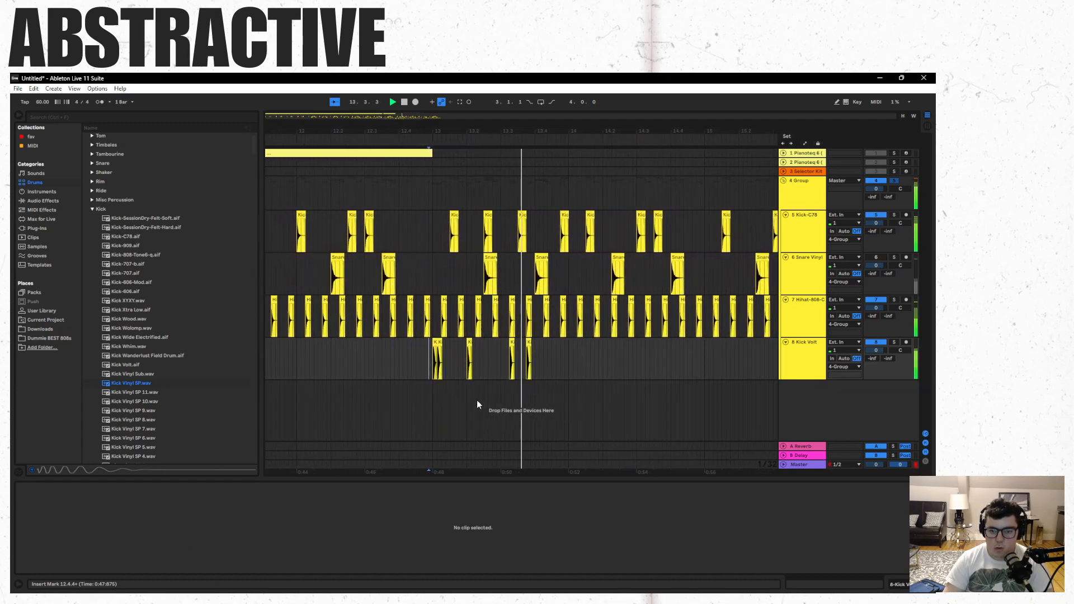
{"action": "mouse_move", "coordinate": [567, 132]}
{"action": "left_mouse_down"}
{"action": "mouse_move", "coordinate": [567, 166]}
{"action": "mouse_move", "coordinate": [567, 147]}
{"action": "left_mouse_up"}
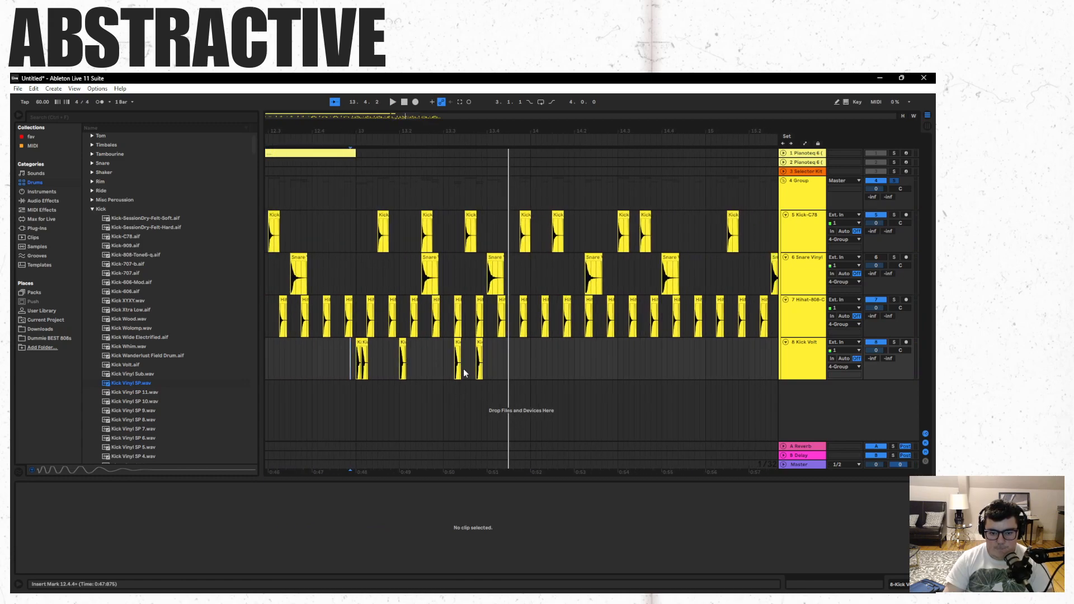
- Move the Kick Vinyl SP clip at 13.3.4 to 13.4.1, and play from 13.3.1 and from the start of bar 13
{"action": "left_click_drag", "start_coordinate": [480, 342], "coordinate": [492, 342]}
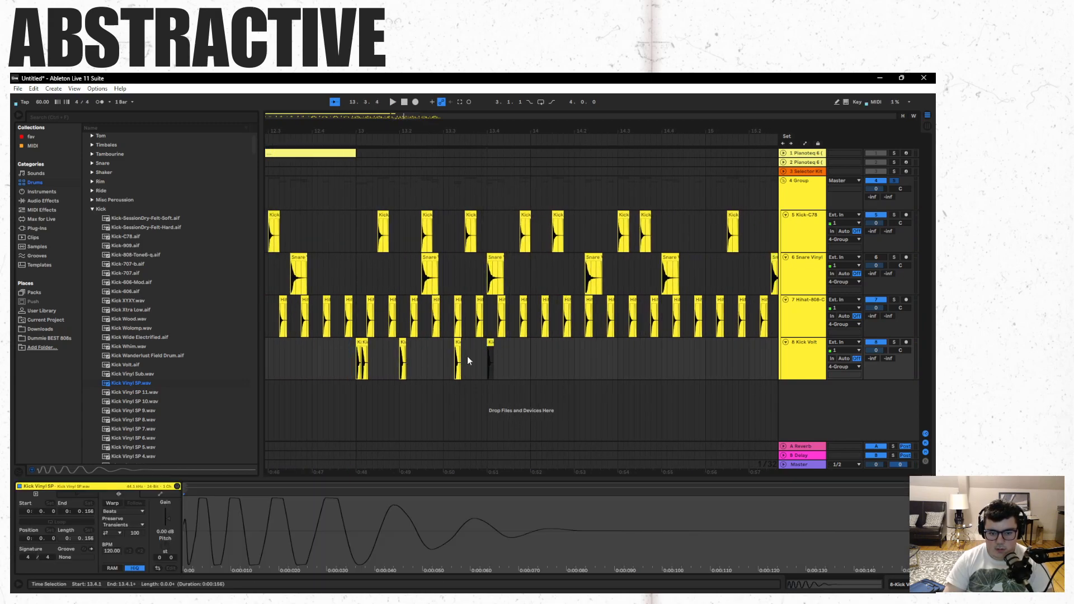
{"action": "left_click_drag", "start_coordinate": [453, 392], "coordinate": [451, 391]}
{"action": "left_click", "coordinate": [448, 392]}
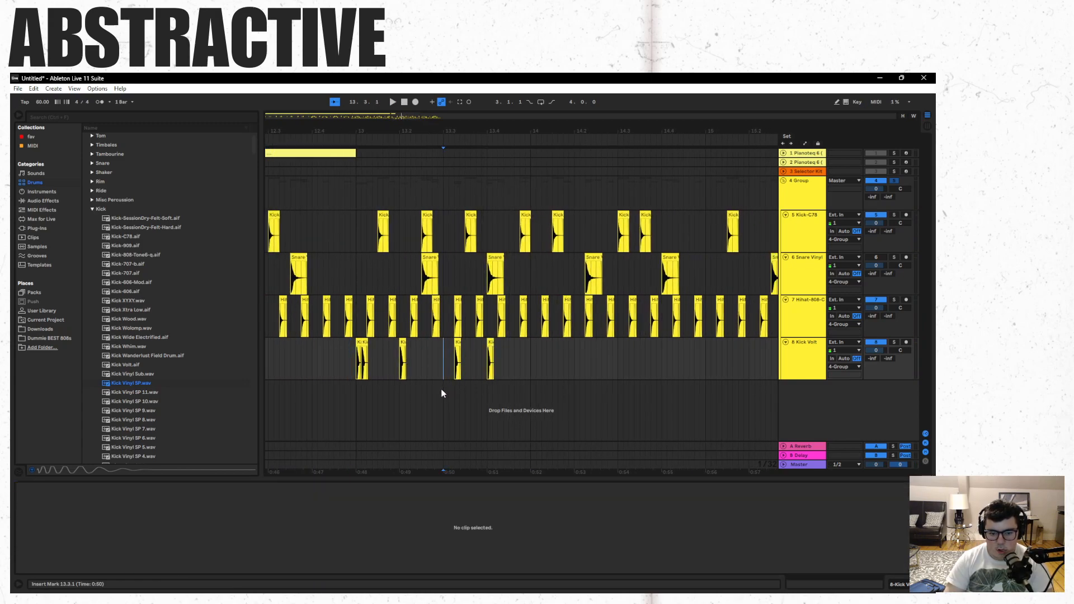
{"action": "key", "text": "space"}
{"action": "key", "text": "space"}
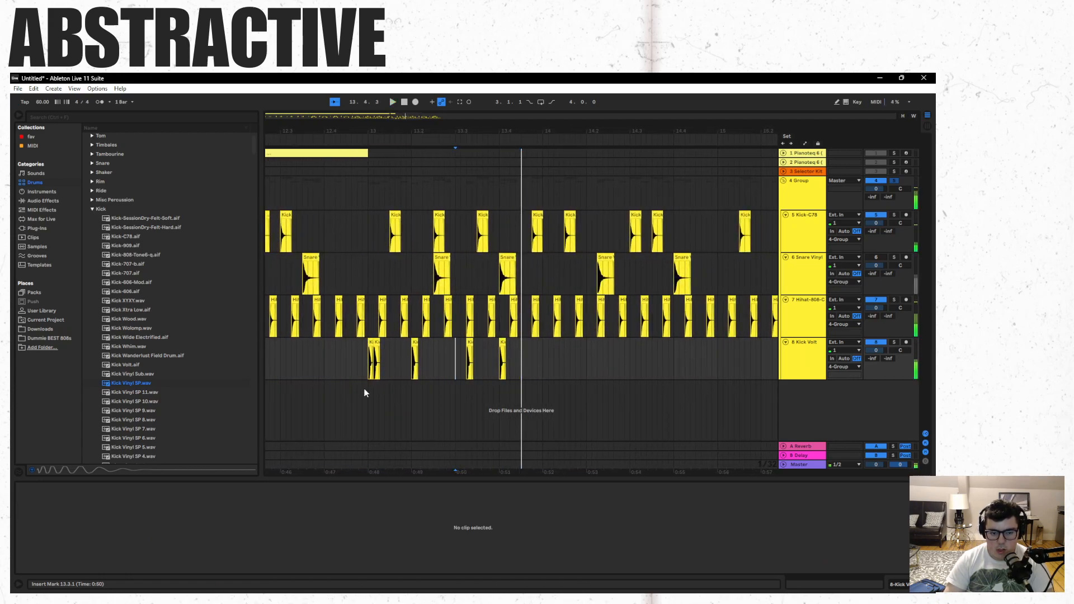
{"action": "left_click", "coordinate": [368, 391]}
{"action": "key", "text": "space"}
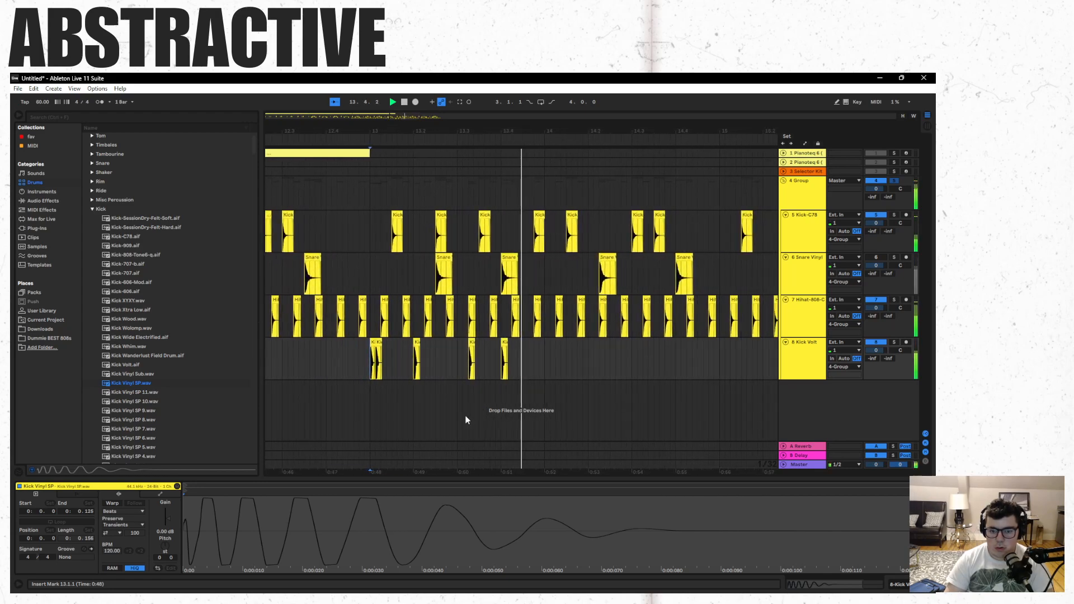
- Try an extra Kick Vinyl SP clip at 13.4.4, play from bar 13, and delete the clip
{"action": "left_click", "coordinate": [521, 348]}
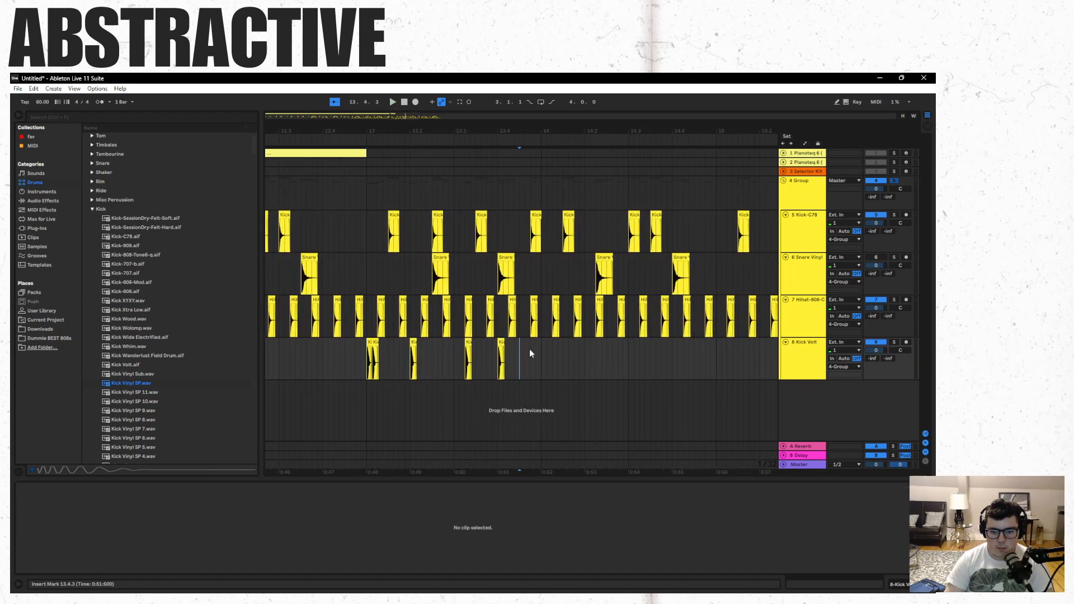
{"action": "left_click", "coordinate": [529, 350]}
{"action": "key", "text": "ctrl+v"}
{"action": "left_click", "coordinate": [365, 392]}
{"action": "key", "text": "space"}
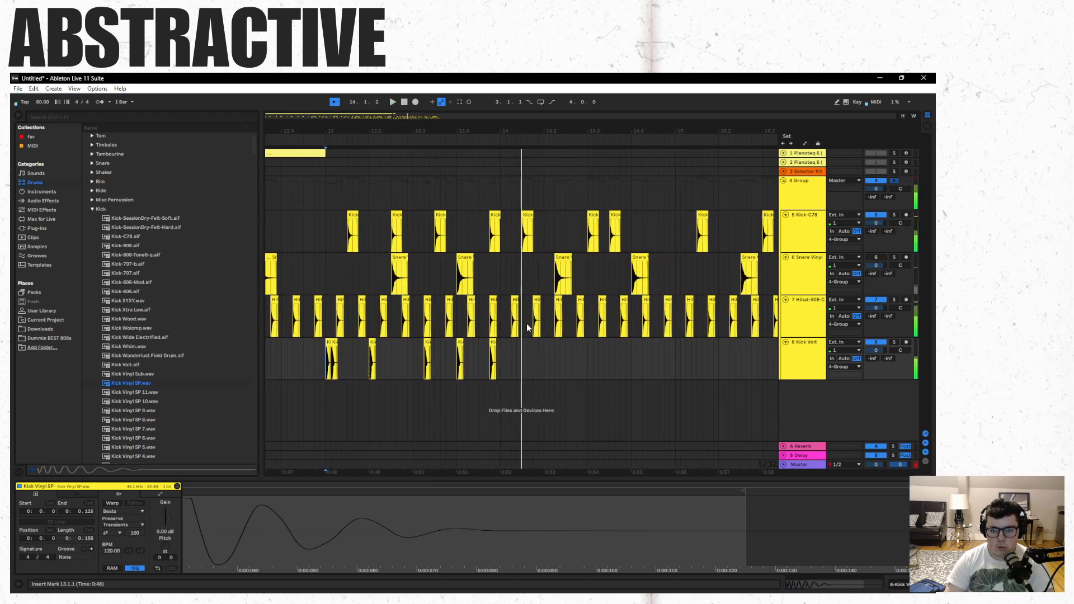
{"action": "key", "text": "Delete"}
{"action": "key", "text": "space"}
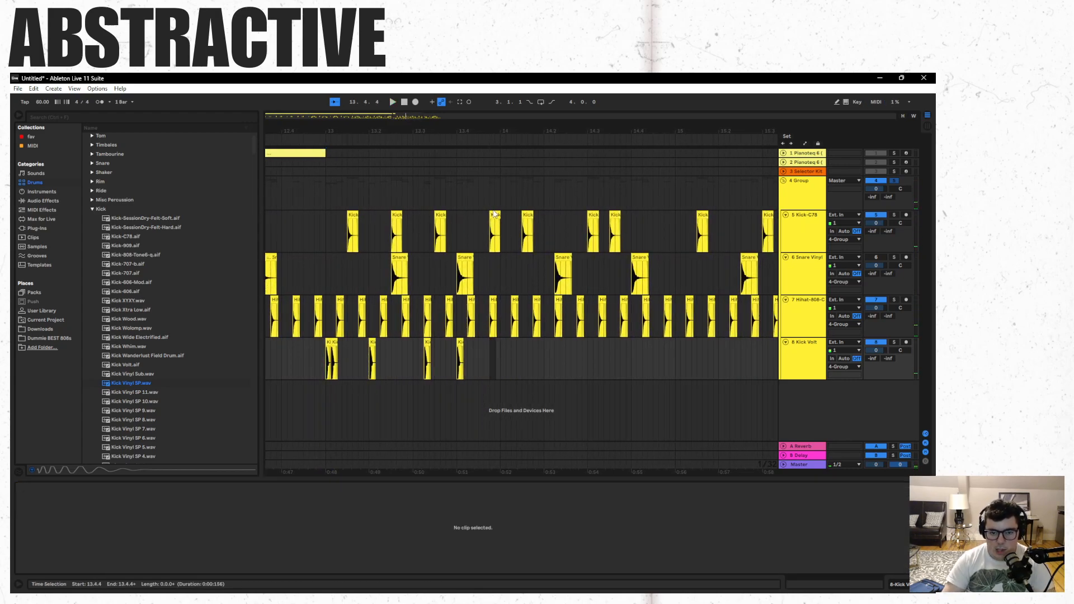
- Delete the Kick-C78 clip at 13.4.4 and duplicate the Kick-C78 pair at 13.2.3 and 13.3.3 twice, continuing into bar 14
{"action": "left_click", "coordinate": [495, 215]}
{"action": "left_click_drag", "start_coordinate": [486, 222], "coordinate": [440, 214]}
{"action": "left_click", "coordinate": [399, 216], "text": "shift"}
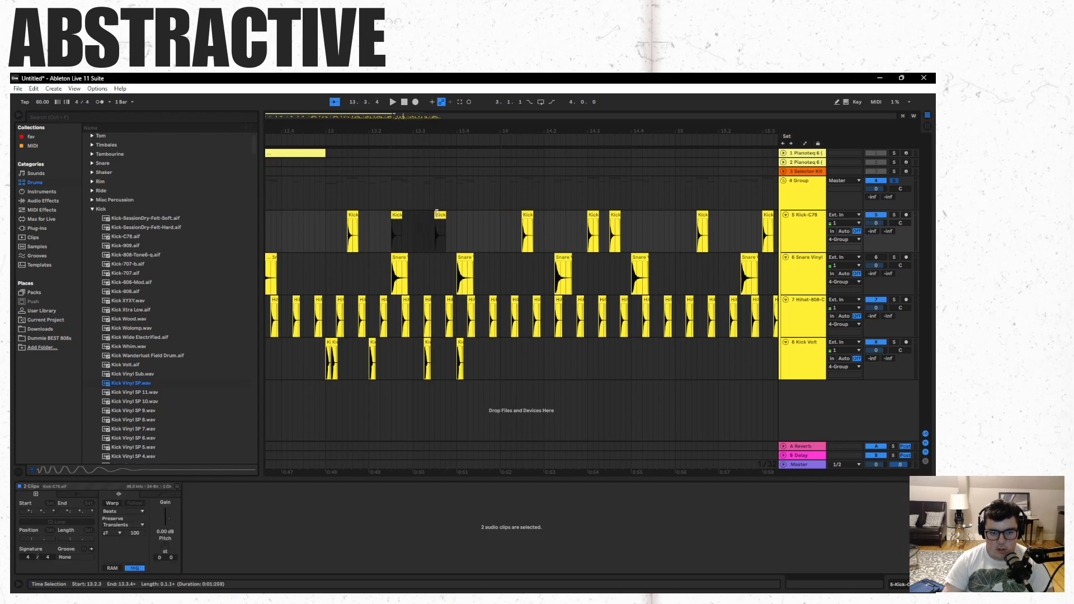
{"action": "key", "text": "ctrl+d"}
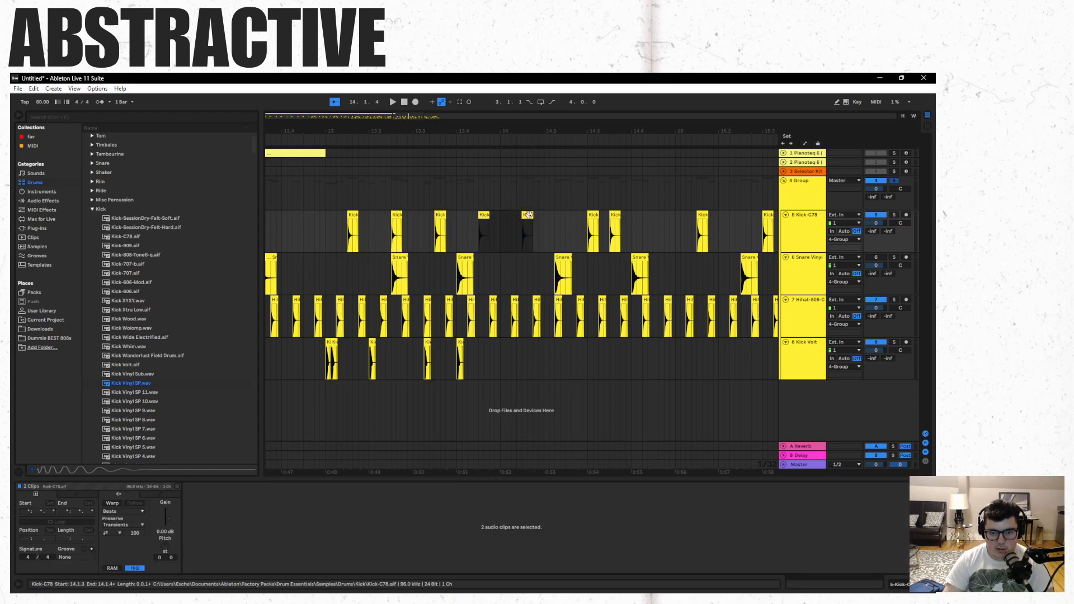
{"action": "key", "text": "ctrl+d"}
- Delete the Kick-C78 clip at 14.3.1 and play from the start of bar 13
{"action": "left_click", "coordinate": [593, 217]}
{"action": "key", "text": "Delete"}
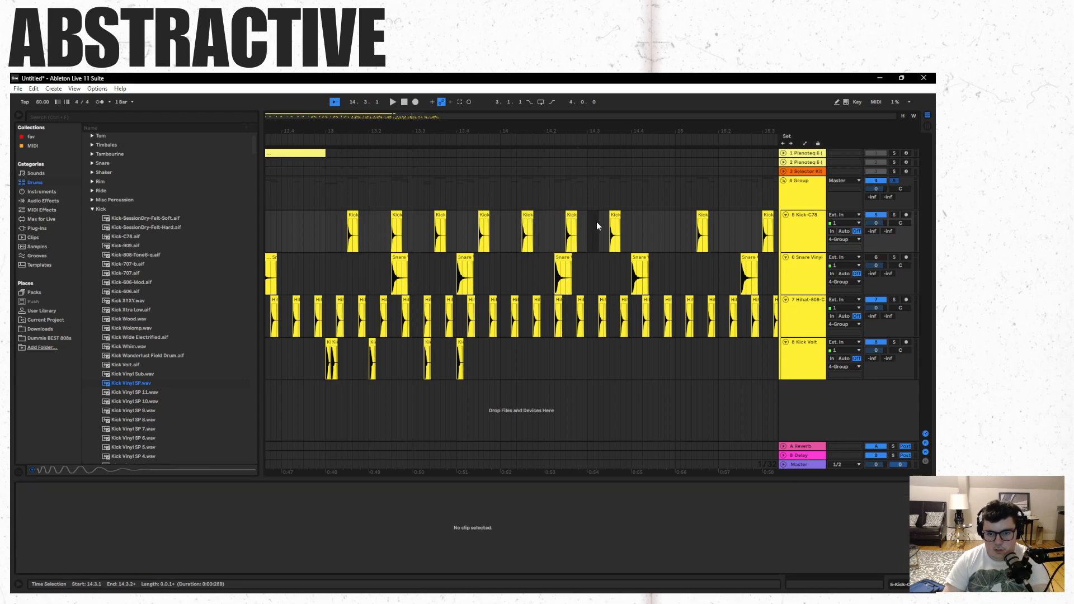
{"action": "left_click", "coordinate": [328, 387]}
{"action": "key", "text": "space"}
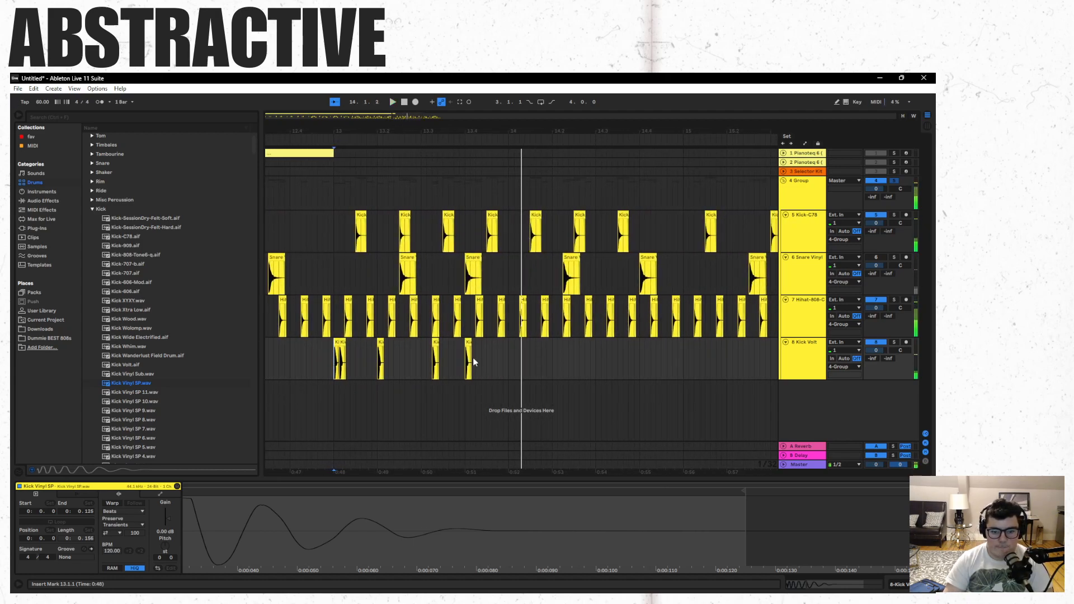
- Play from bar 13 and copy the Kick Vinyl SP clip at 13.4.1 to 14.1.1
{"action": "left_click", "coordinate": [468, 343]}
{"action": "left_click", "coordinate": [334, 397]}
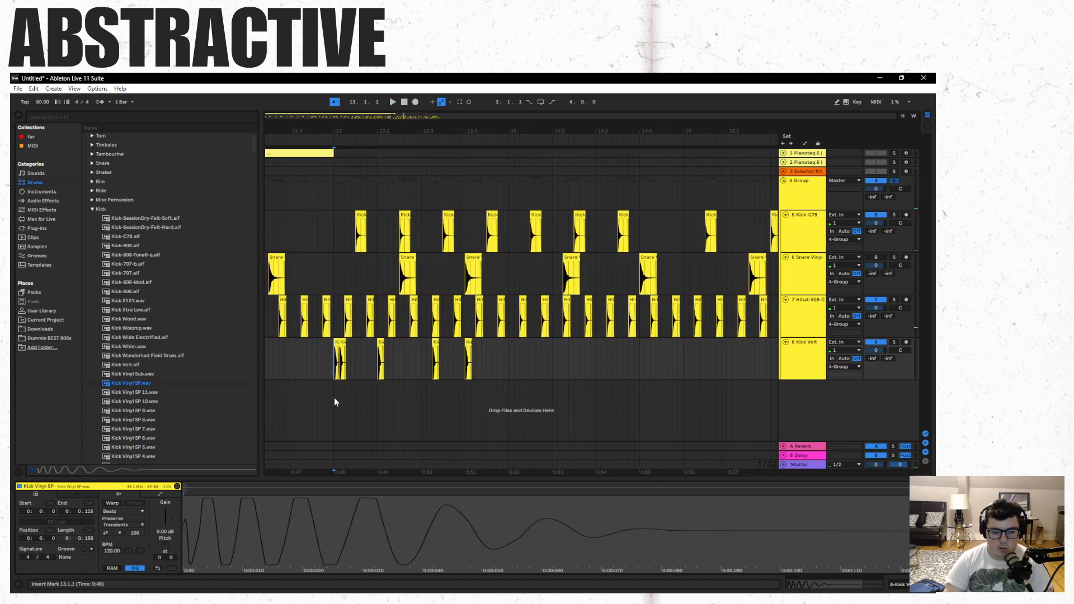
{"action": "key", "text": "space"}
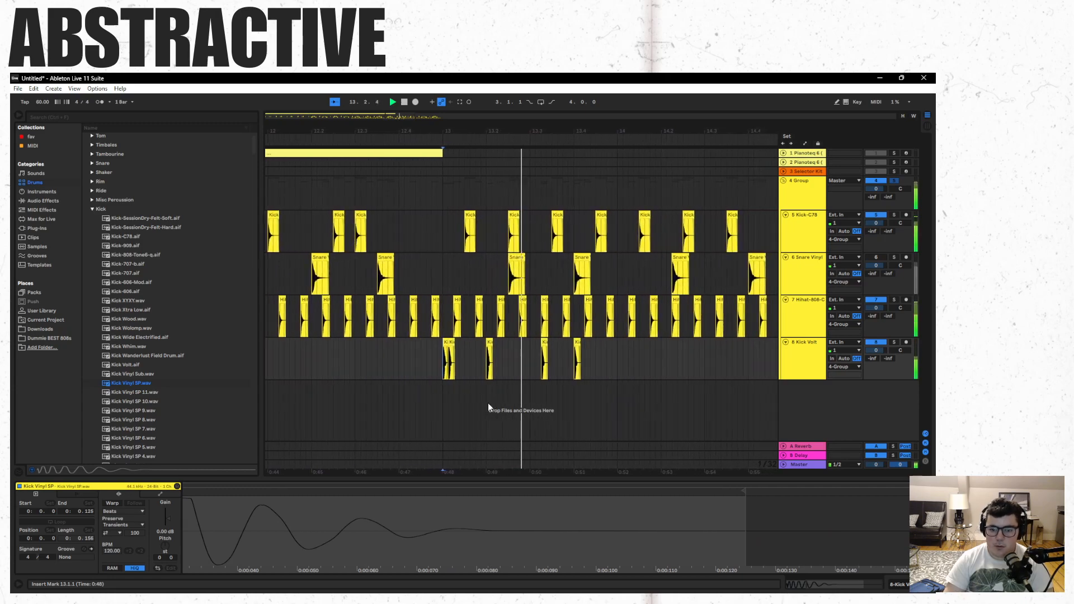
{"action": "left_click", "coordinate": [536, 358]}
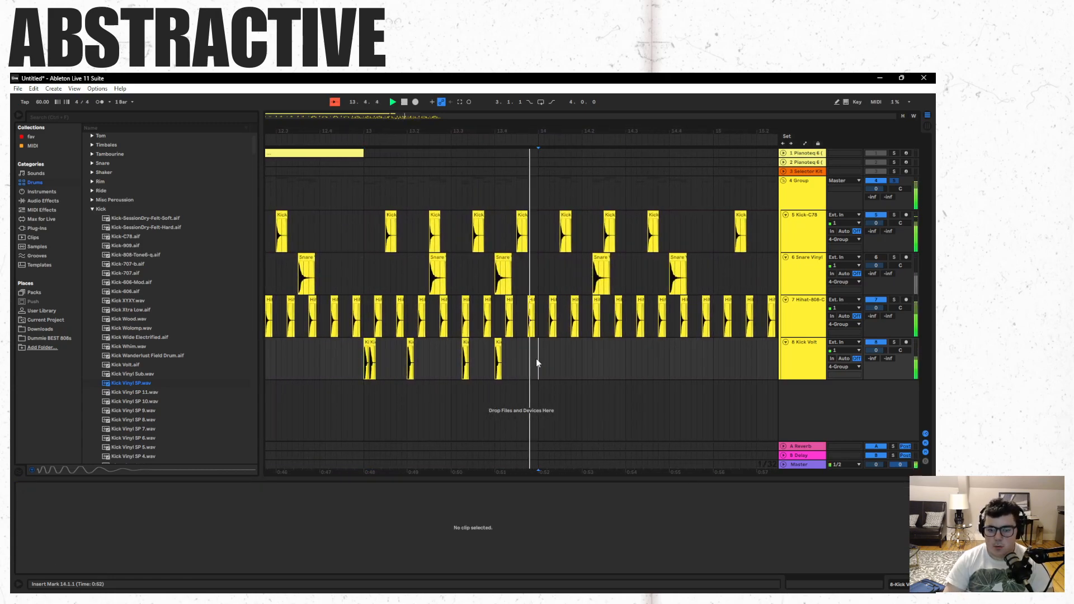
{"action": "key", "text": "ctrl+v"}
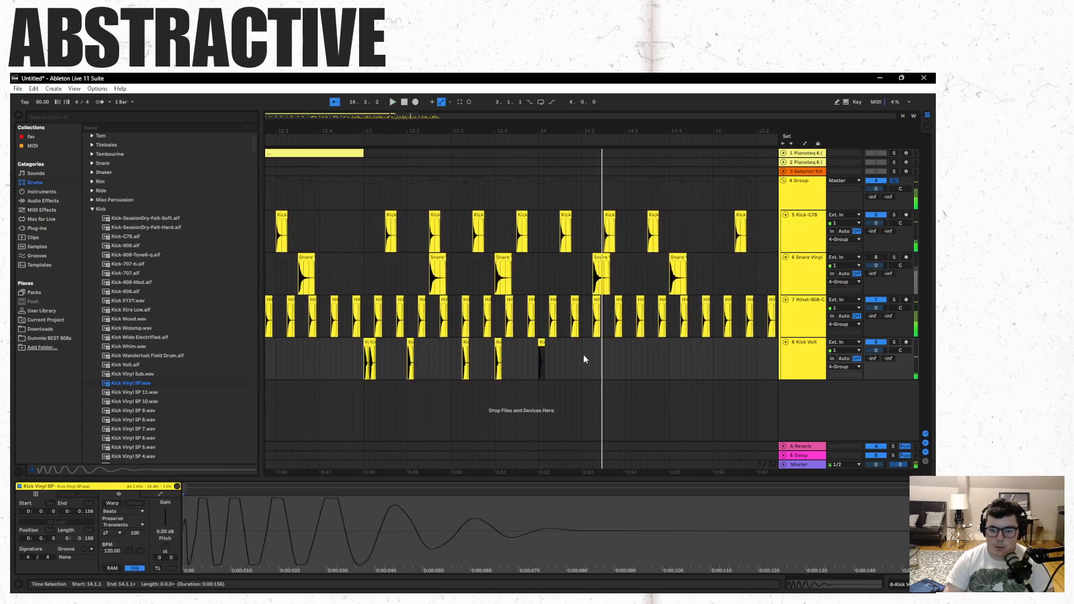
{"action": "key", "text": "space"}
- Paste another Kick Vinyl SP clip at 14.2.1 and play from the start of bar 13
{"action": "left_click", "coordinate": [583, 357]}
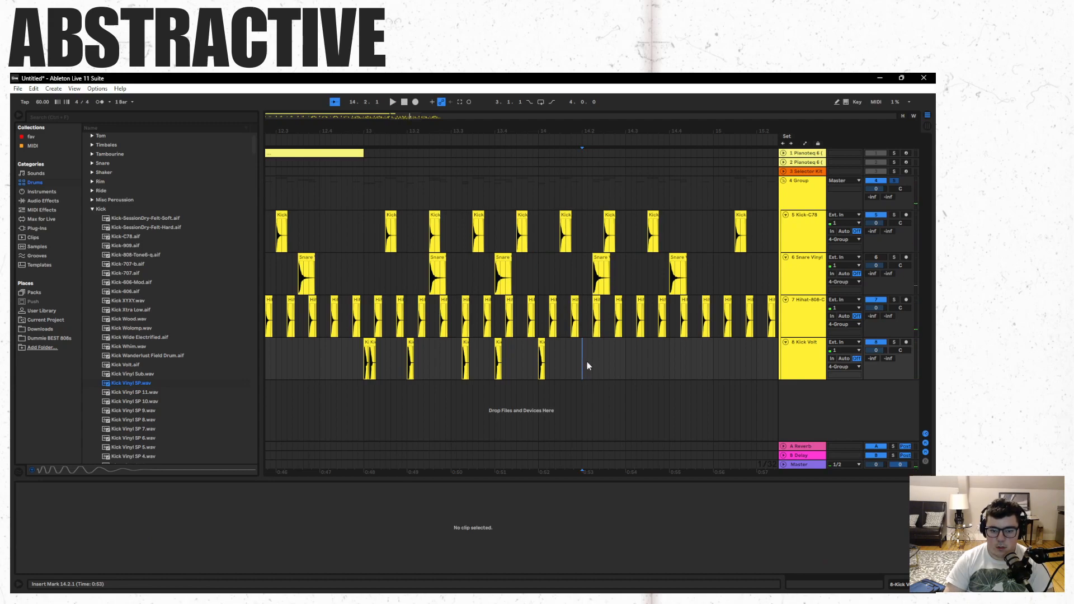
{"action": "key", "text": "ctrl+v"}
{"action": "left_click", "coordinate": [364, 399]}
{"action": "key", "text": "space"}
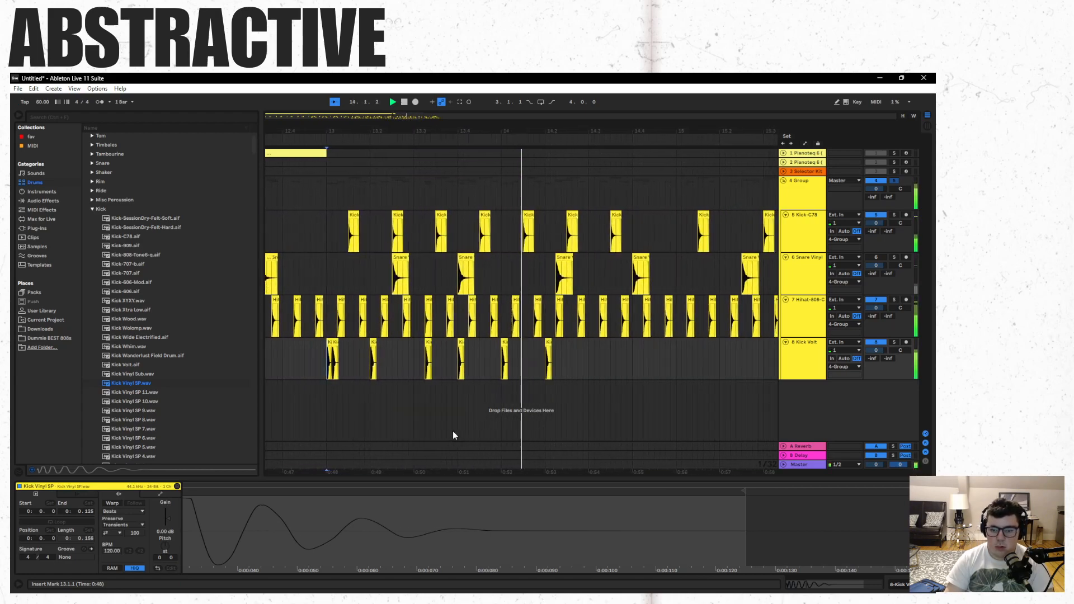
{"action": "key", "text": "space"}
- Copy the three Kick Vinyl SP clips from 13.3.2 to 14.1.1, paste them at 14.2.4 and play from just before bar 13
{"action": "left_click", "coordinate": [526, 352]}
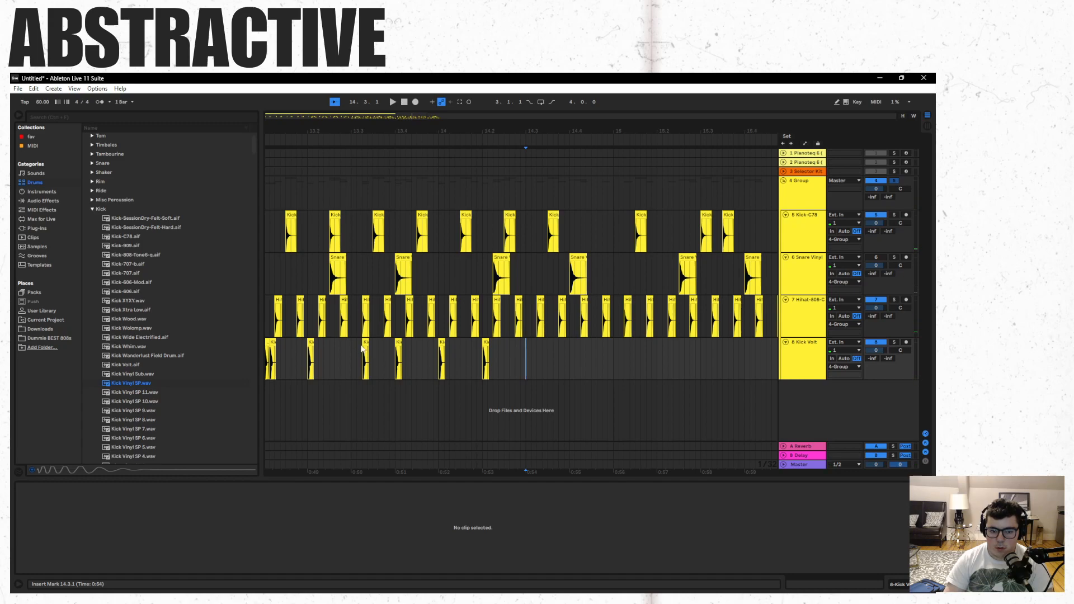
{"action": "left_click", "coordinate": [441, 340]}
{"action": "left_click", "coordinate": [365, 341], "text": "shift"}
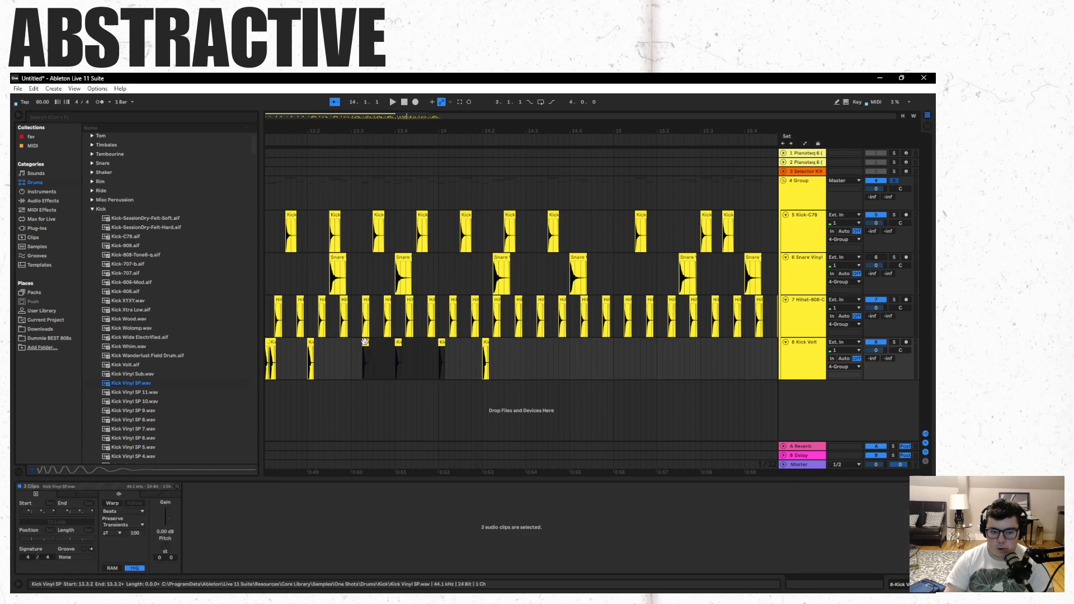
{"action": "left_click", "coordinate": [515, 350]}
{"action": "key", "text": "ctrl+v"}
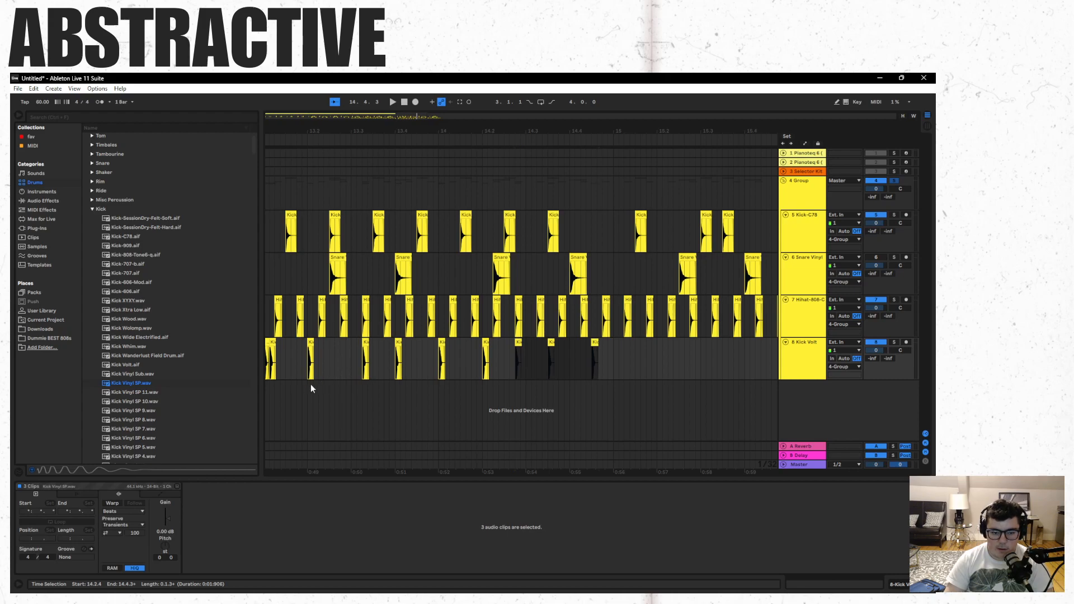
{"action": "left_click", "coordinate": [270, 402]}
{"action": "key", "text": "space"}
{"action": "key", "text": "space"}
{"action": "left_click", "coordinate": [500, 399]}
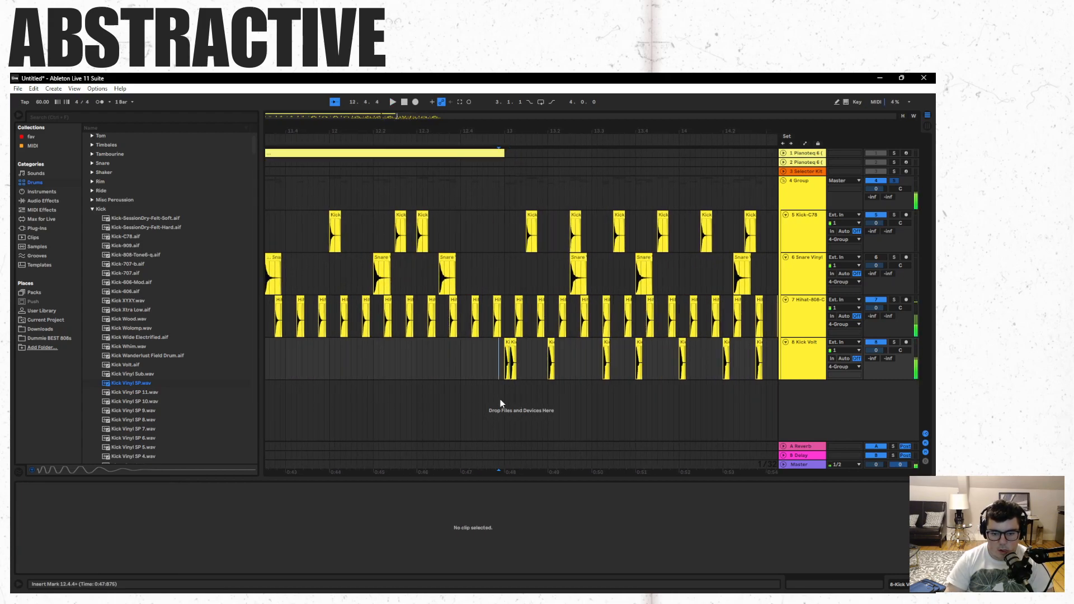
{"action": "key", "text": "space"}
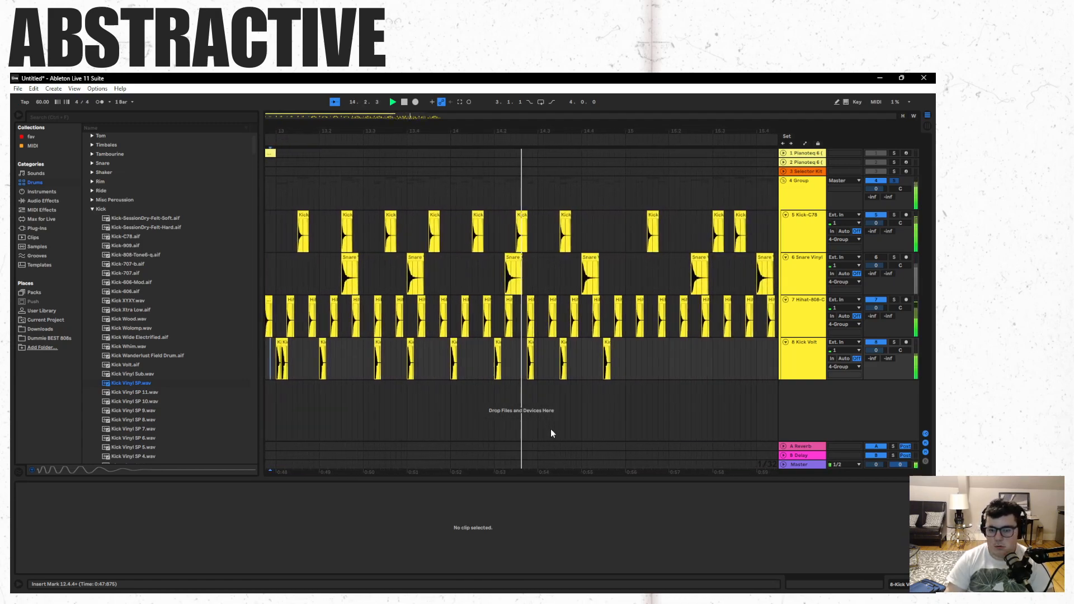
{"action": "key", "text": "space"}
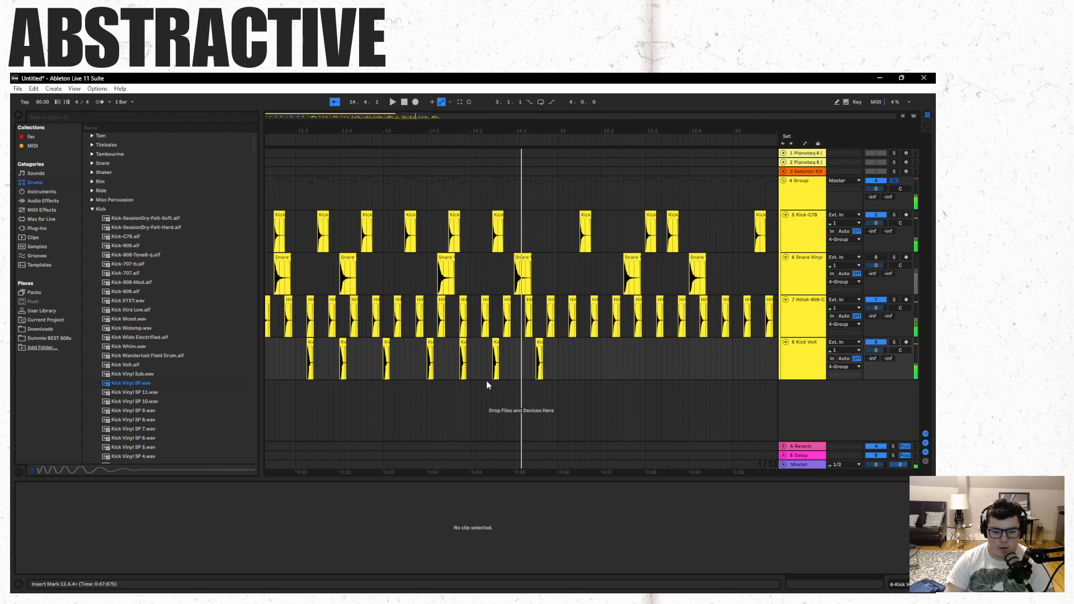
{"action": "key", "text": "space"}
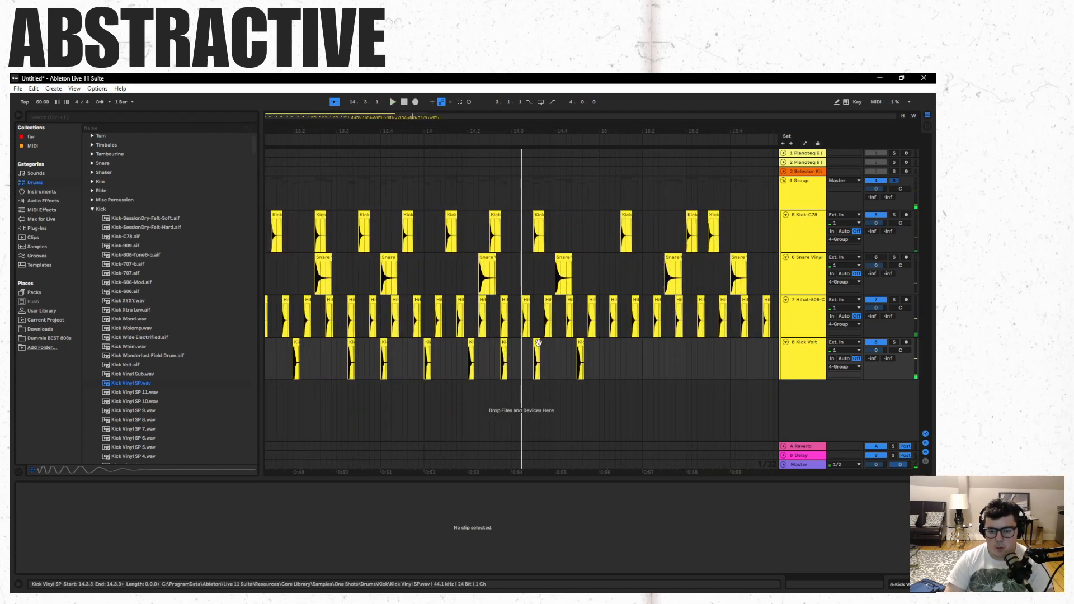
- Play from the start of bar 14 and replace the Kick Vinyl SP clips at 14.3.3 and 14.4.3 with one clip at 14.4.2
{"action": "left_click", "coordinate": [424, 395]}
{"action": "key", "text": "space"}
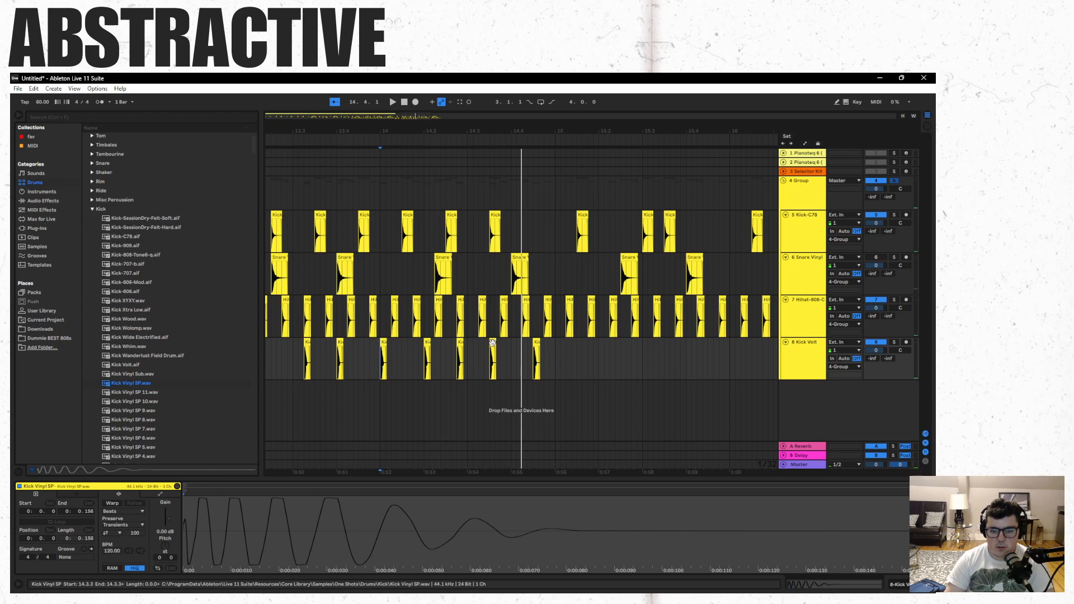
{"action": "left_click_drag", "start_coordinate": [505, 351], "coordinate": [540, 359]}
{"action": "left_click", "coordinate": [384, 387]}
{"action": "left_click", "coordinate": [378, 388]}
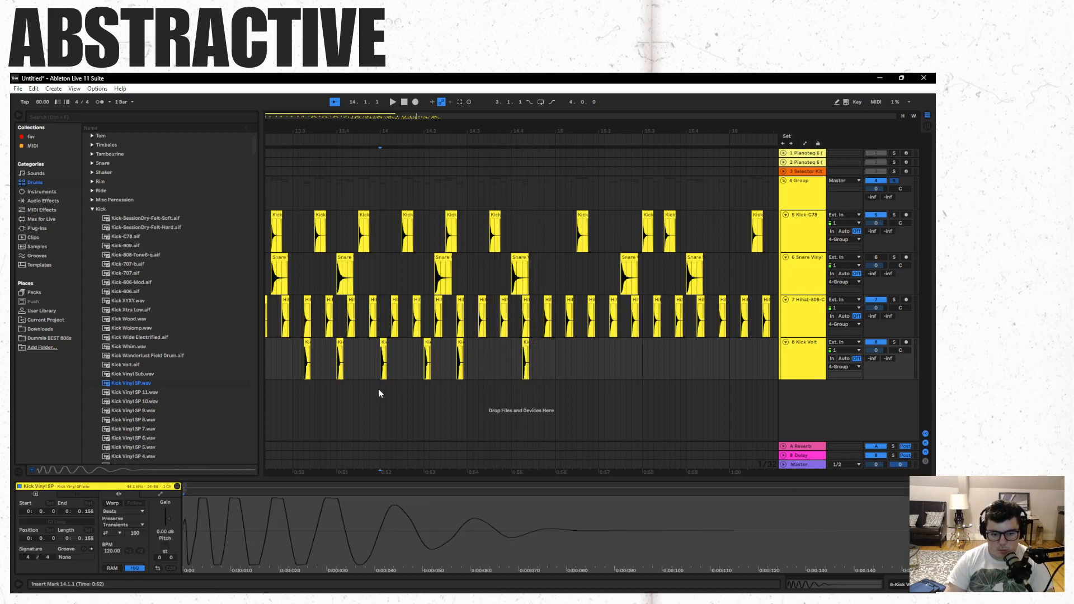
- Move the last Kick Vinyl SP clip of bar 14 to 14.4.1 and play from beat 14.2
{"action": "key", "text": "space"}
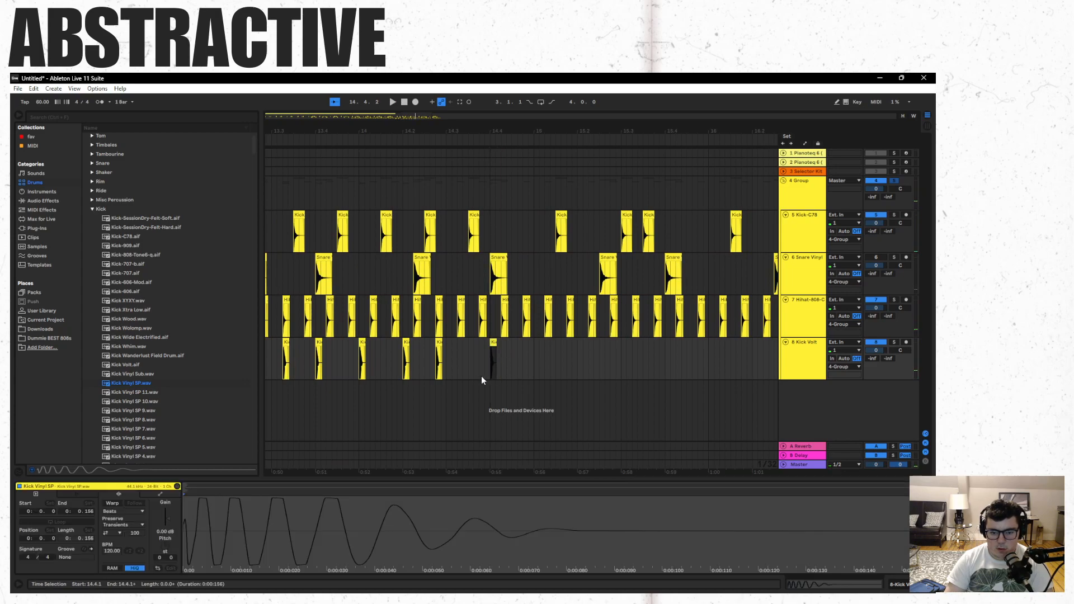
{"action": "left_click", "coordinate": [405, 386]}
{"action": "key", "text": "space"}
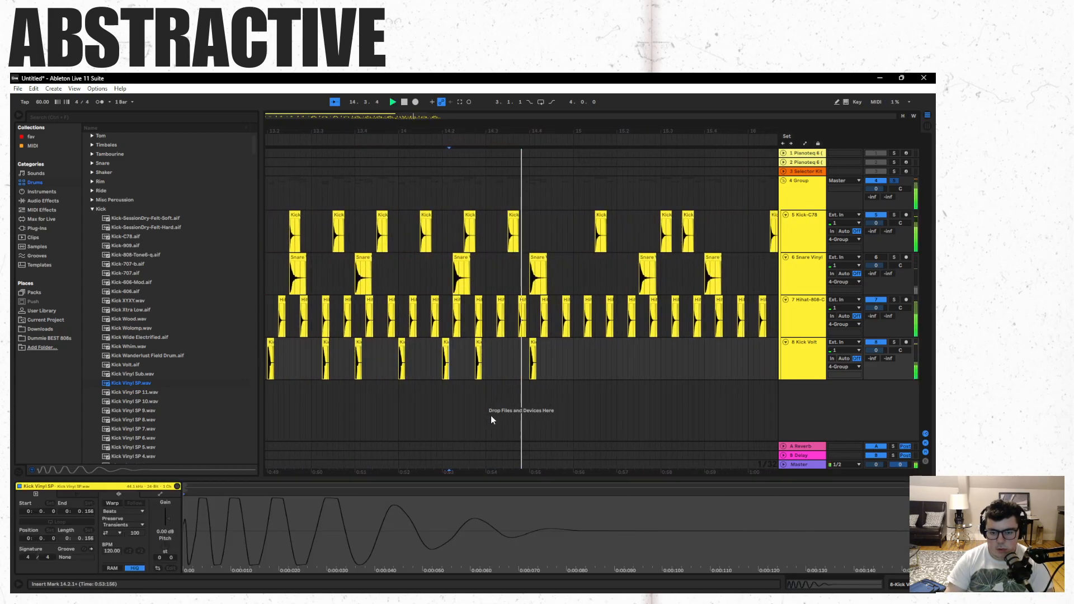
{"action": "key", "text": "space"}
{"action": "key", "text": "space"}
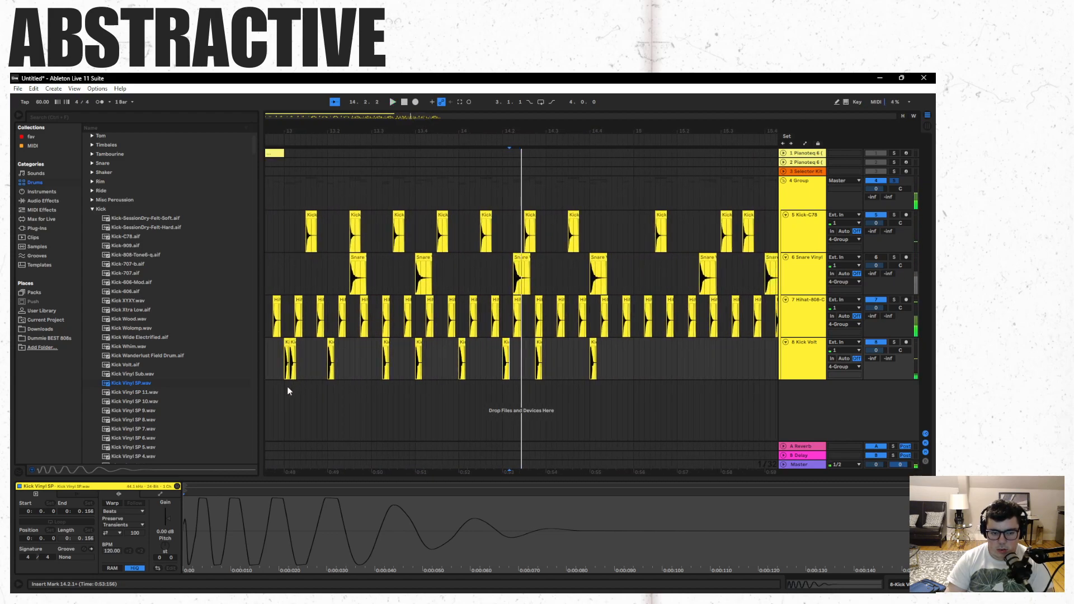
- Copy the Kick Vinyl SP clips from 13.1.1 through 14.4.1 and paste the pattern at 14.4.3
{"action": "left_click", "coordinate": [593, 341], "text": "shift"}
{"action": "left_click", "coordinate": [605, 350]}
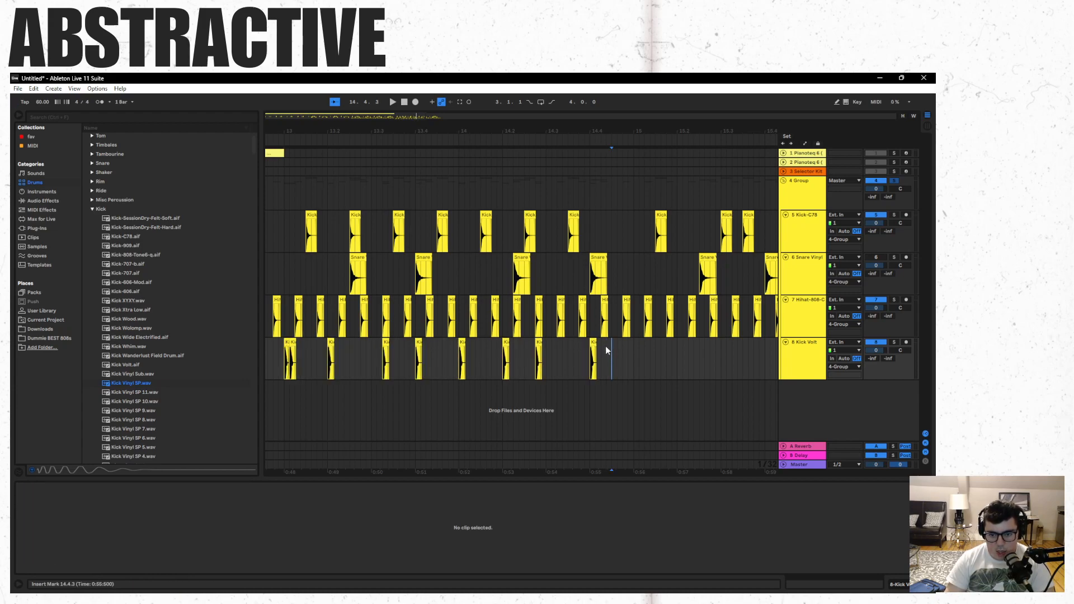
{"action": "key", "text": "ctrl+v"}
- Copy the four Kick-C78 clips from 13.4.3 to 14.3.3, clear the range 15.1.2 to 15.3.4 and paste the copies at 14.3.3
{"action": "left_click", "coordinate": [574, 229]}
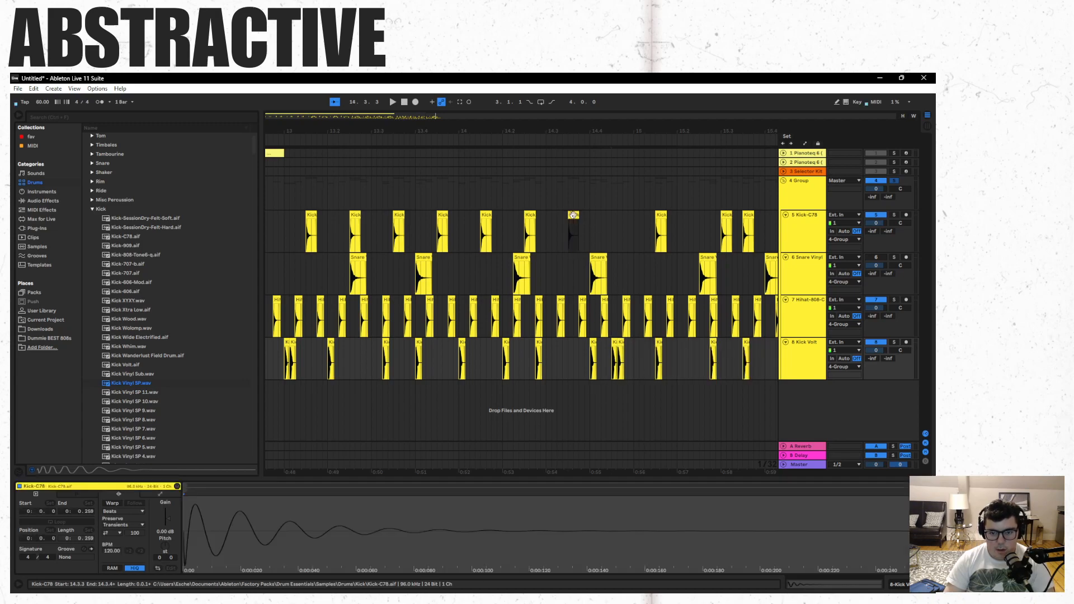
{"action": "left_click", "coordinate": [444, 221], "text": "shift"}
{"action": "left_click", "coordinate": [573, 219]}
{"action": "left_click_drag", "start_coordinate": [648, 219], "coordinate": [760, 237]}
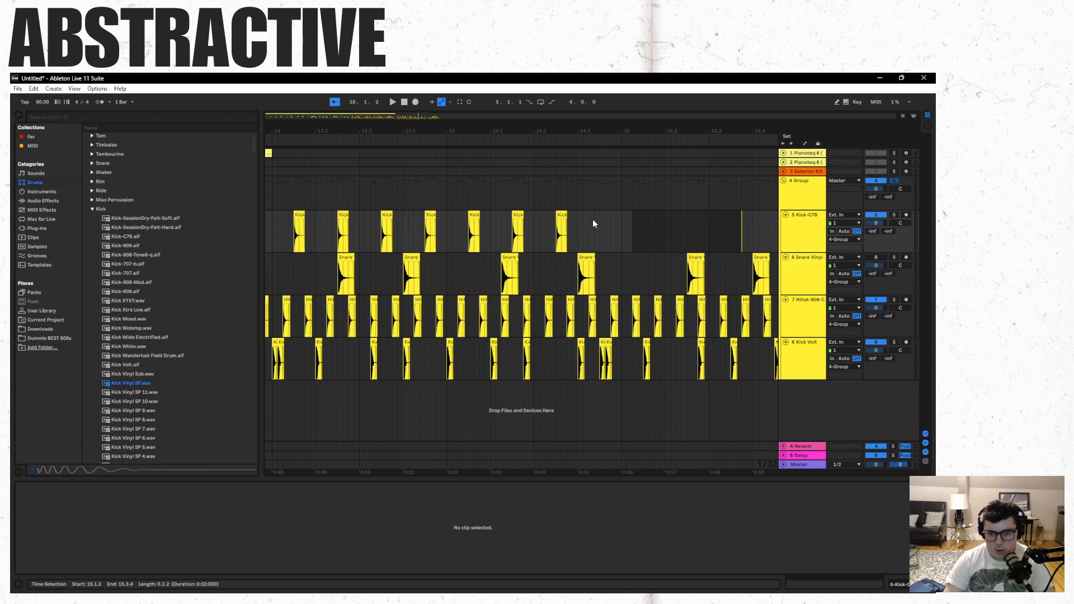
{"action": "left_click", "coordinate": [563, 213]}
{"action": "key", "text": "ctrl+v"}
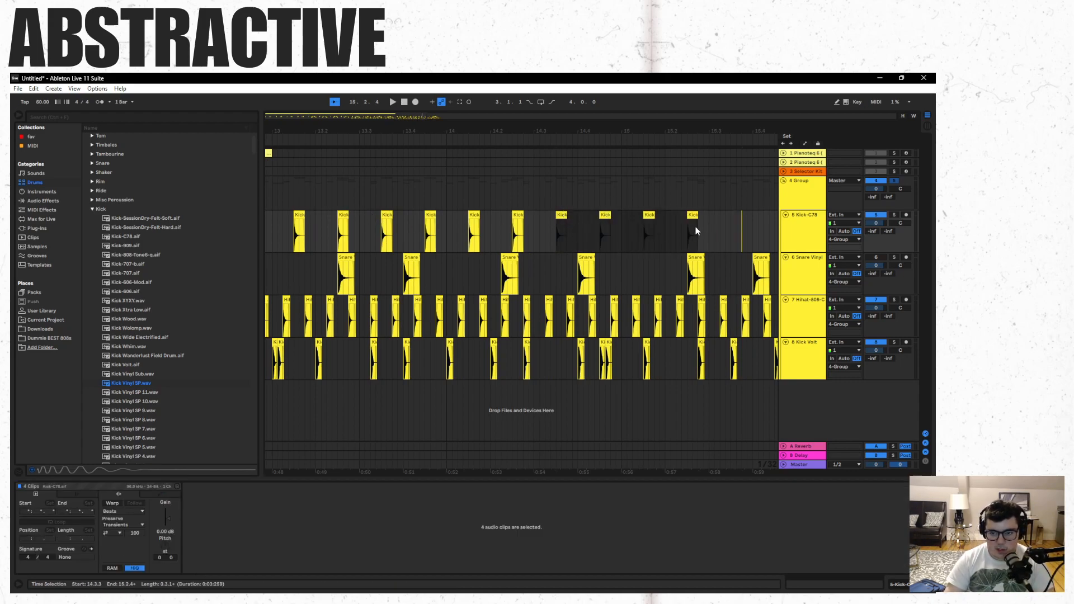
- Delete the leftover Kick-C78 fragment in bar 15, paste the four clips again at 15.2.3 and play from bar 13
{"action": "left_click_drag", "start_coordinate": [733, 214], "coordinate": [752, 217]}
{"action": "key", "text": "Delete"}
{"action": "left_click", "coordinate": [694, 215]}
{"action": "key", "text": "ctrl+v"}
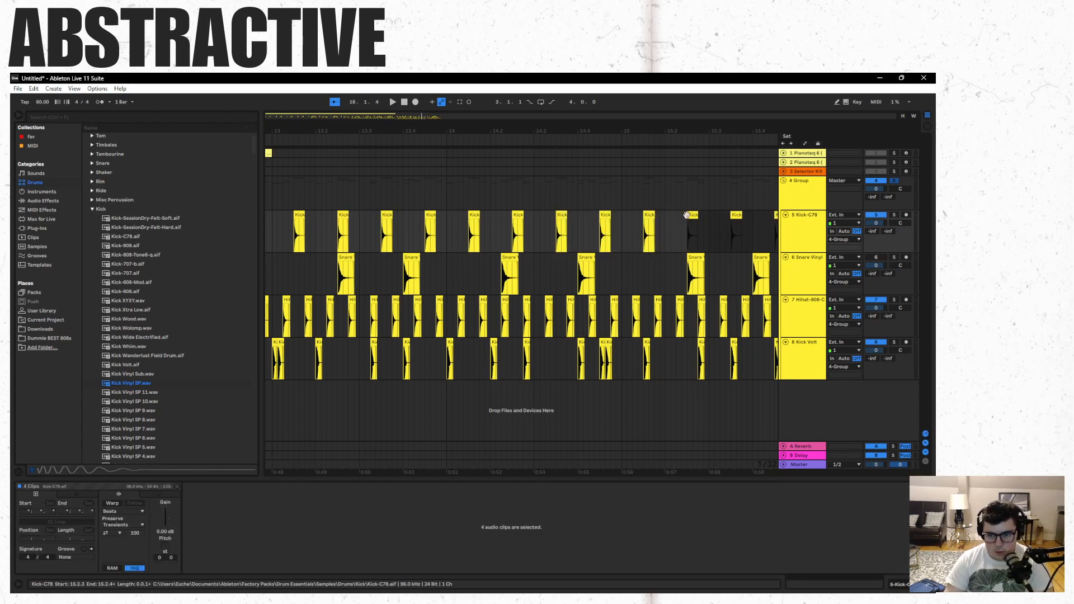
{"action": "left_click", "coordinate": [273, 226]}
{"action": "key", "text": "space"}
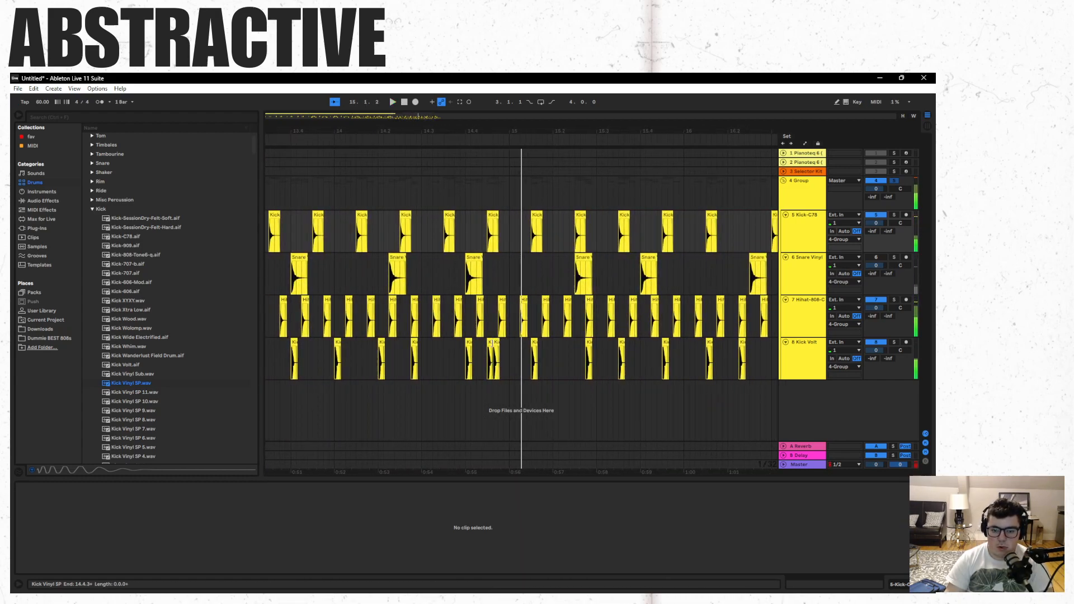
- Try shifting the eight Kick Vinyl SP clips that begin at 14.4.3 to 15.1.3 and play from around bar 15
{"action": "left_click", "coordinate": [490, 340]}
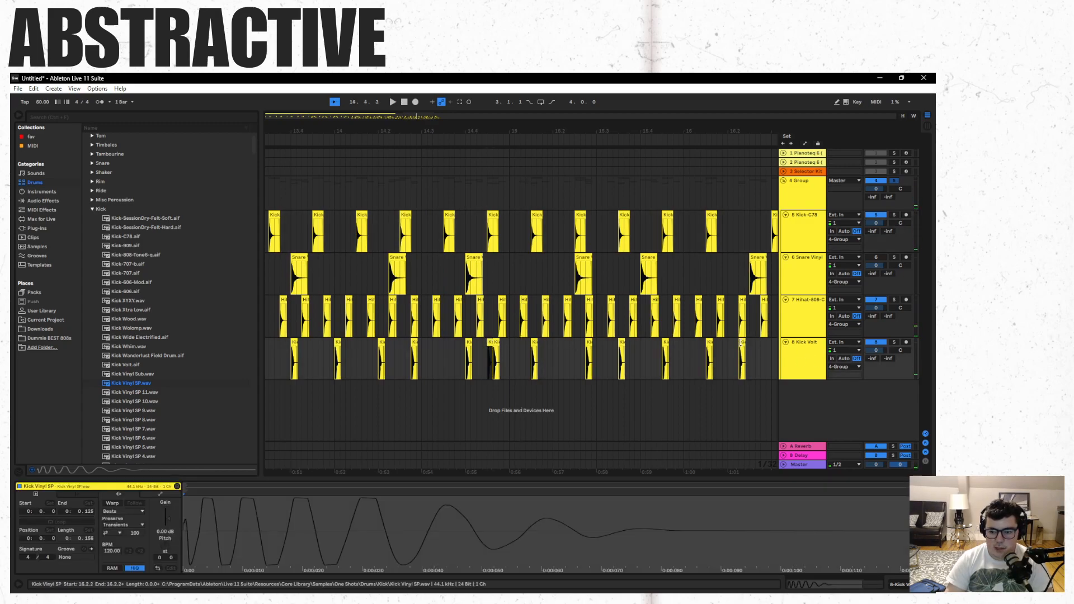
{"action": "left_click", "coordinate": [741, 342], "text": "shift"}
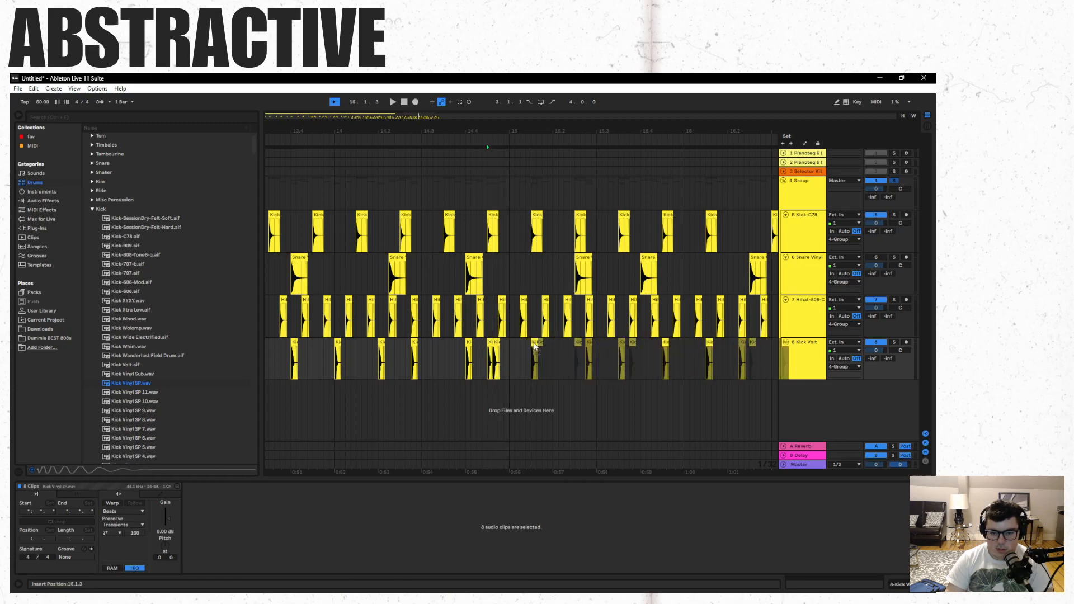
{"action": "left_click", "coordinate": [515, 351]}
{"action": "key", "text": "space"}
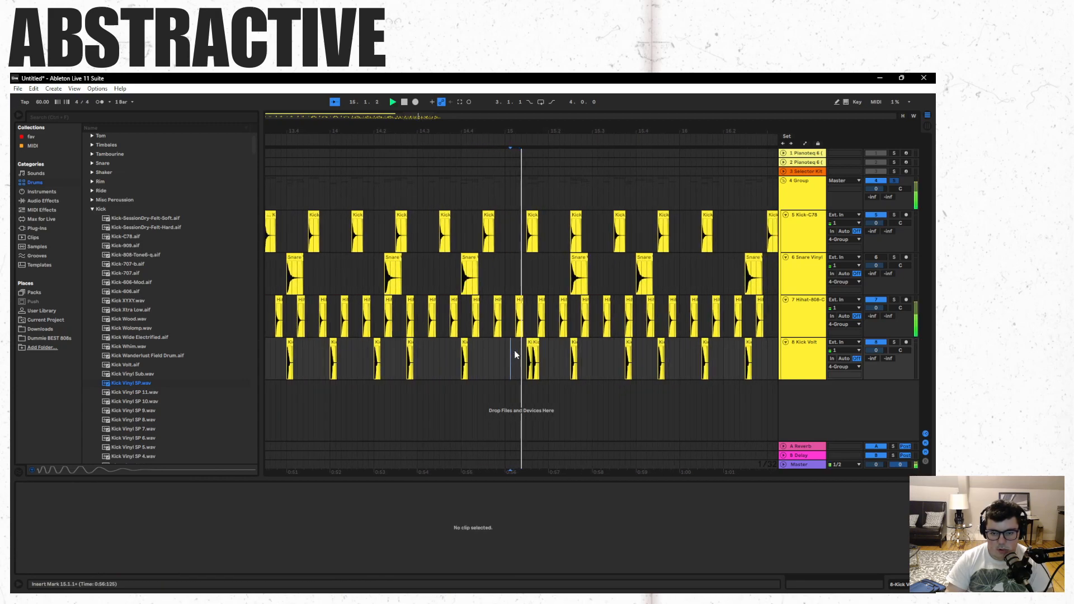
{"action": "key", "text": "space"}
- Play from the start of bar 13 and undo the last move of the Kick Vinyl SP clips
{"action": "key", "text": "space"}
{"action": "key", "text": "space"}
{"action": "left_click", "coordinate": [308, 391]}
{"action": "key", "text": "space"}
{"action": "key", "text": "space"}
{"action": "left_click", "coordinate": [348, 395]}
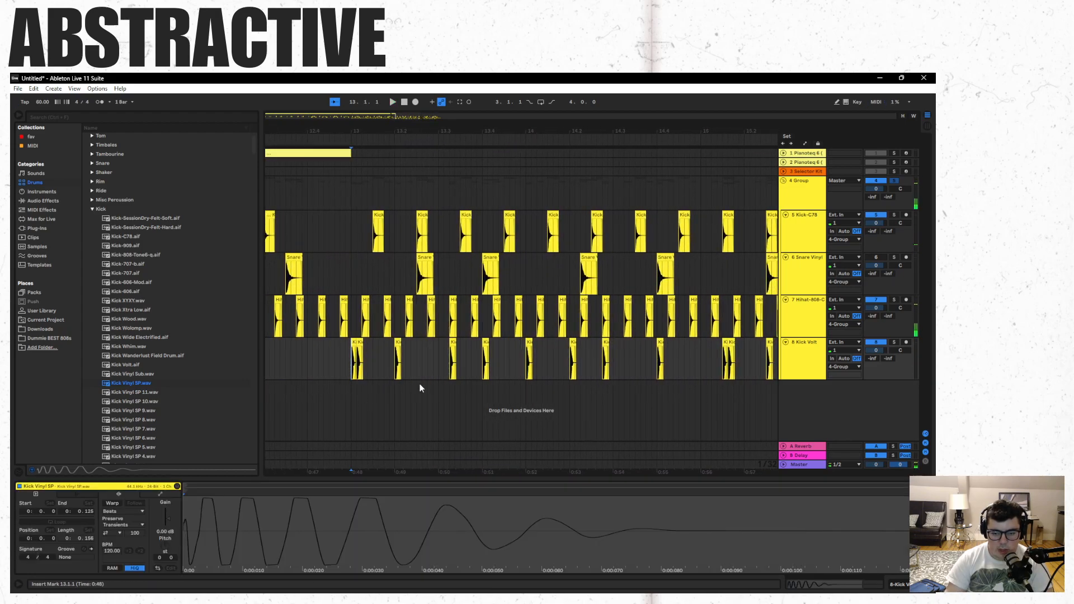
{"action": "key", "text": "space"}
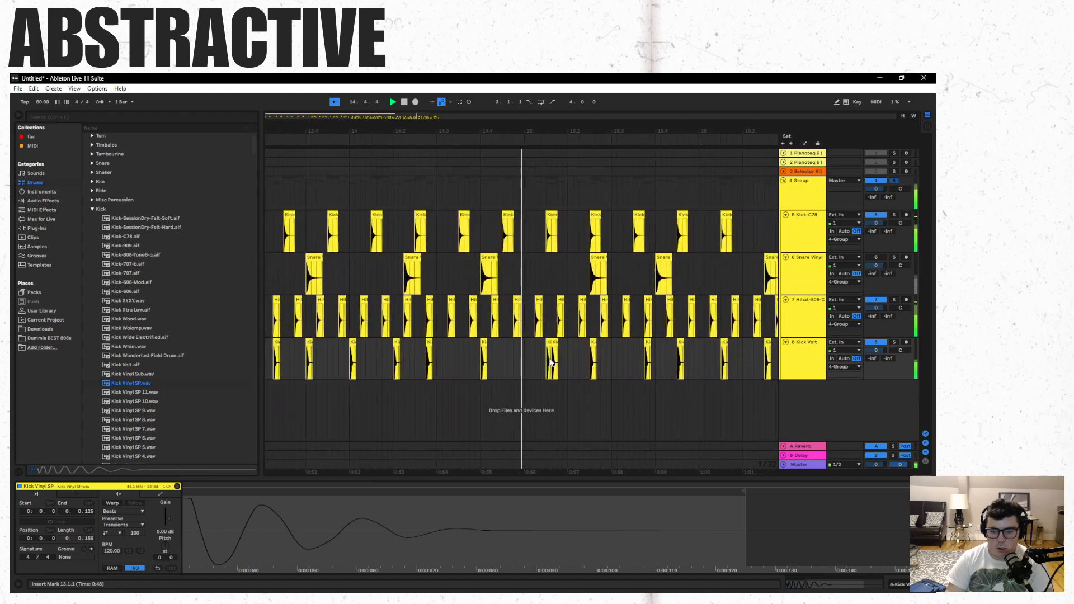
{"action": "key", "text": "ctrl+z"}
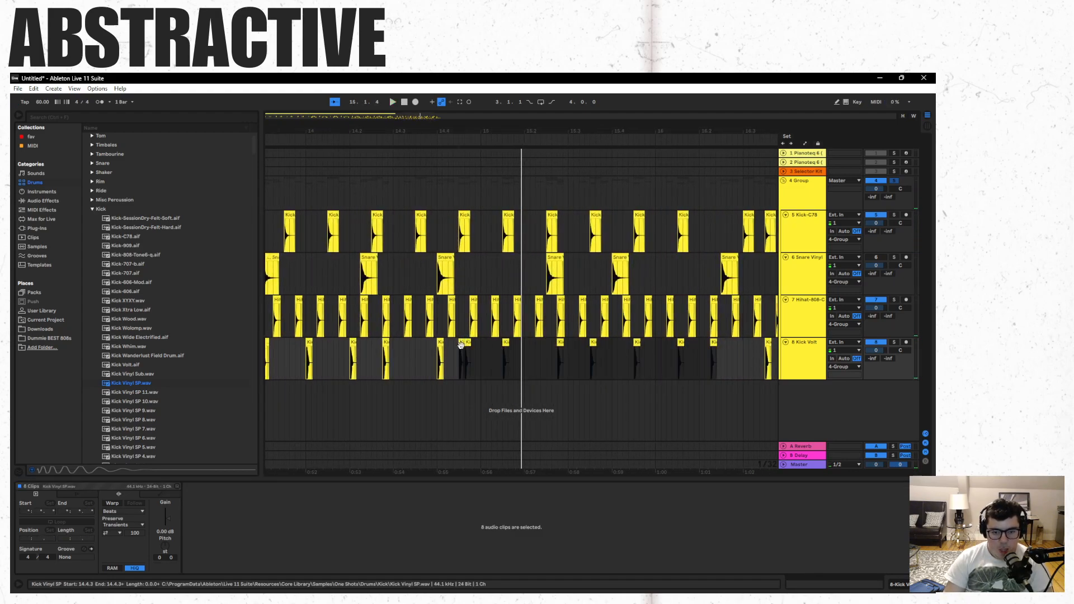
- Move the eight Kick Vinyl SP clips so they start at 15.1.1 and play repeatedly from the start of bar 13
{"action": "left_click_drag", "start_coordinate": [481, 347], "coordinate": [482, 347]}
{"action": "key", "text": "space"}
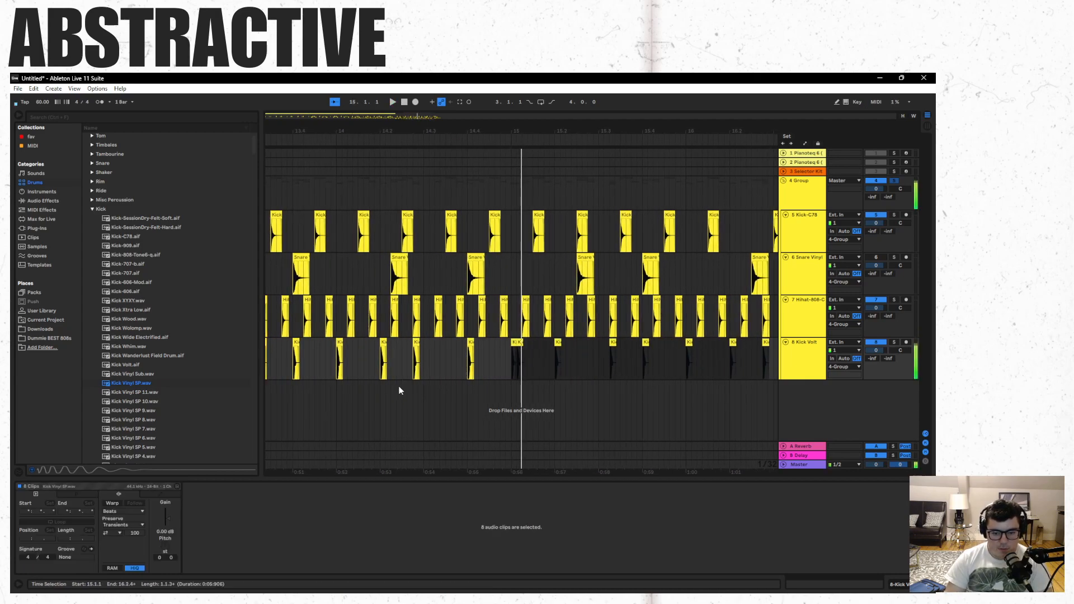
{"action": "key", "text": "space"}
{"action": "left_click", "coordinate": [303, 392]}
{"action": "key", "text": "space"}
{"action": "key", "text": "space"}
{"action": "left_click", "coordinate": [370, 393]}
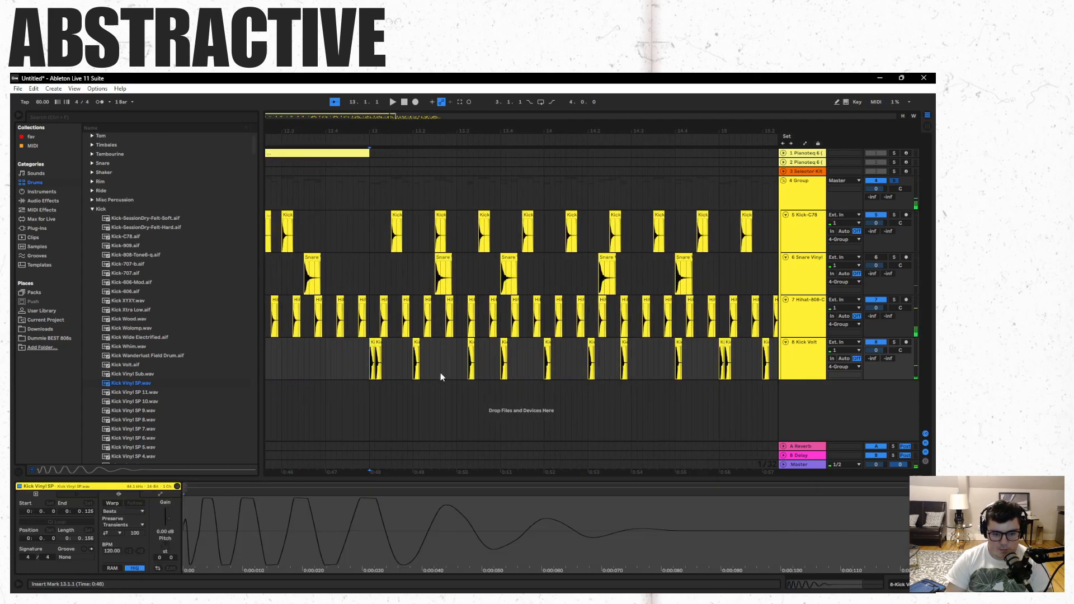
{"action": "key", "text": "space"}
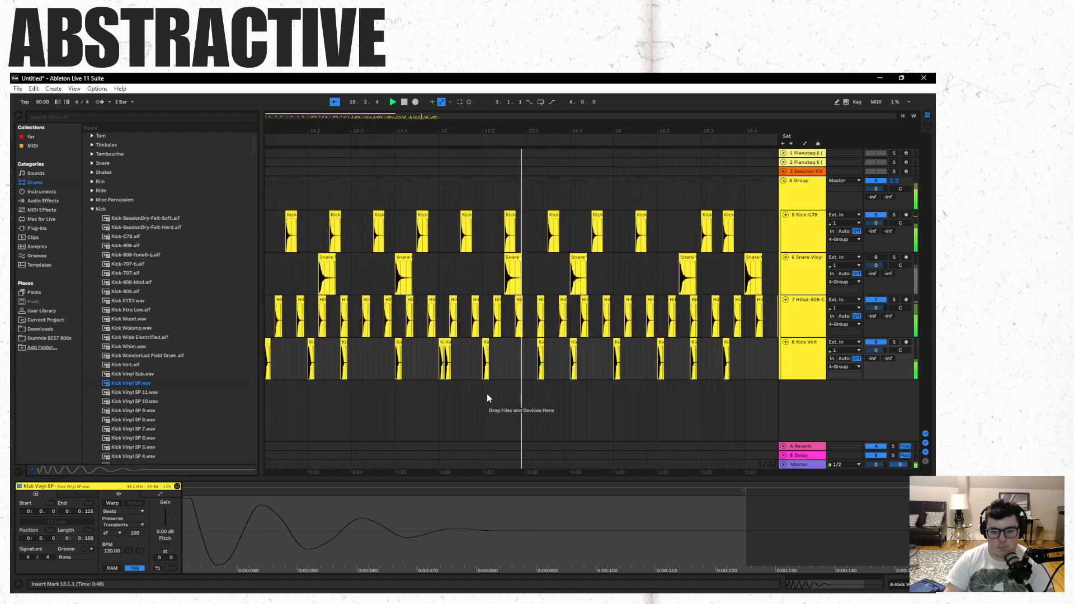
{"action": "key", "text": "space"}
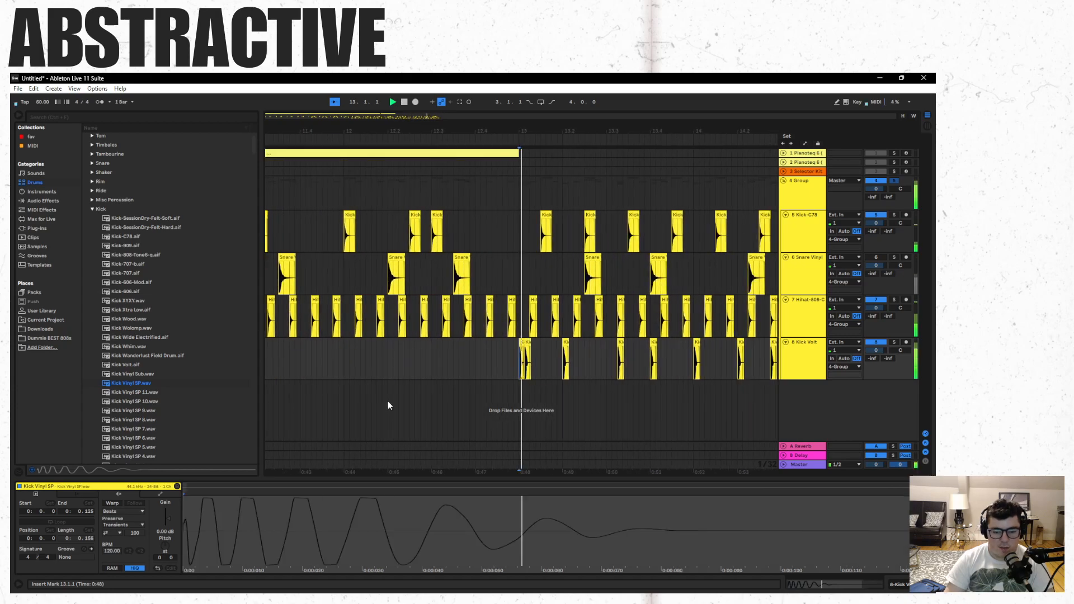
{"action": "key", "text": "space"}
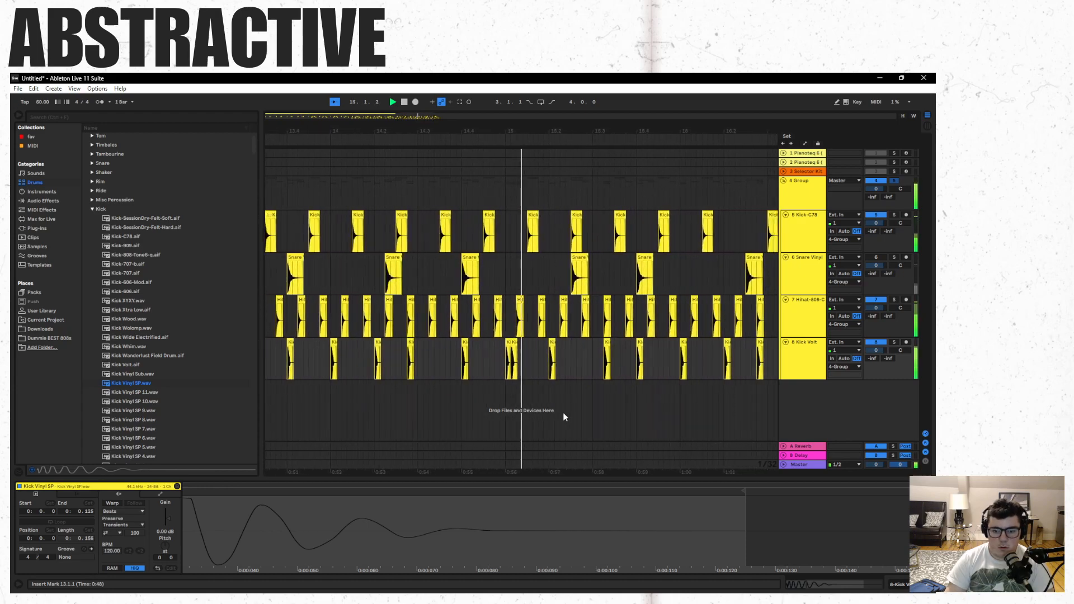
{"action": "key", "text": "space"}
{"action": "key", "text": "space"}
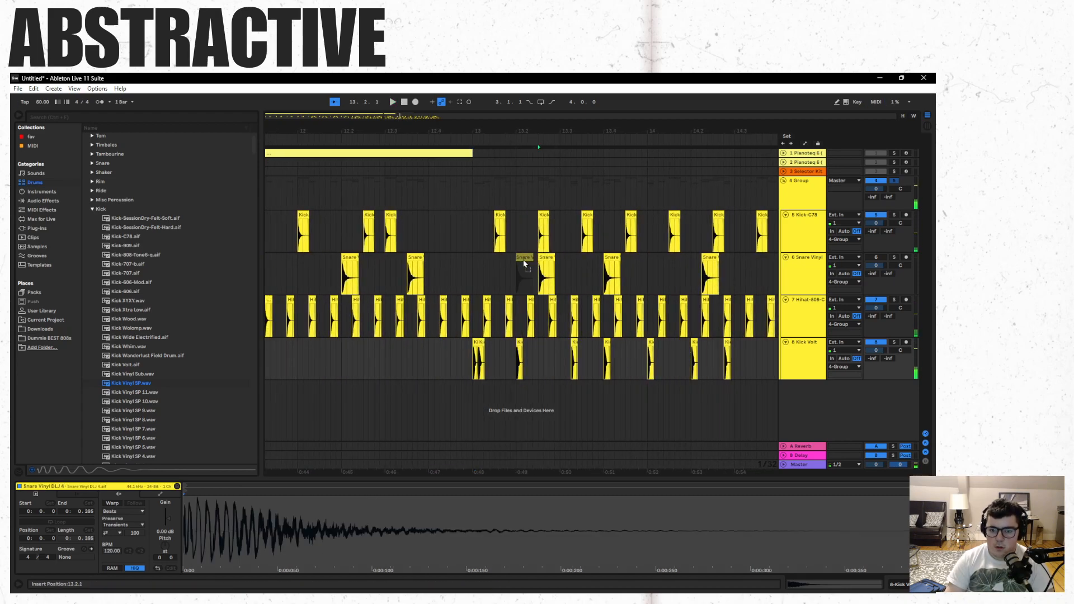
- Move the Snare Vinyl clip from 13.2.3 to 13.2.1, delete the Kick Vinyl SP clip at 13.2.1 and play from bar 13
{"action": "left_click_drag", "start_coordinate": [524, 262], "coordinate": [524, 264]}
{"action": "left_click", "coordinate": [518, 344]}
{"action": "key", "text": "Delete"}
{"action": "left_click", "coordinate": [473, 386]}
{"action": "key", "text": "space"}
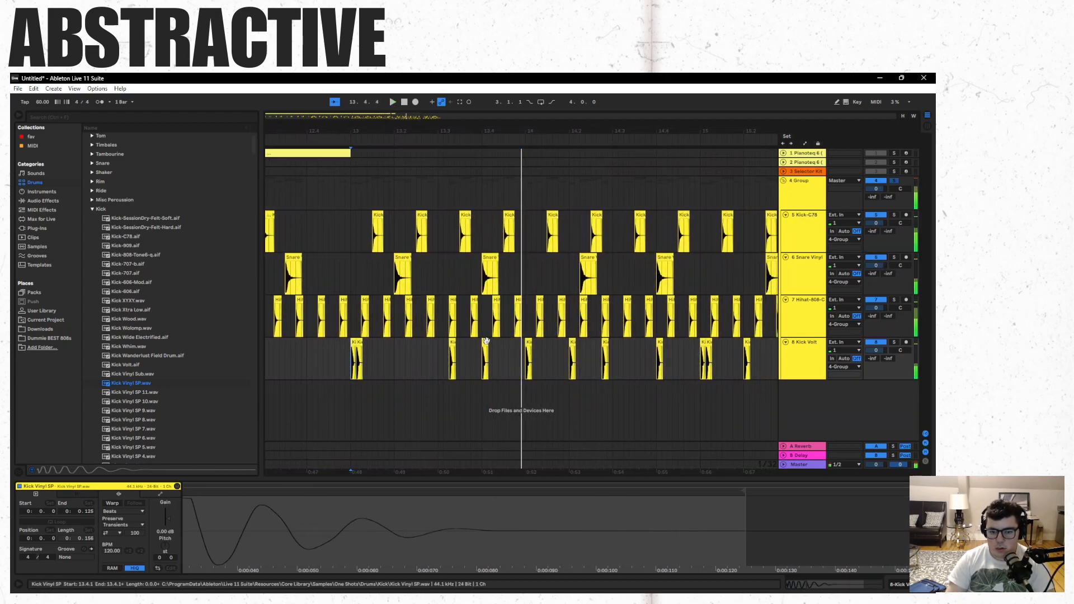
- Delete the Kick Vinyl SP clip at 13.4.1 and play from the start of bar 13
{"action": "left_click", "coordinate": [546, 354]}
{"action": "left_click", "coordinate": [362, 353]}
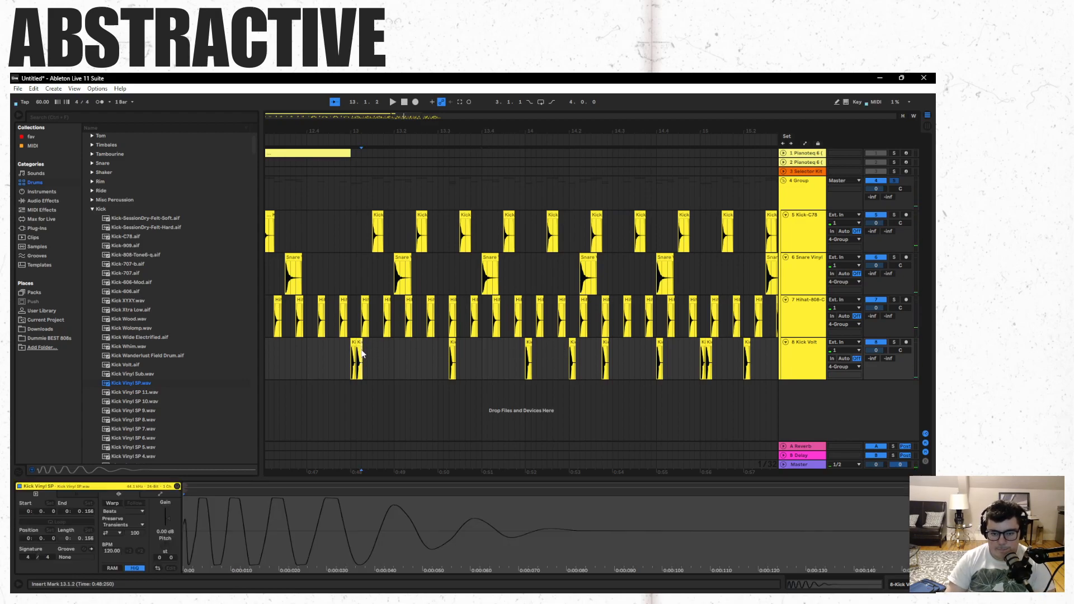
{"action": "key", "text": "space"}
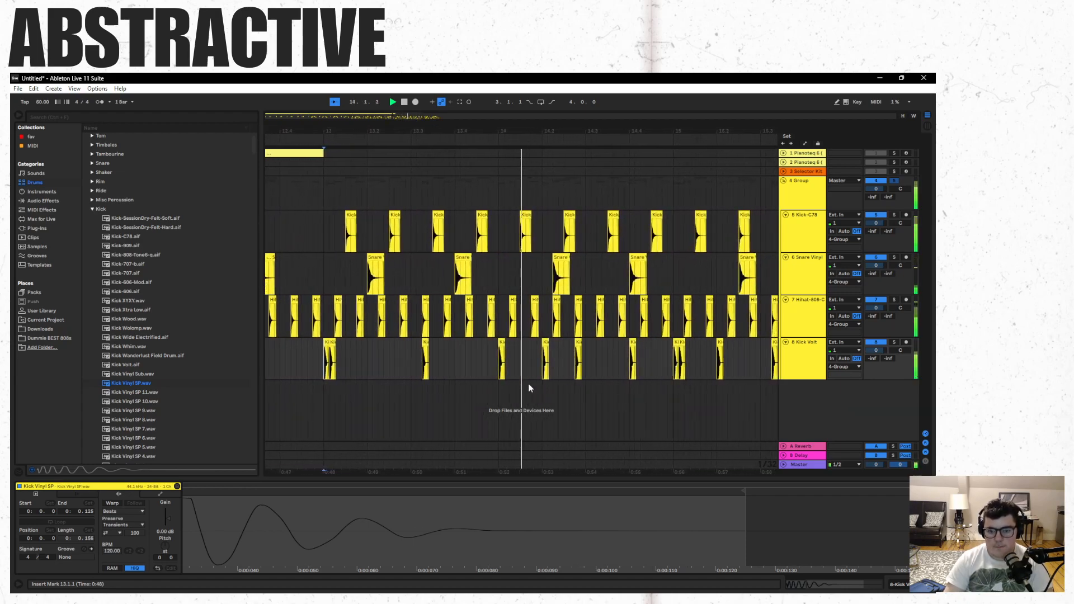
- Stop playback and move the Snare Vinyl clip from 14.2.2 to 14.2.1
{"action": "key", "text": "space"}
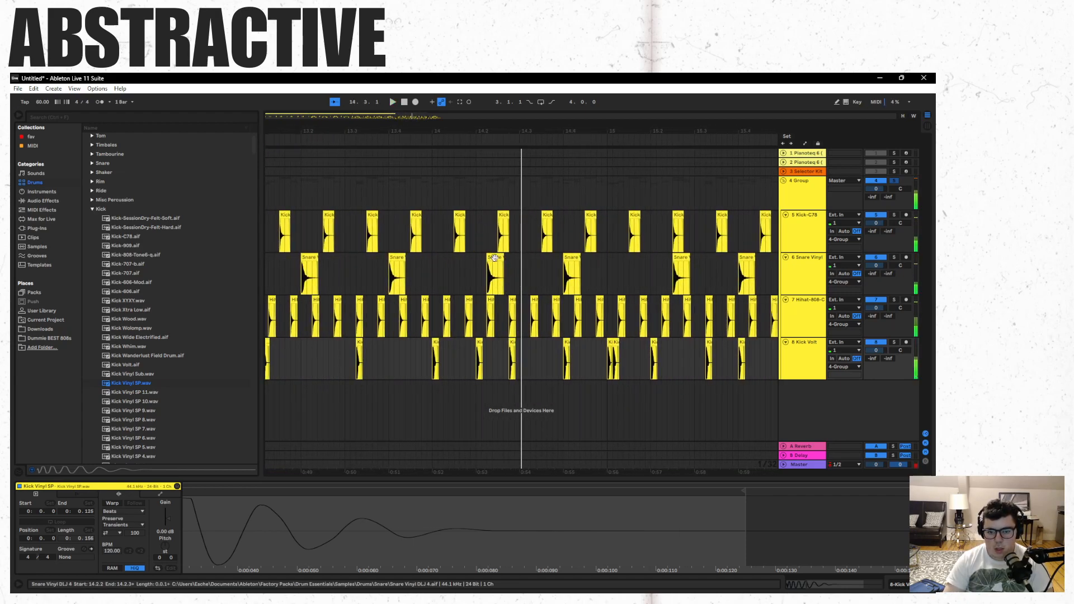
{"action": "left_click", "coordinate": [490, 261]}
{"action": "left_click_drag", "start_coordinate": [485, 260], "coordinate": [484, 261]}
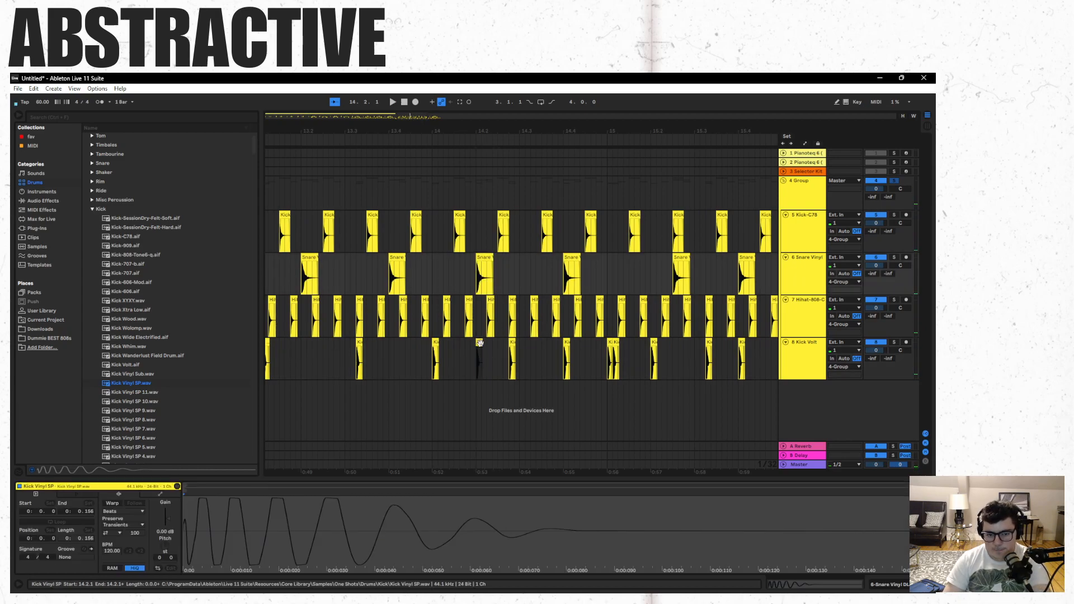
- Delete the Kick Vinyl SP clip at 14.2.1 and play repeatedly from just before bar 13
{"action": "key", "text": "Delete"}
{"action": "key", "text": "space"}
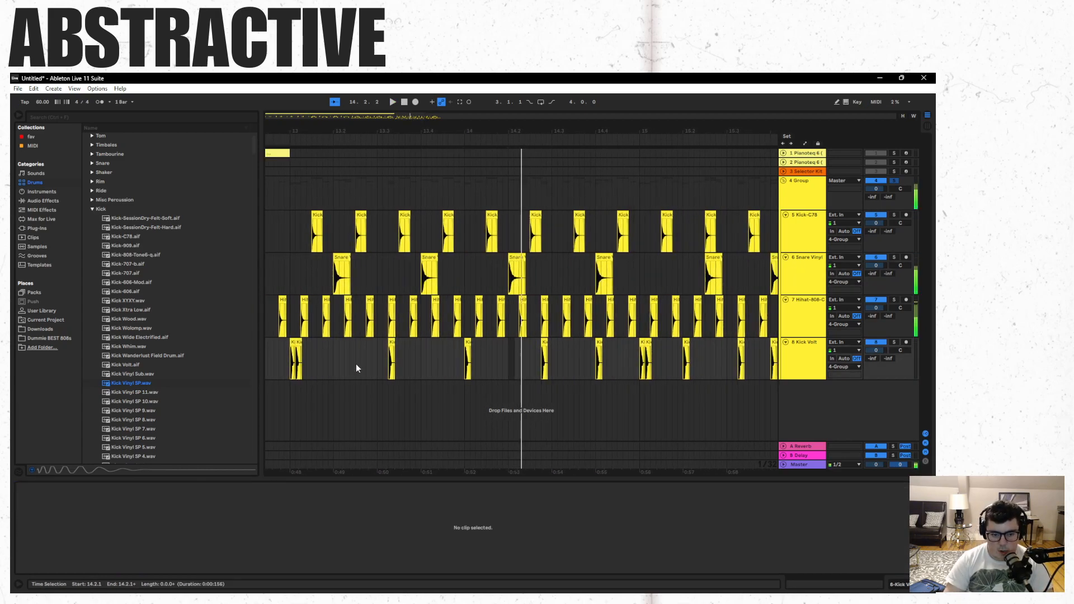
{"action": "left_click", "coordinate": [293, 397]}
{"action": "key", "text": "space"}
{"action": "key", "text": "space"}
{"action": "left_click", "coordinate": [473, 392]}
{"action": "key", "text": "space"}
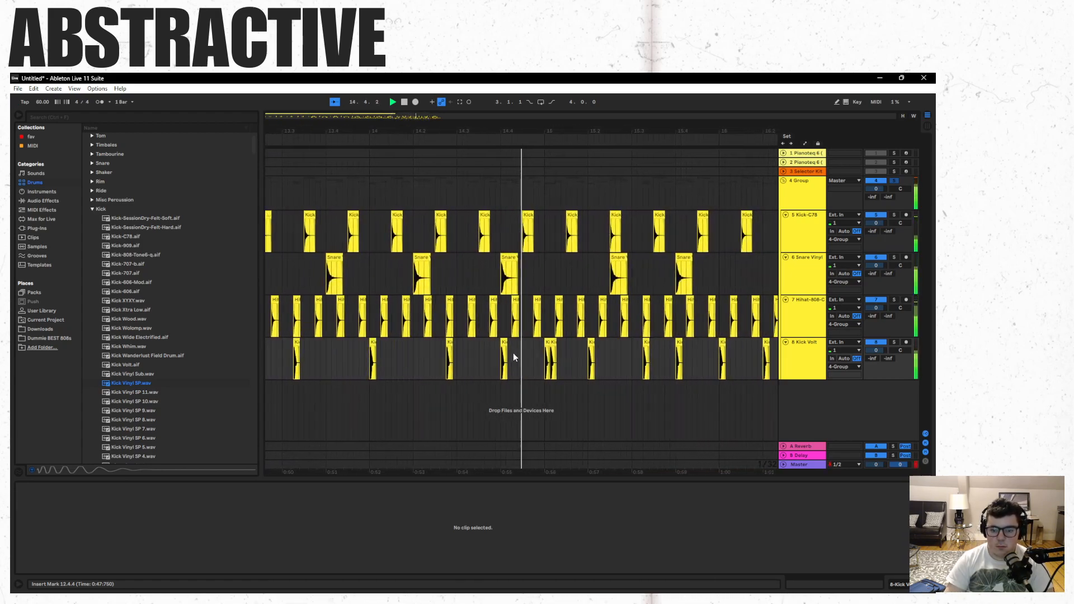
- Delete the Kick Vinyl SP clip at 14.4.1 and move the Snare Vinyl clip from 15.2.3 to 15.2.1
{"action": "left_click", "coordinate": [453, 343]}
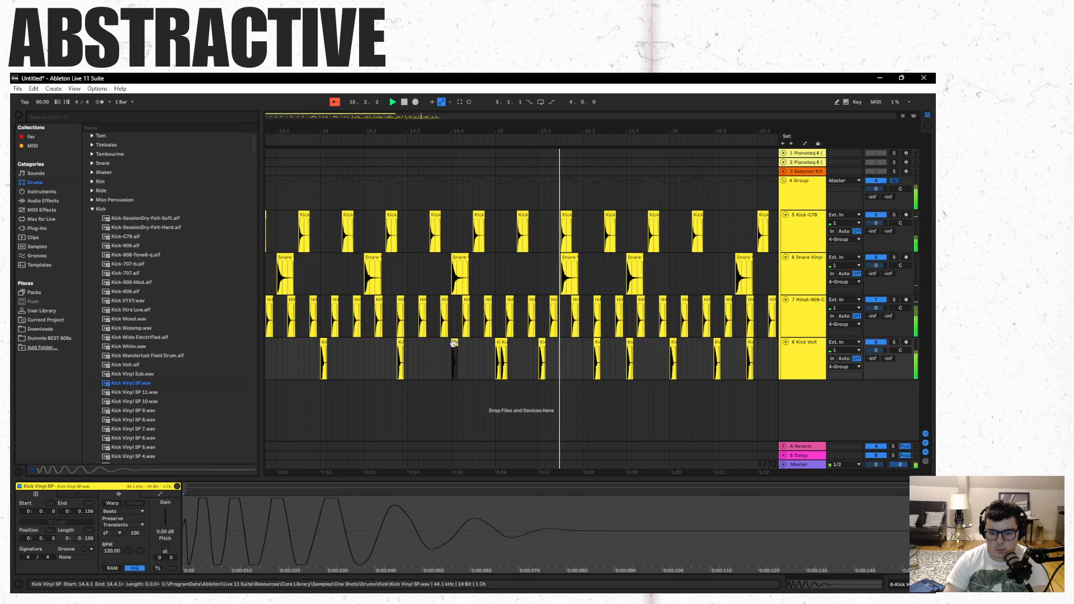
{"action": "key", "text": "Delete"}
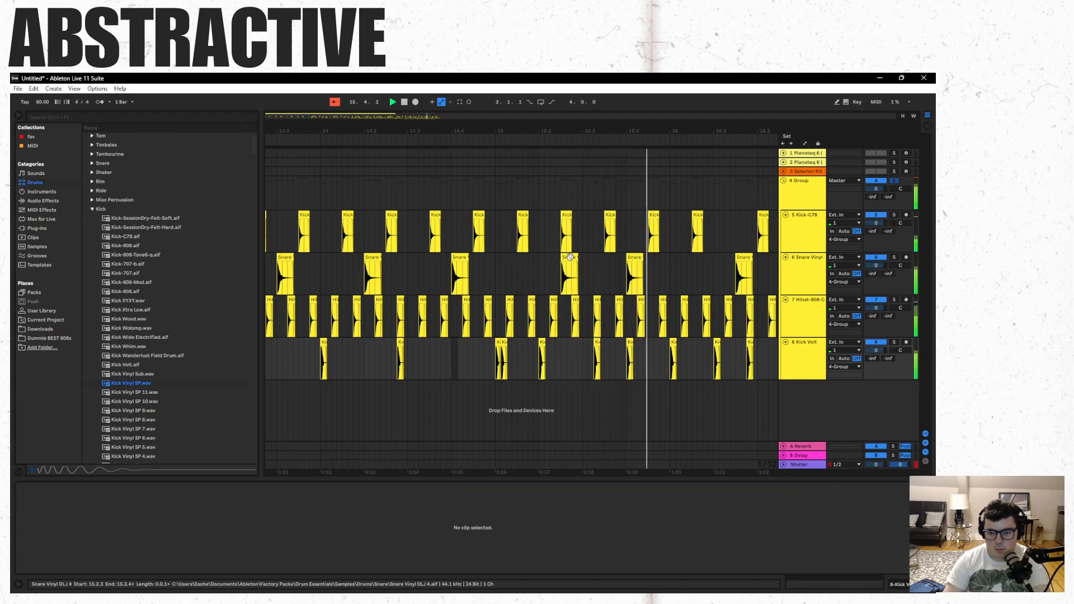
{"action": "left_click_drag", "start_coordinate": [569, 259], "coordinate": [547, 259]}
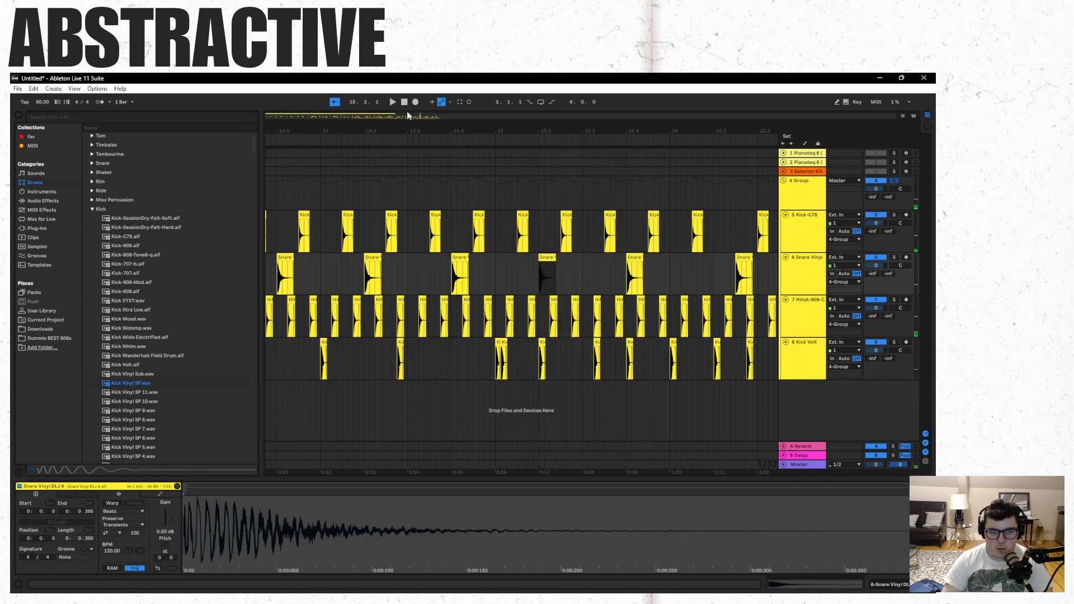
- Copy the Snare Vinyl clips starting at 13.2.1, paste them at 15.2.1 and play the arrangement
{"action": "left_click_drag", "start_coordinate": [364, 131], "coordinate": [419, 191]}
{"action": "left_click", "coordinate": [329, 259], "text": "shift"}
{"action": "key", "text": "ctrl+c"}
{"action": "left_click", "coordinate": [600, 259]}
{"action": "key", "text": "ctrl+v"}
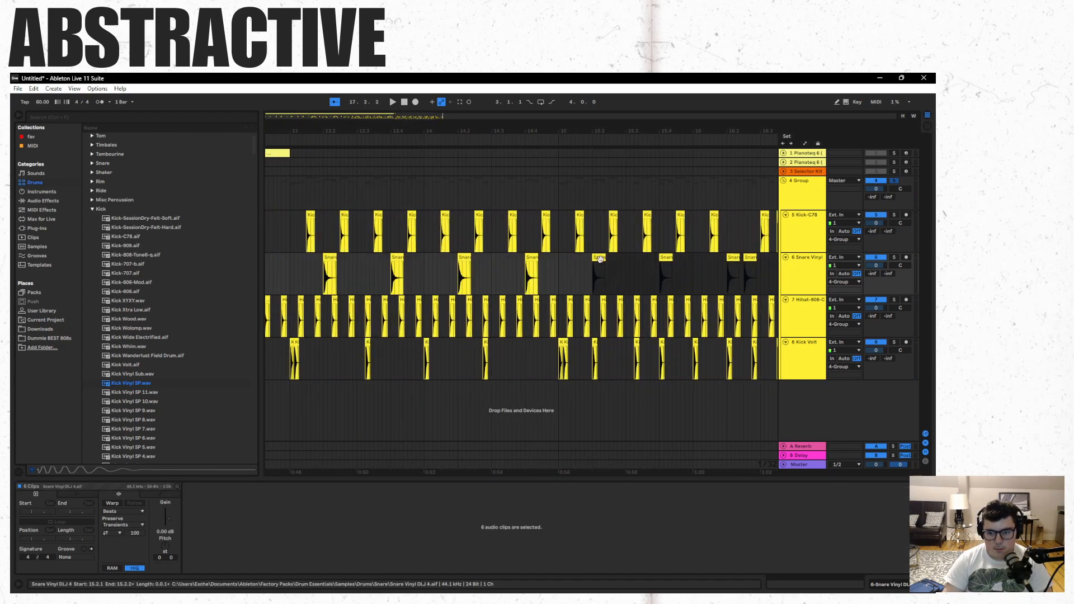
{"action": "left_click", "coordinate": [752, 258]}
{"action": "left_click", "coordinate": [652, 404]}
{"action": "key", "text": "space"}
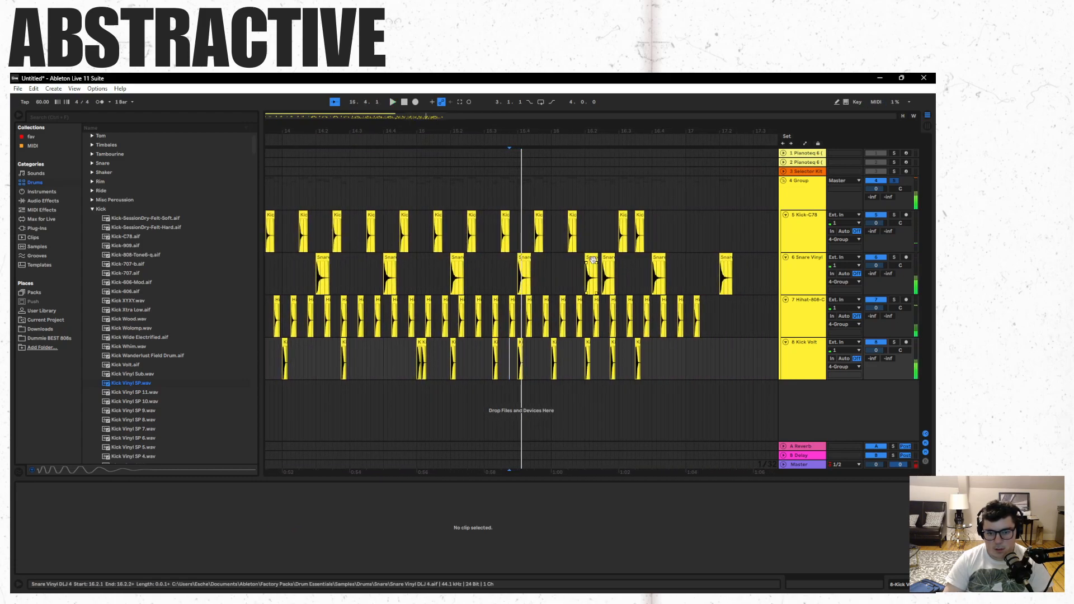
- Delete the extra Snare Vinyl clips at 16.2.3 and 17.2.1 and play from the end of bar 16
{"action": "left_click", "coordinate": [611, 268]}
{"action": "key", "text": "Delete"}
{"action": "left_click", "coordinate": [726, 275]}
{"action": "key", "text": "Delete"}
{"action": "left_click", "coordinate": [696, 375]}
{"action": "key", "text": "space"}
- Stop playback, duplicate the Pianoteq chord clip across bars 13–16 and turn off solo on the drum group
{"action": "left_click_drag", "start_coordinate": [405, 118], "coordinate": [374, 74]}
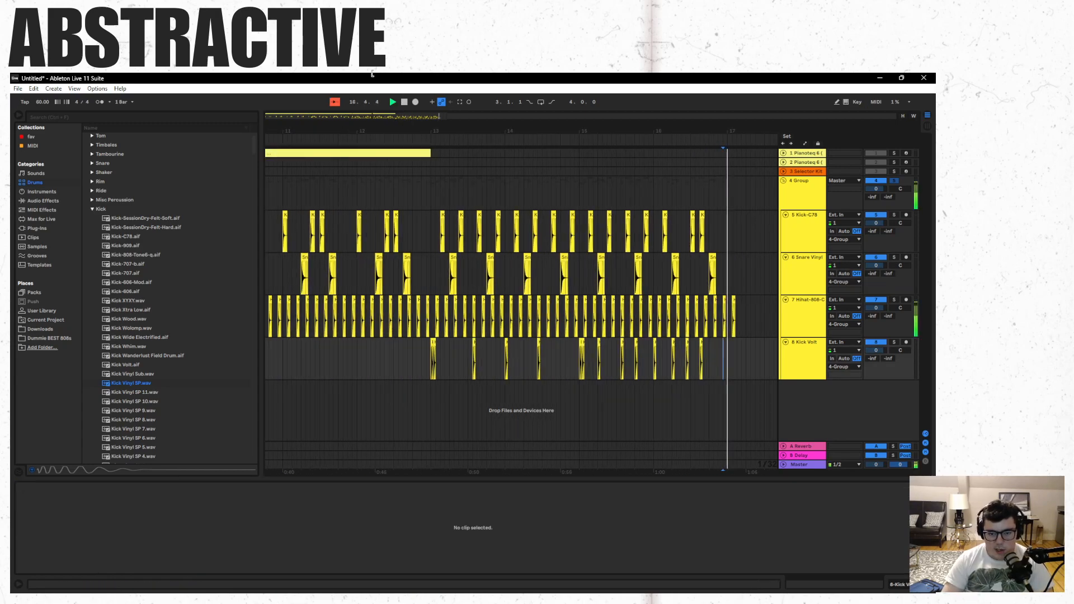
{"action": "key", "text": "space"}
{"action": "left_click", "coordinate": [405, 154]}
{"action": "key", "text": "ctrl+d"}
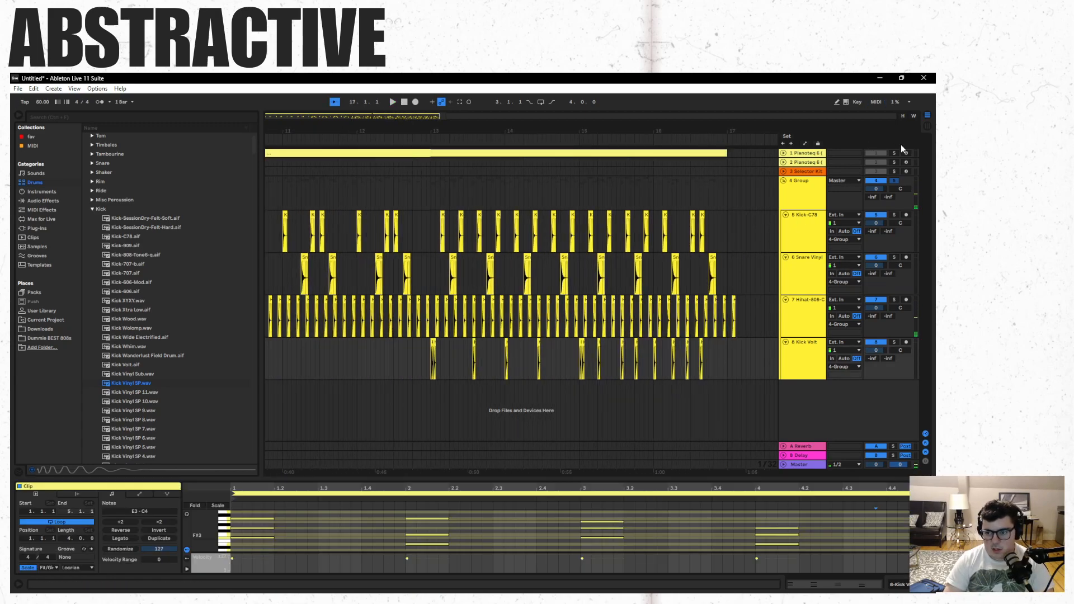
{"action": "left_click", "coordinate": [895, 181]}
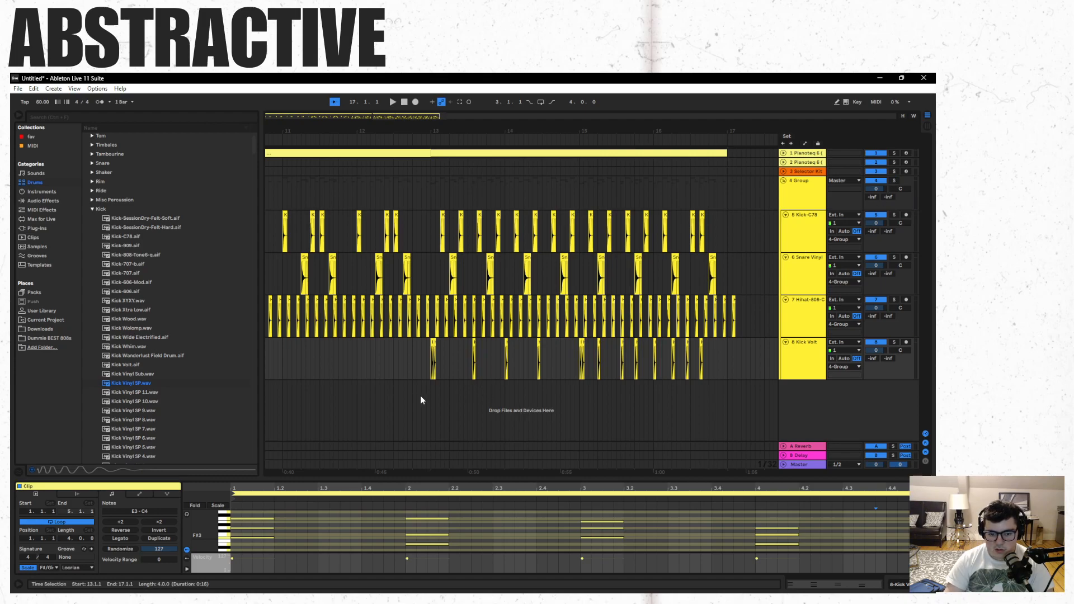
- Play the drums together with the chords from just before bar 13 into bar 16, and stop
{"action": "left_click", "coordinate": [428, 395]}
{"action": "key", "text": "space"}
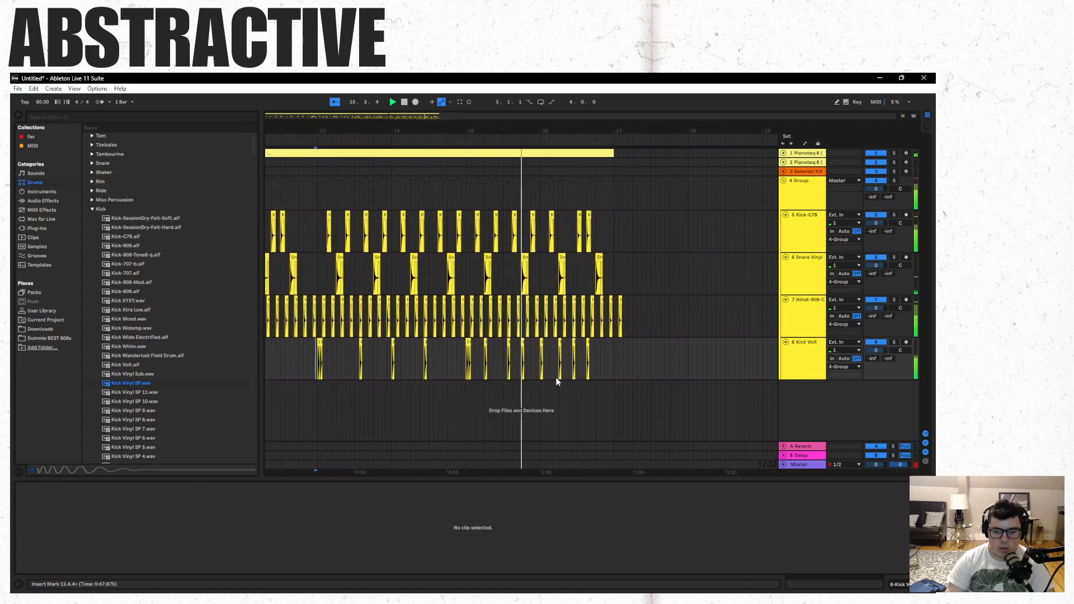
{"action": "key", "text": "space"}
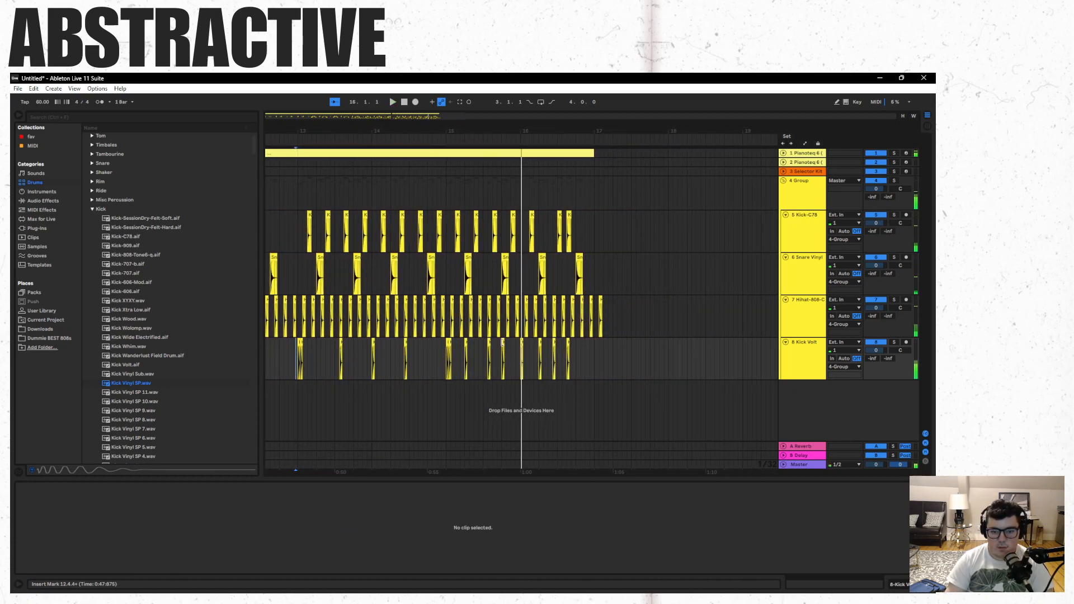
- Delete the three Kick Vinyl SP clips at 15.2.1, 15.4.1 and 16.2.1
{"action": "left_click", "coordinate": [465, 340]}
{"action": "key", "text": "Delete"}
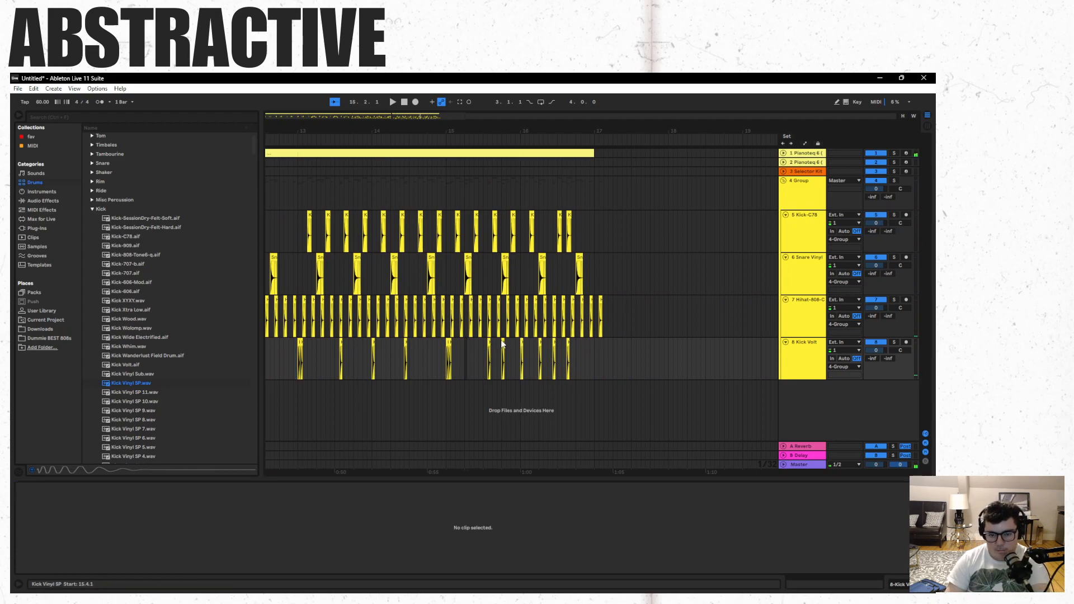
{"action": "left_click", "coordinate": [502, 345]}
{"action": "key", "text": "Delete"}
{"action": "left_click", "coordinate": [540, 343]}
{"action": "key", "text": "Delete"}
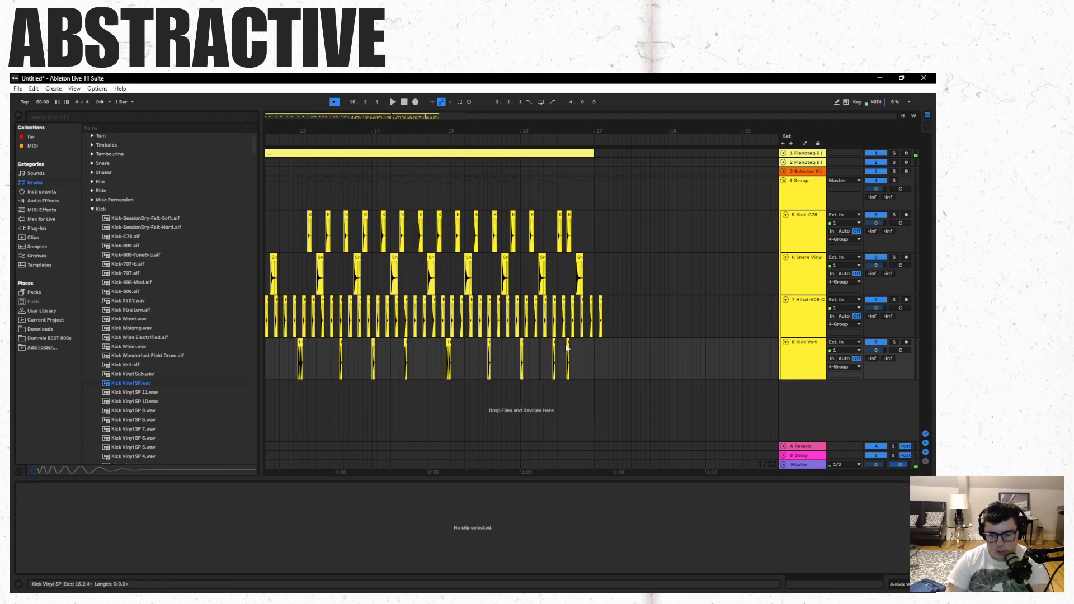
- Select the Kick Vinyl SP clip at 16.3.3, play from 14.2.4 to the end of bar 16 and stop
{"action": "left_click", "coordinate": [567, 343]}
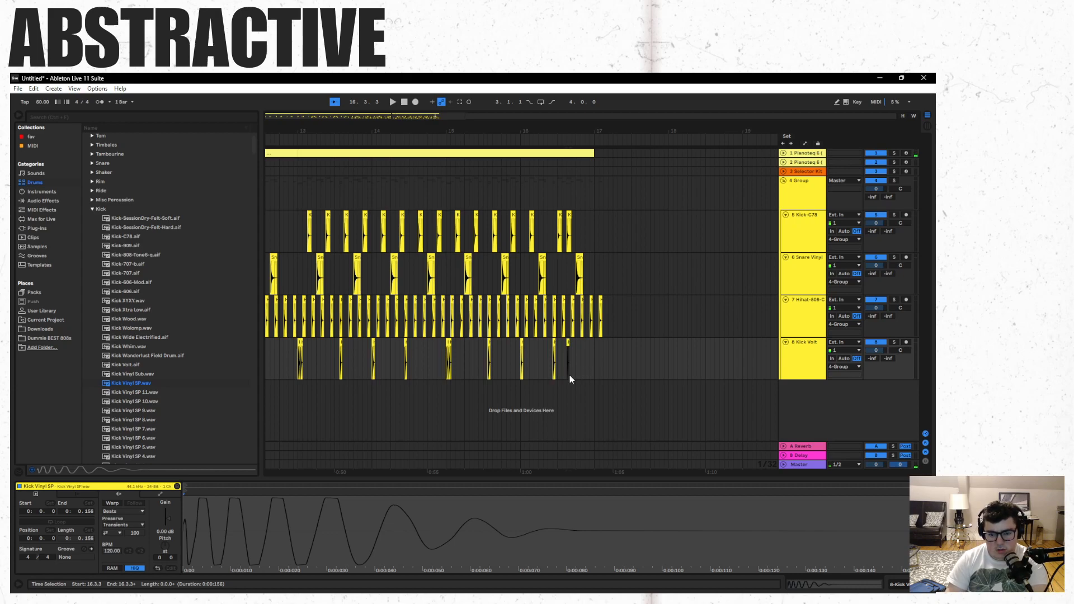
{"action": "left_click", "coordinate": [404, 390]}
{"action": "key", "text": "space"}
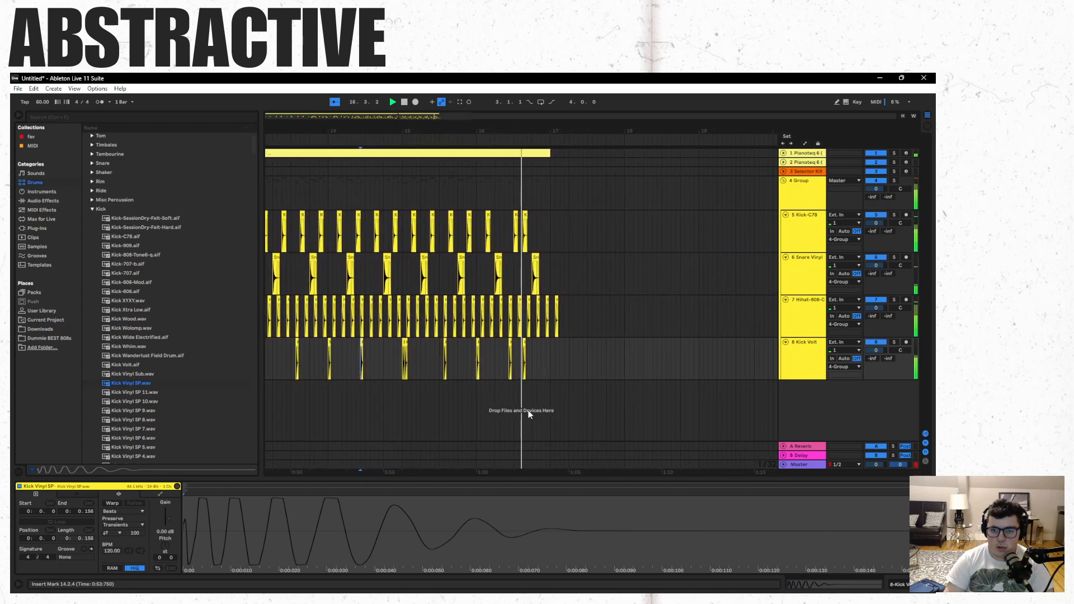
{"action": "key", "text": "space"}
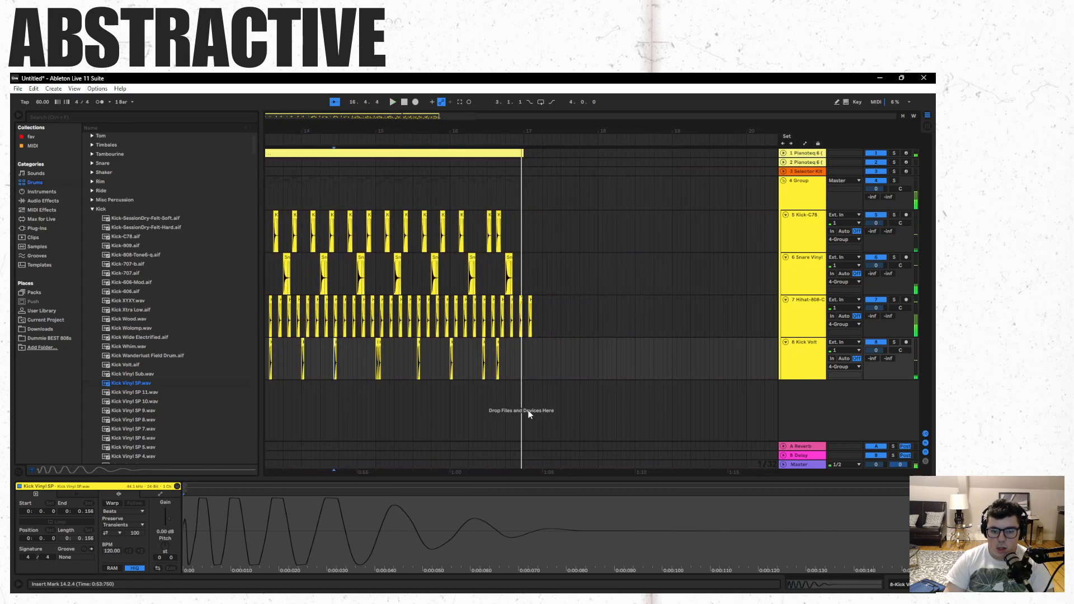
- Save the Live Set as drumpano in the other projects folder
{"action": "key", "text": "ctrl+s"}
{"action": "scroll", "coordinate": [64, 241], "scroll_direction": "up", "scroll_amount": 15}
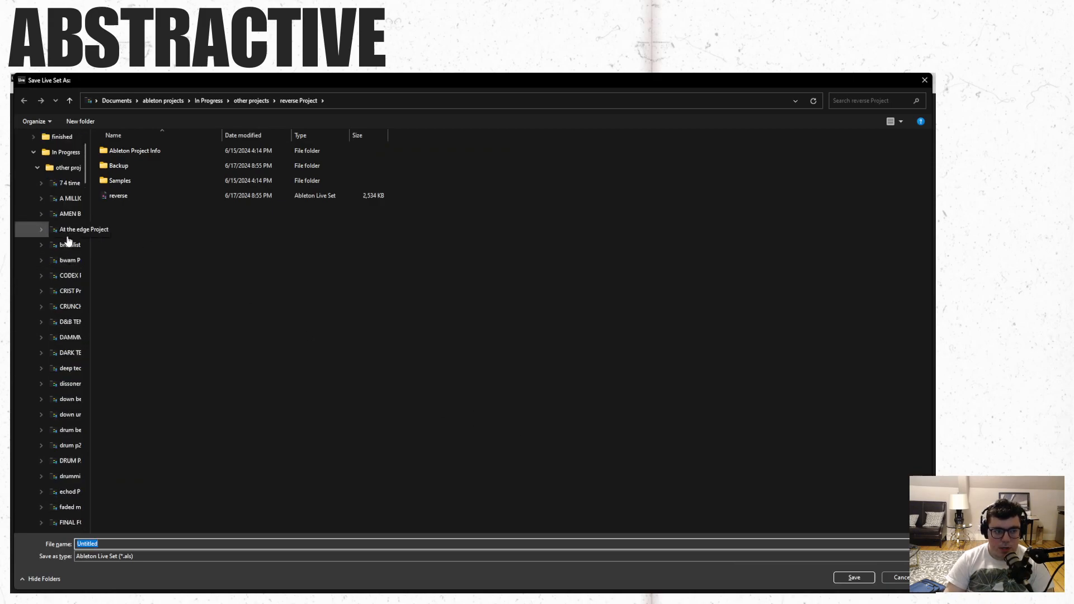
{"action": "left_click", "coordinate": [64, 167]}
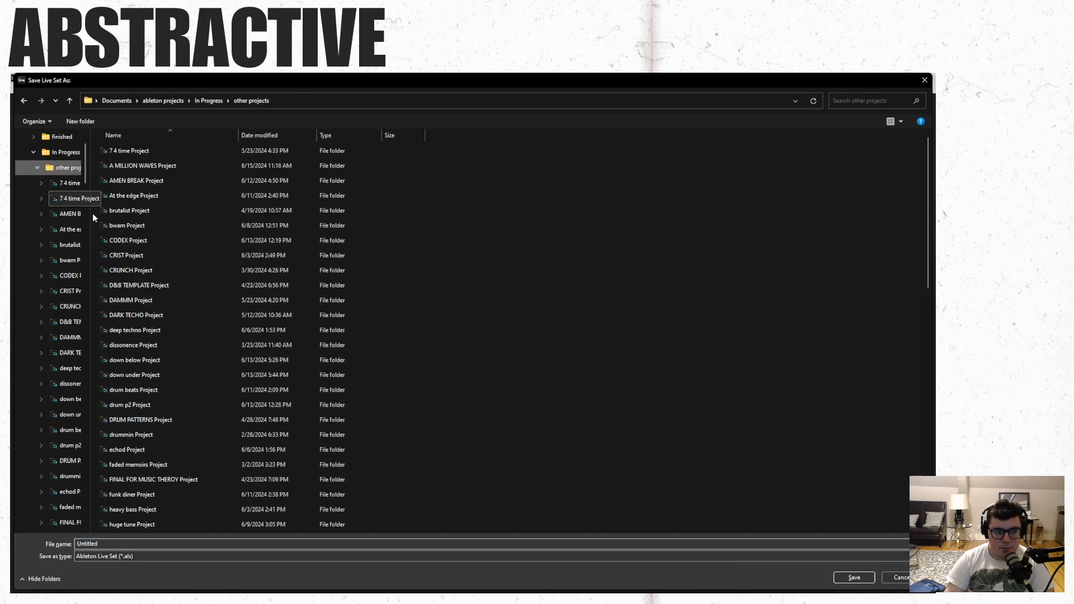
{"action": "left_click", "coordinate": [219, 541]}
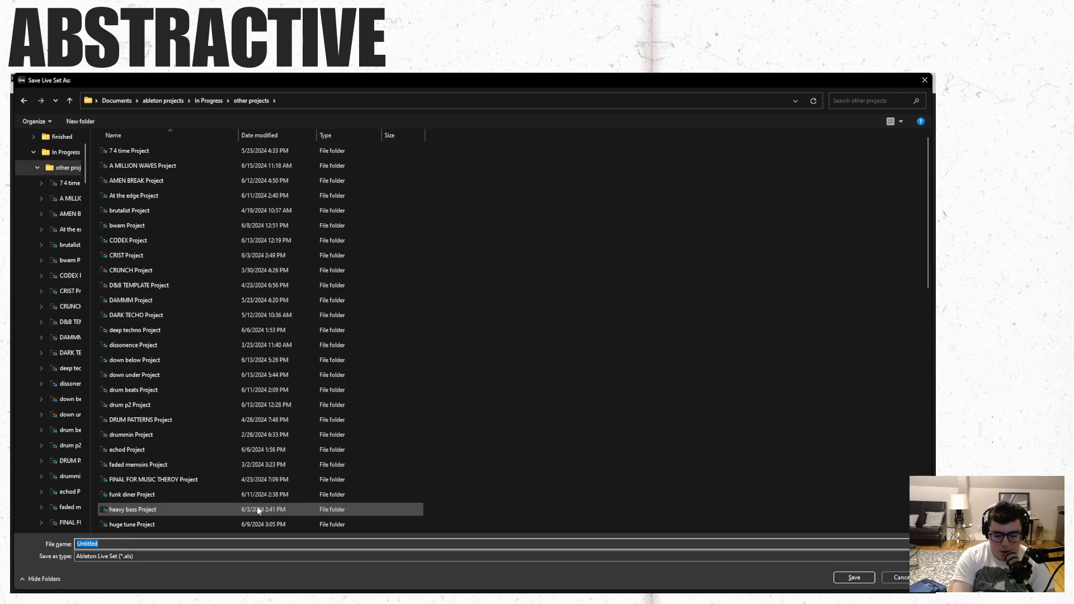
{"action": "type", "text": "drumpano"}
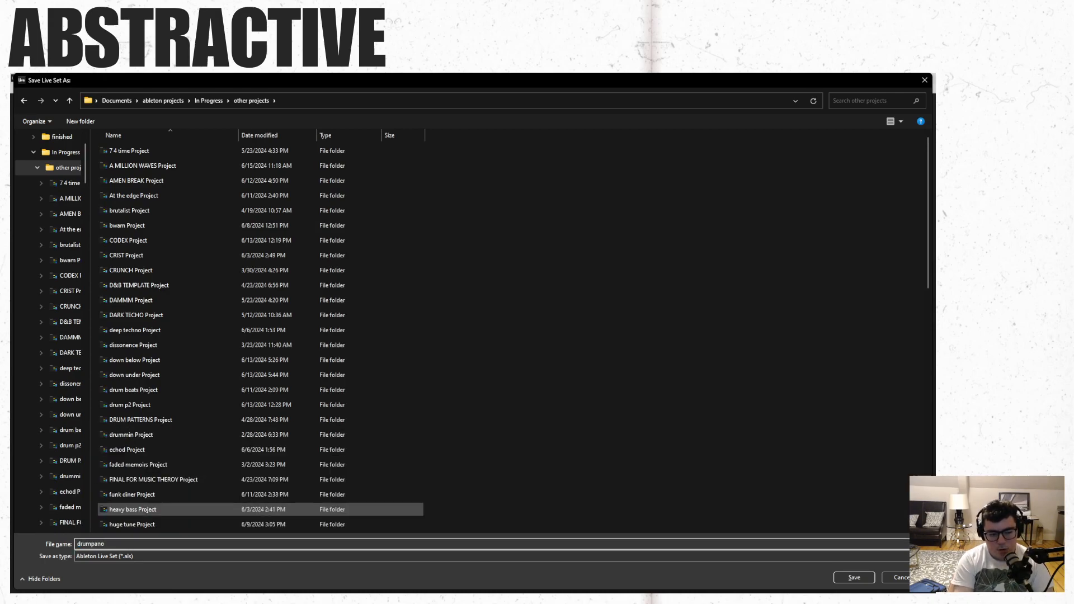
{"action": "key", "text": "Return"}
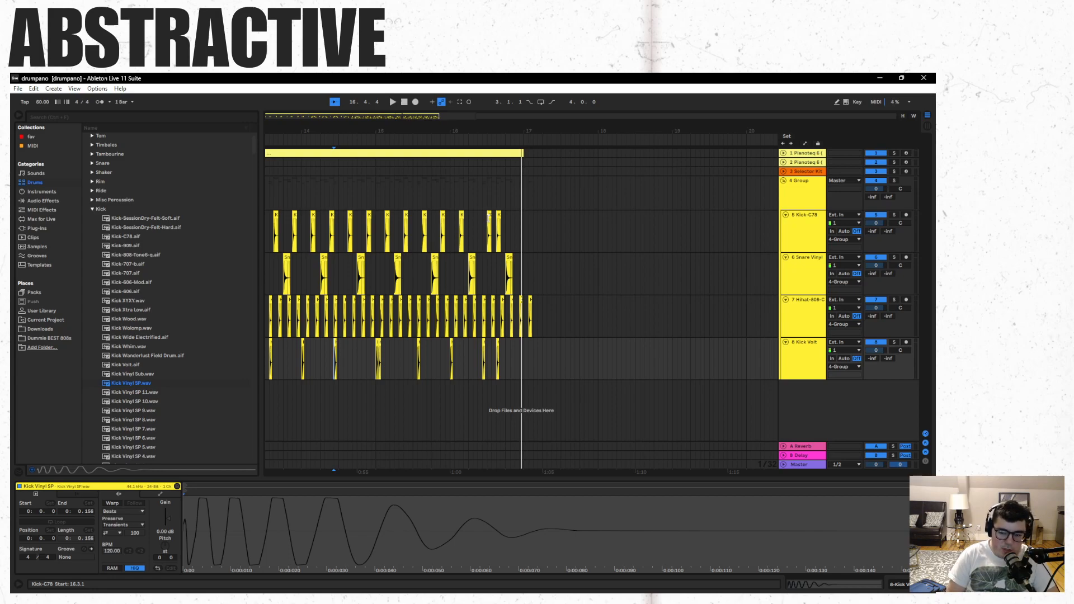
- Leave the full-screen view, switch to OBS and select the STARING SOON scene followed by the FACE CAM scene
{"action": "key", "text": "F11"}
{"action": "key", "text": "F11"}
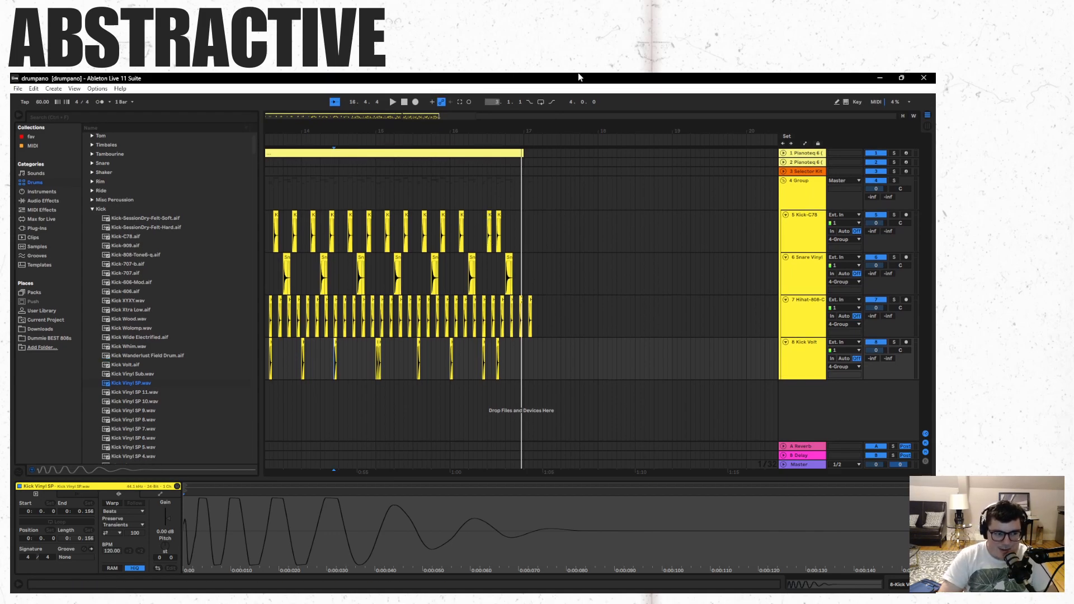
{"action": "left_click", "coordinate": [90, 585]}
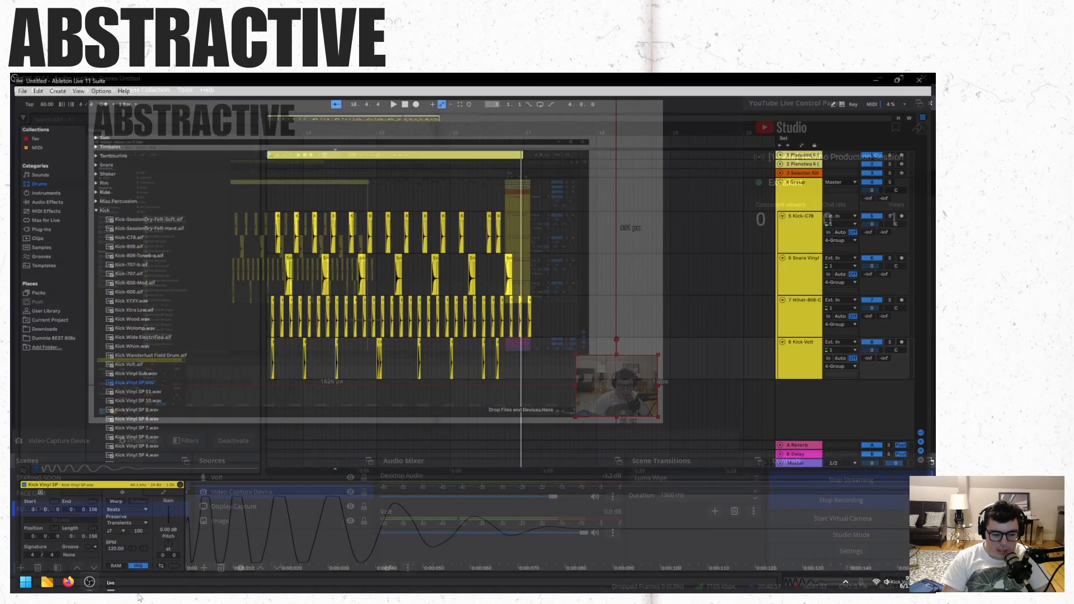
{"action": "left_click", "coordinate": [120, 480]}
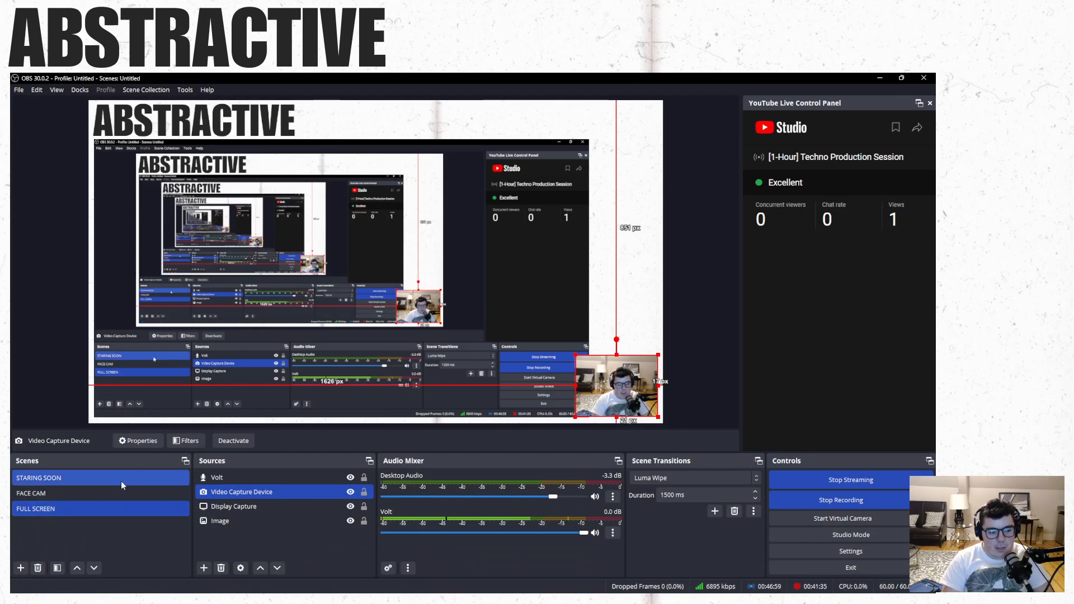
{"action": "left_click", "coordinate": [119, 495]}
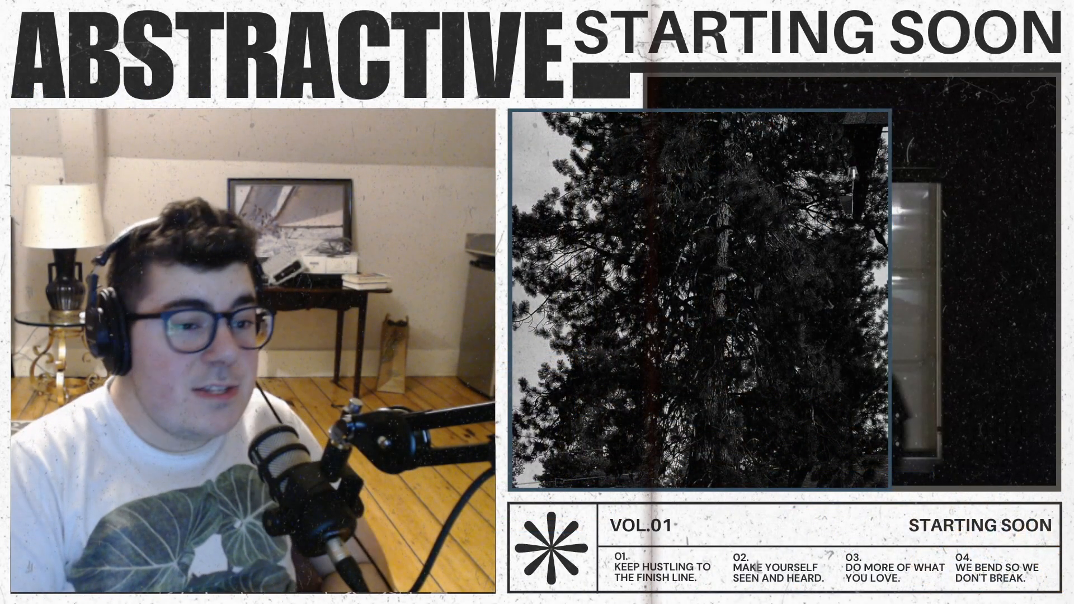